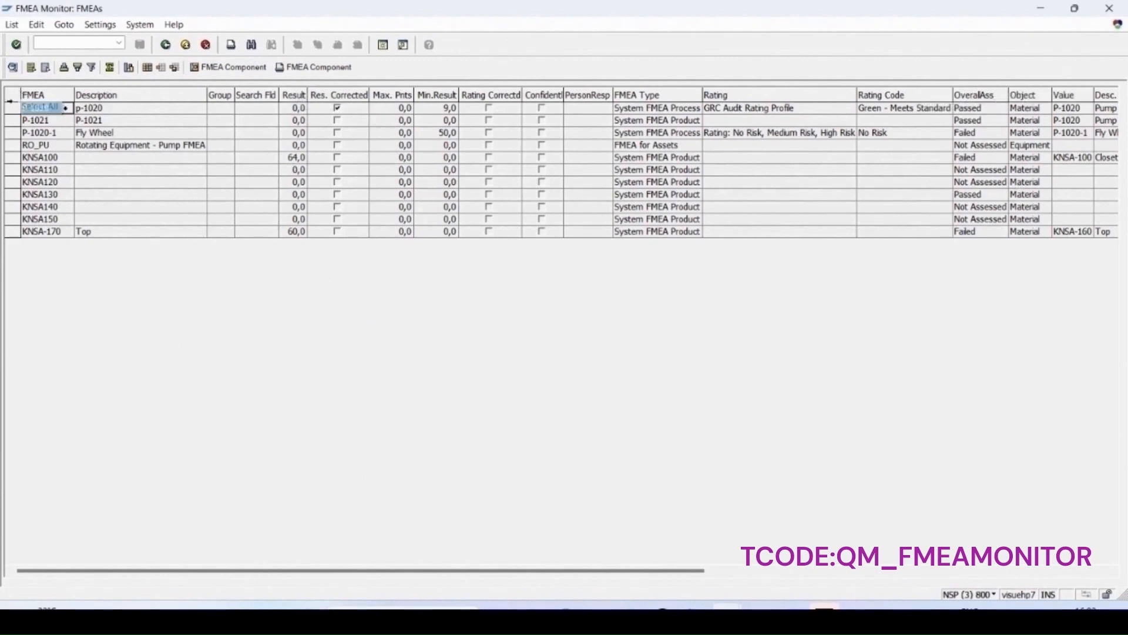
Display the FMEA component P-1020, expand its full structure and widen the structure's description column
click(14, 108)
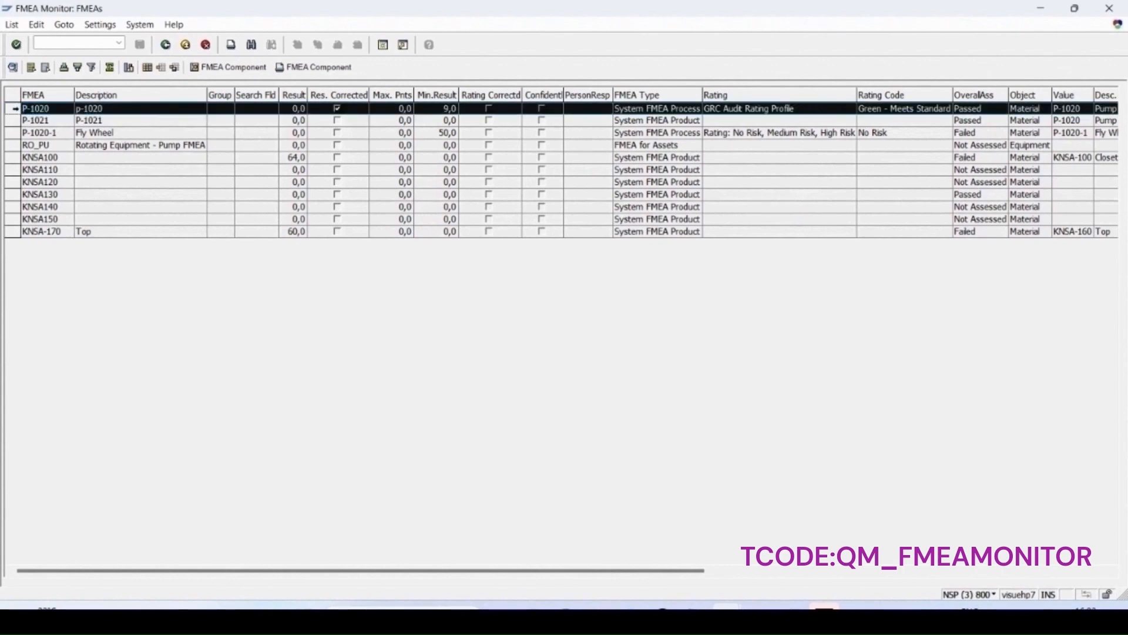
click(233, 71)
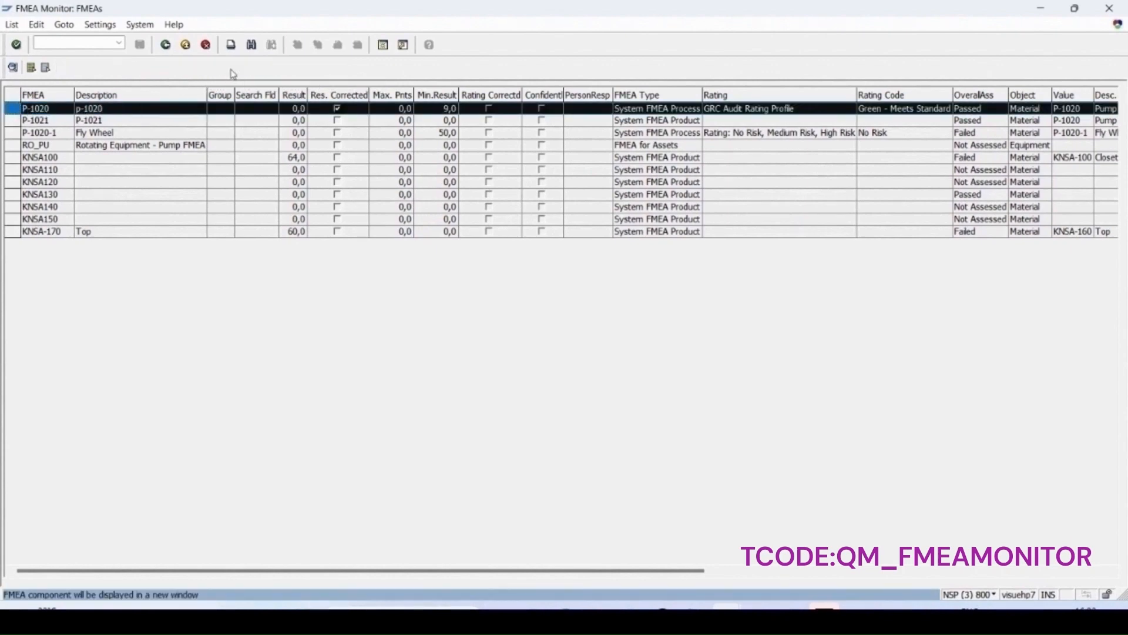
click(104, 194)
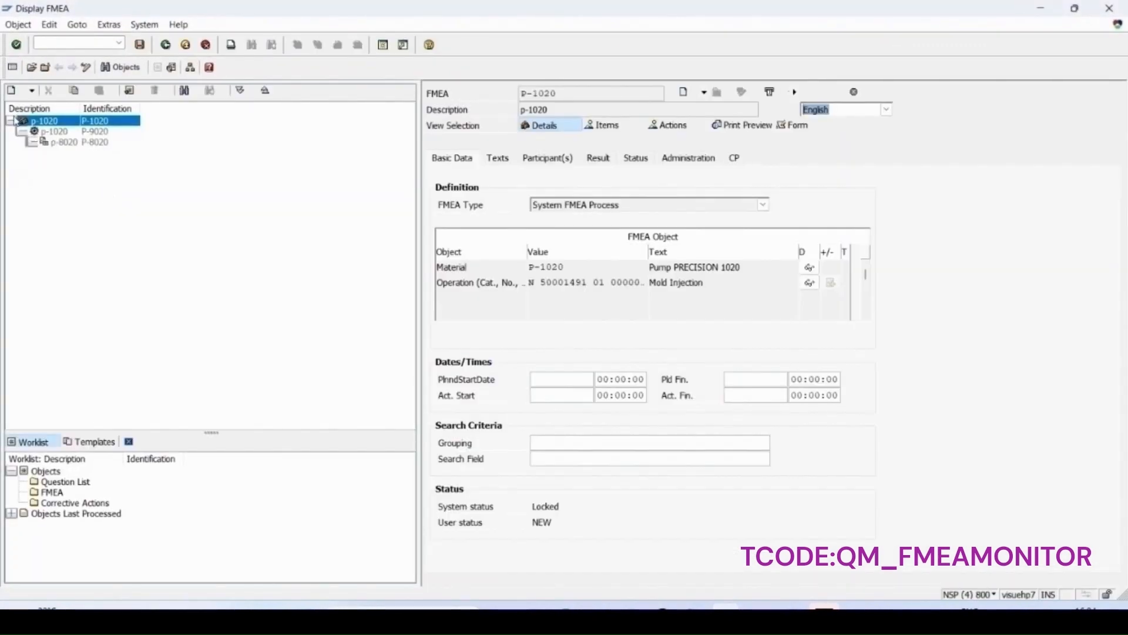
click(240, 90)
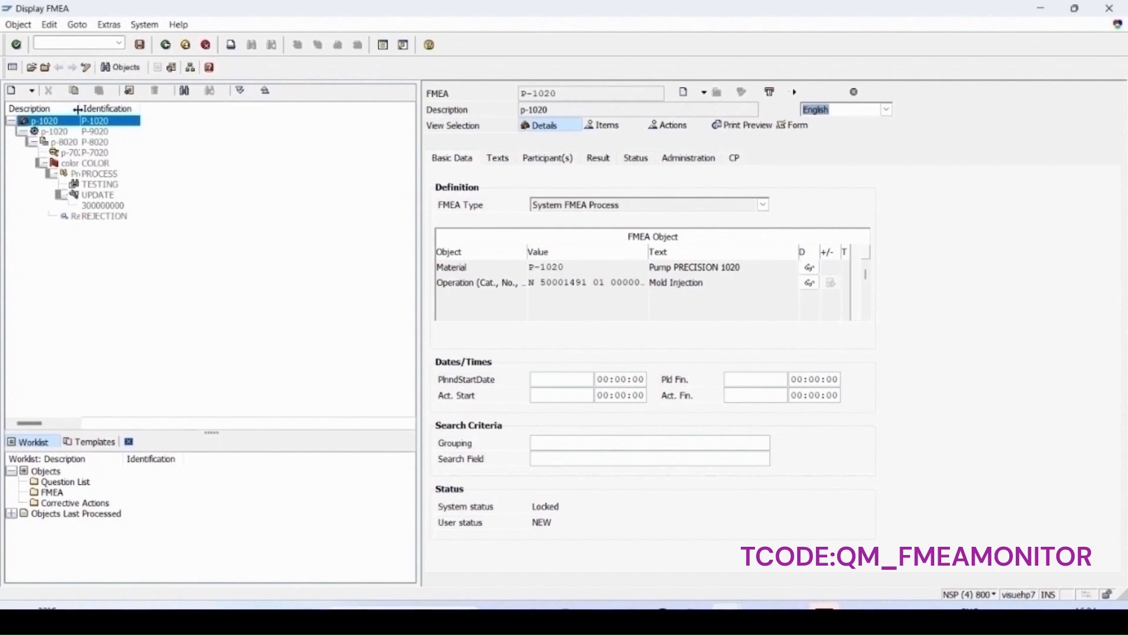
drag(81, 109, 159, 115)
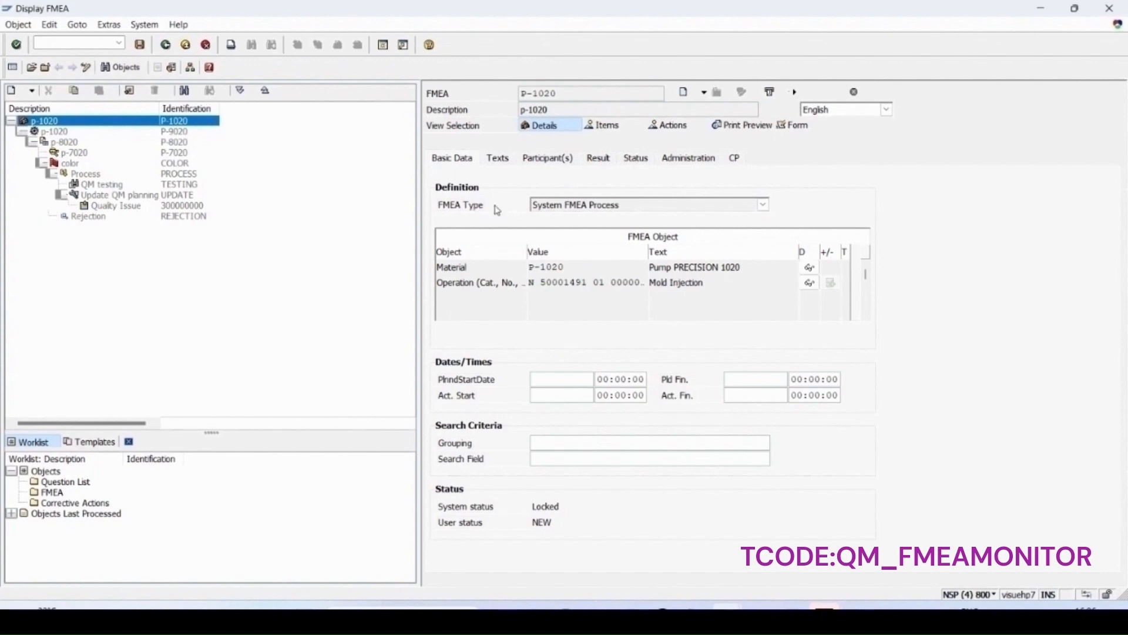
Examine the FMEA type, result and control plan data of P-1020, and show the details of control plan P-1022
click(650, 210)
click(637, 222)
click(604, 158)
click(602, 167)
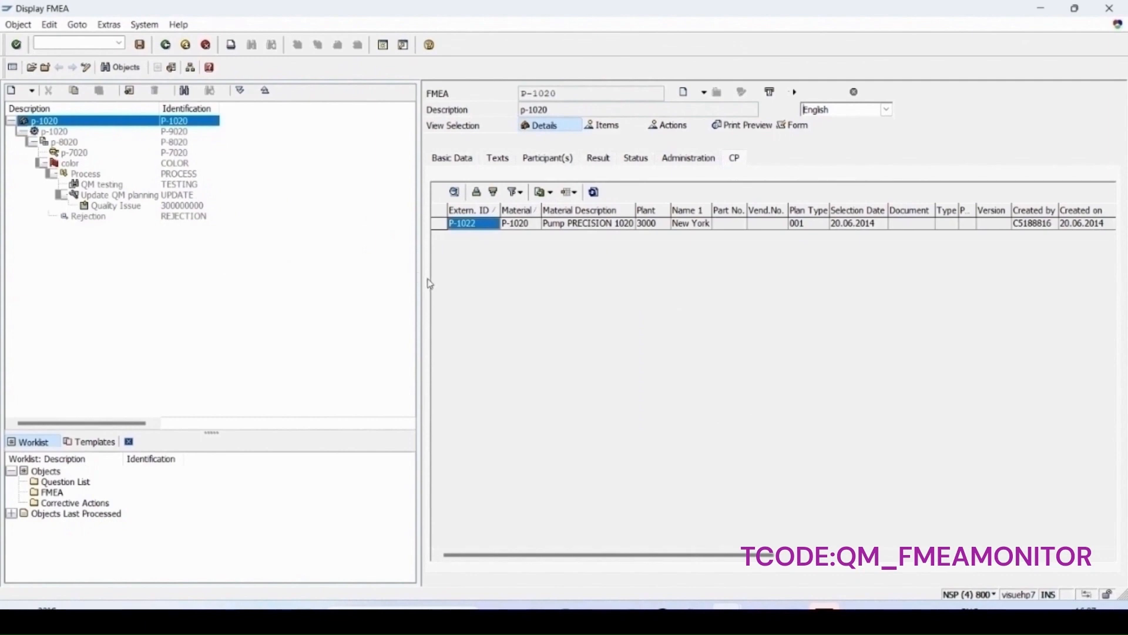
click(442, 222)
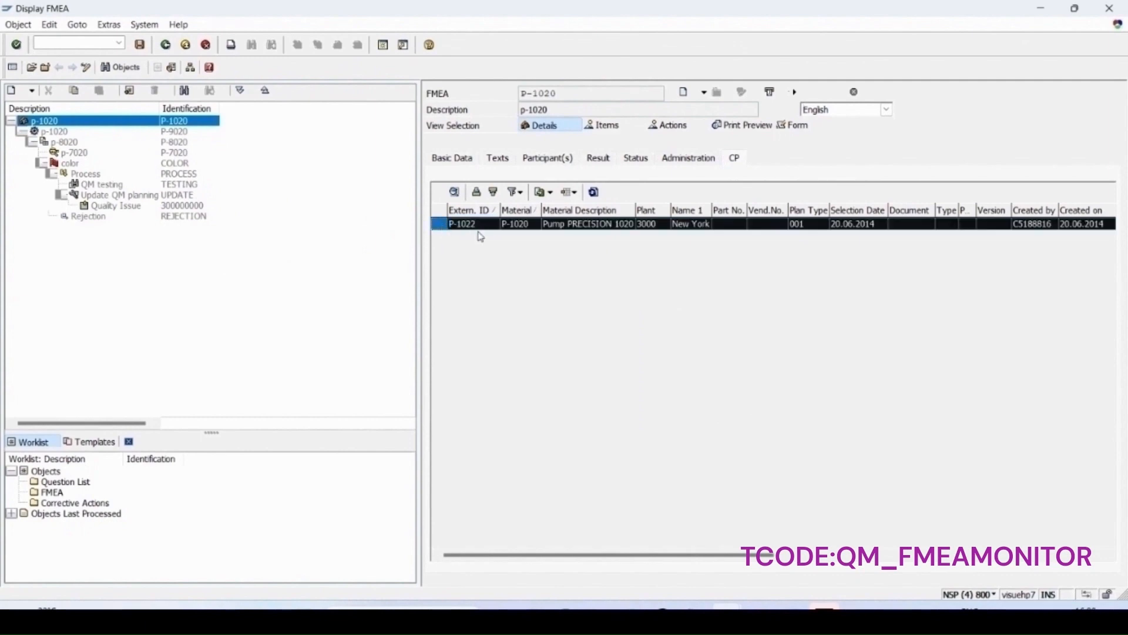
click(455, 192)
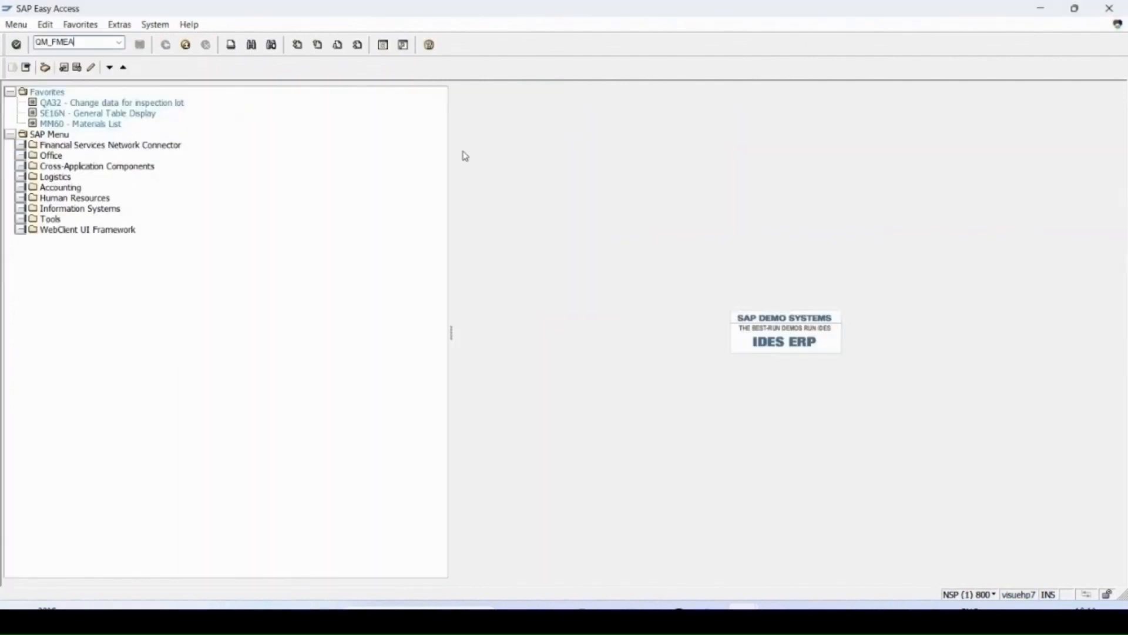
Start transaction QM_FMEA and begin a template-based FMEA with P-1020 as its identification
key(Return)
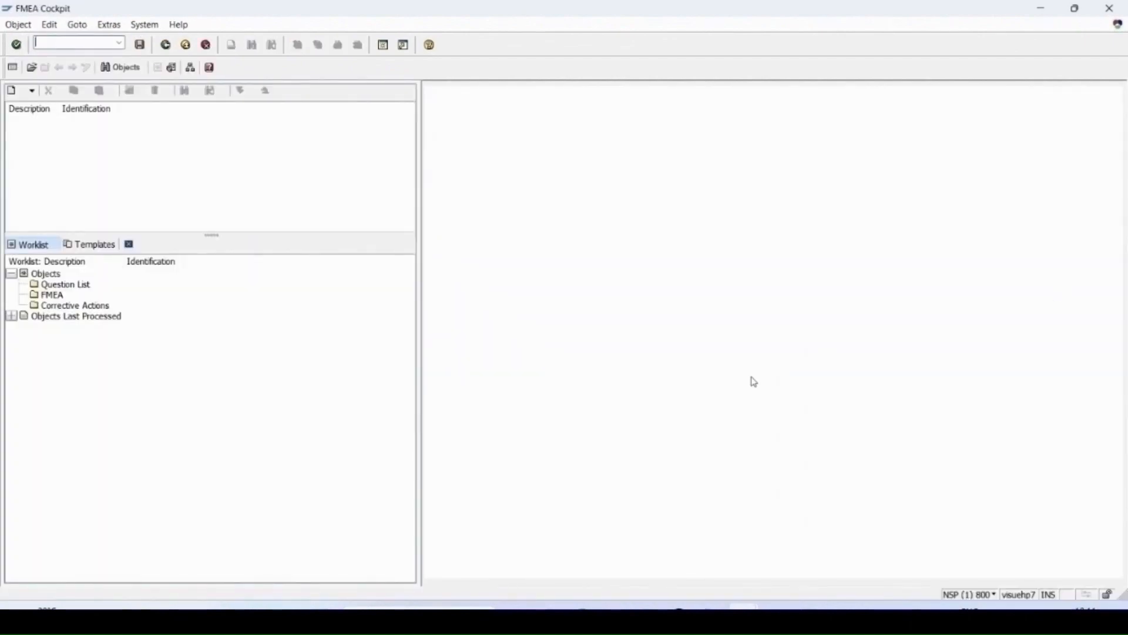
click(32, 92)
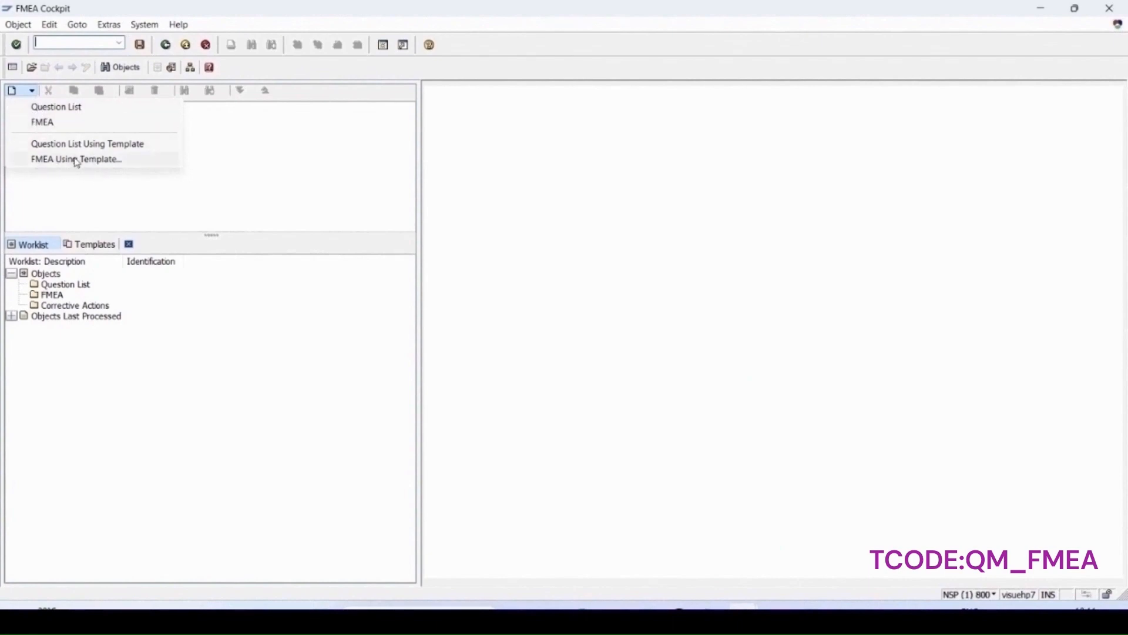
click(46, 162)
click(617, 177)
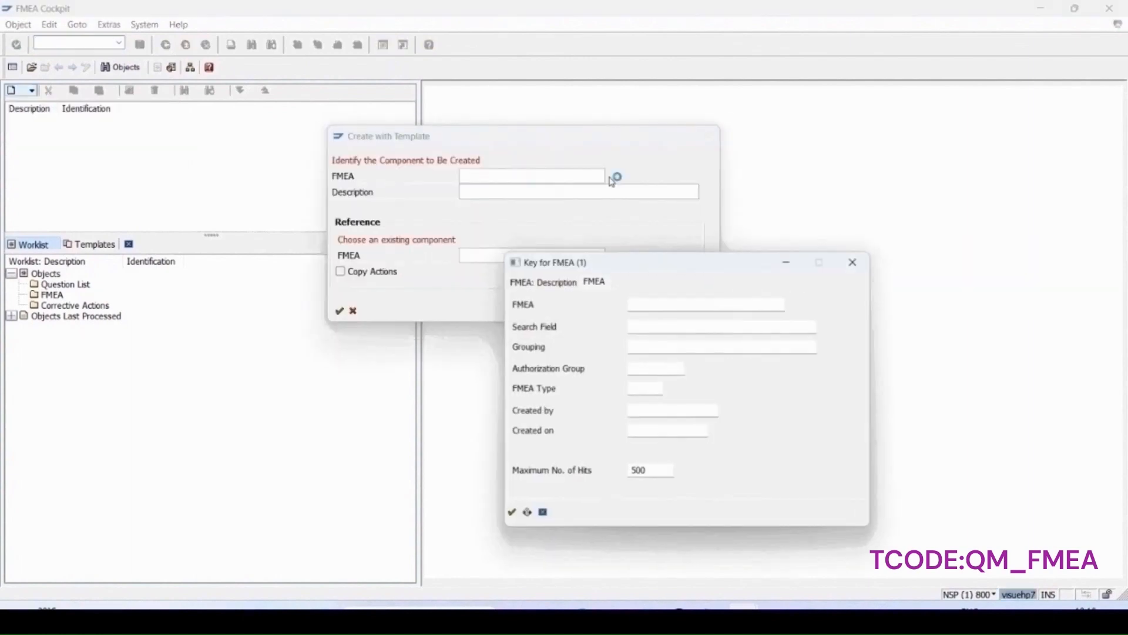
key(Return)
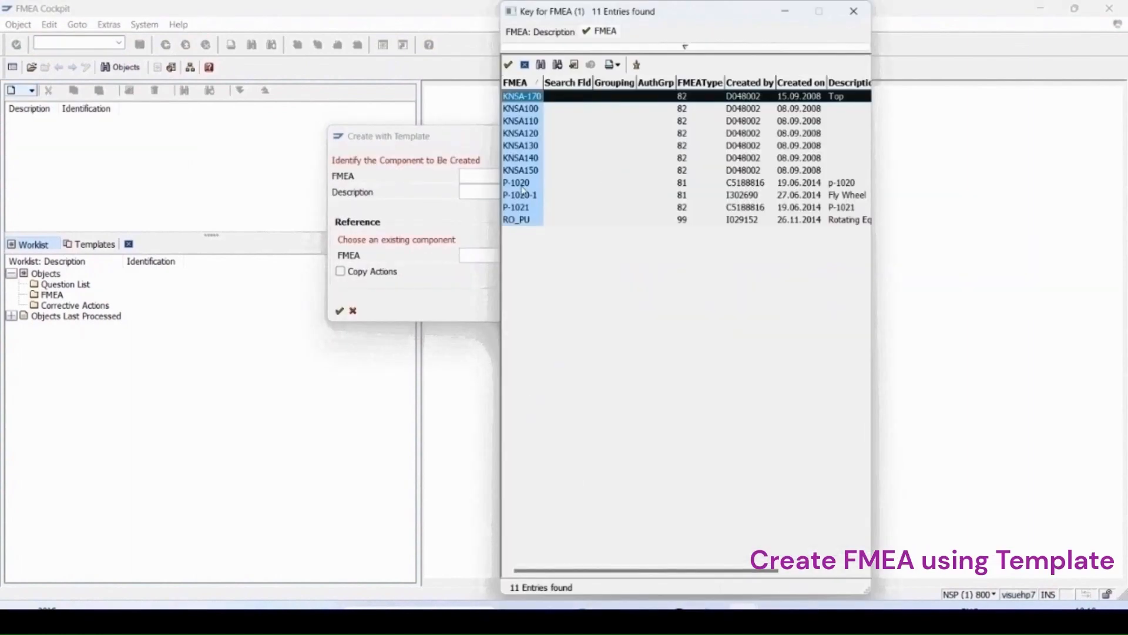
double_click(523, 186)
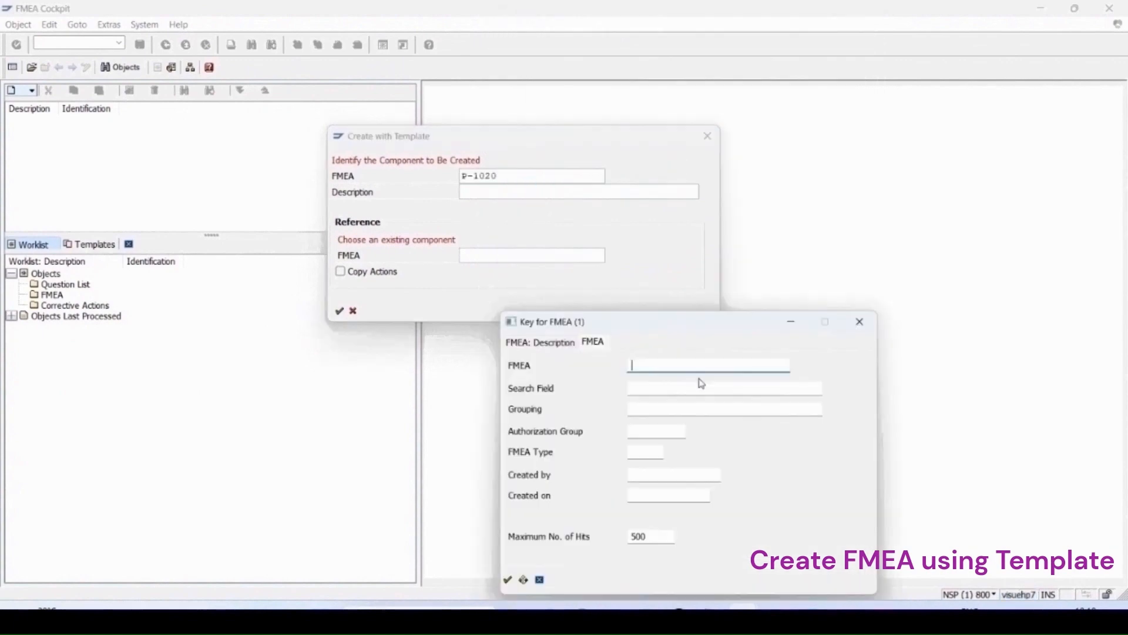
Use P-1020 as the reference FMEA and create the component, allowing the requested file access
key(Return)
double_click(514, 320)
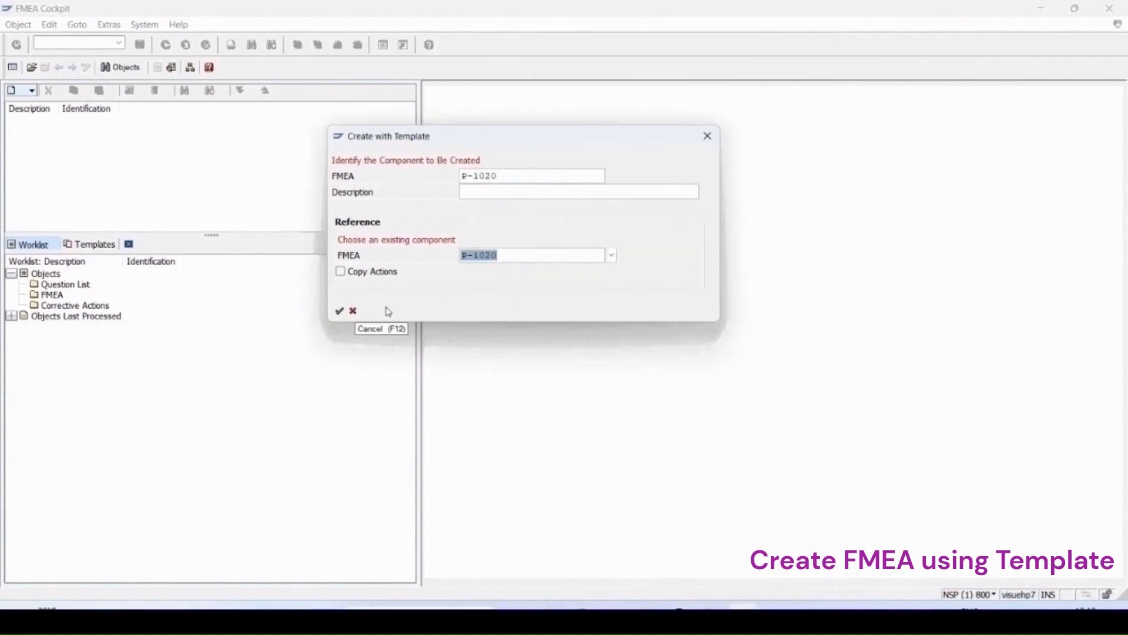
click(339, 312)
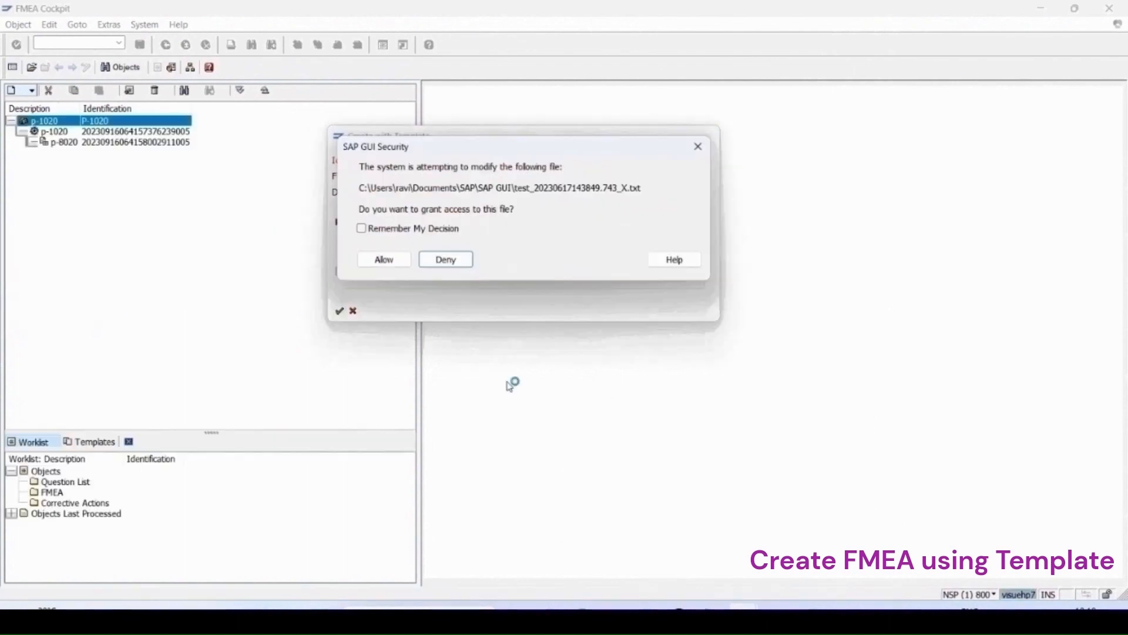
click(394, 264)
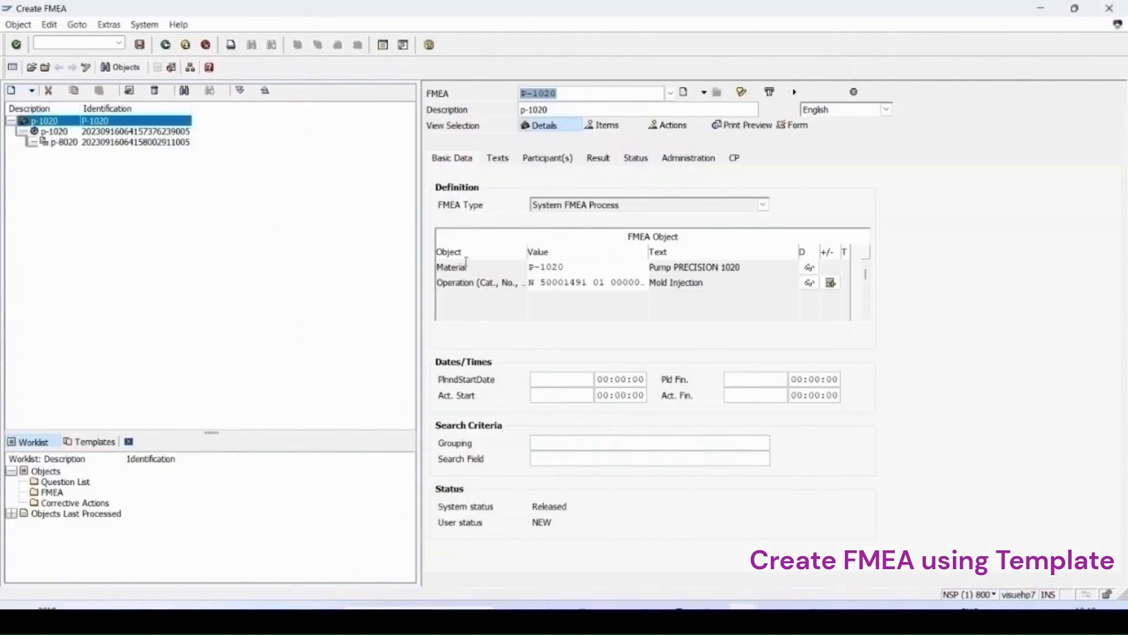
Expand the new FMEA's structure and examine its p-7020 characteristic, color defect, Process cause and Rejection effect
click(240, 91)
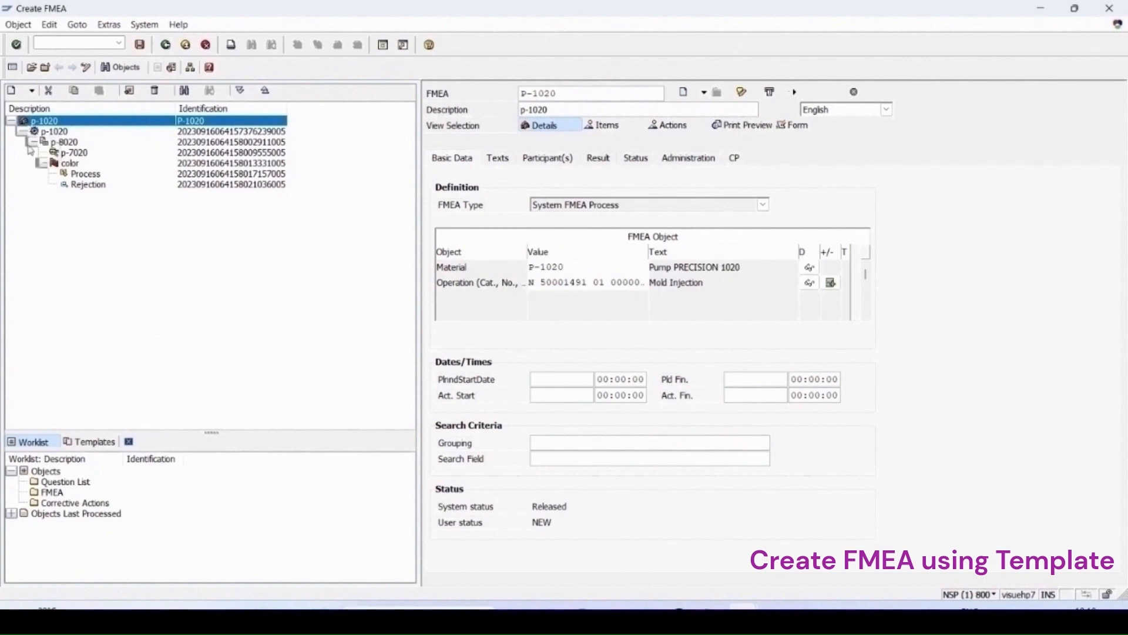
click(71, 152)
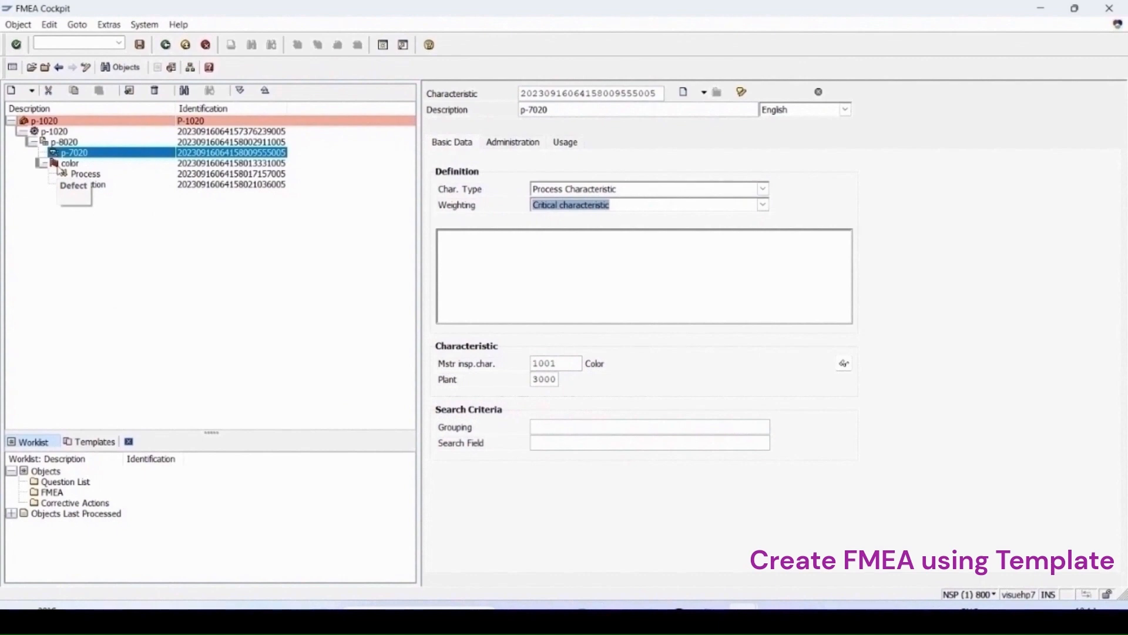
click(75, 164)
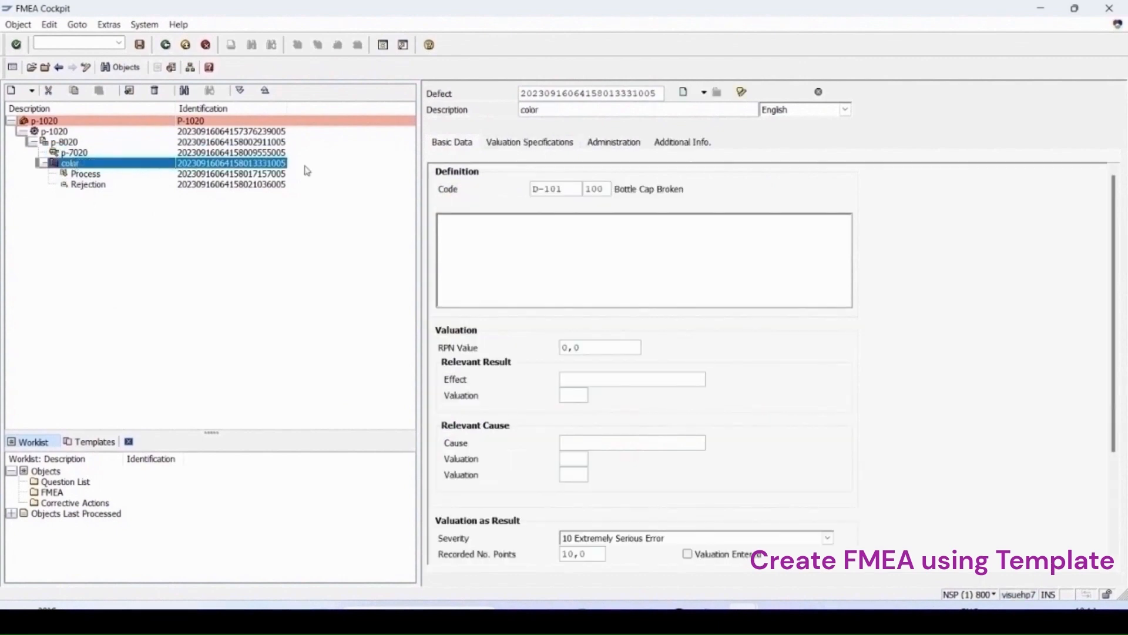
click(76, 174)
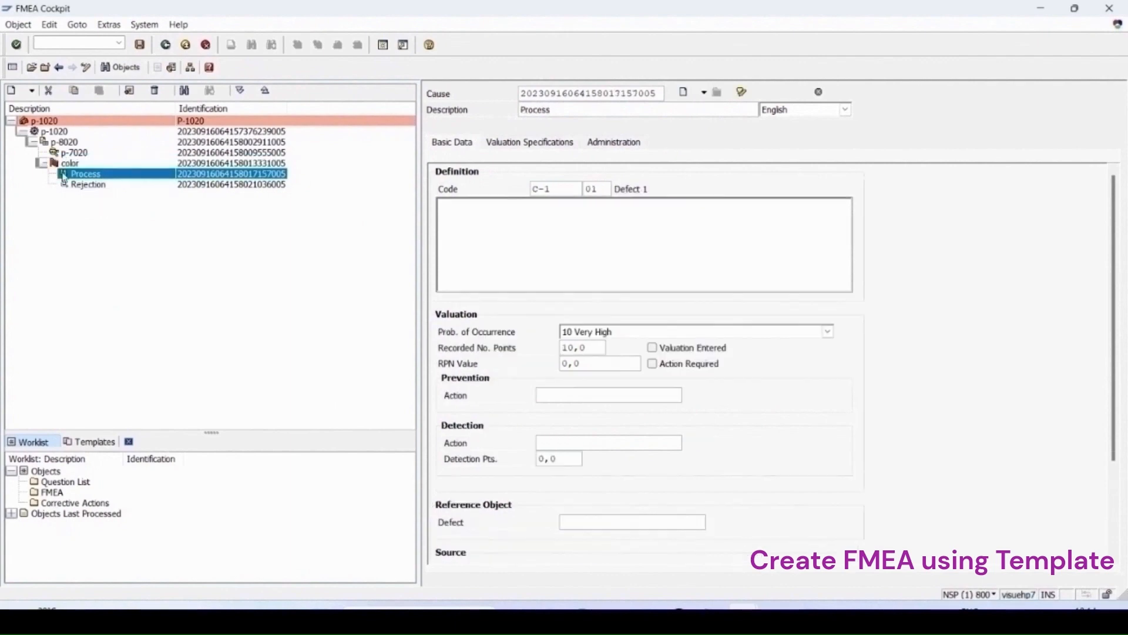
click(65, 185)
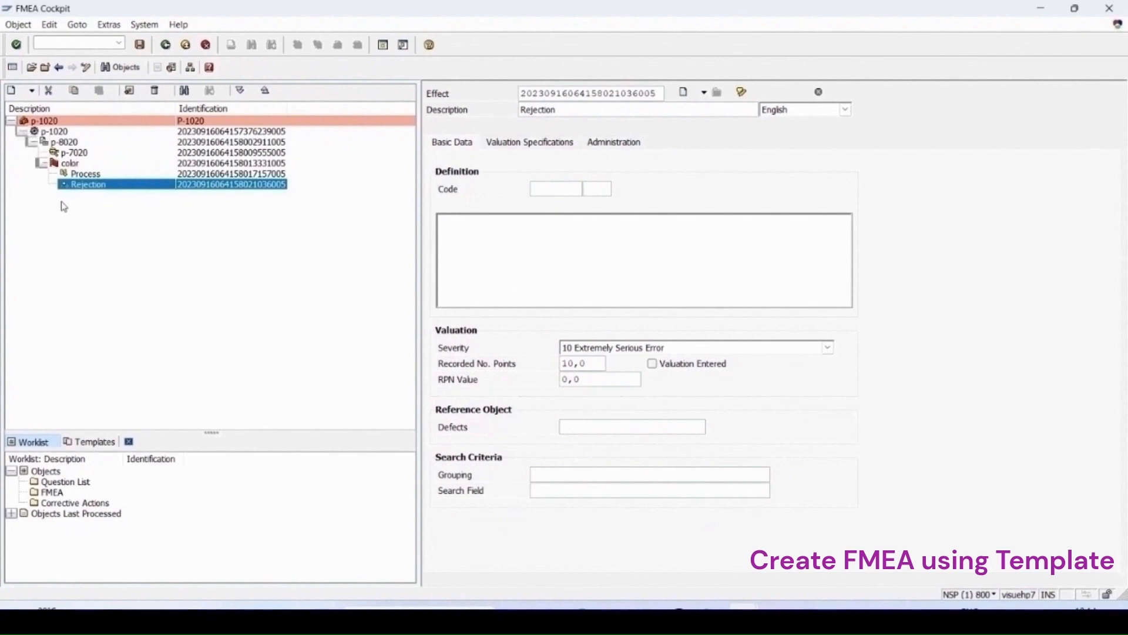
Set the planned start date of the P-1020 FMEA to 16.09.2023 and show its control plan list
click(40, 122)
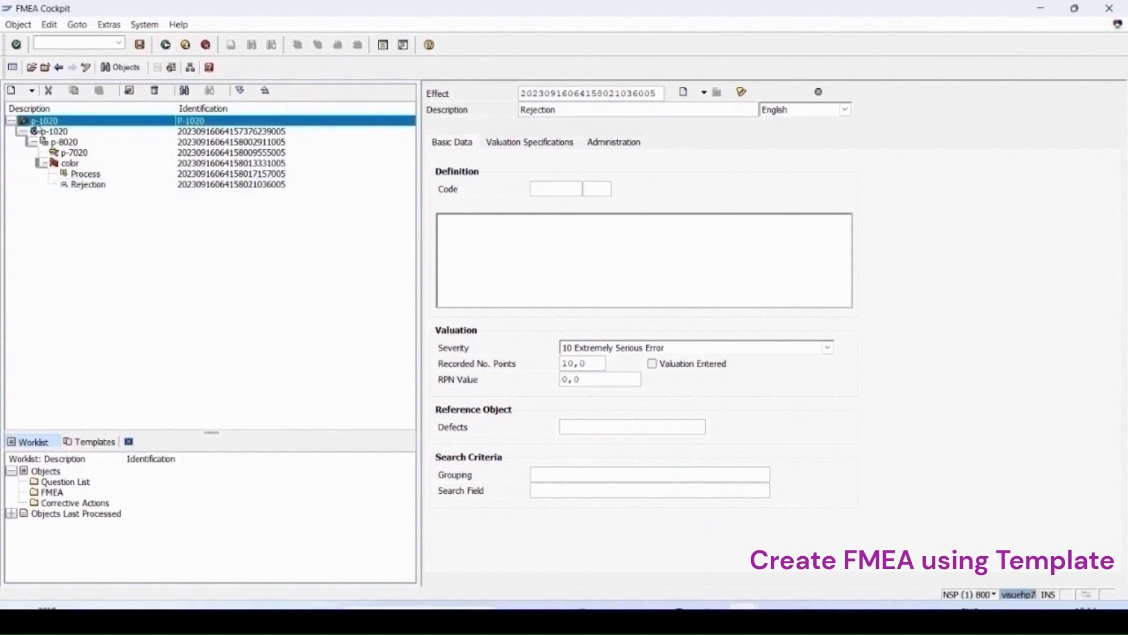
click(547, 381)
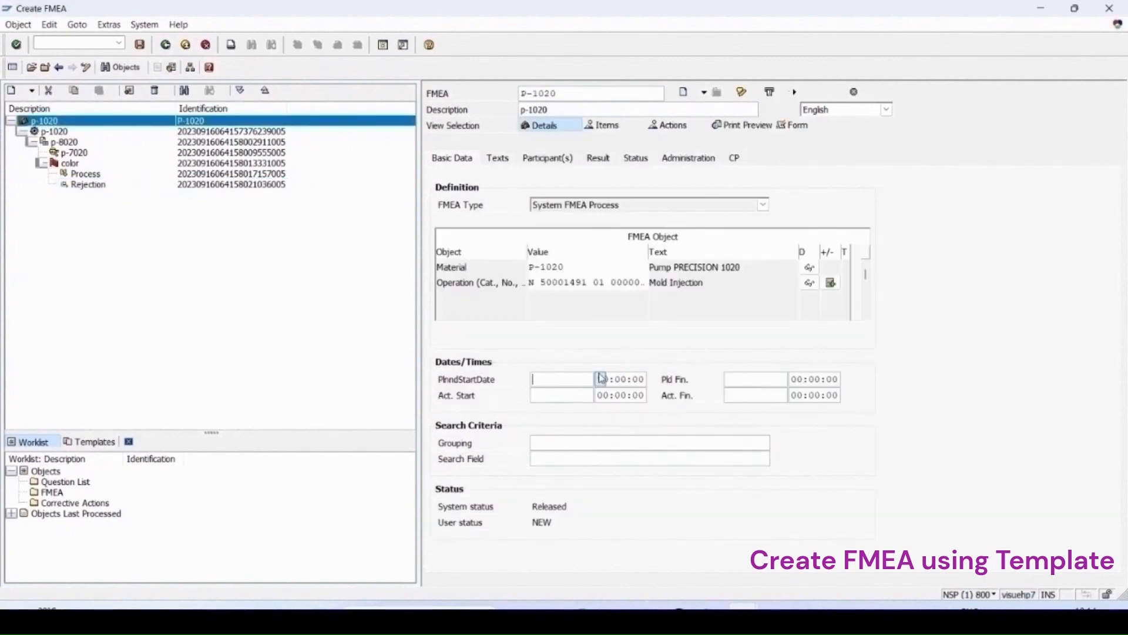
click(601, 380)
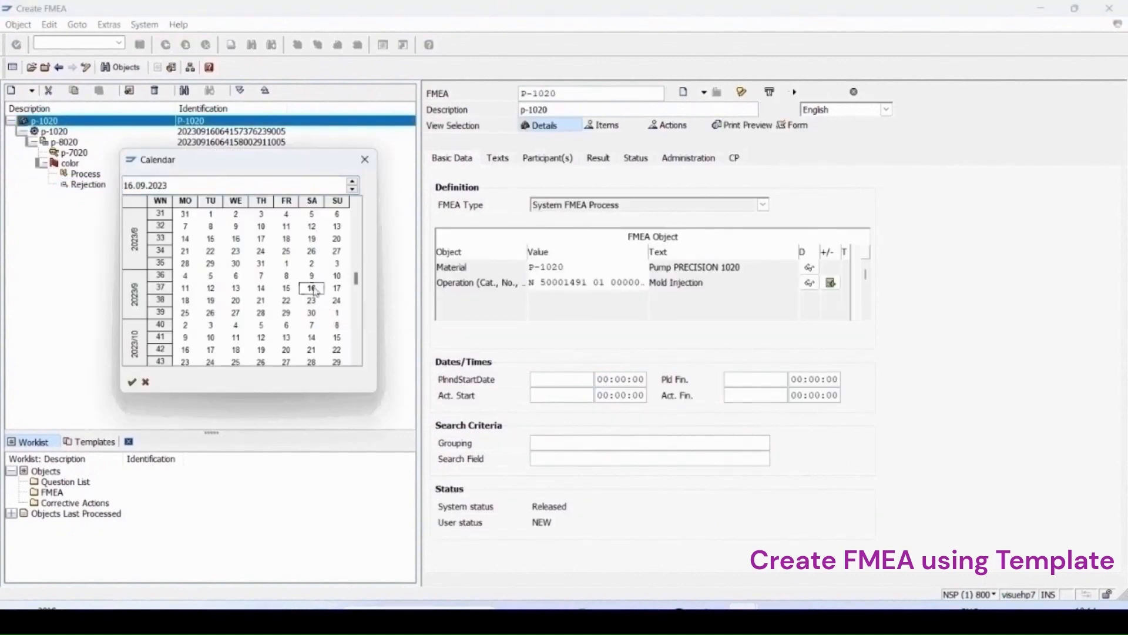
double_click(312, 288)
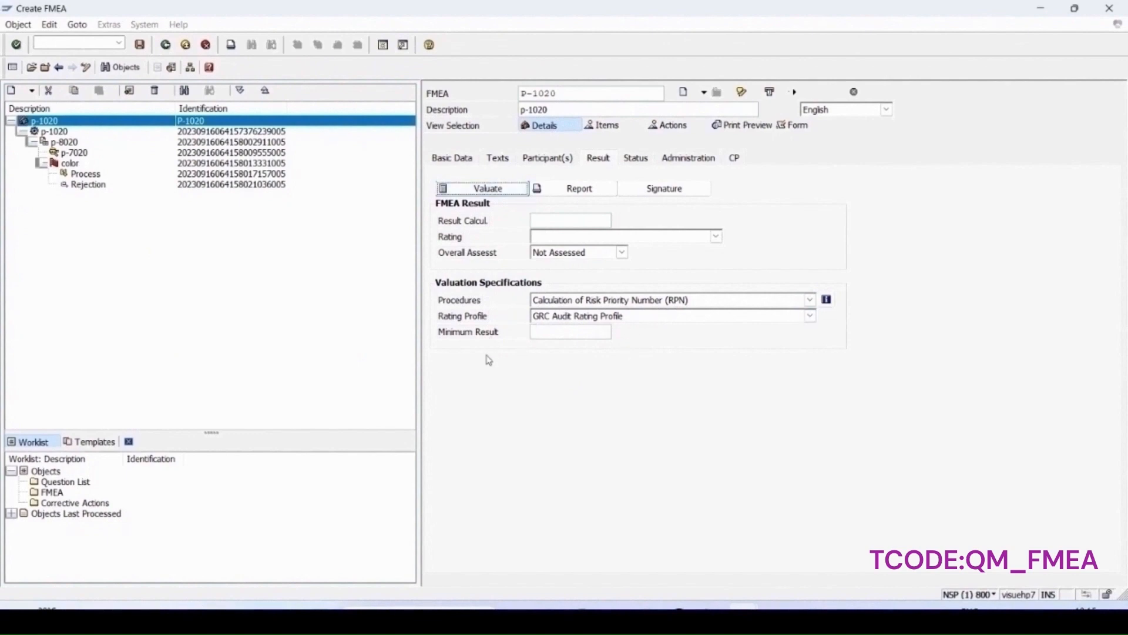
click(733, 157)
Restart transaction QM_FMEA and start a new FMEA without a template
click(119, 43)
click(56, 56)
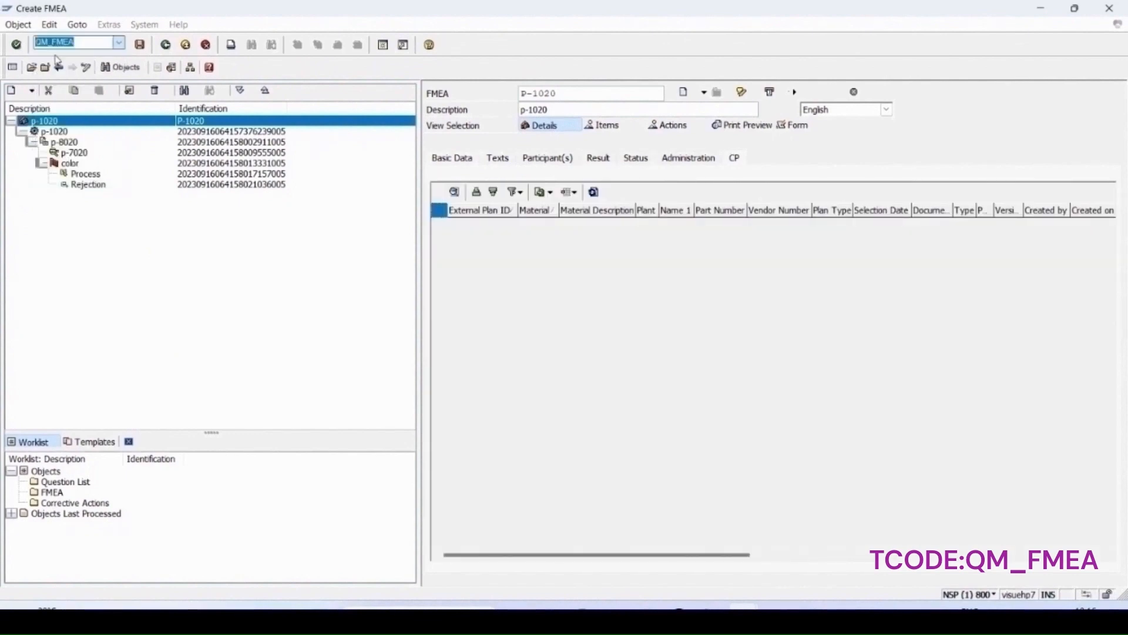
key(Return)
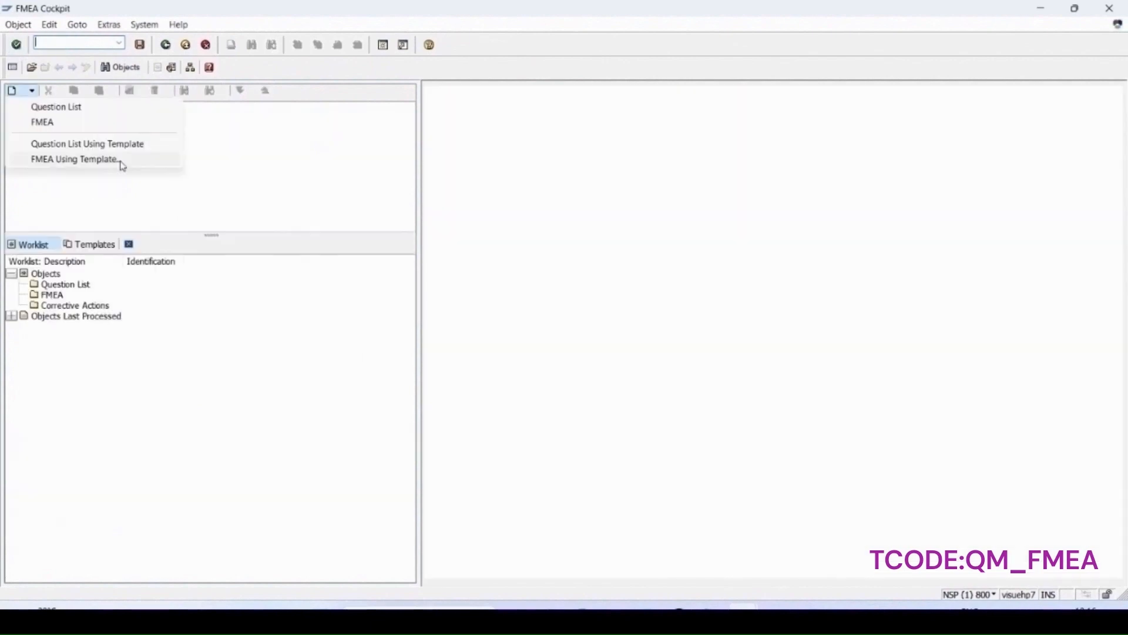
click(41, 125)
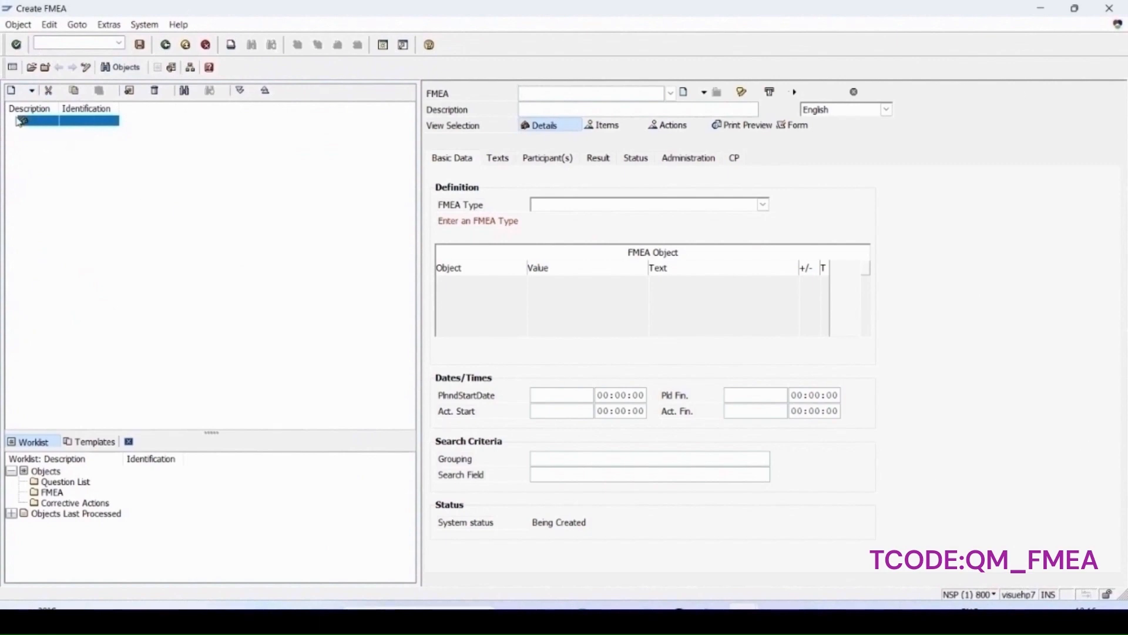
Identify the new FMEA as FMEATest1 and copy the same text into its description
text(FMEA)
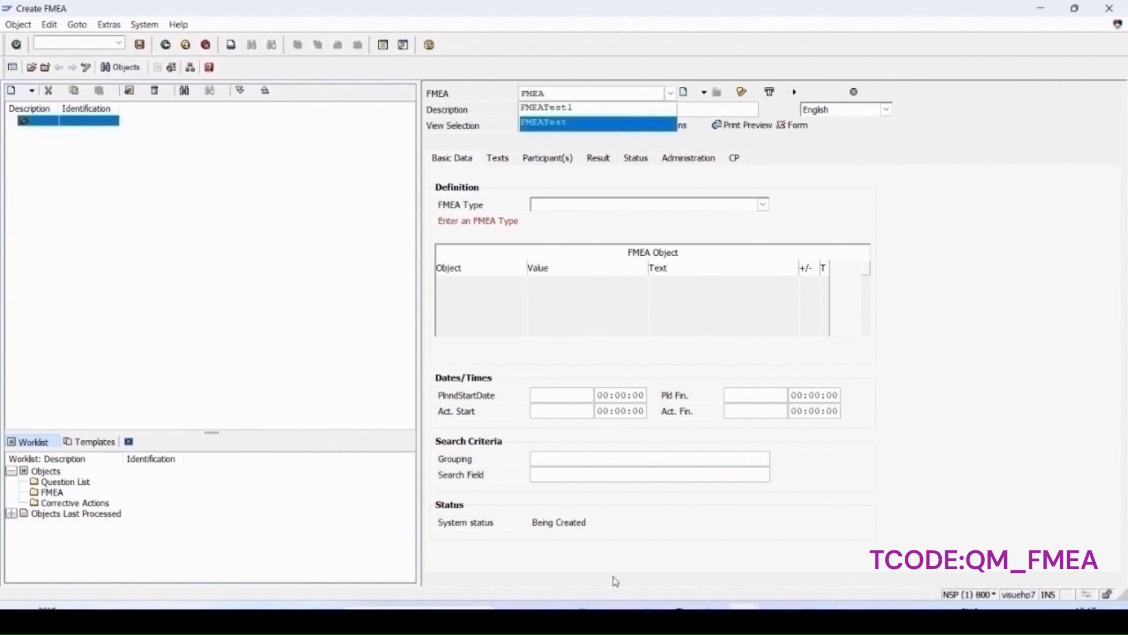
text(T)
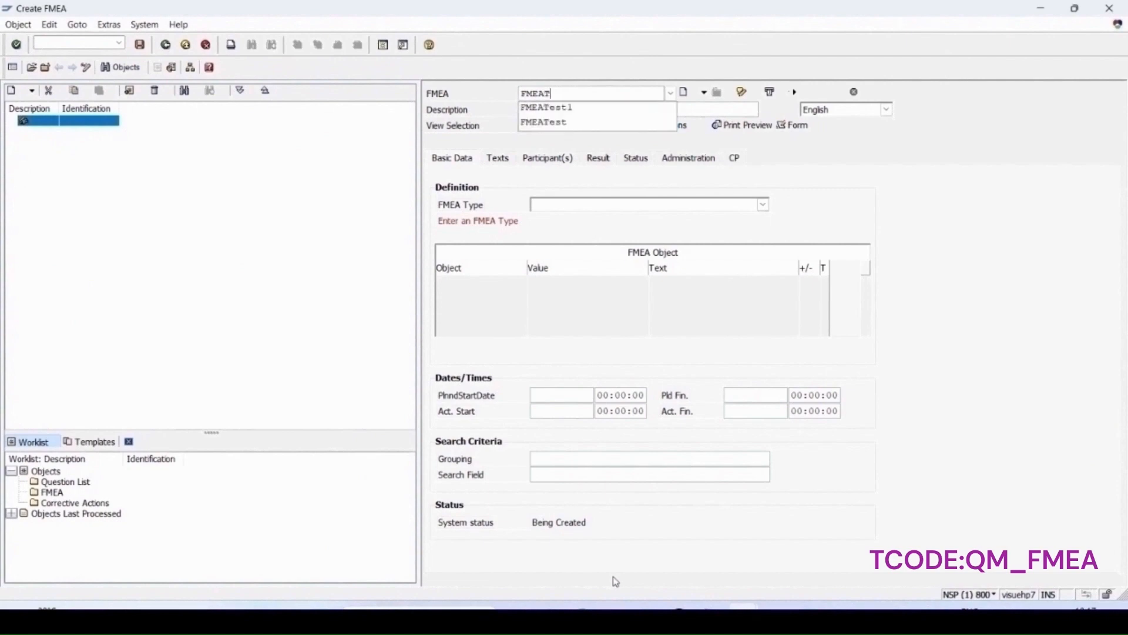
click(544, 108)
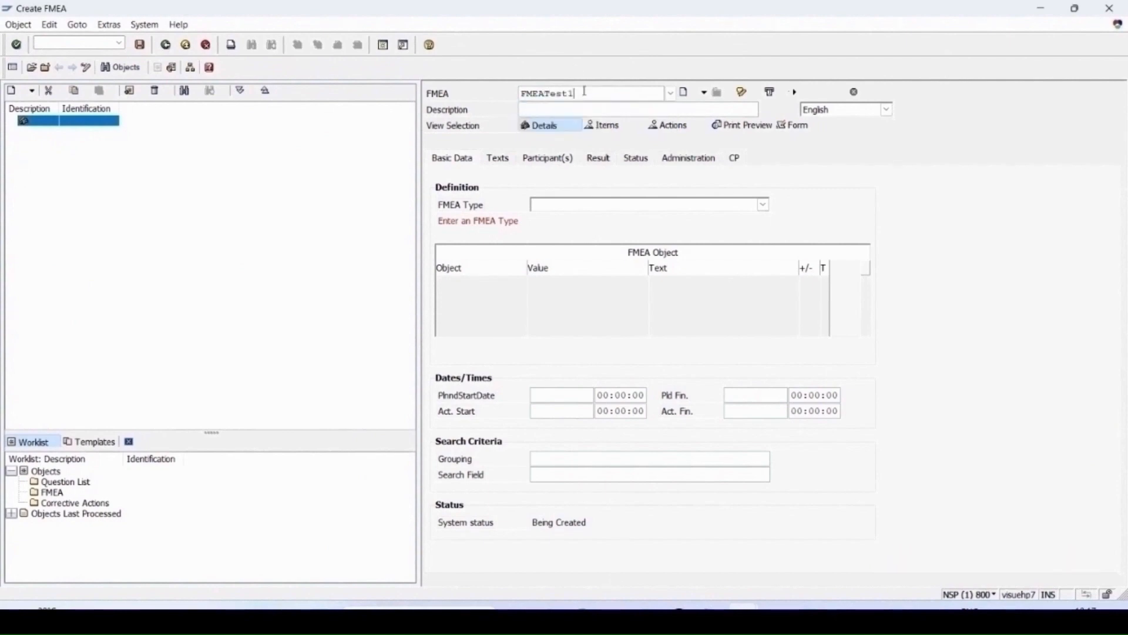
drag(585, 91, 490, 95)
key(ctrl+c)
click(521, 112)
key(ctrl+v)
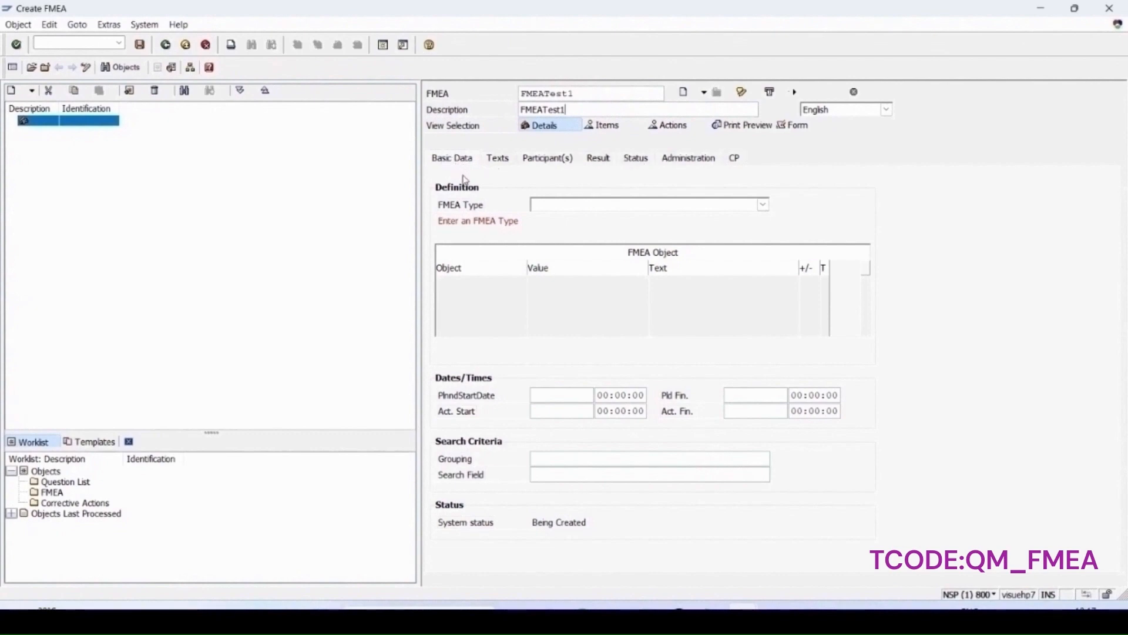
Set the FMEA type to System FMEA Product and enter 1020 as the material value
click(600, 208)
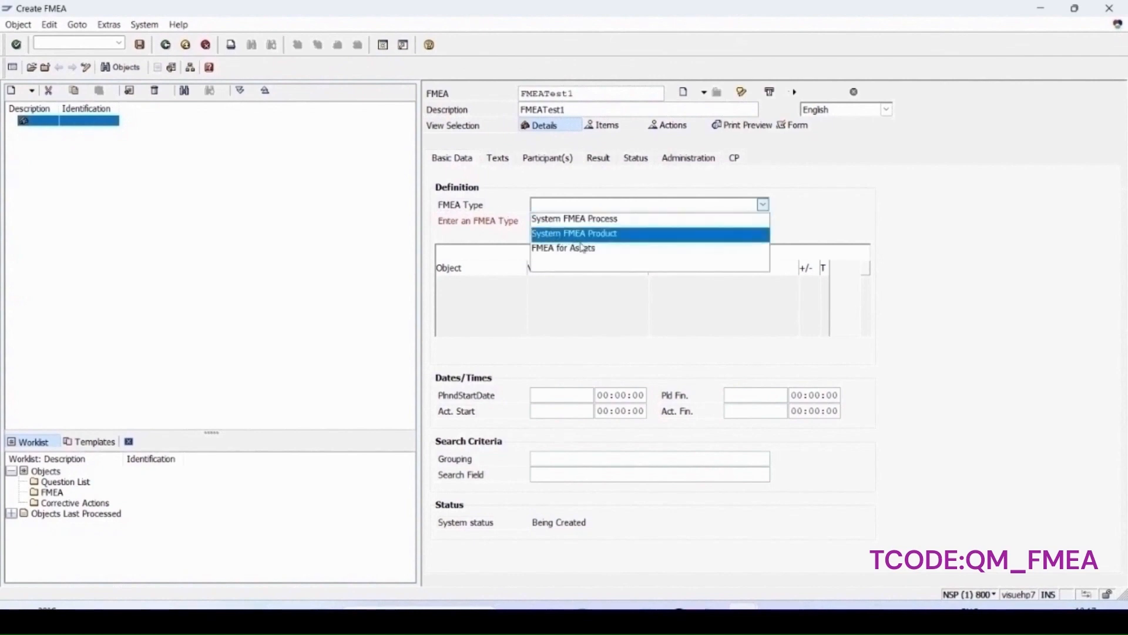
click(608, 235)
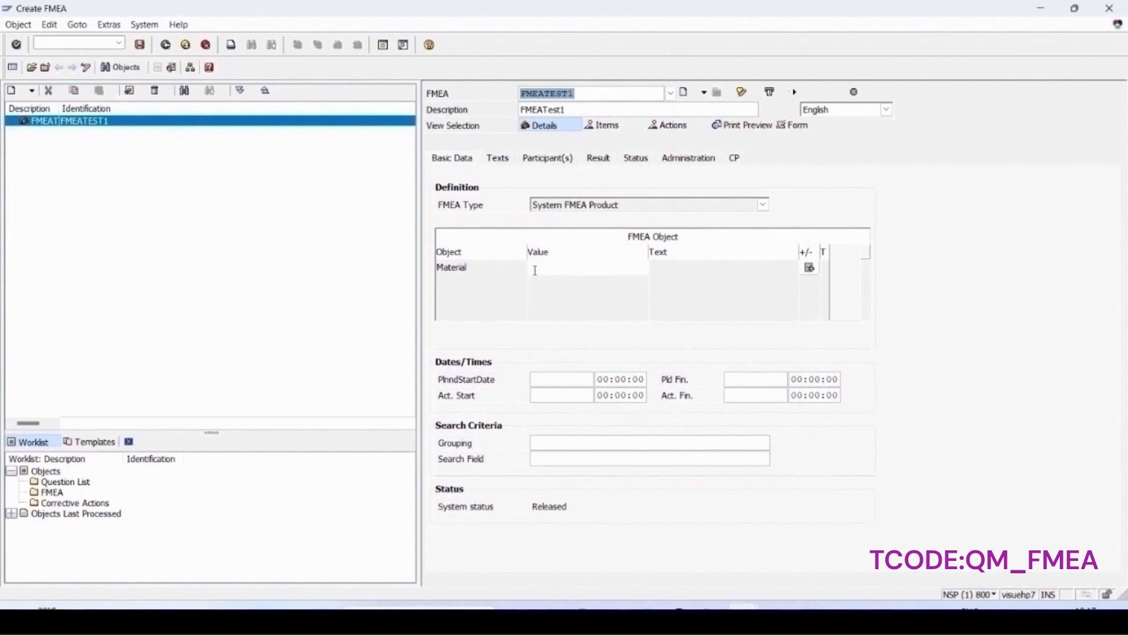
click(535, 270)
text(1020)
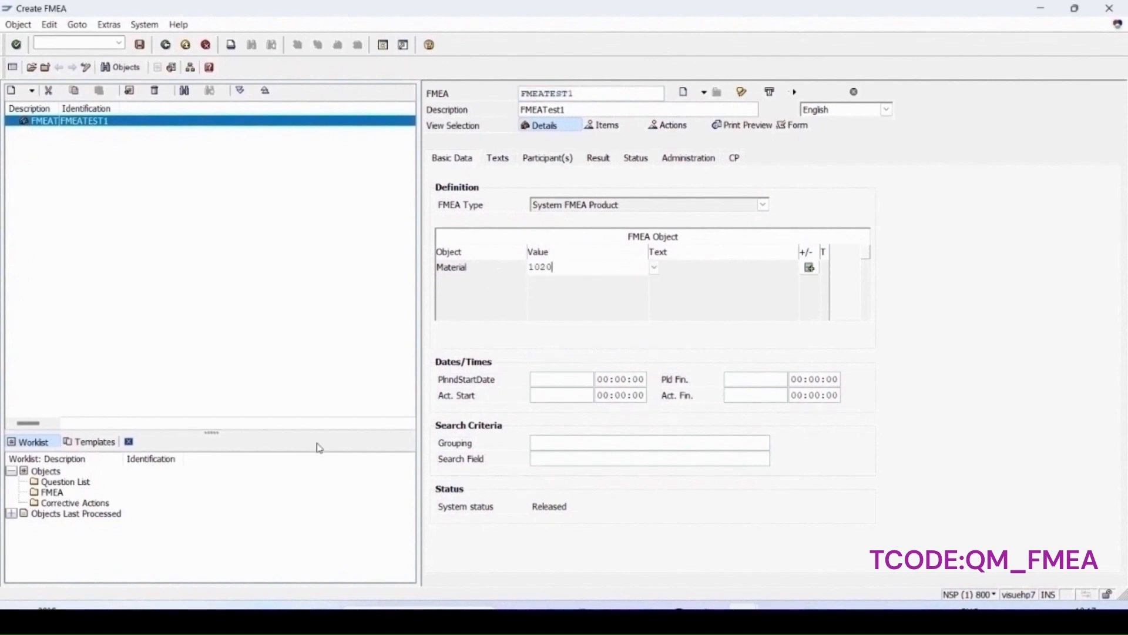
Confirm material 1020 as the FMEA object and check its inspection setup in the material master for plant 1100
key(Return)
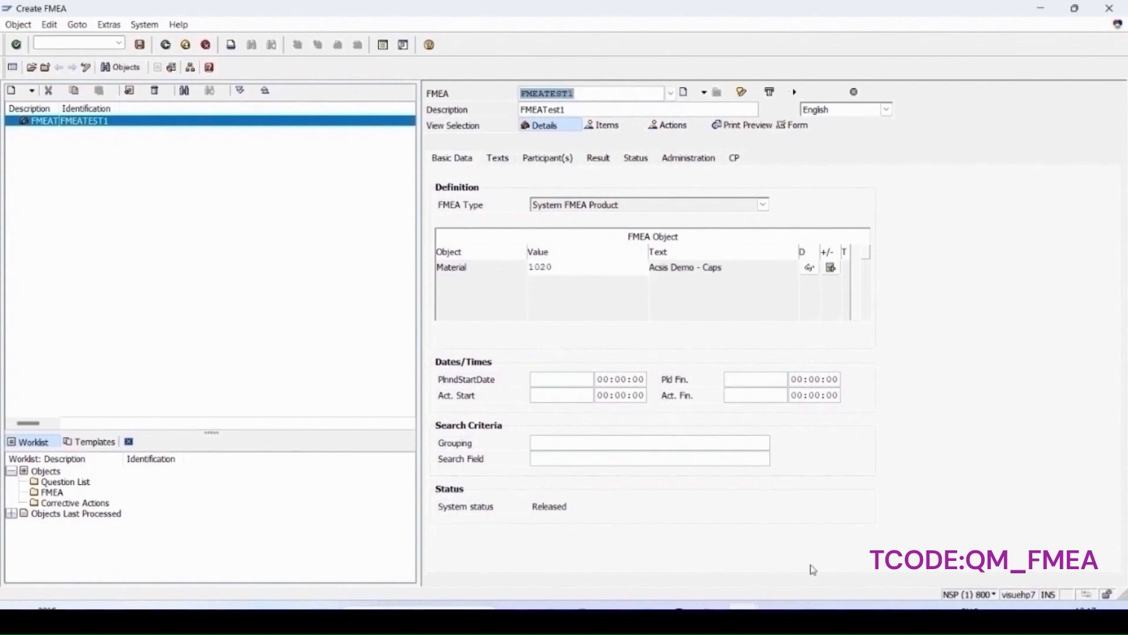
click(813, 270)
key(Return)
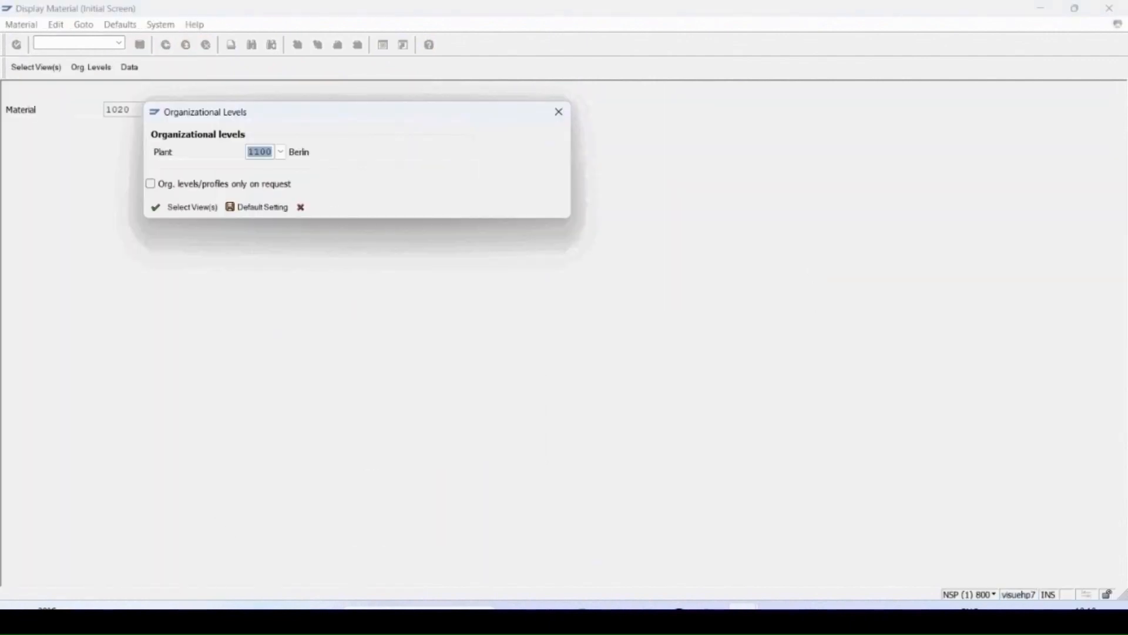
key(Return)
click(452, 204)
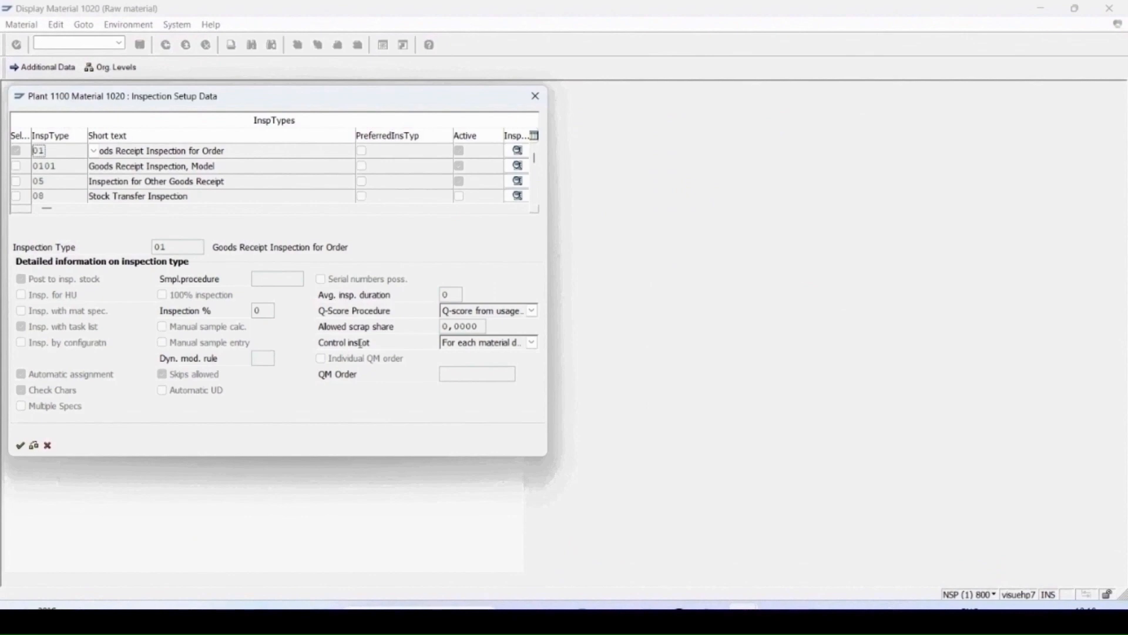
click(536, 96)
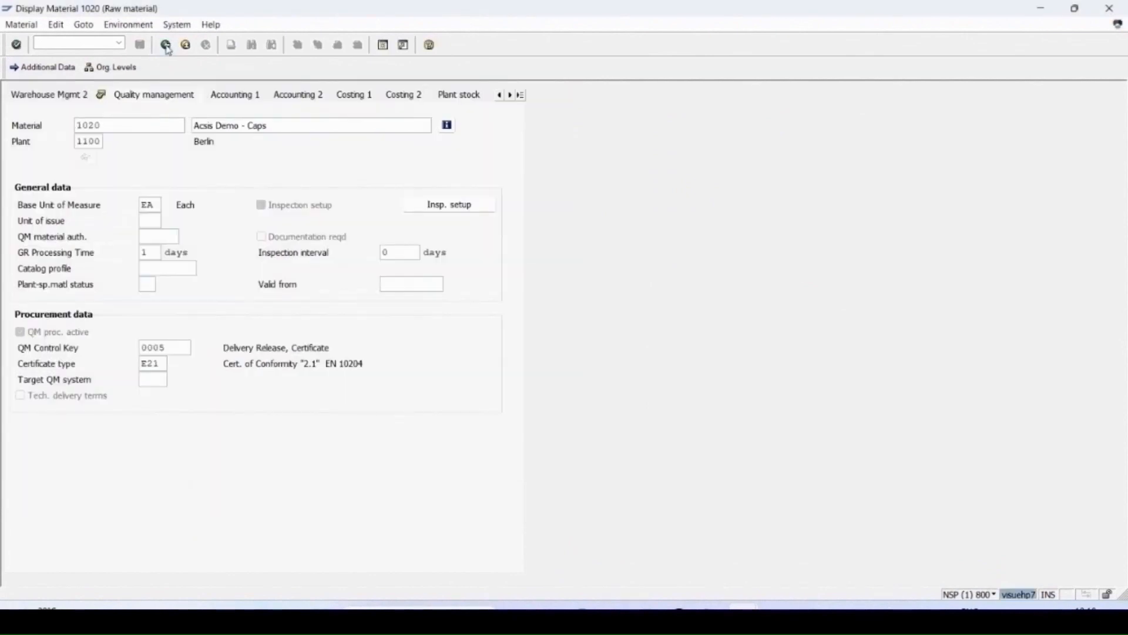
click(166, 47)
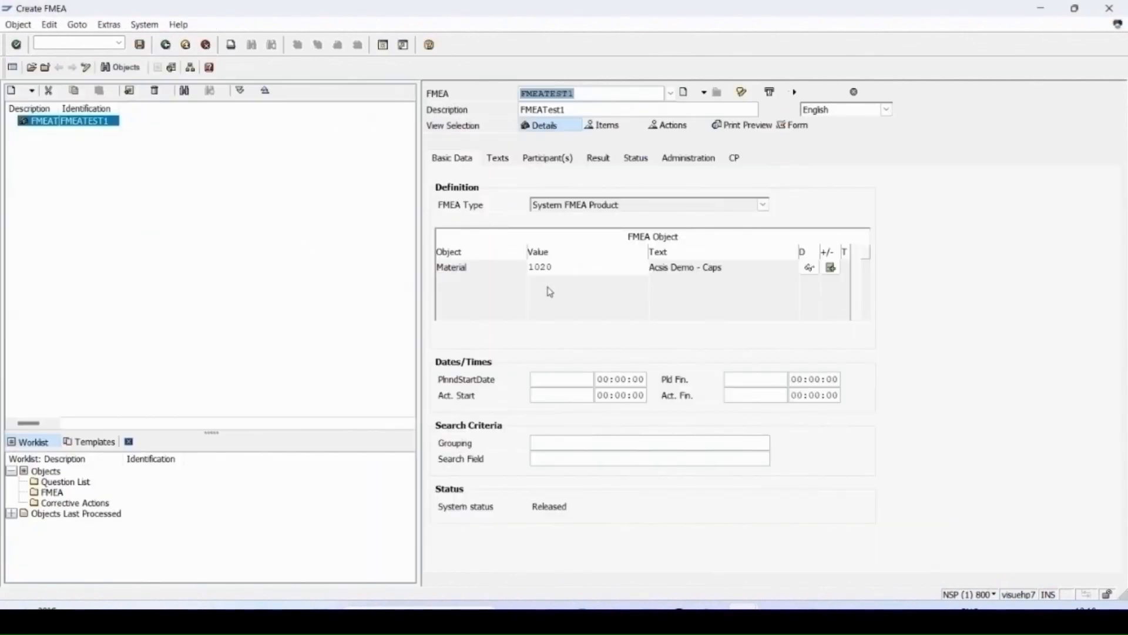
Add a second material row to the FMEA object and set the planned start date to 16.09.2023
click(831, 268)
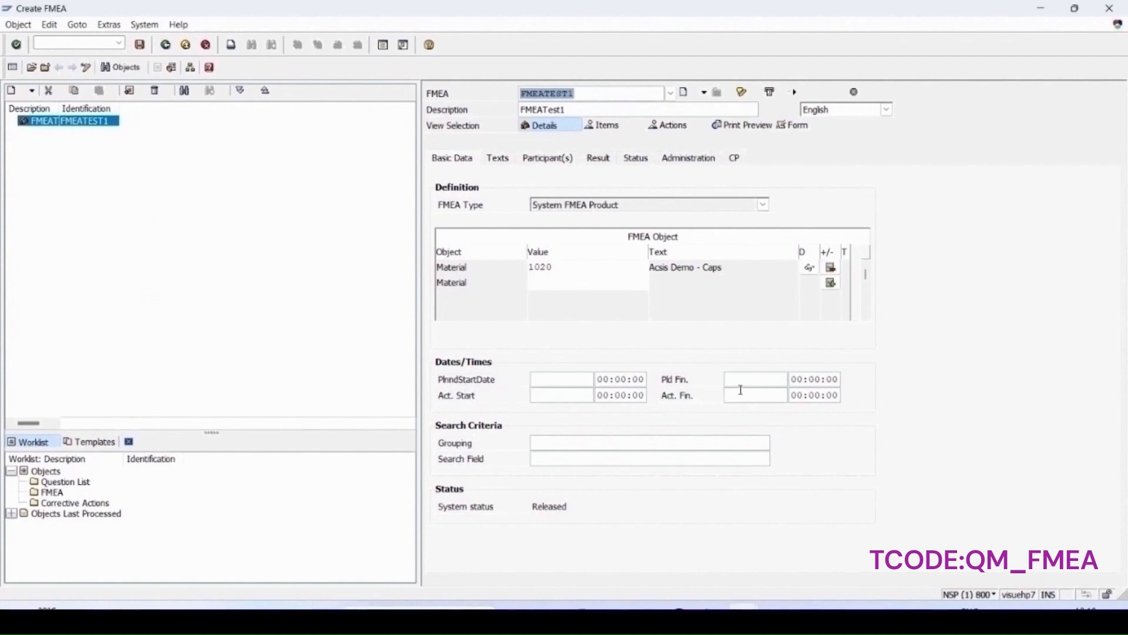
click(542, 382)
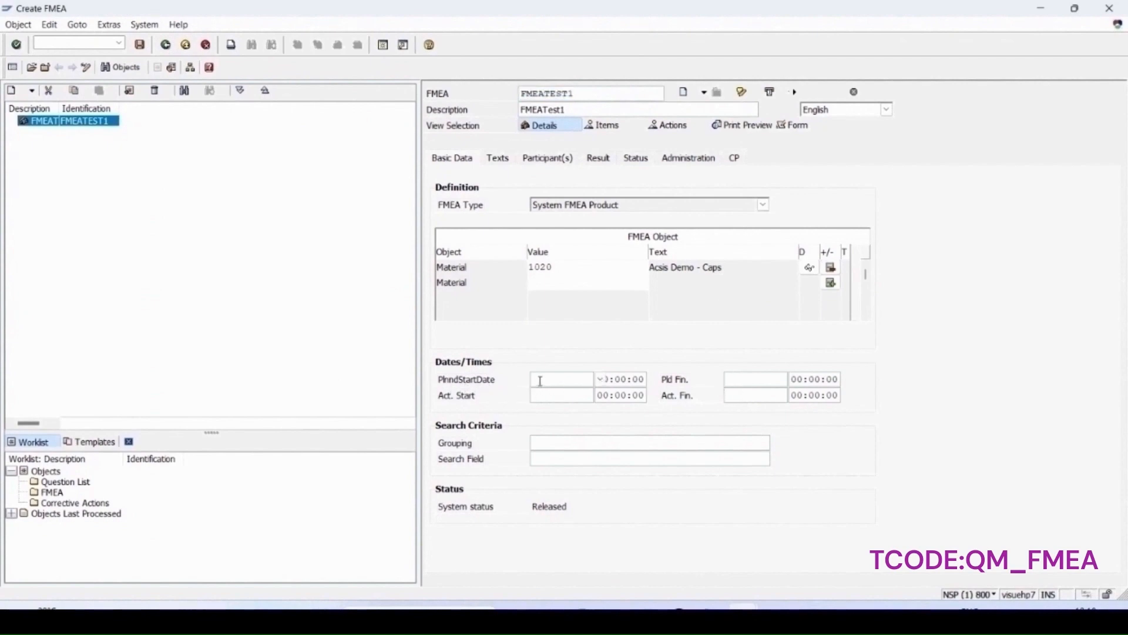
click(600, 380)
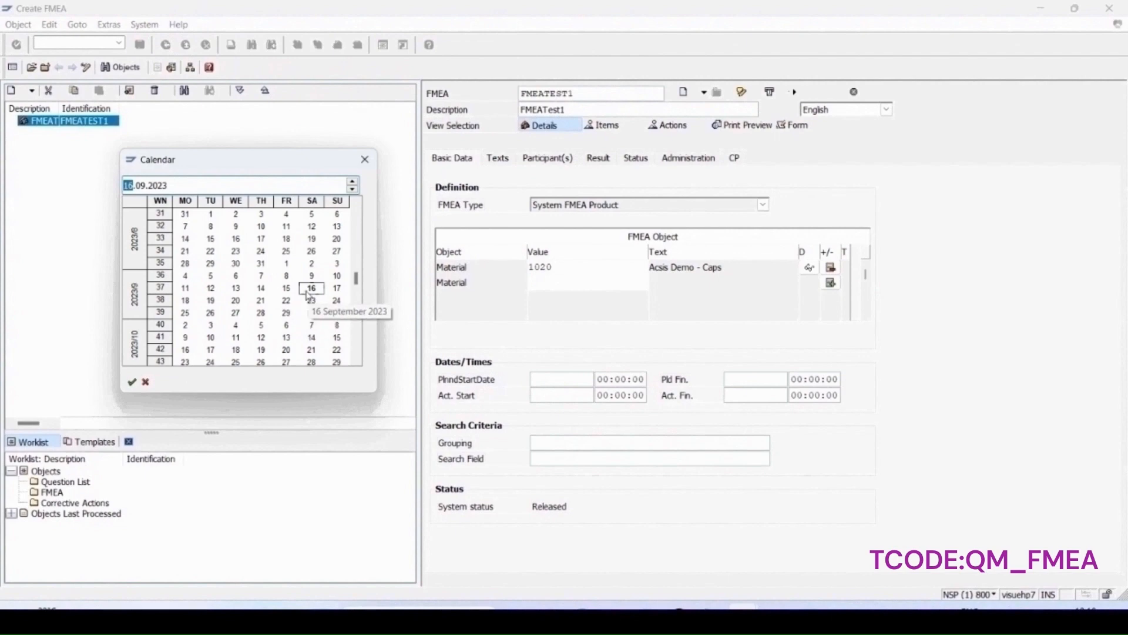
double_click(312, 292)
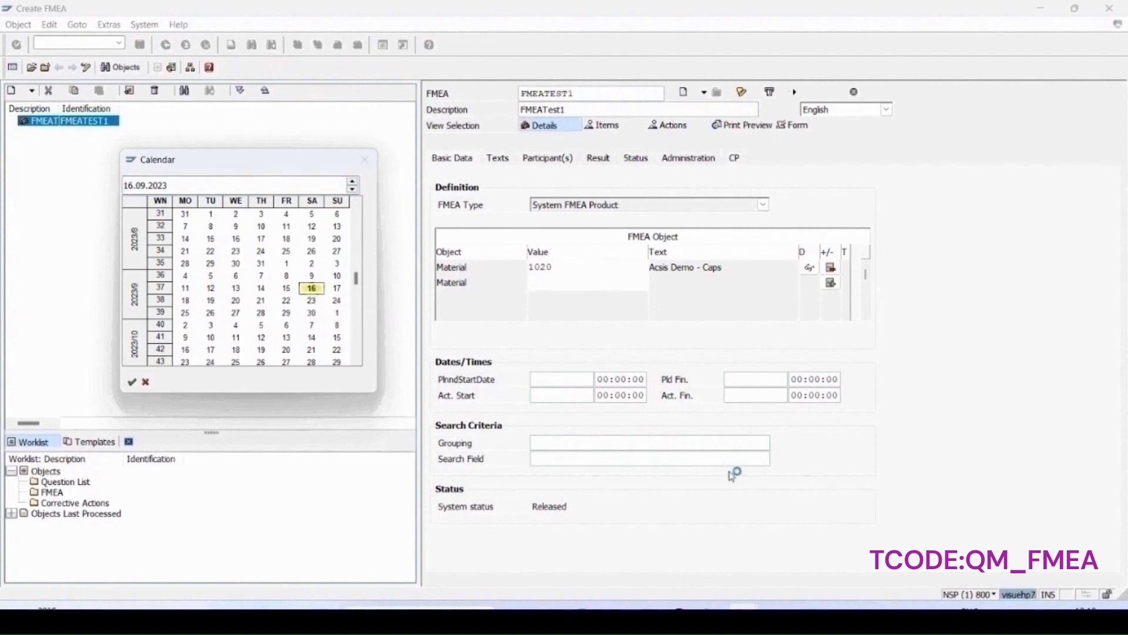
click(749, 381)
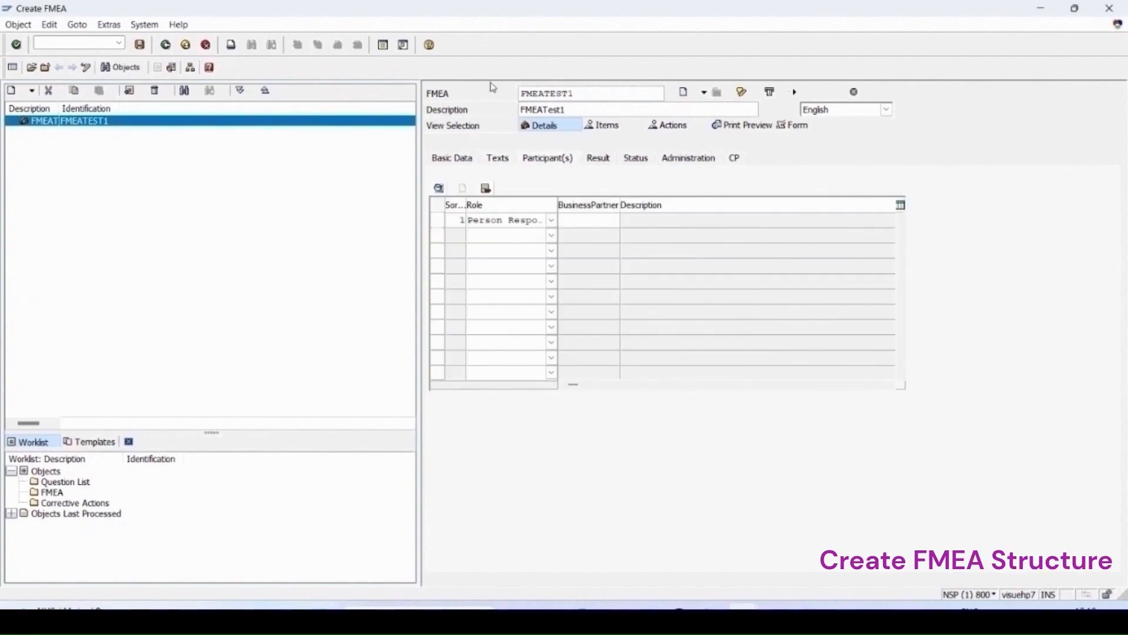
Choose Person Responsible as the first participant's role and pick an employee from the business partner list
click(551, 219)
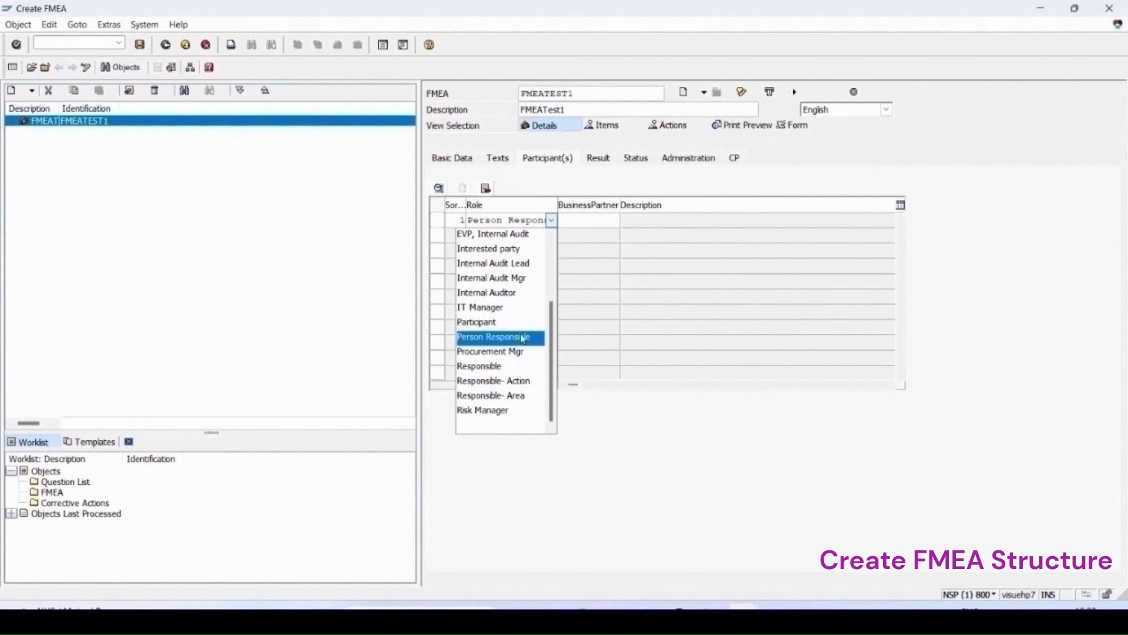
click(521, 337)
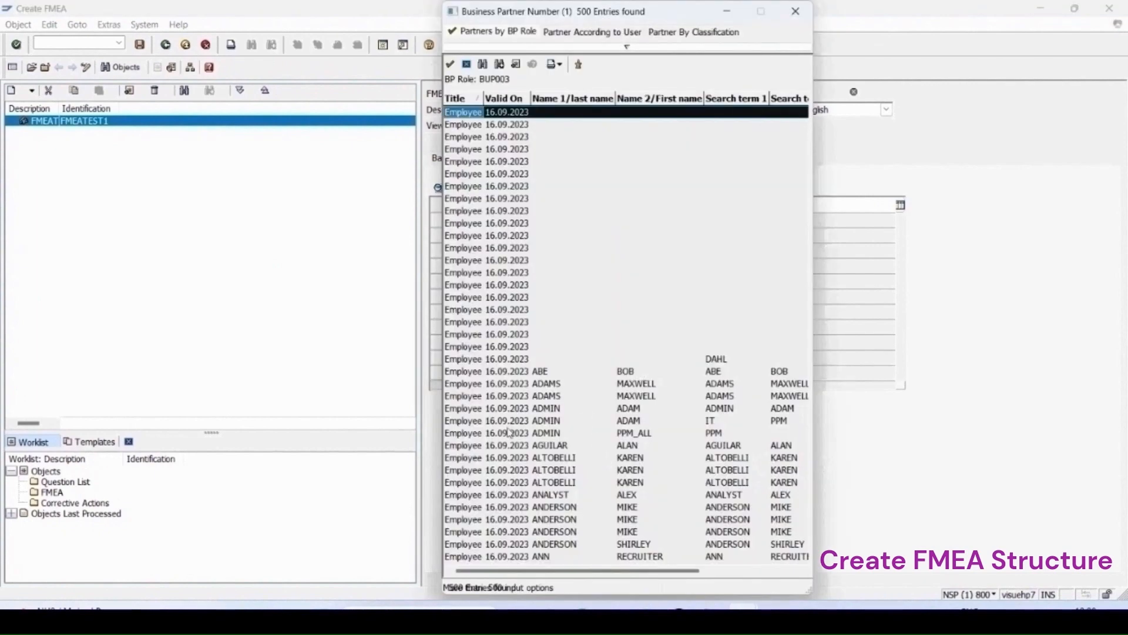
double_click(498, 446)
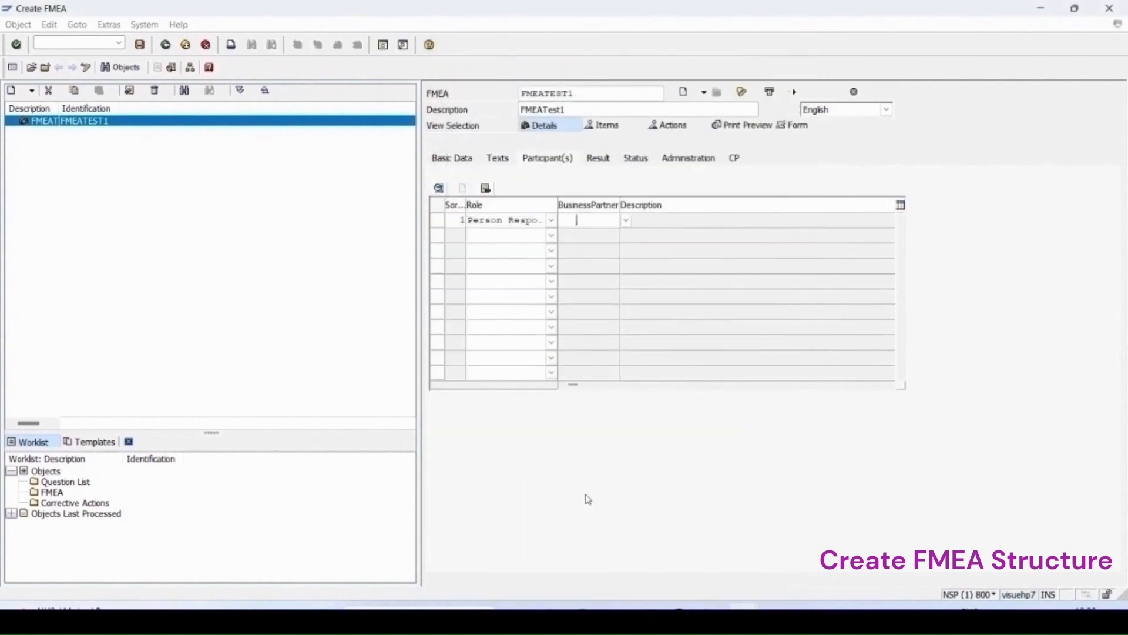
click(599, 159)
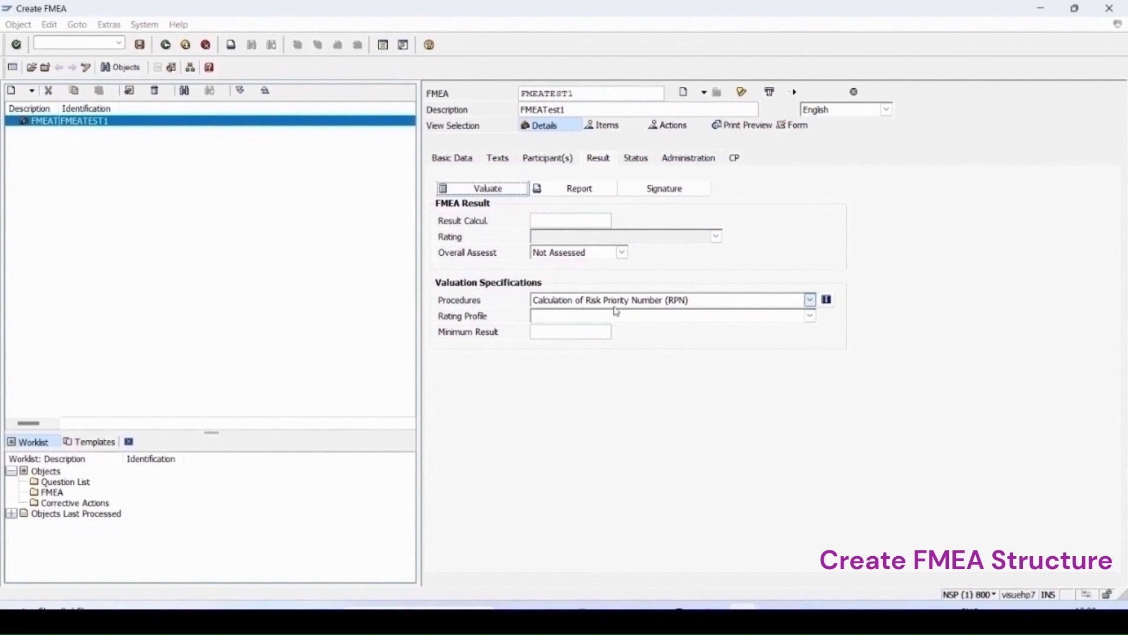
click(811, 318)
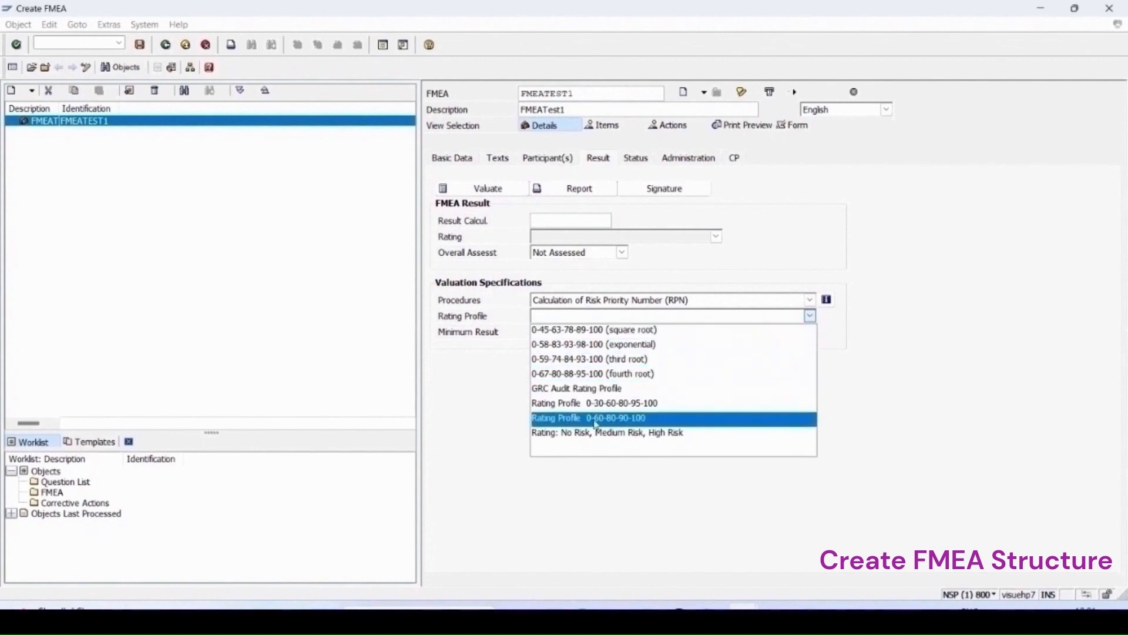
click(635, 418)
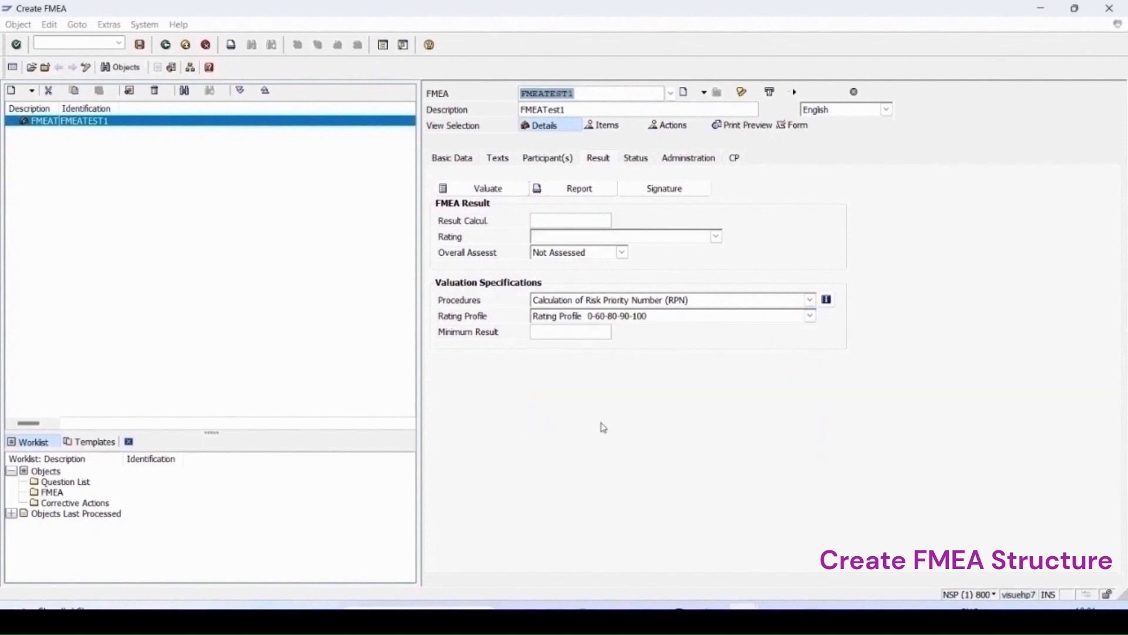
click(538, 332)
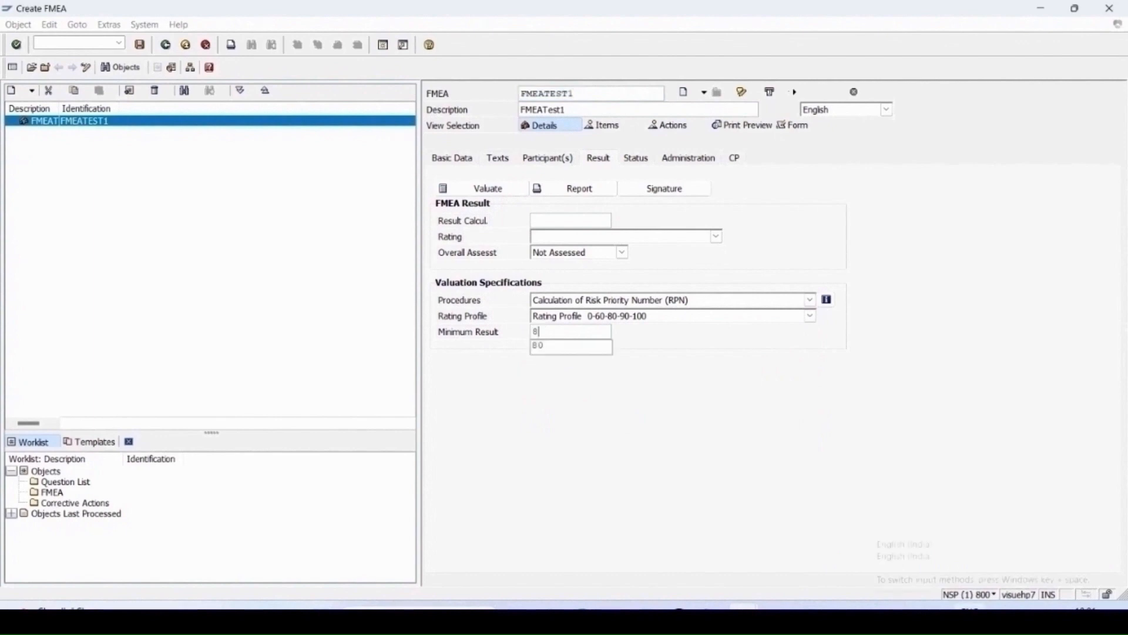
text(80)
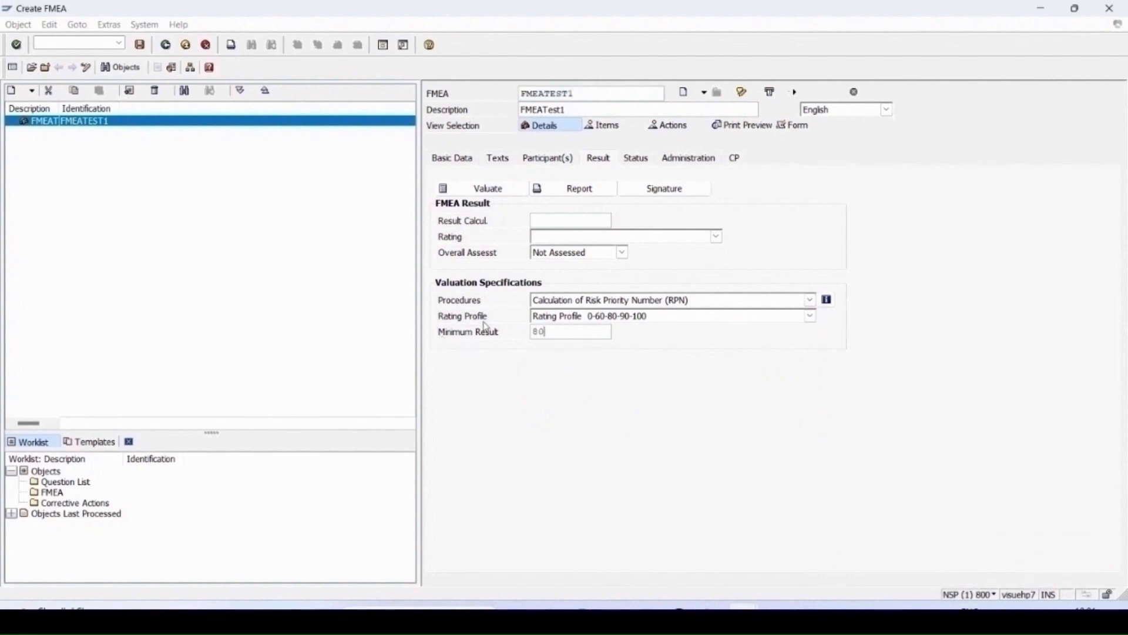
Review the status, administration and control plan data of the new FMEA and save it
click(634, 158)
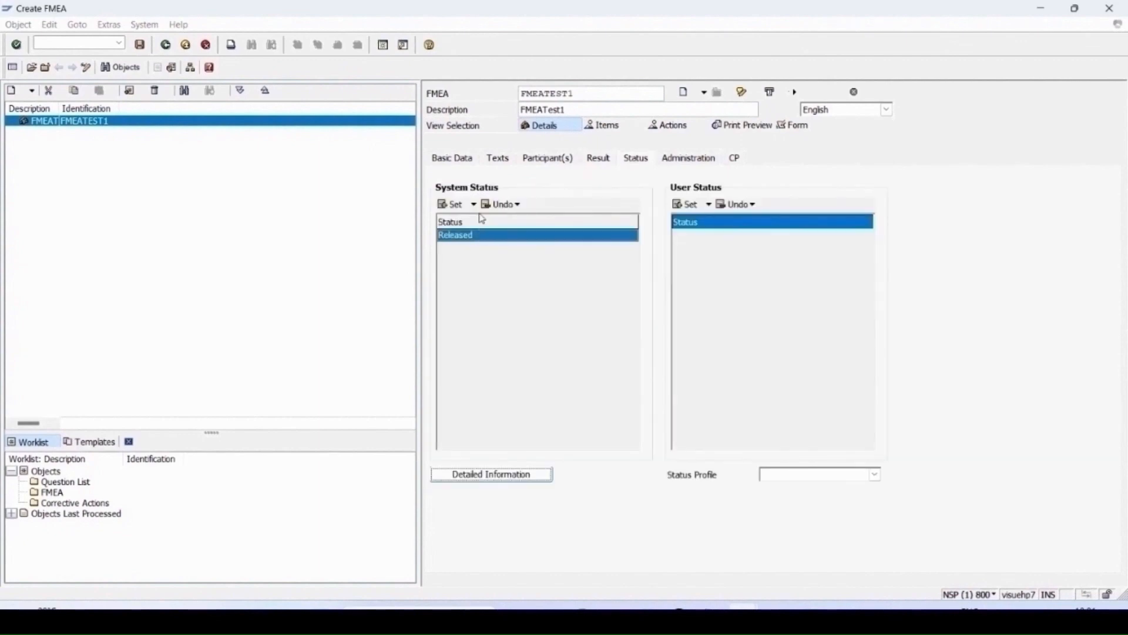
click(709, 162)
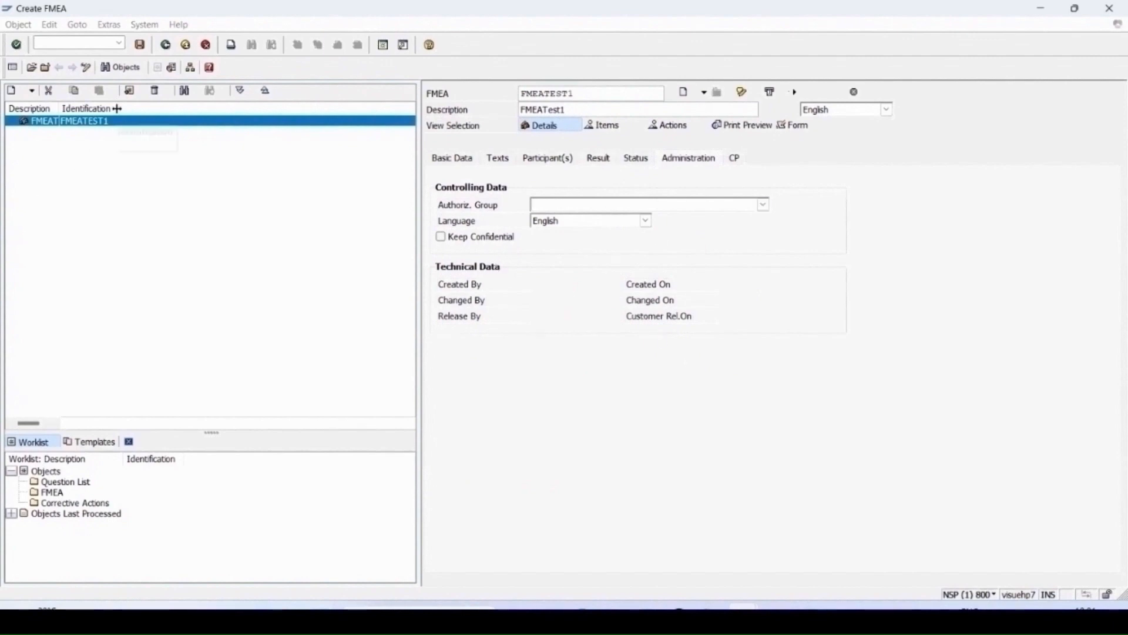
click(737, 161)
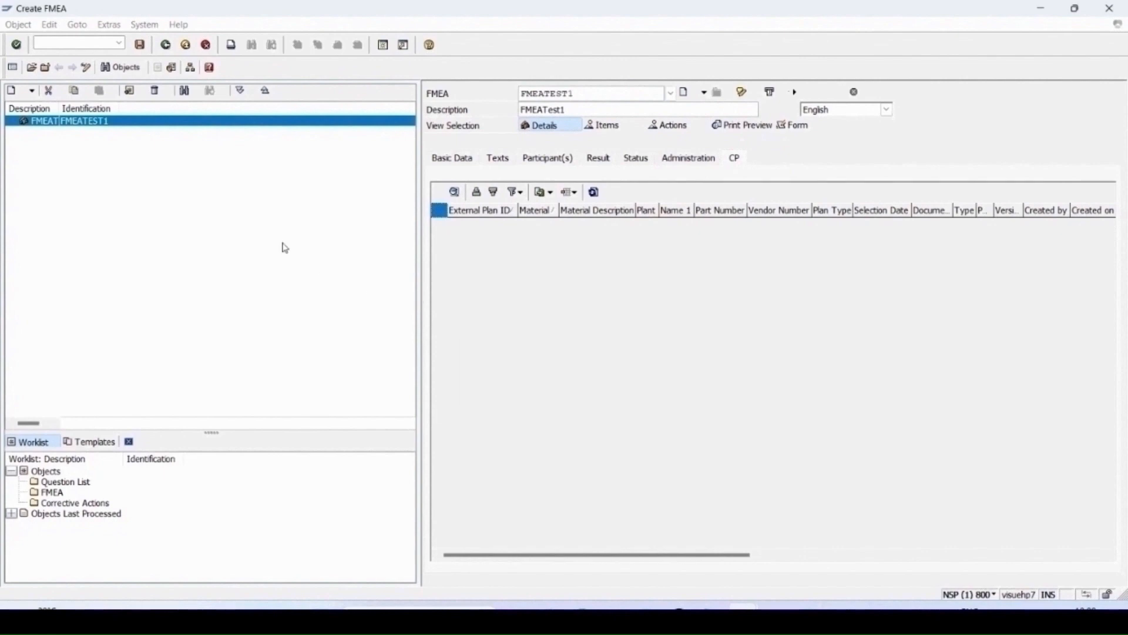
click(140, 46)
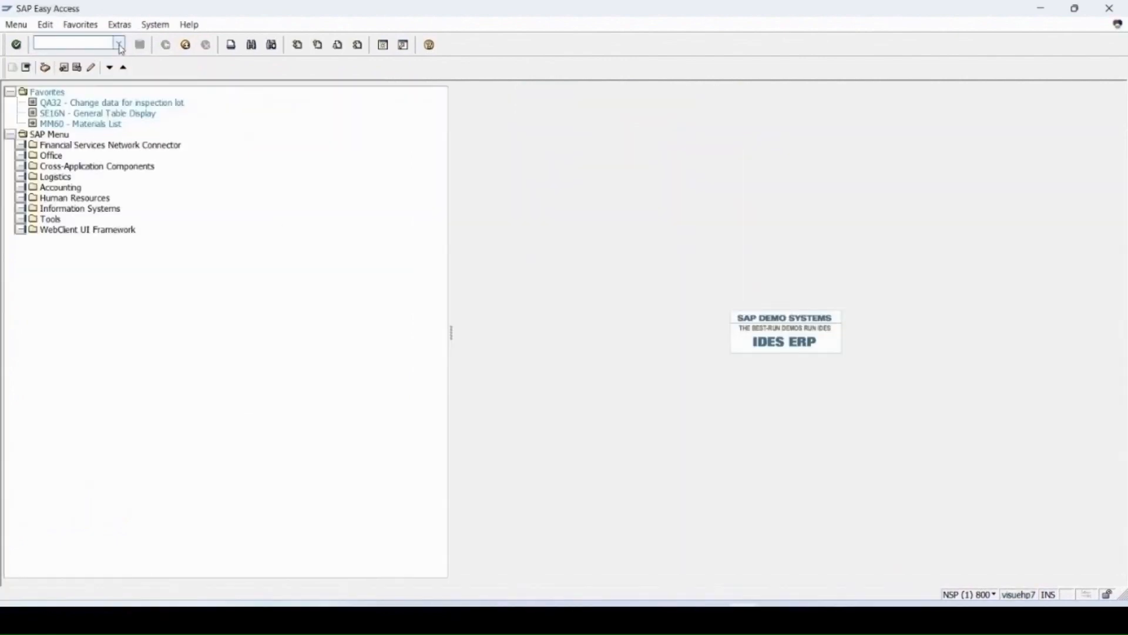
Start transaction /nQM_FMEA from the command history to return to the FMEA cockpit
click(120, 44)
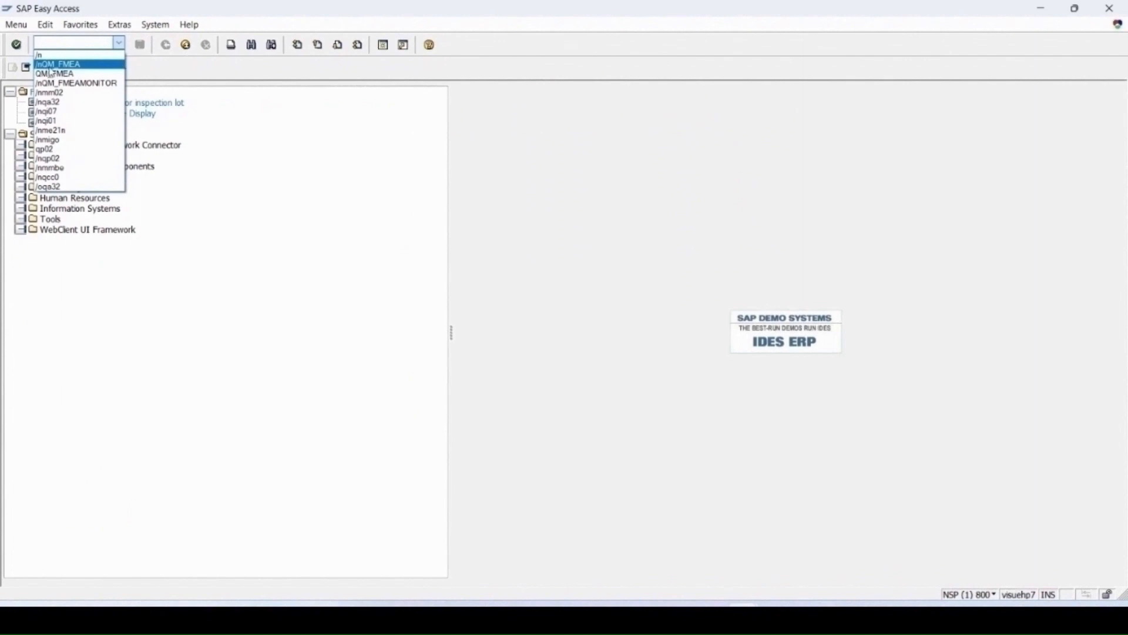
click(86, 67)
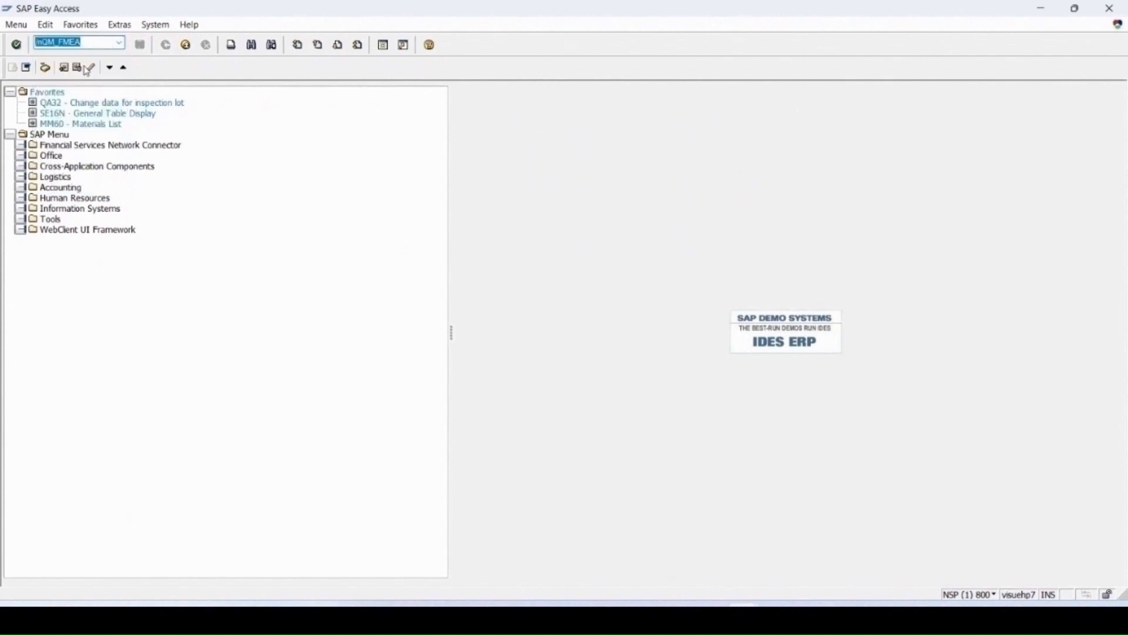
key(Return)
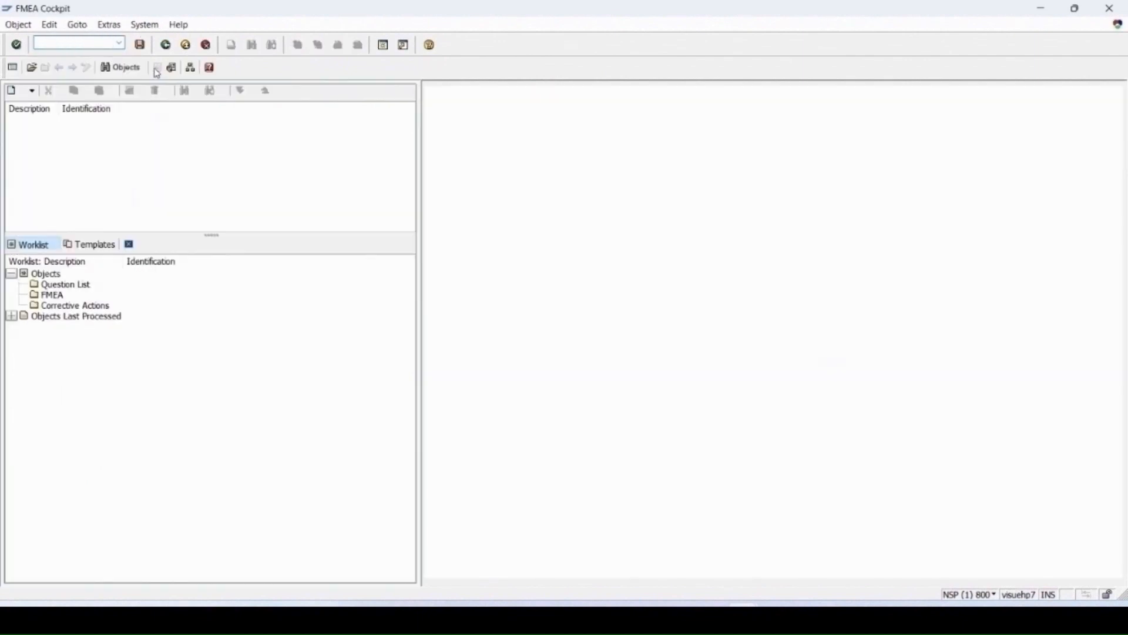
Open the saved FMEA FMEATEST1 for editing and widen the description column in its structure tree
click(32, 69)
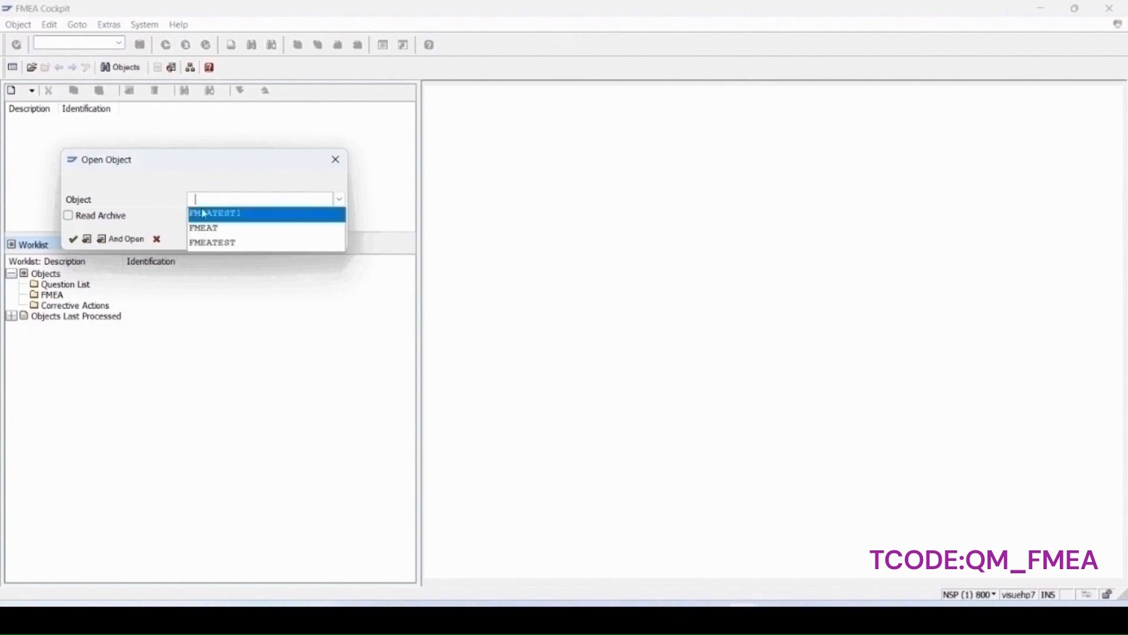
click(217, 219)
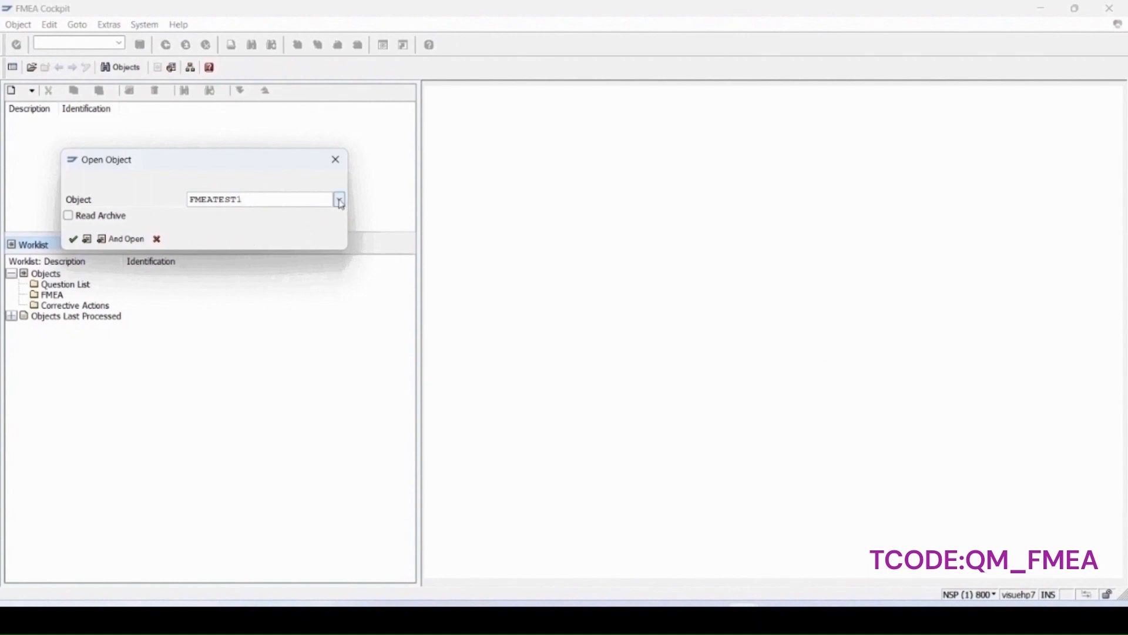
click(340, 201)
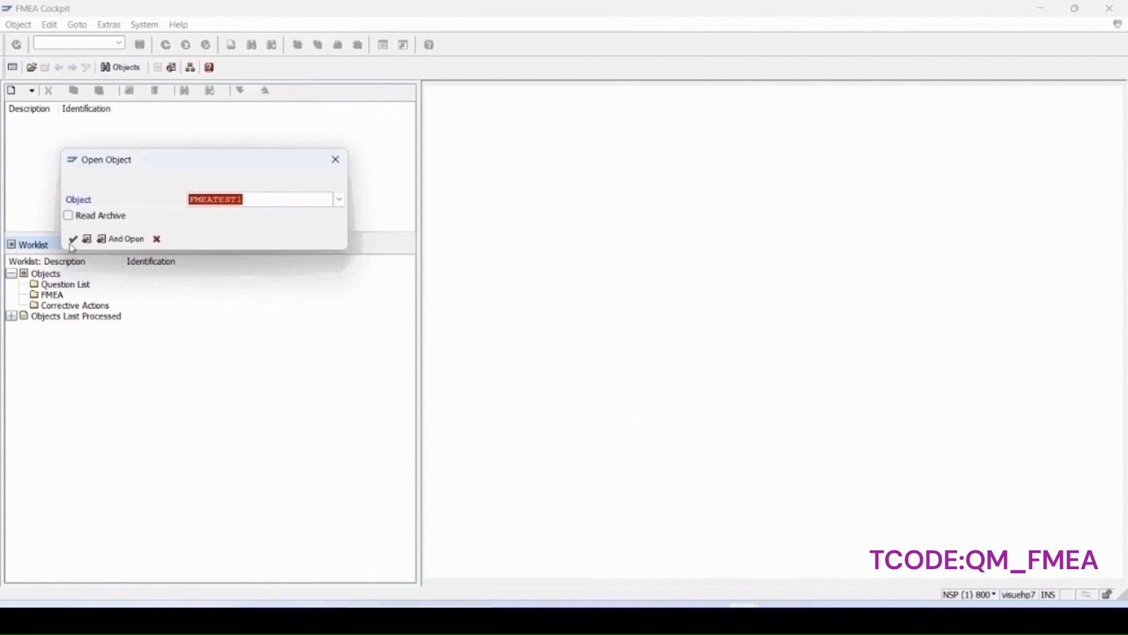
click(72, 239)
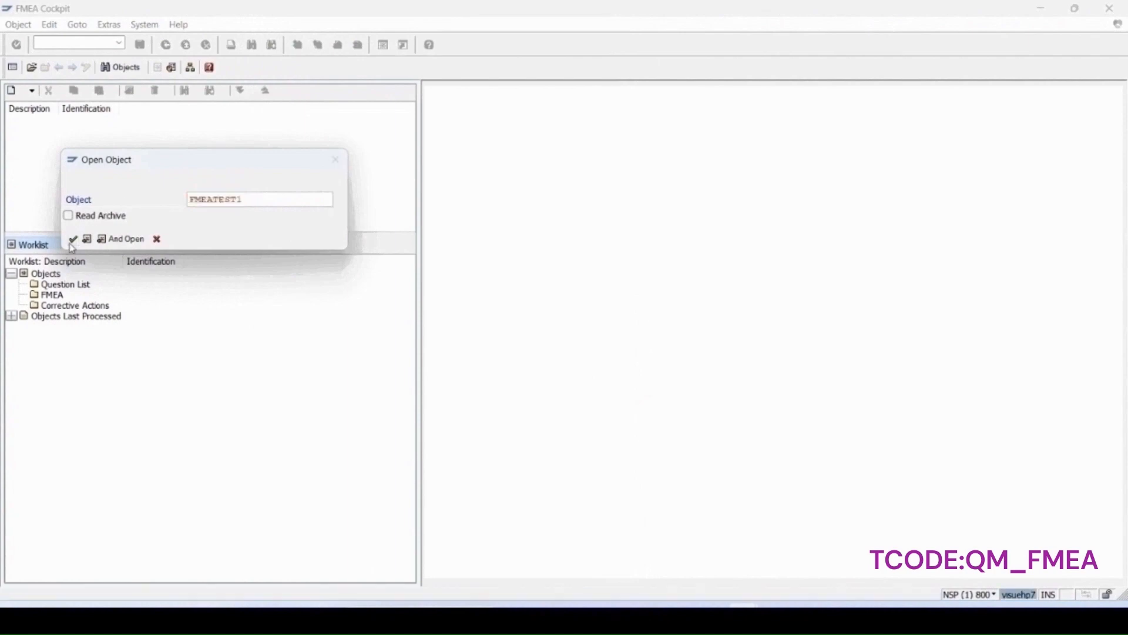
click(73, 238)
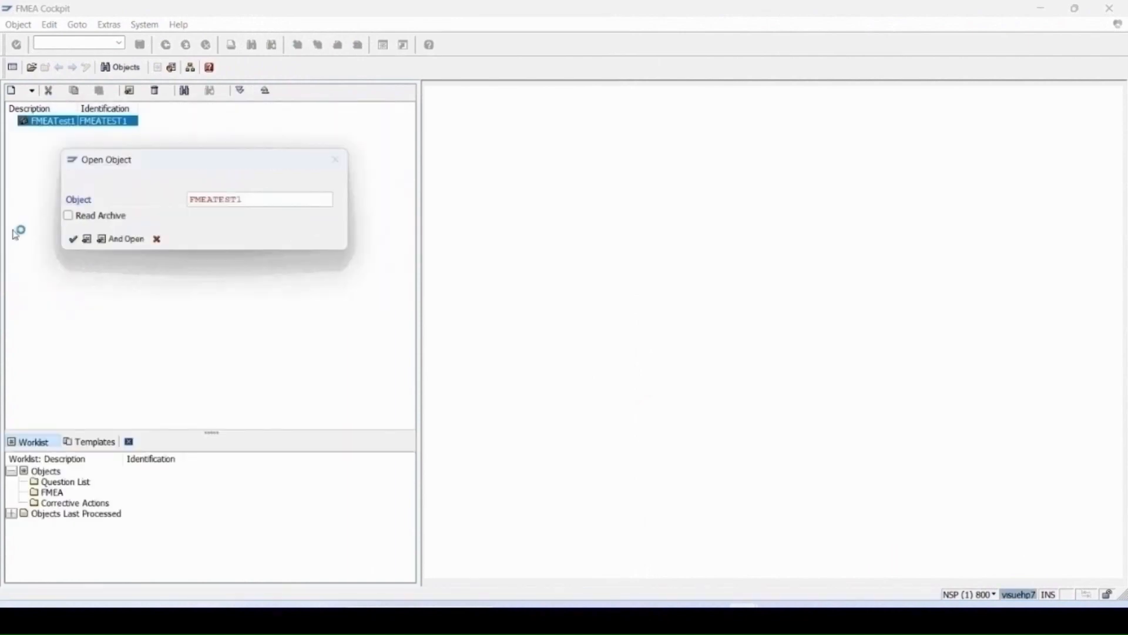
click(73, 236)
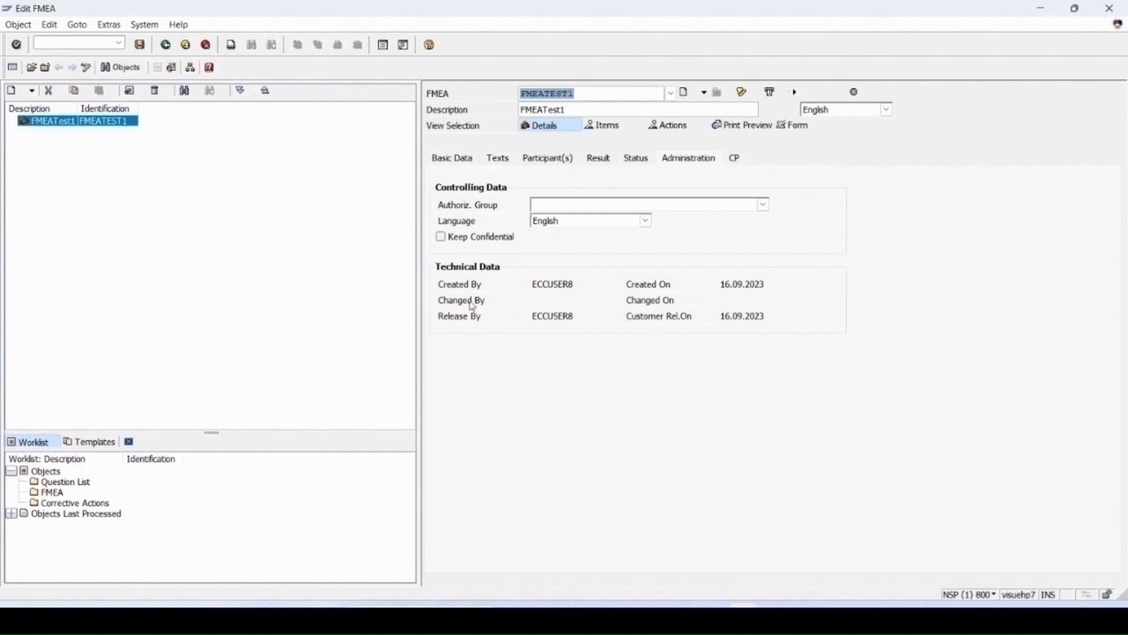
drag(76, 108, 113, 108)
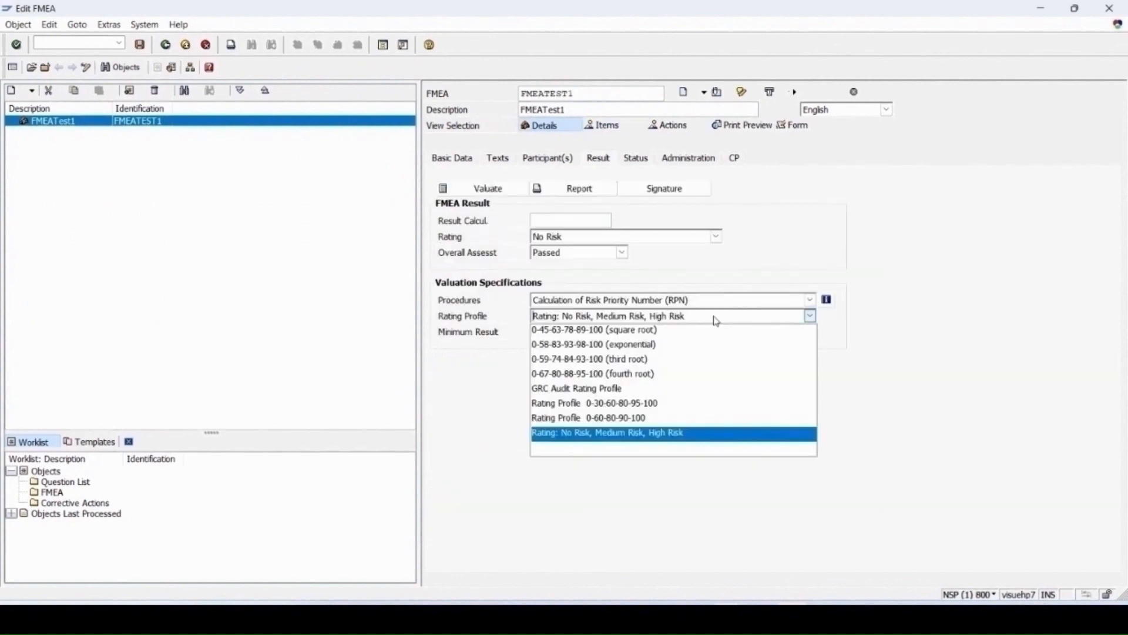
Set the FMEA's rating profile to Rating: No Risk, Medium Risk, High Risk
click(558, 319)
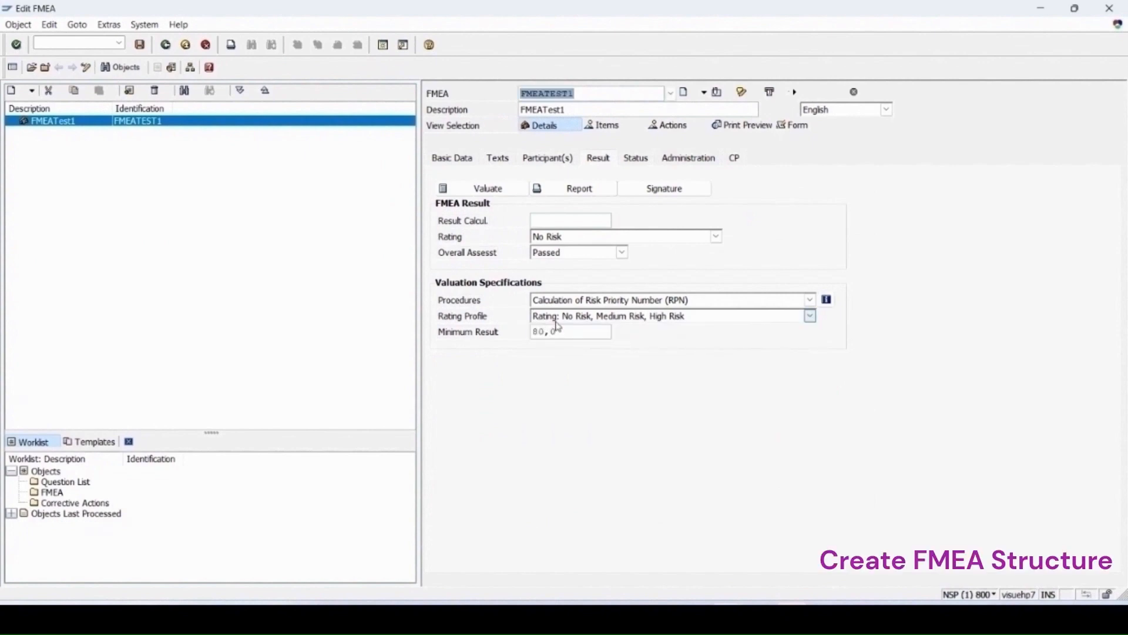
click(717, 321)
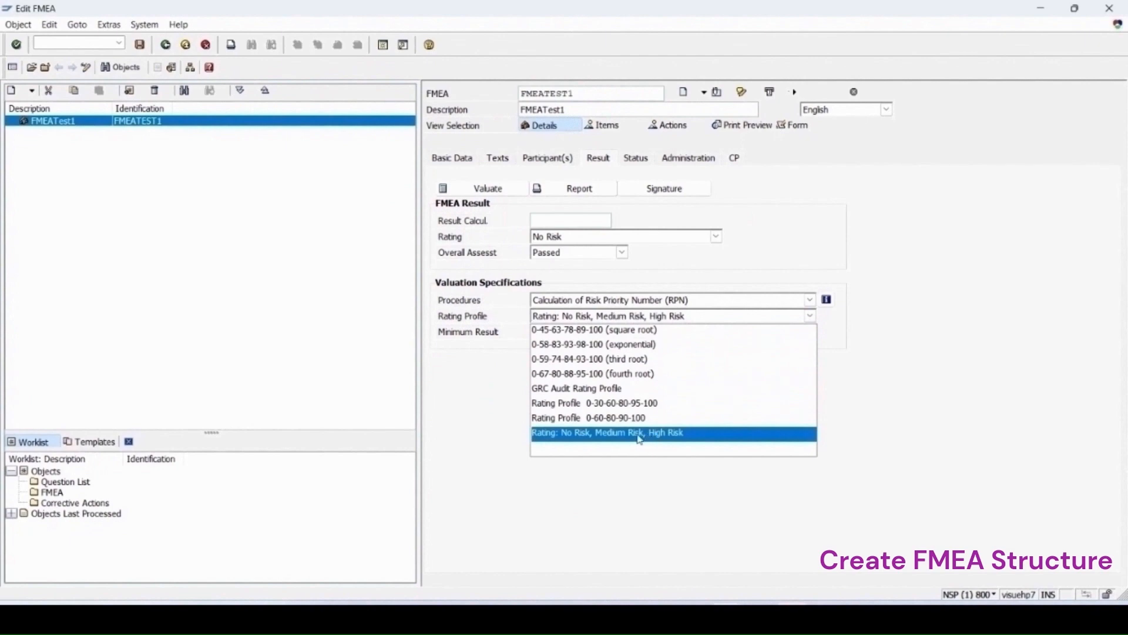
click(617, 439)
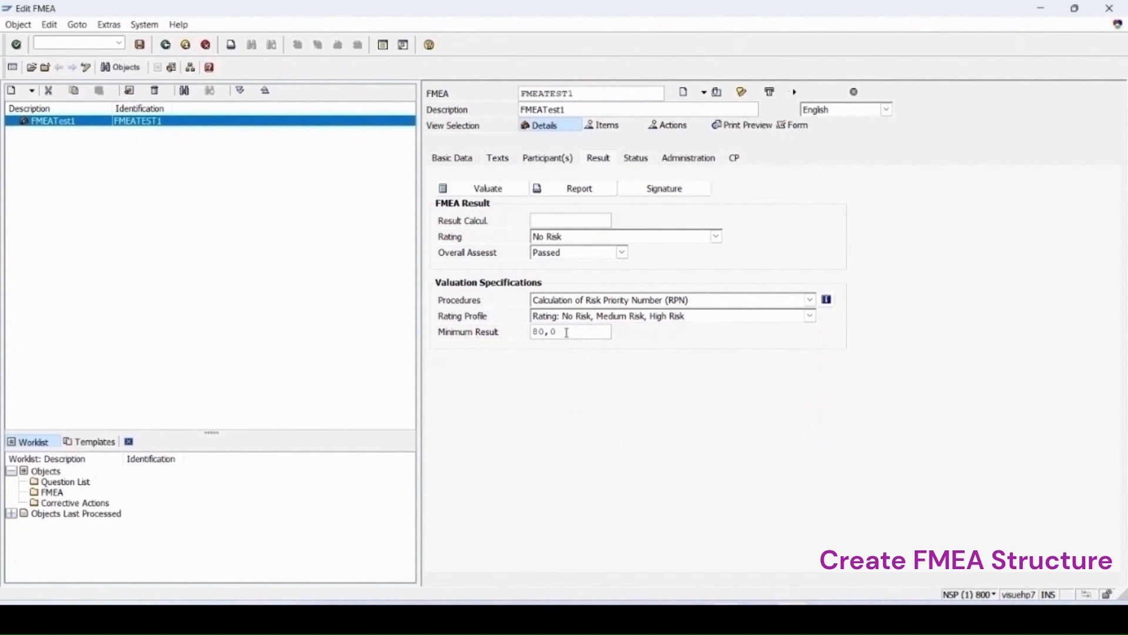
Set the minimum result in the FMEA's valuation specifications to 100
drag(568, 332, 503, 336)
text(100)
key(Return)
Review the FMEA's status, administration and control plan data
click(636, 158)
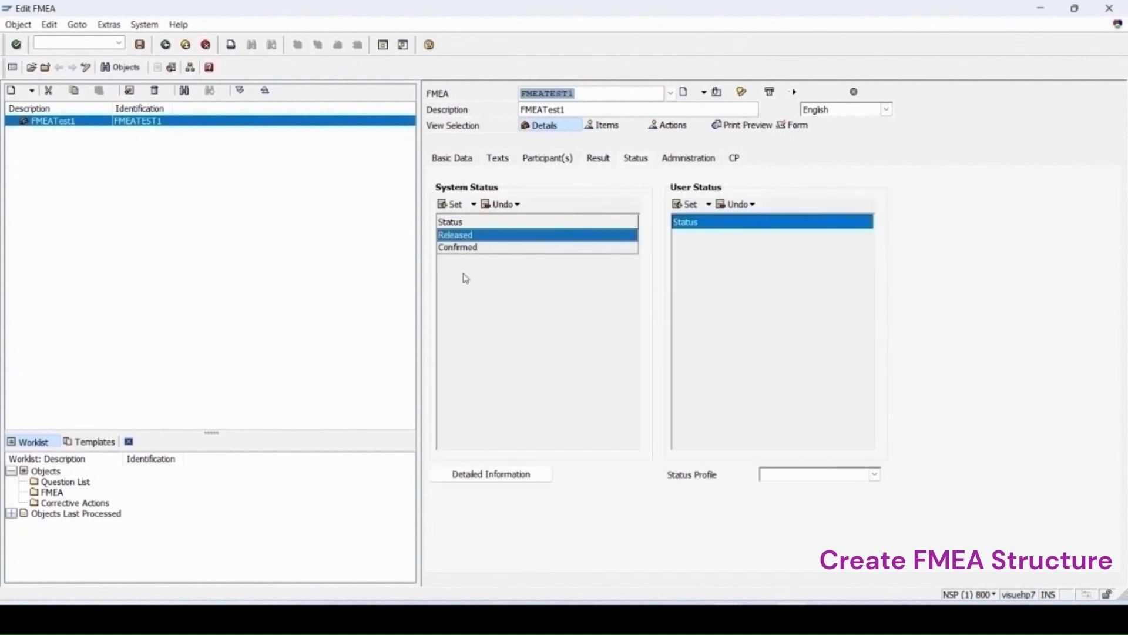
click(698, 157)
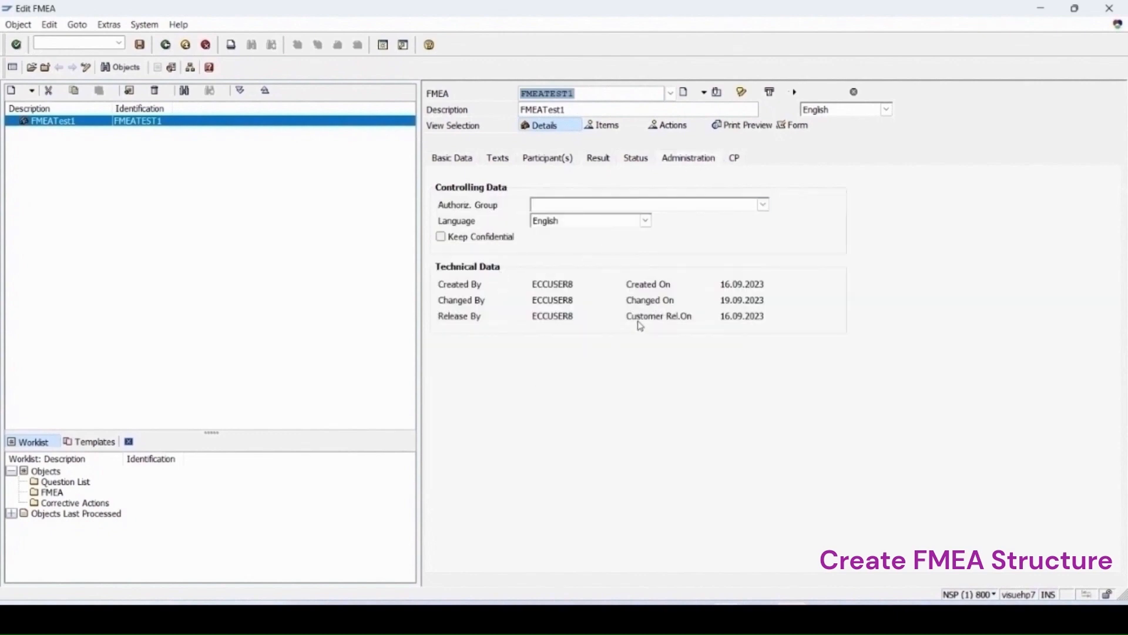
click(734, 160)
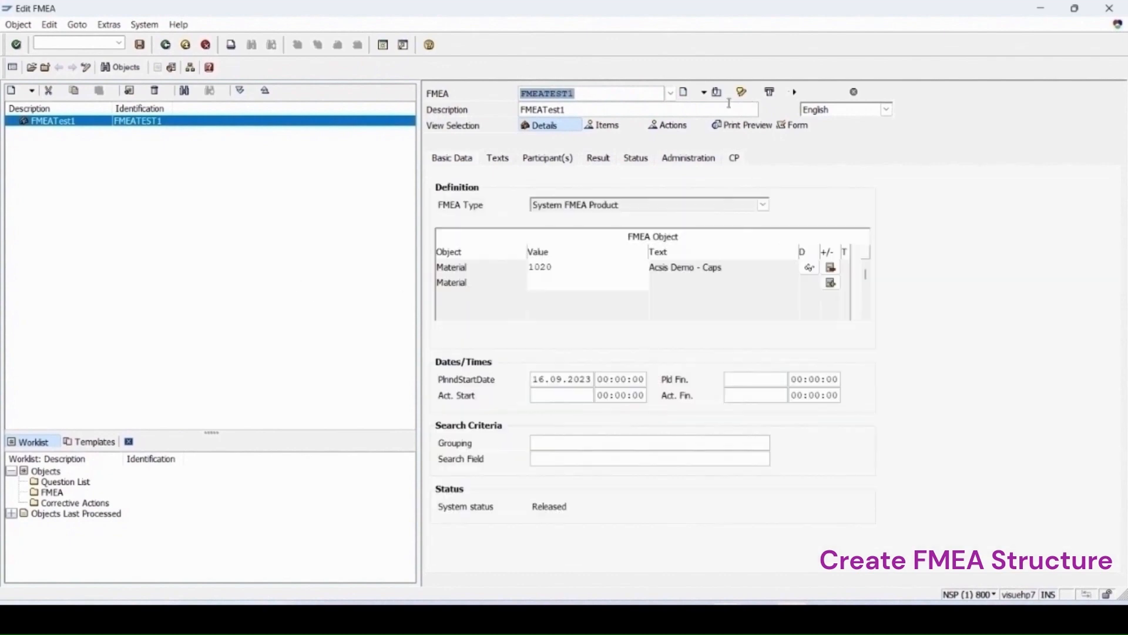
Examine the options for attaching a file to the FMEA and its attachment list
click(704, 93)
click(704, 94)
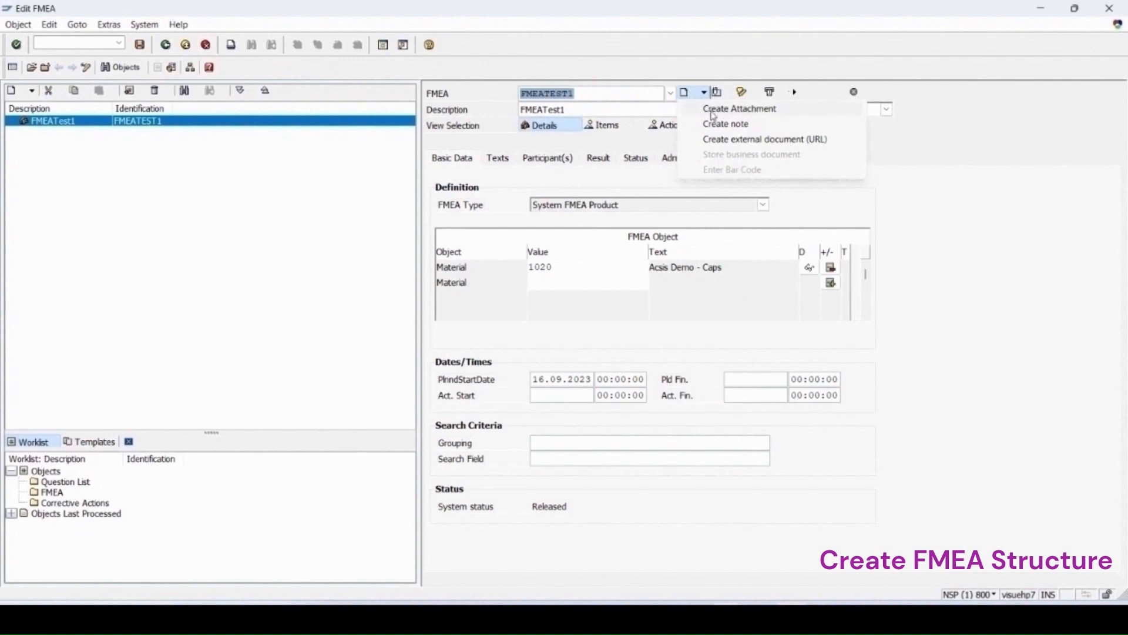
click(714, 112)
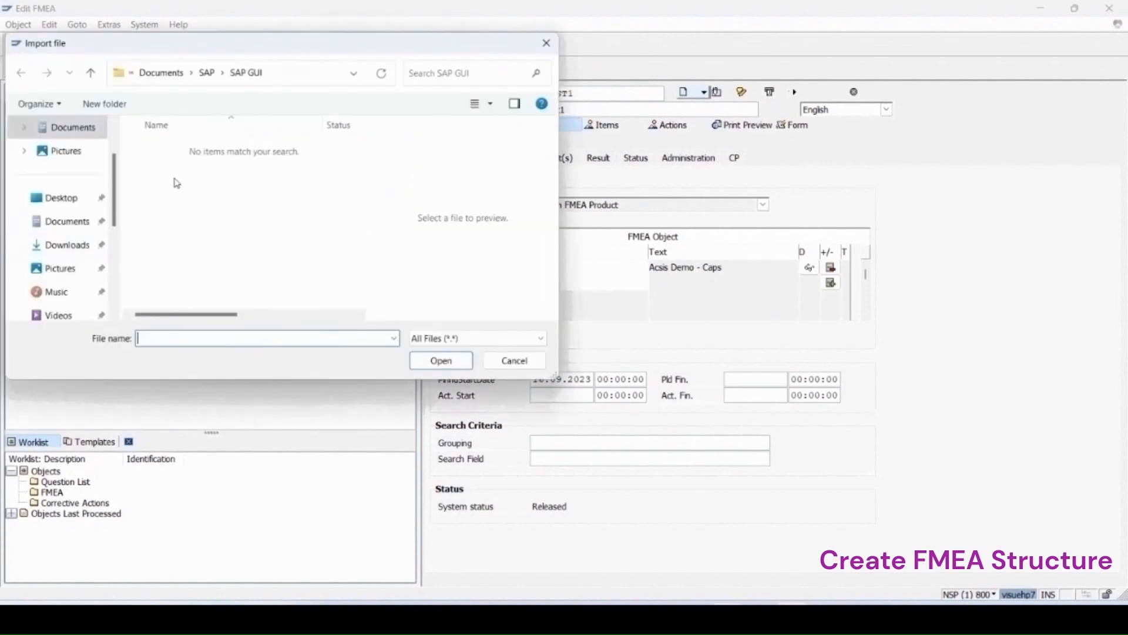
click(547, 44)
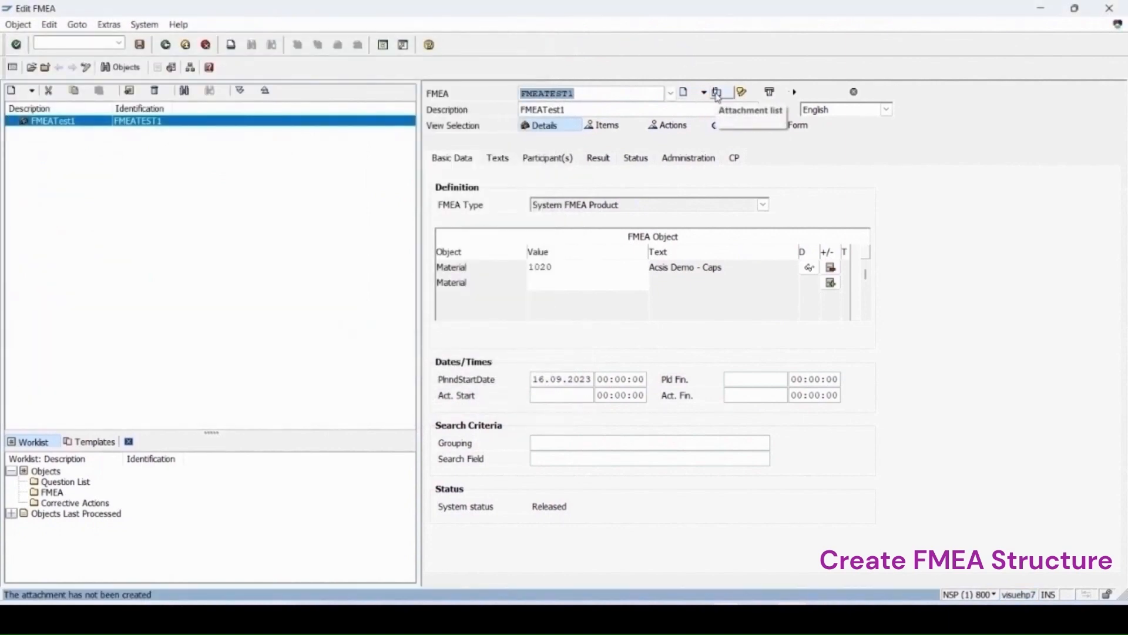
click(718, 93)
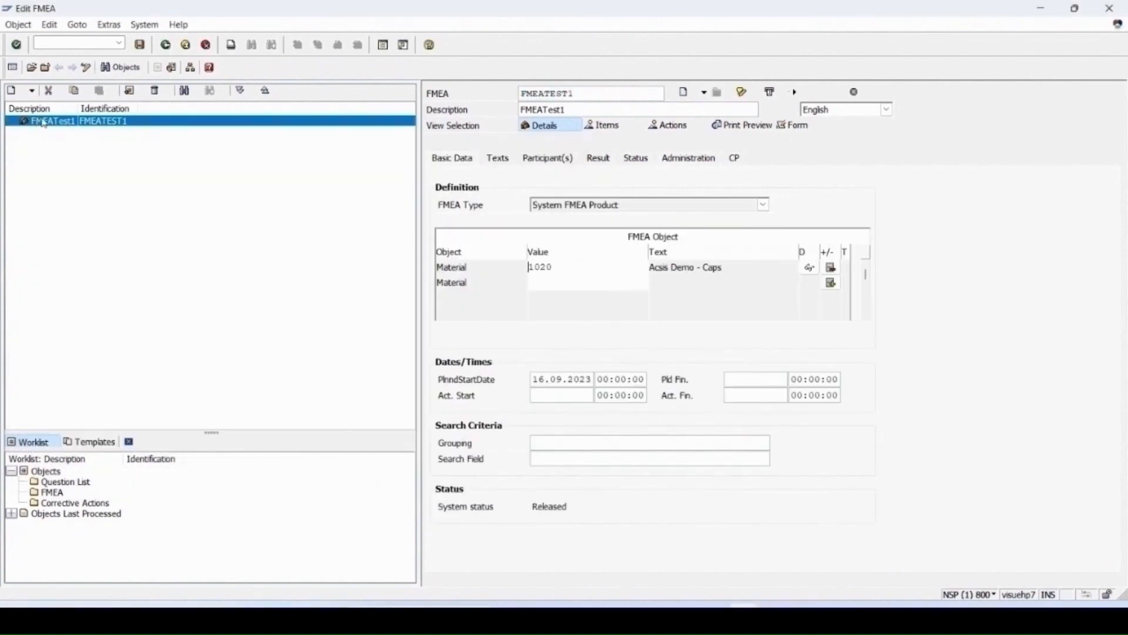
Create a Functions element under FMEATest1 with Function as both its identification and description
right_click(48, 126)
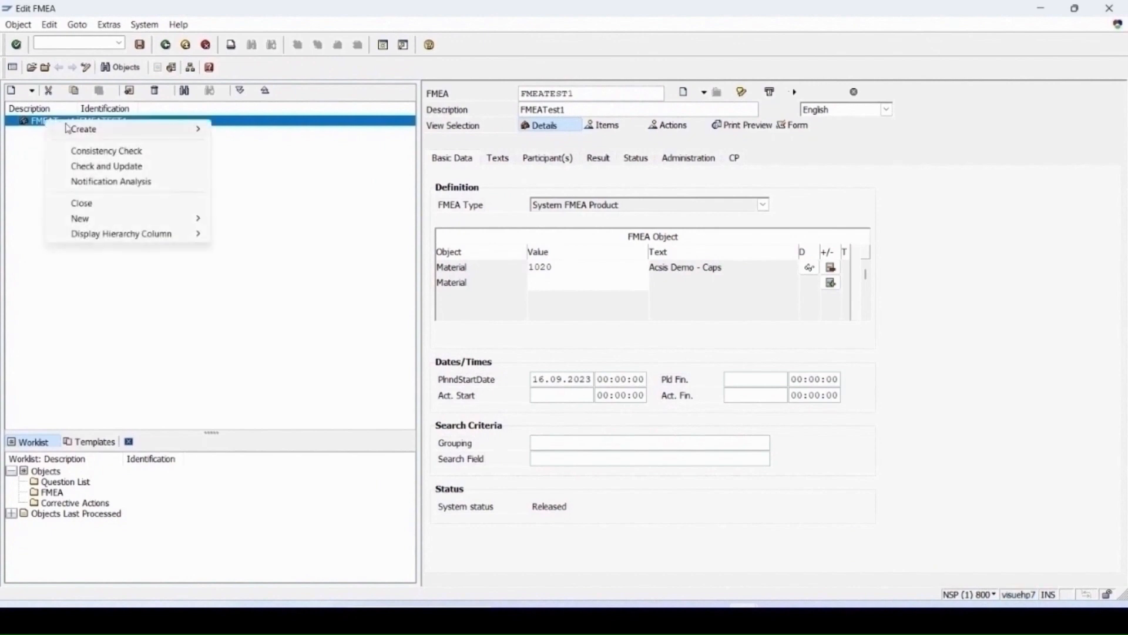
mouse_move(126, 131)
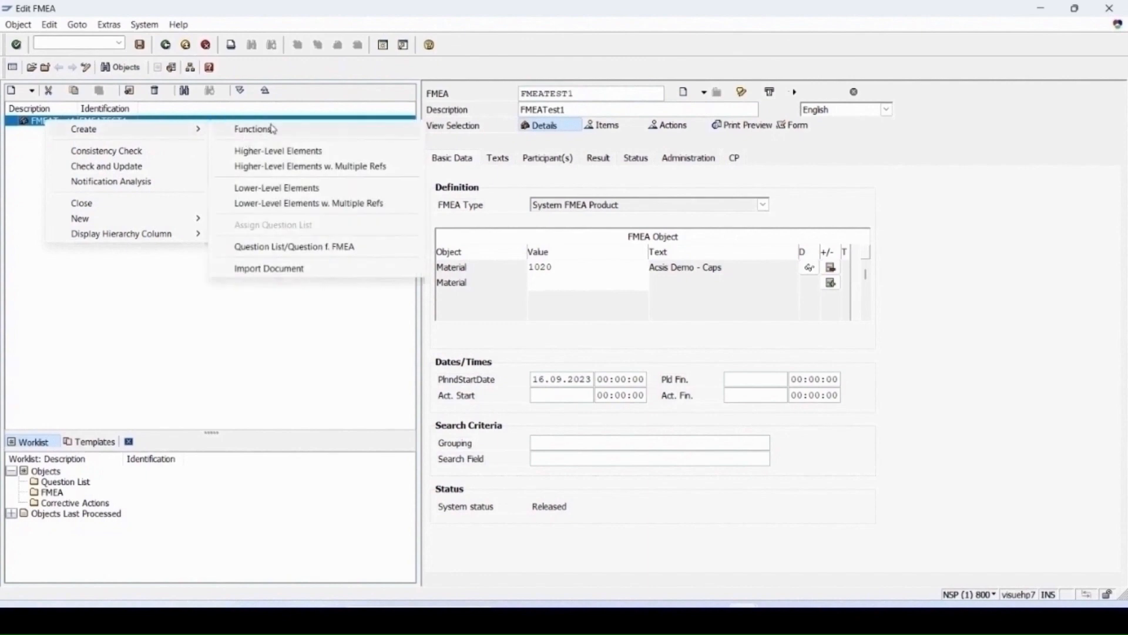
click(280, 134)
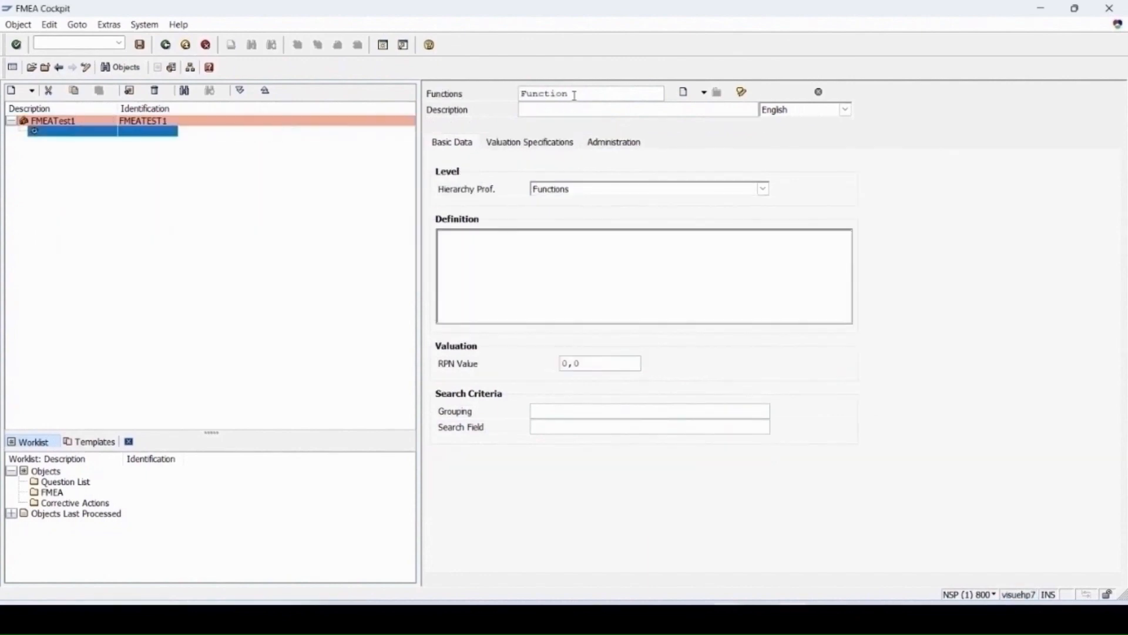
drag(573, 94, 451, 86)
key(ctrl+c)
click(451, 87)
key(ctrl+v)
Assign catalog profile 000000001 in the valuation specifications of the new Functions element and look through the available profiles
click(525, 146)
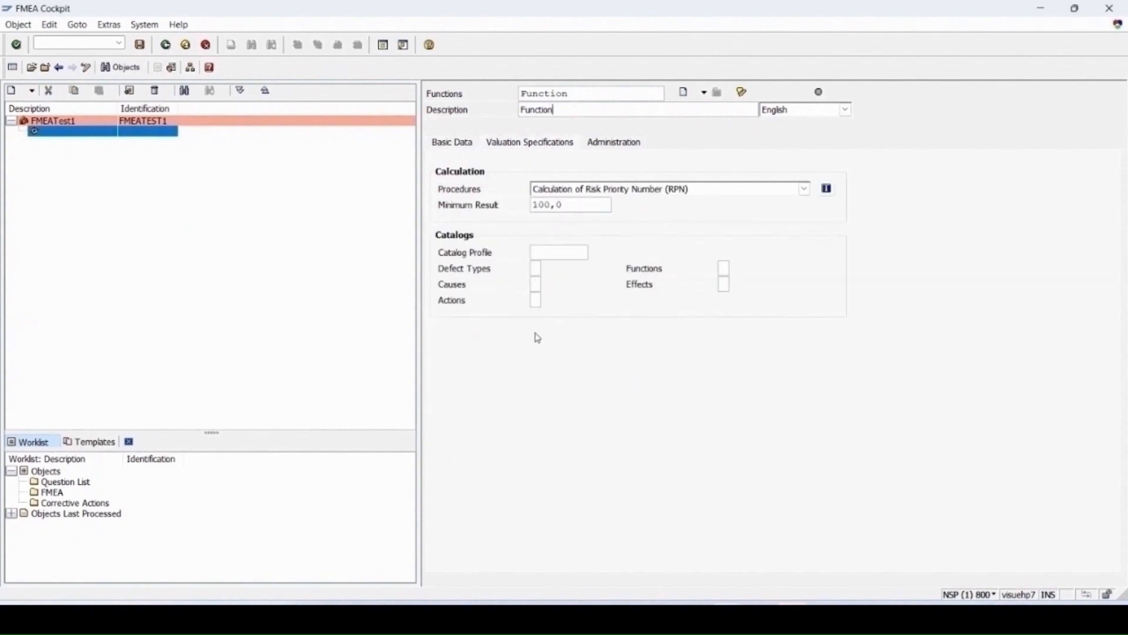
click(555, 250)
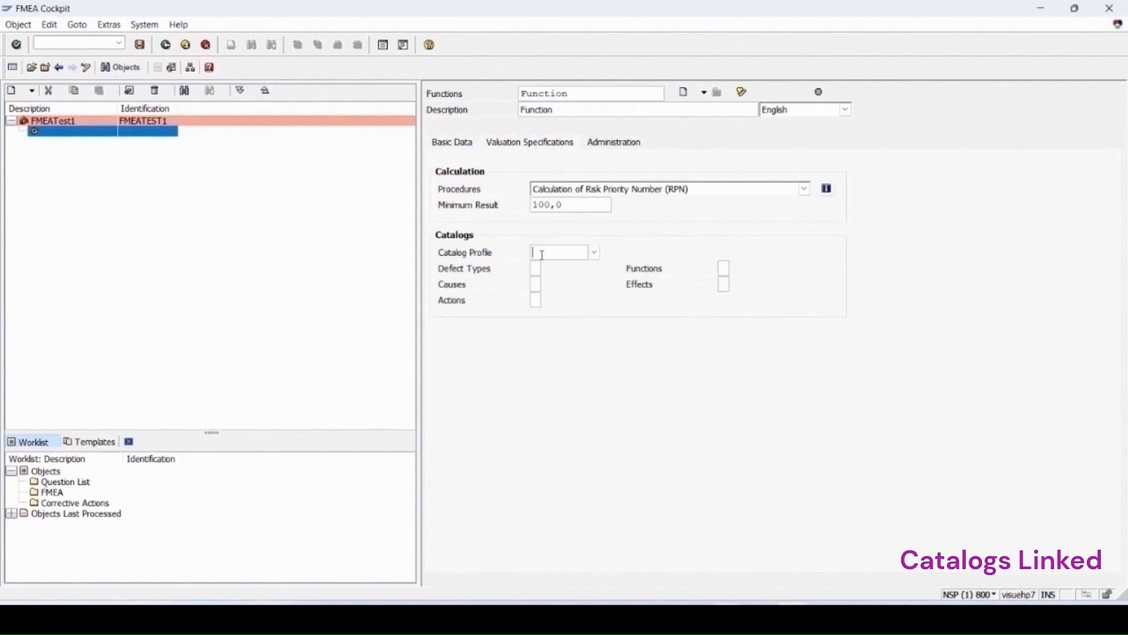
click(560, 268)
click(596, 253)
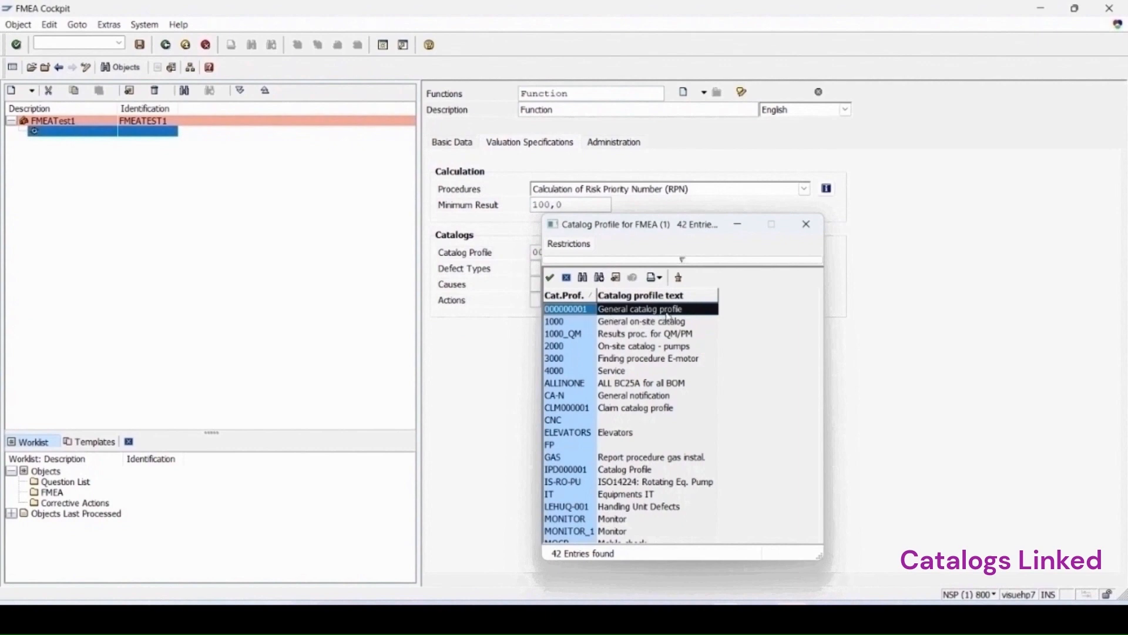
click(807, 224)
Assign catalog type 9 to defect types, 5 to causes and 8, Activities (QM), to actions
click(537, 284)
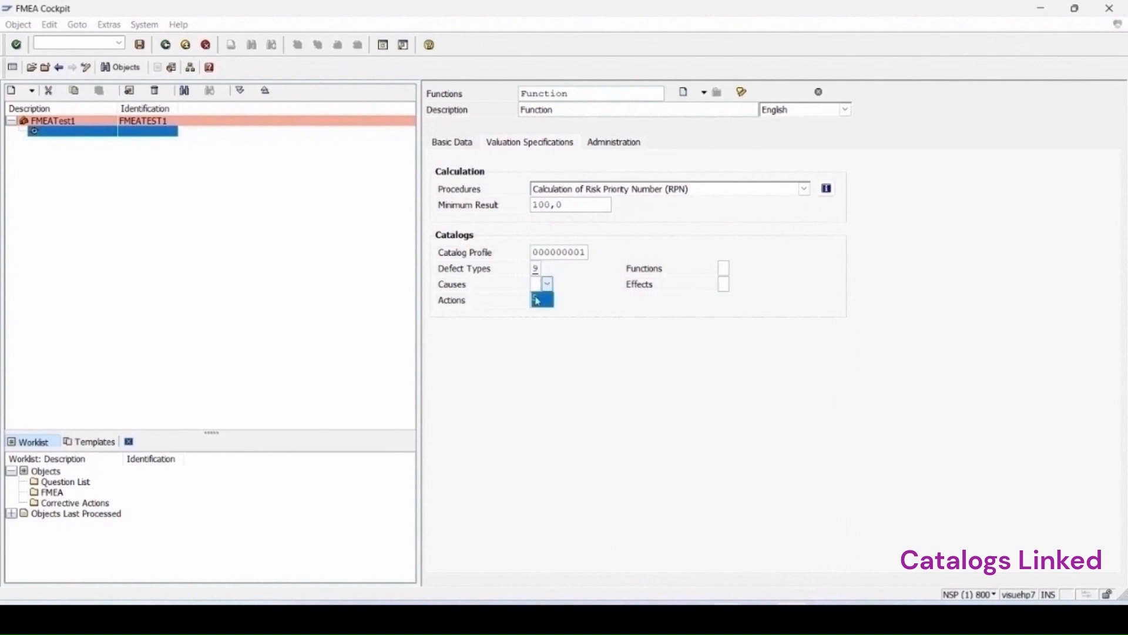
click(538, 299)
click(537, 300)
click(548, 300)
click(609, 171)
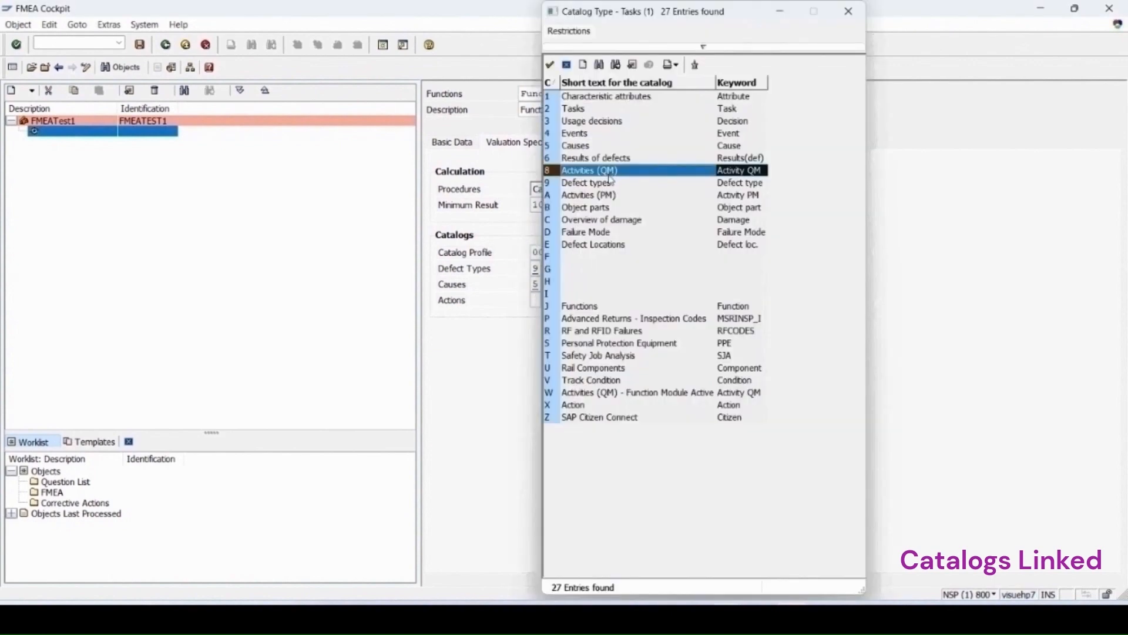
double_click(591, 174)
Assign catalog type J to functions and 6 to effects, and save the Functions element
click(727, 284)
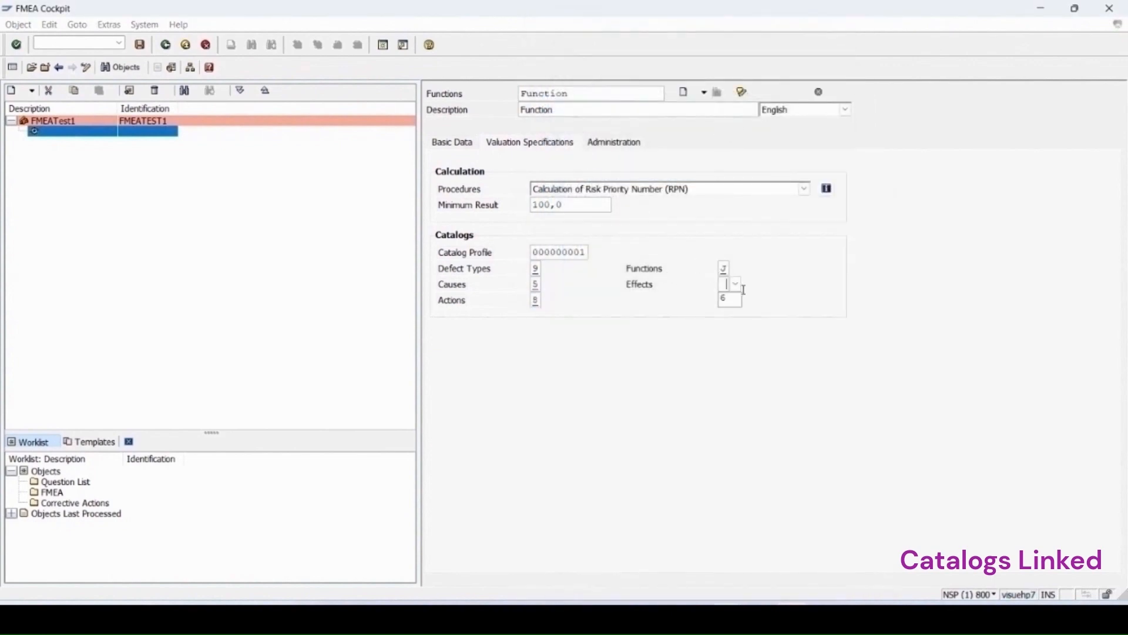
click(731, 300)
click(735, 285)
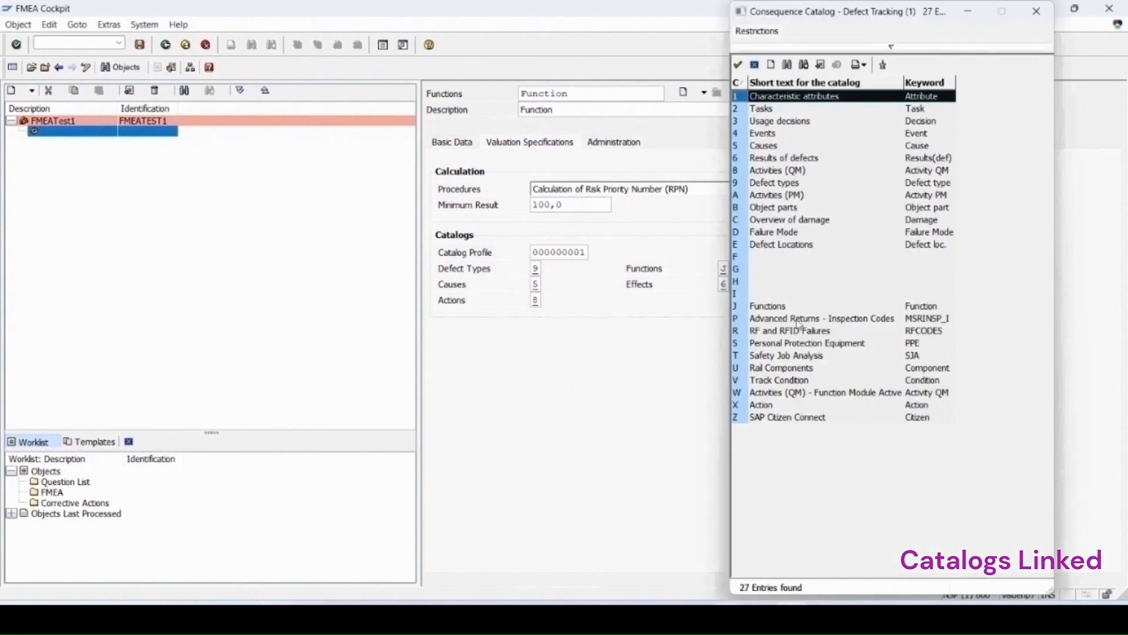
click(1036, 11)
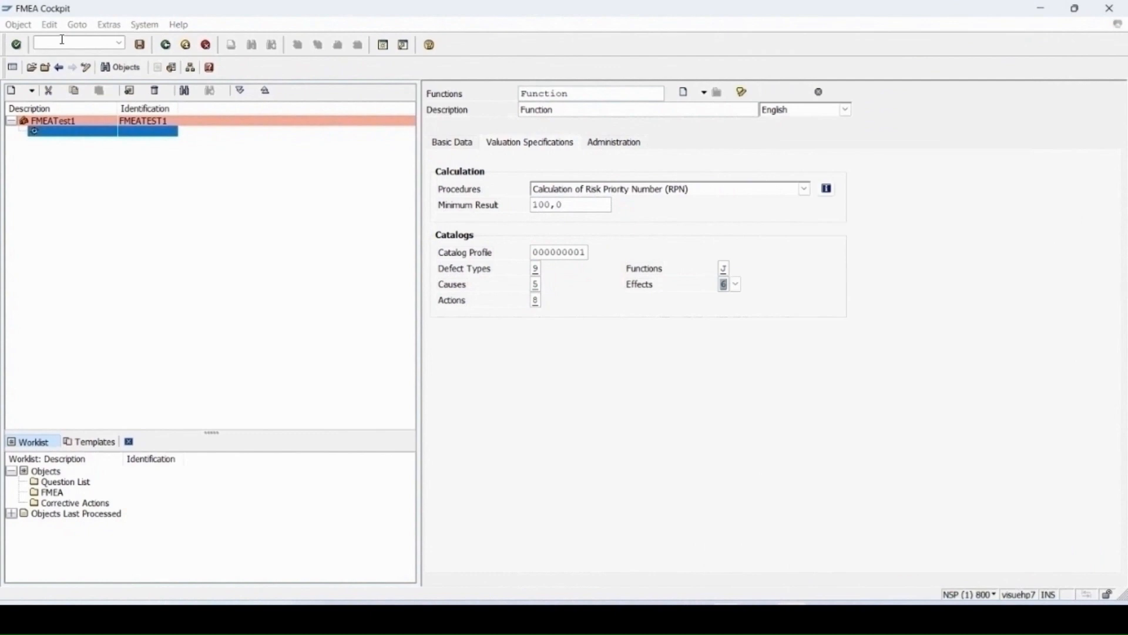
click(139, 46)
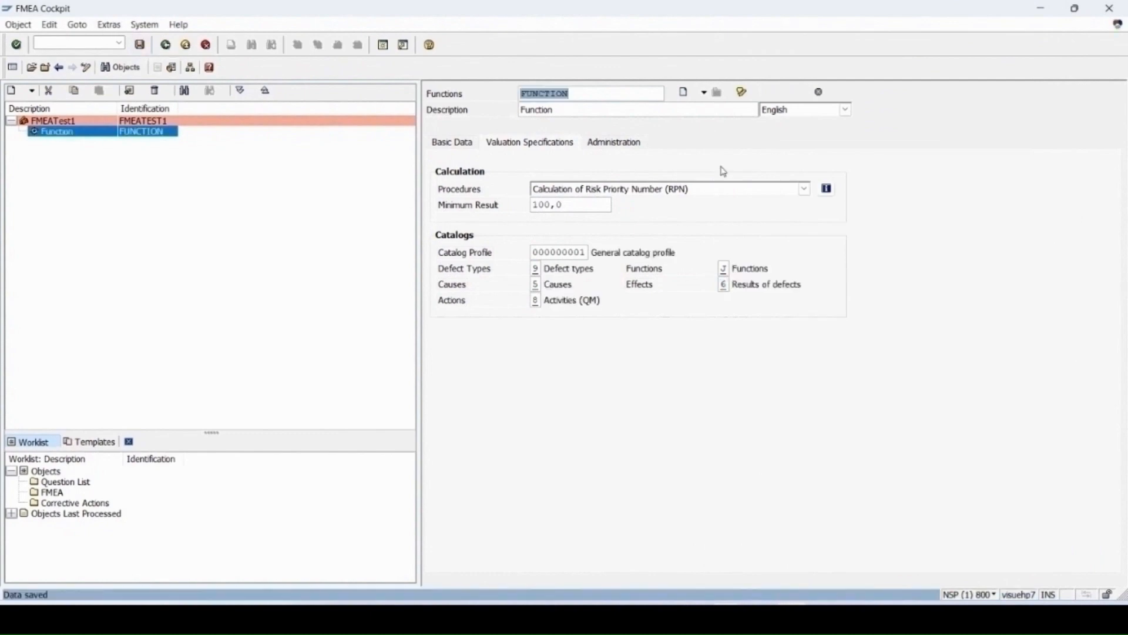
Create and save a function under the Function element with FunctionT as both its identification and description
right_click(49, 139)
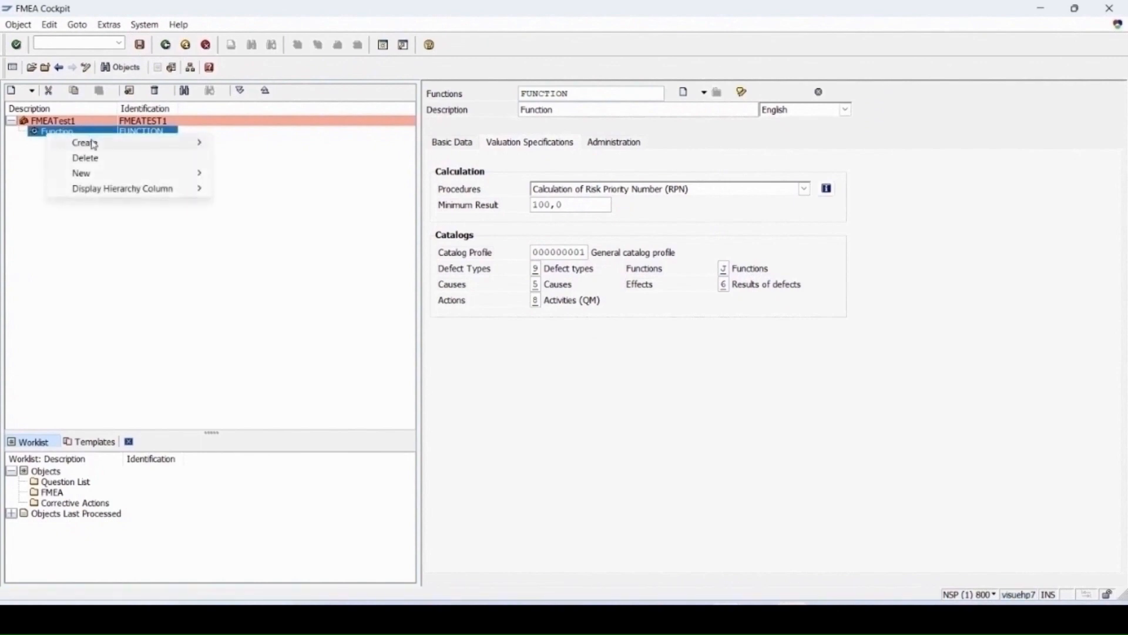
mouse_move(92, 143)
click(257, 145)
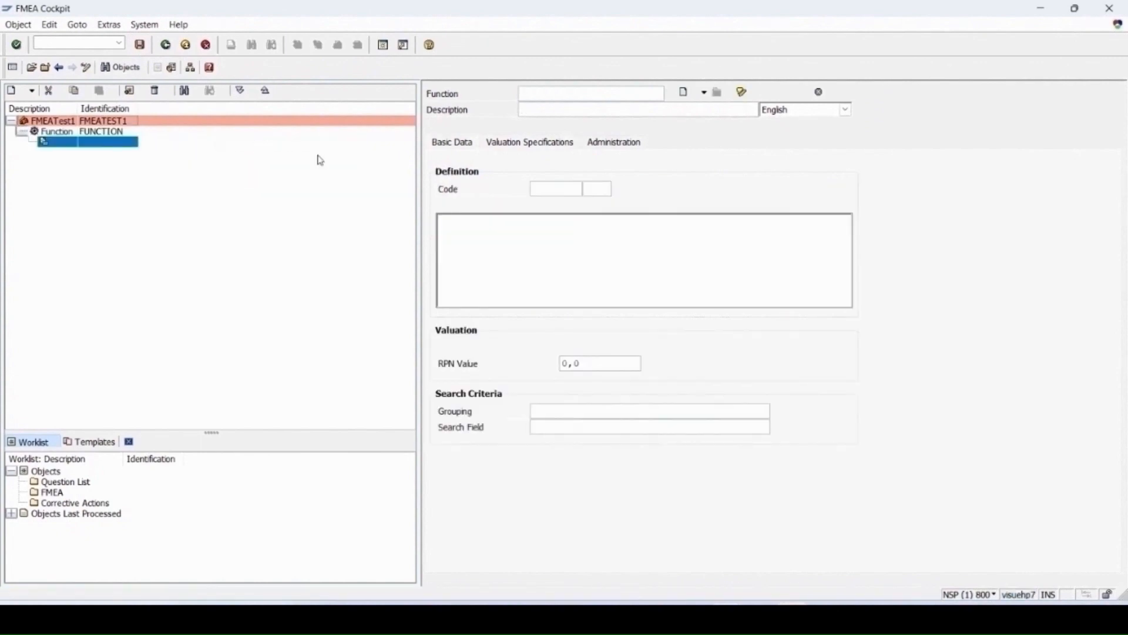
click(541, 93)
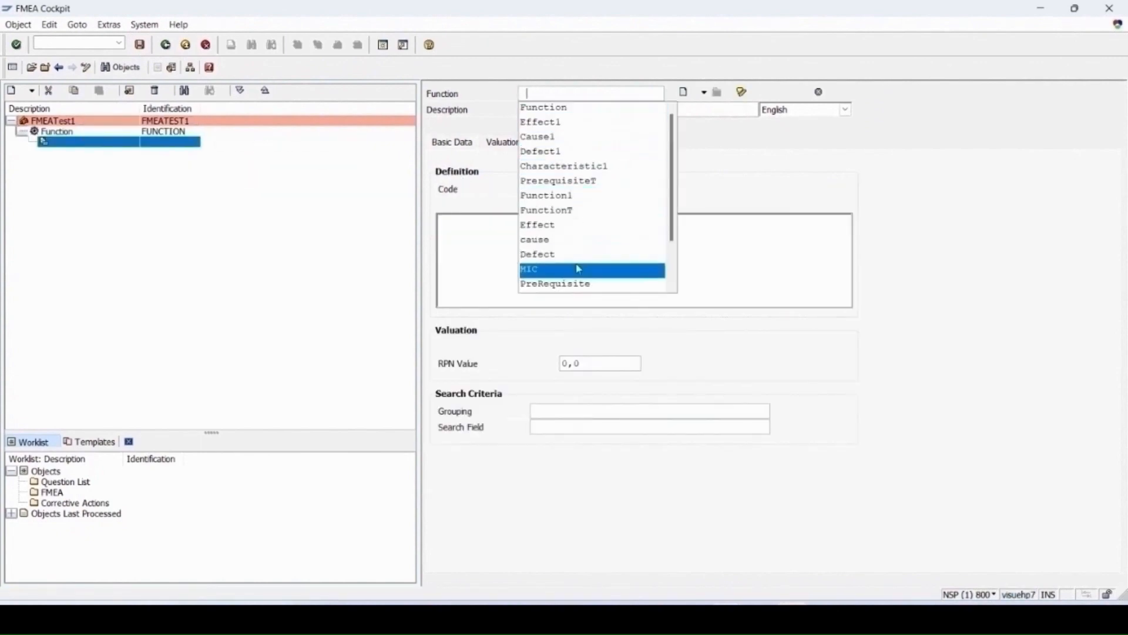
click(555, 211)
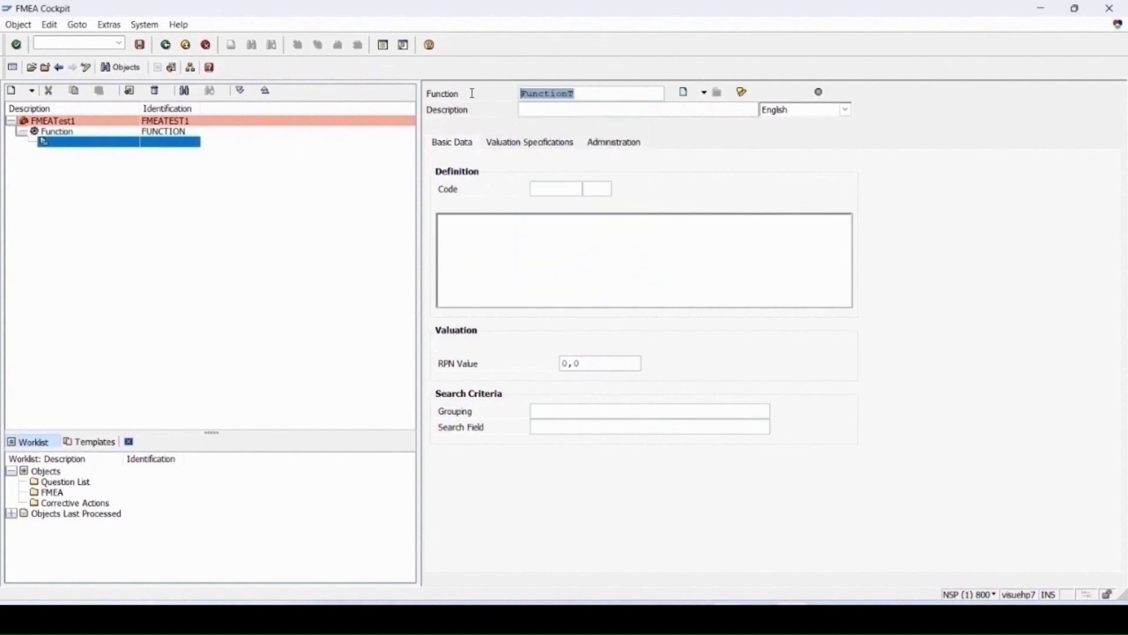
key(ctrl+c)
key(ctrl+v)
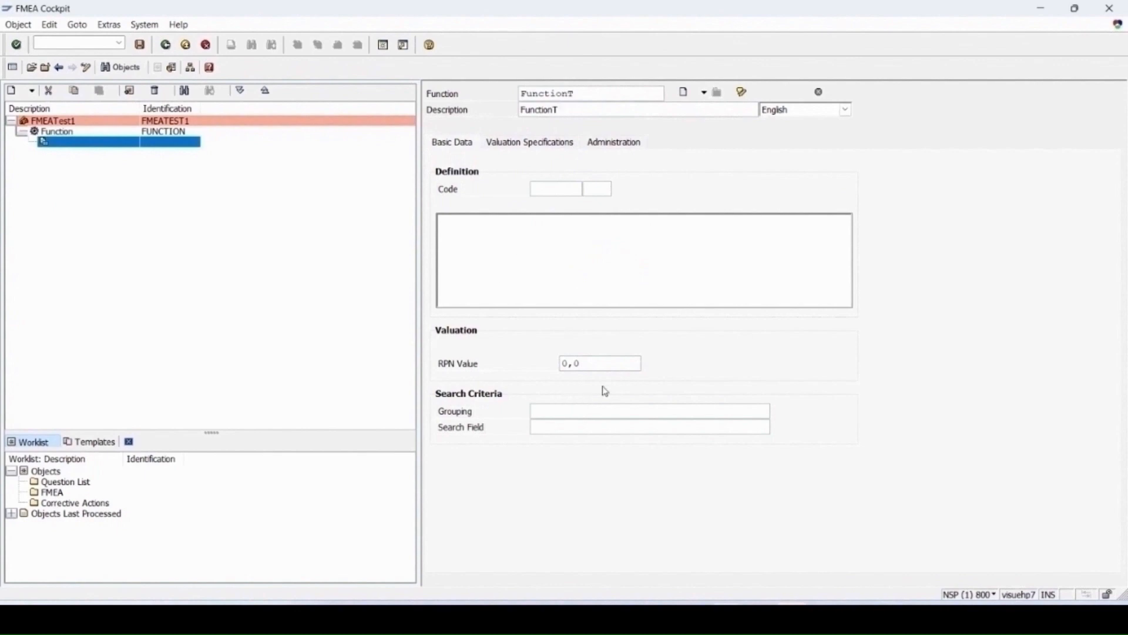
click(529, 146)
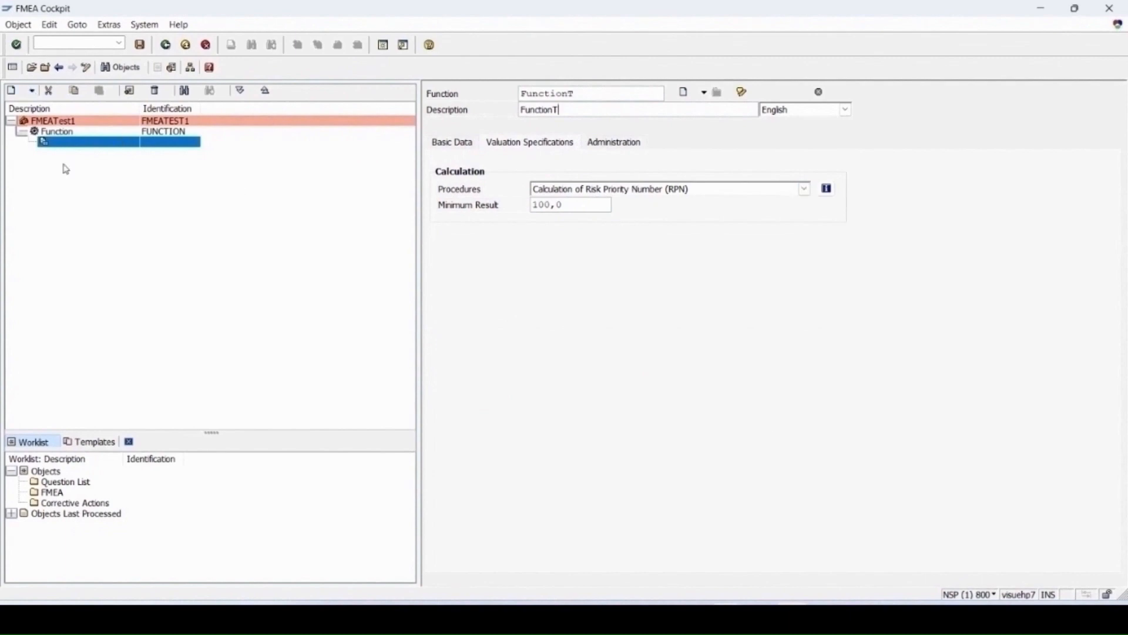
click(141, 45)
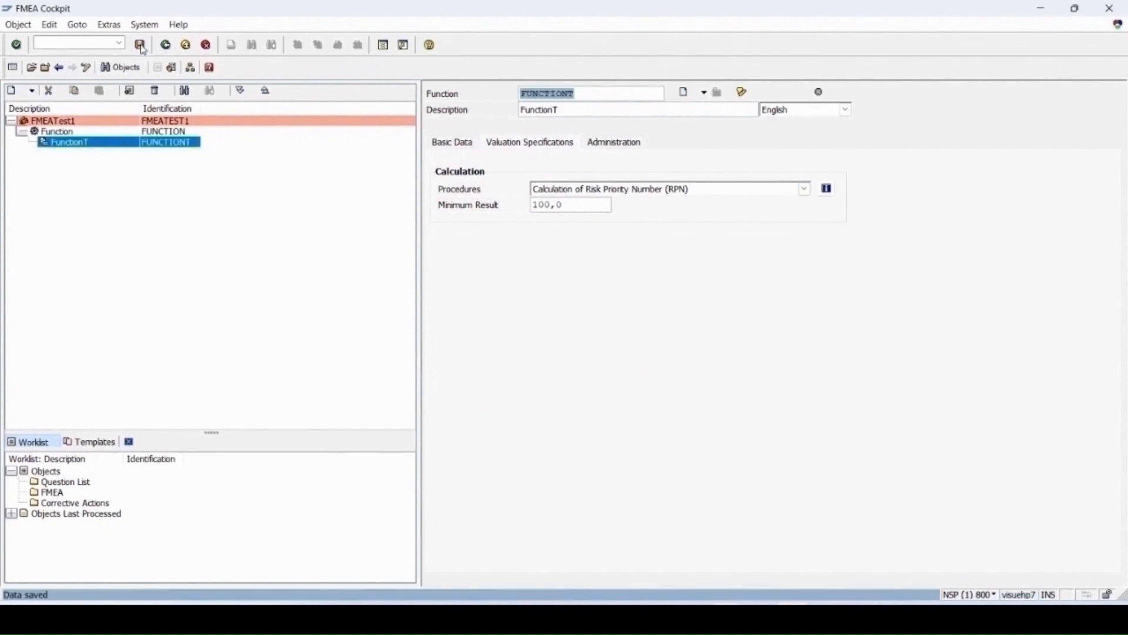
Create and save a prerequisite PreRequisite under FunctionT with the same description and the definition text "comments", and widen the tree's description column
right_click(59, 143)
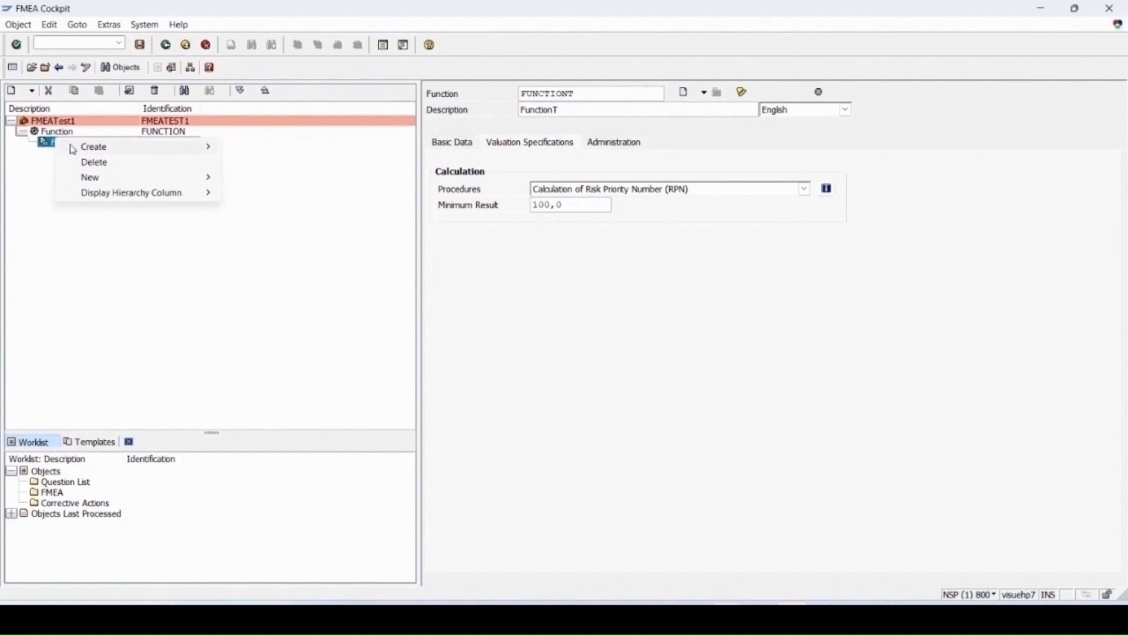
mouse_move(112, 145)
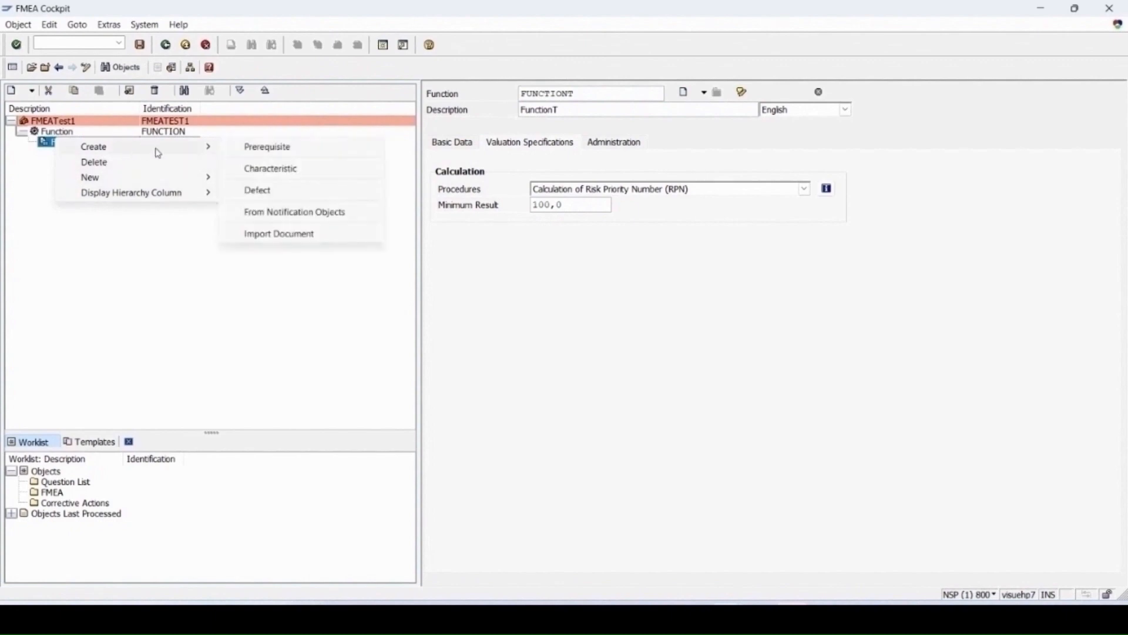
click(272, 148)
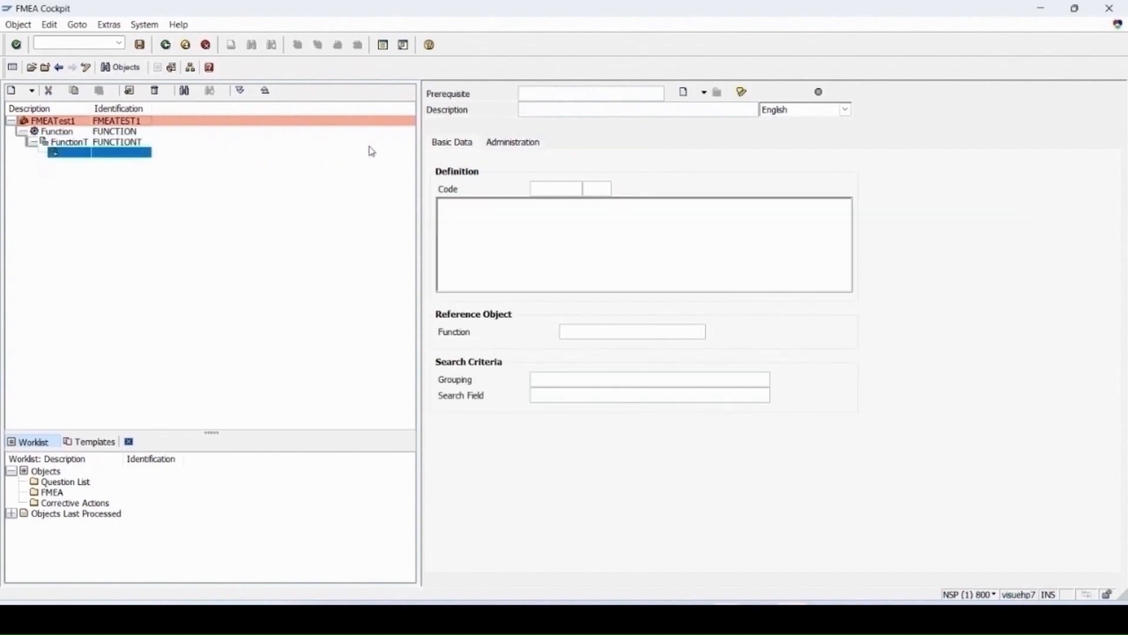
click(546, 108)
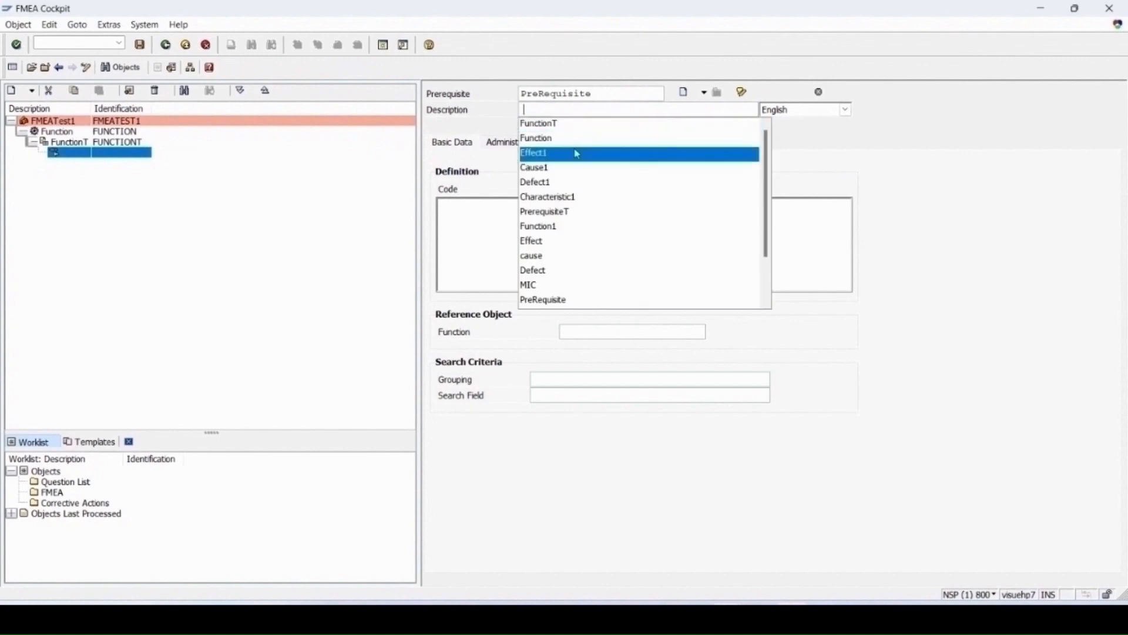
click(548, 298)
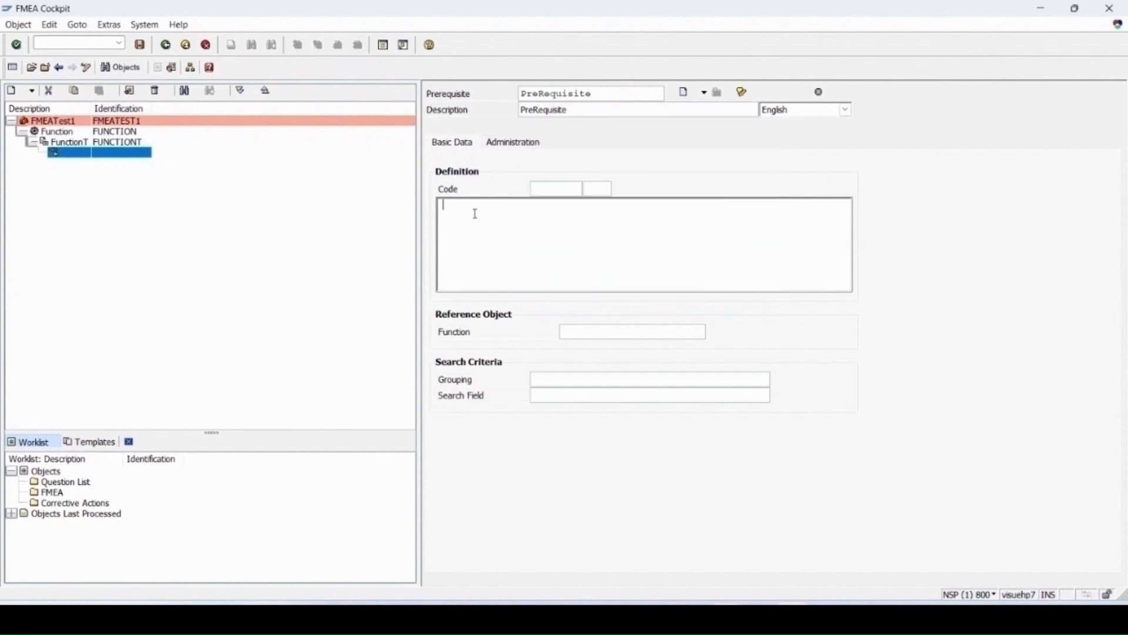
text(comments)
click(140, 46)
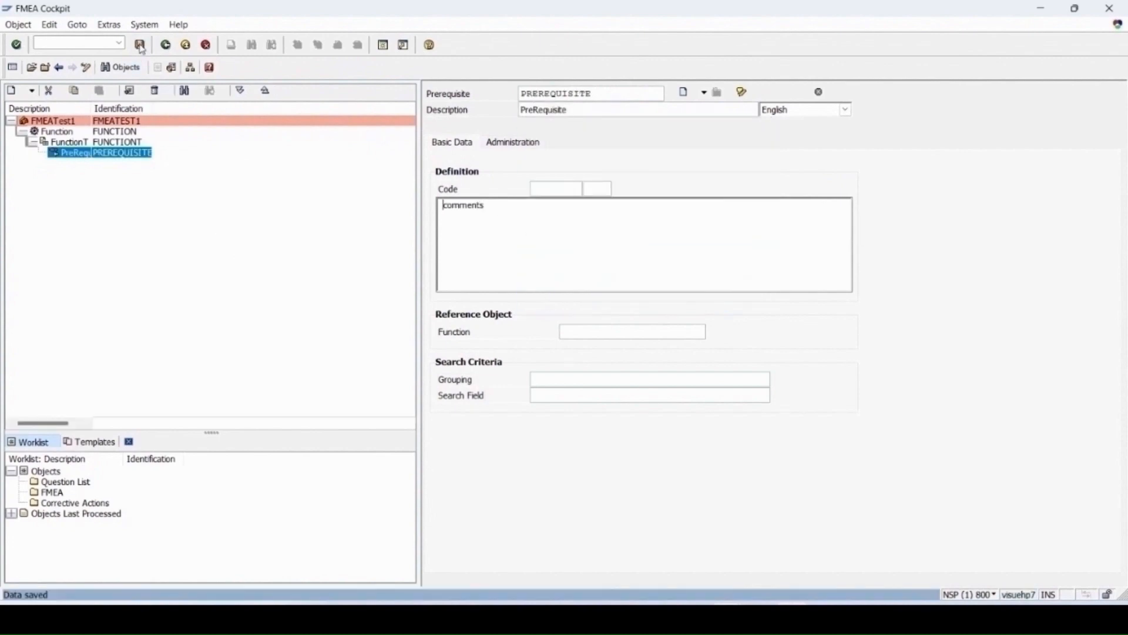
double_click(94, 109)
Create a characteristic under FunctionT with Characteristic1 as both its identification and description
click(54, 143)
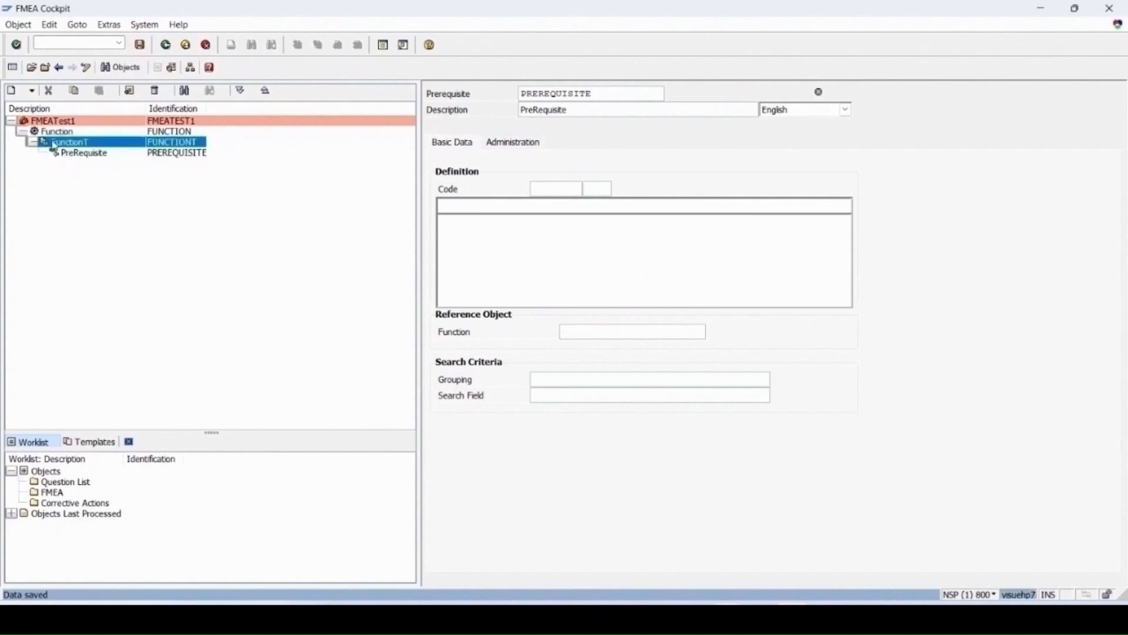
right_click(54, 145)
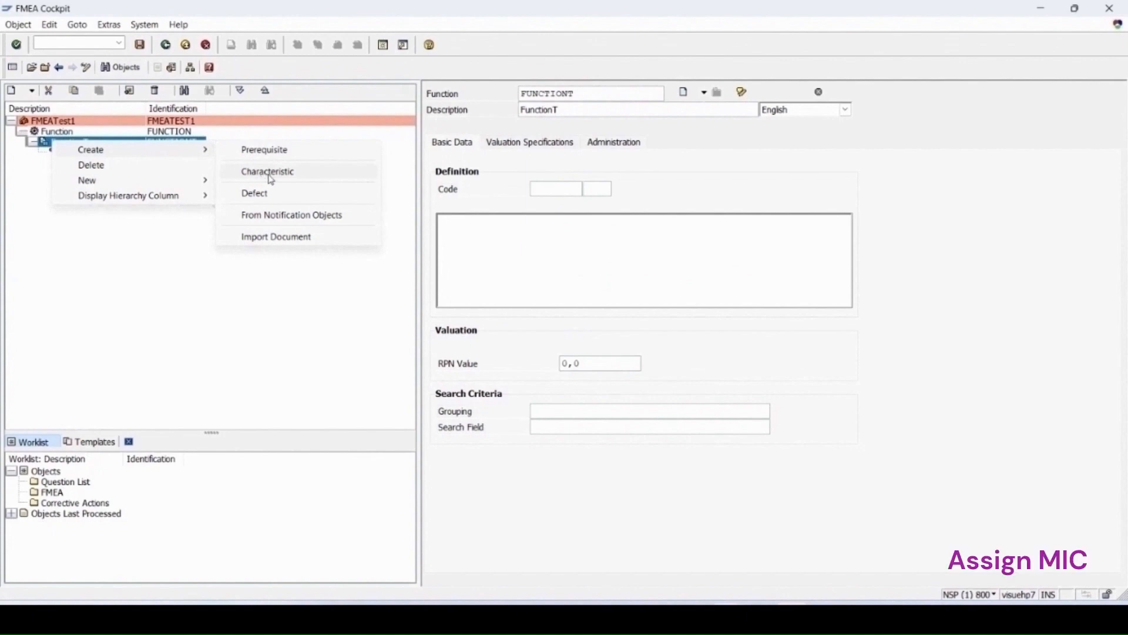
click(271, 172)
click(568, 95)
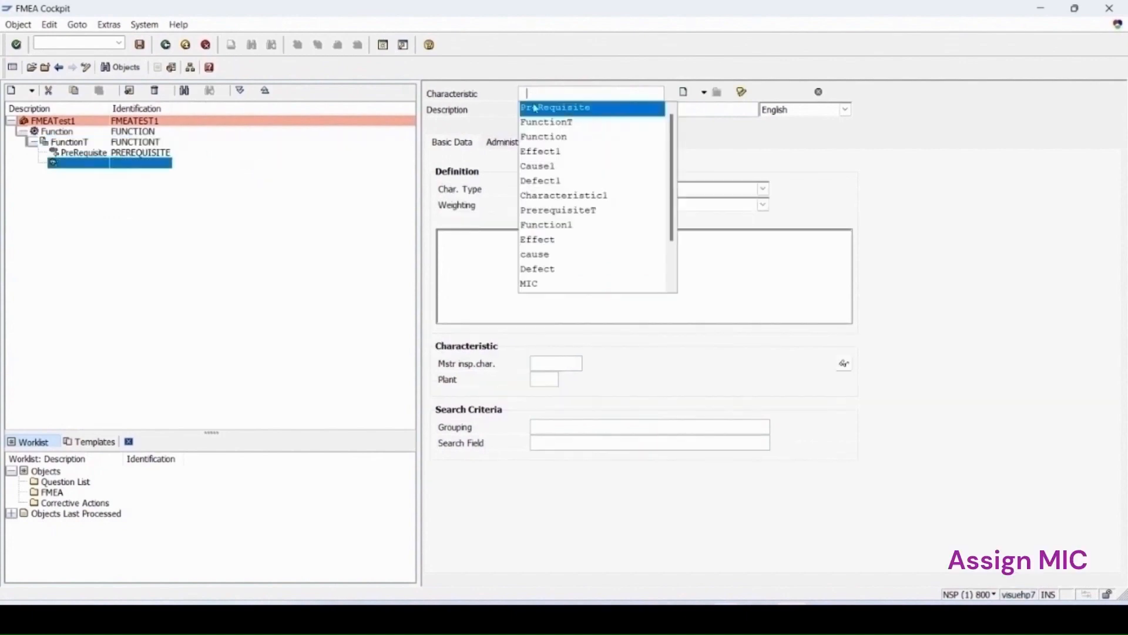
click(562, 196)
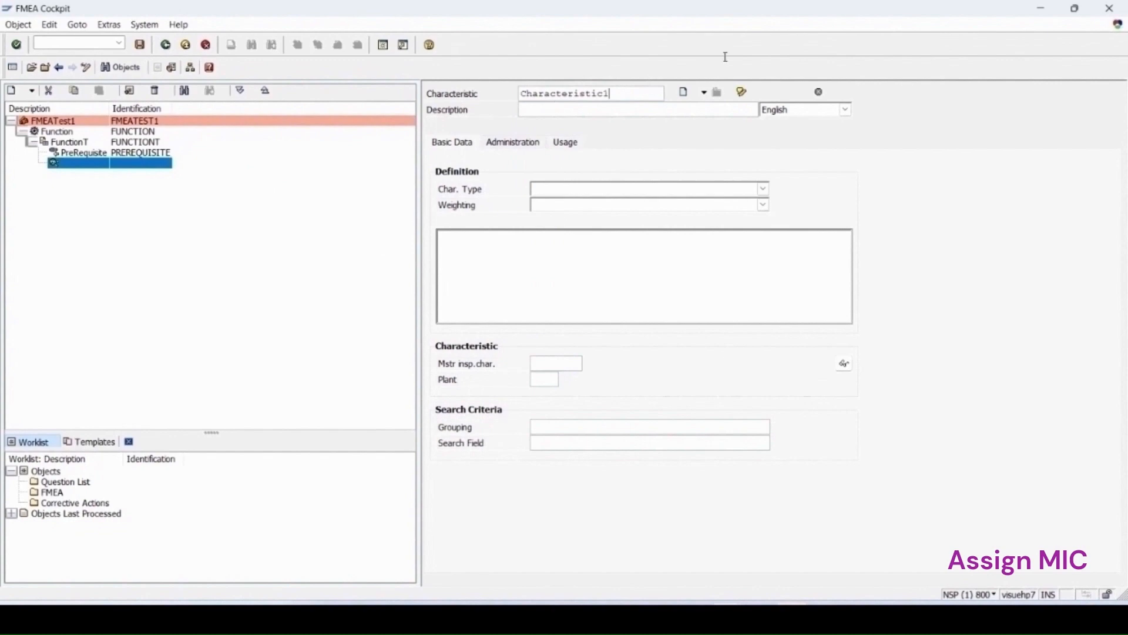
key(Tab)
text(Characteristic1)
Define Characteristic1 as a Prod.characteristic weighted Major characteristic A, and assign it the master inspection characteristic COLOR of plant 1100
click(561, 192)
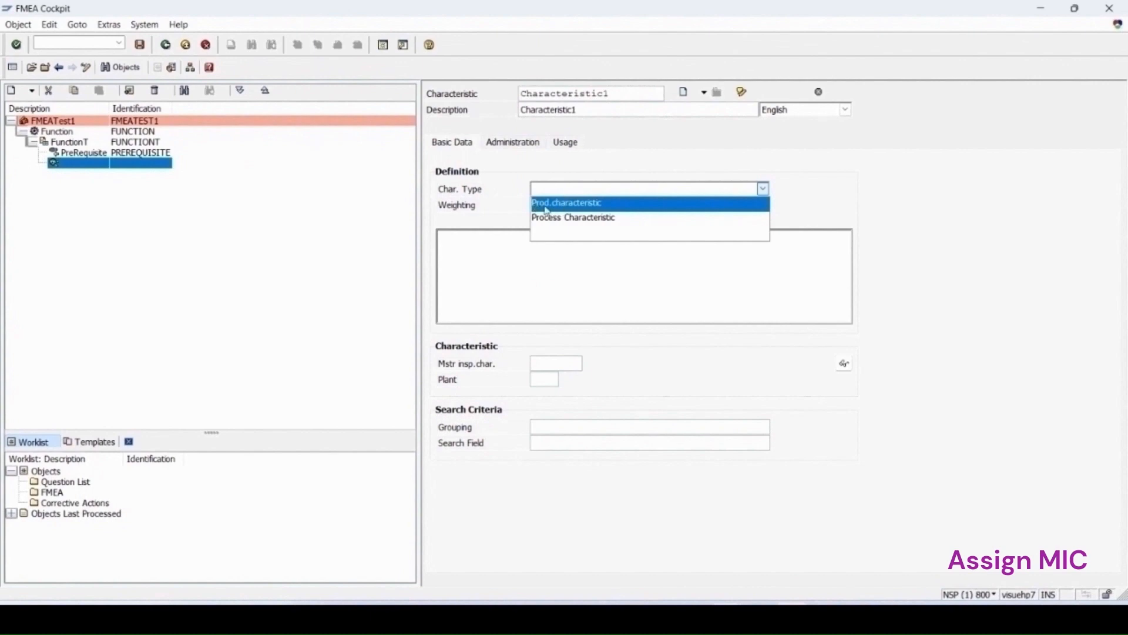
click(561, 206)
click(560, 210)
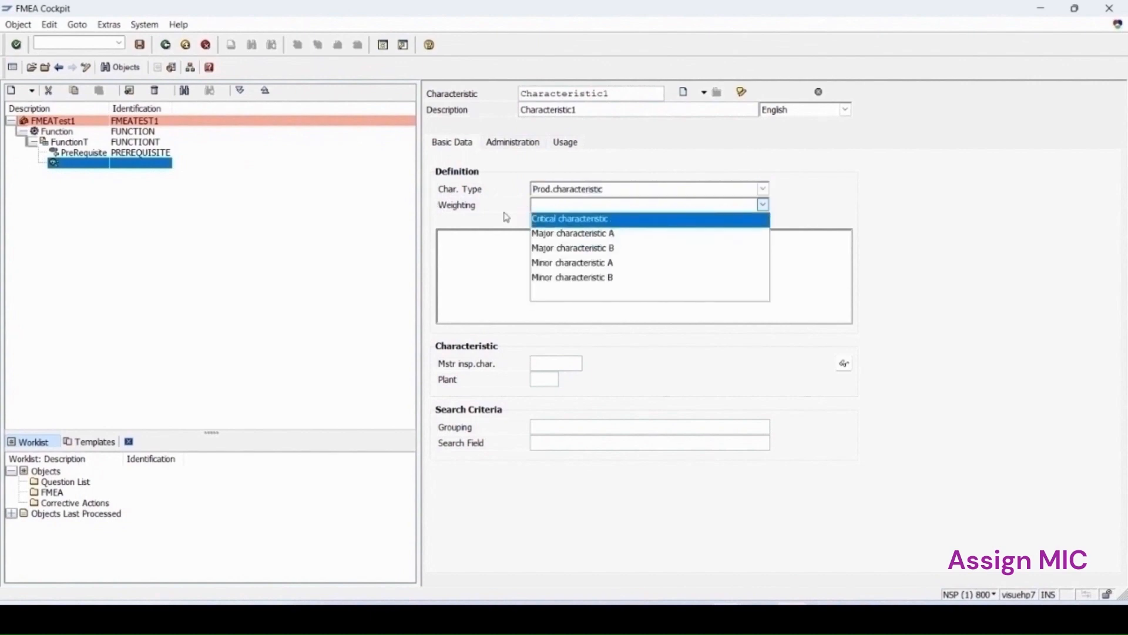
click(568, 234)
click(548, 364)
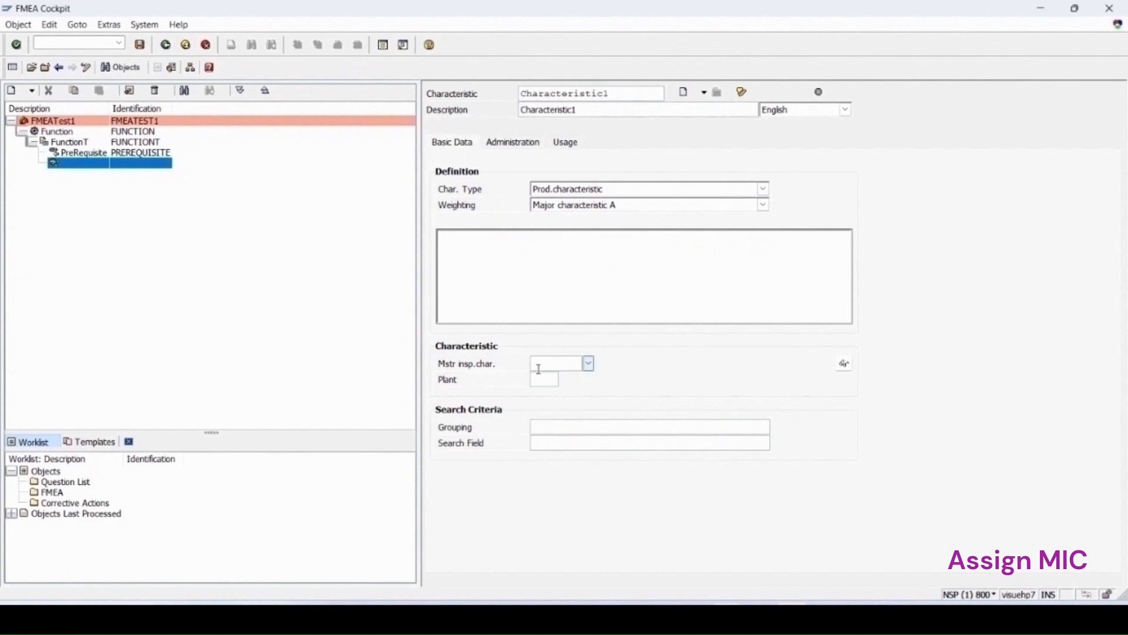
click(588, 364)
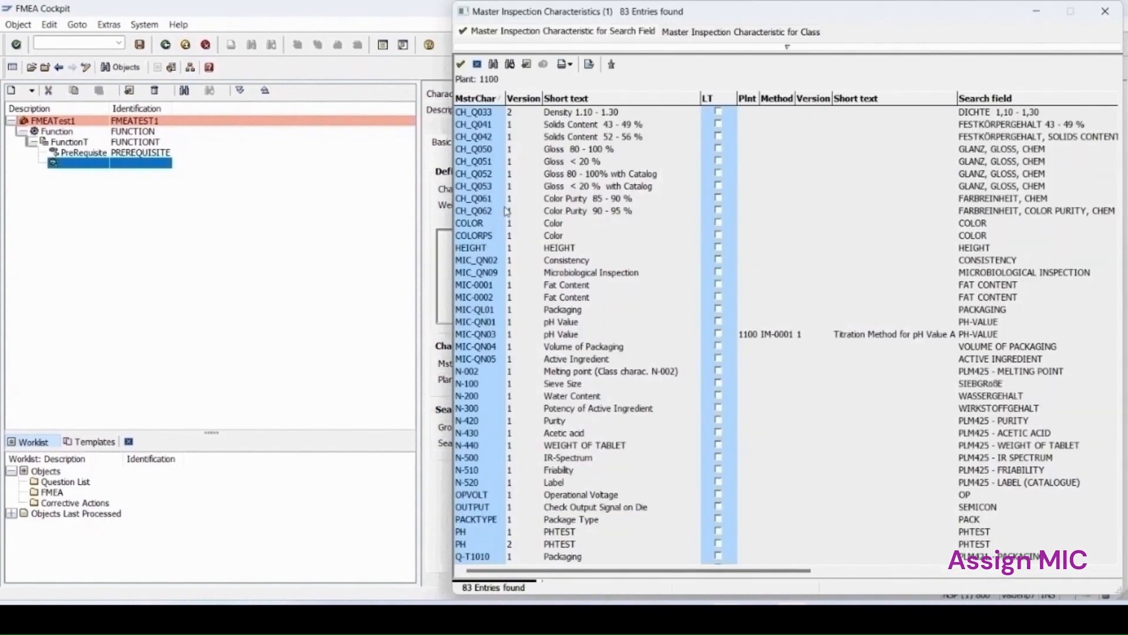
double_click(473, 224)
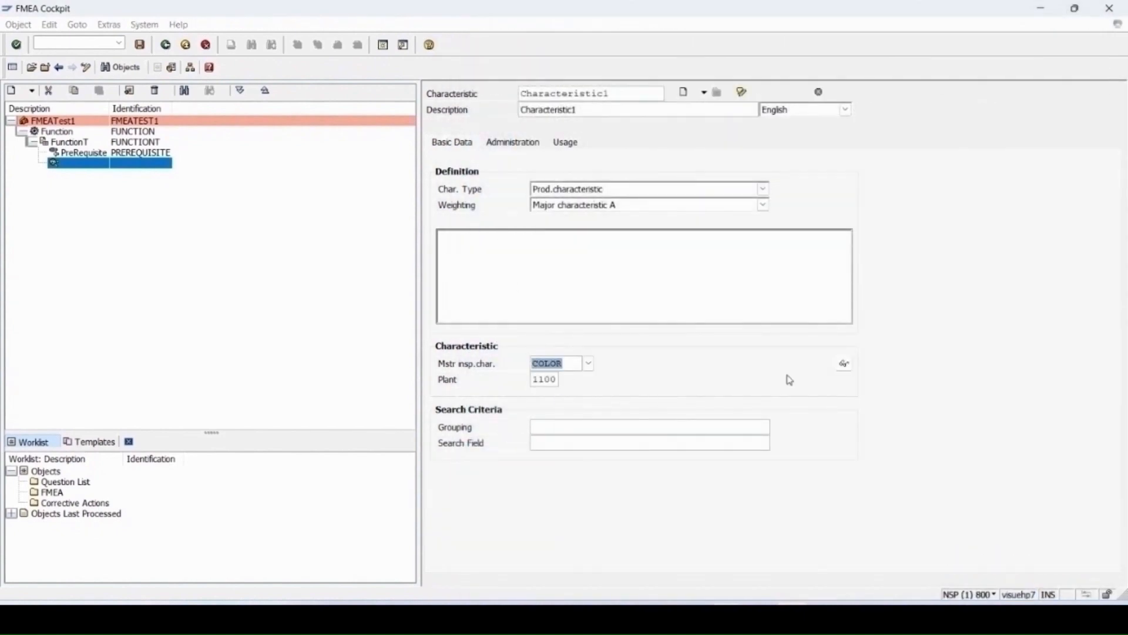
Check the control indicators of the assigned master inspection characteristic COLOR, return to the cockpit and save Characteristic1
click(844, 364)
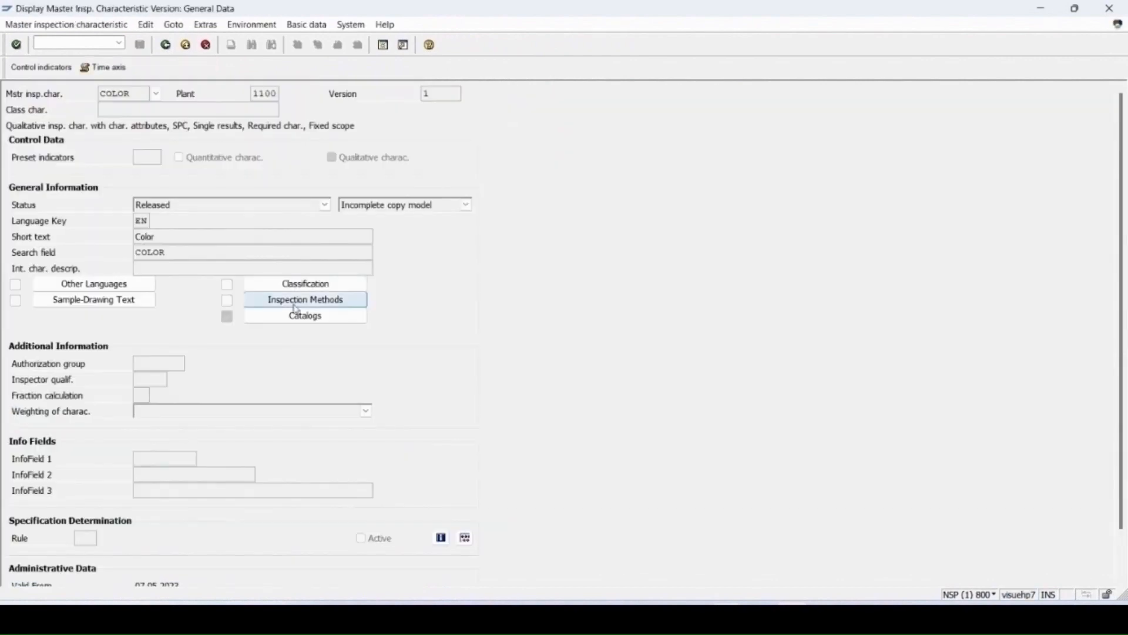
click(19, 72)
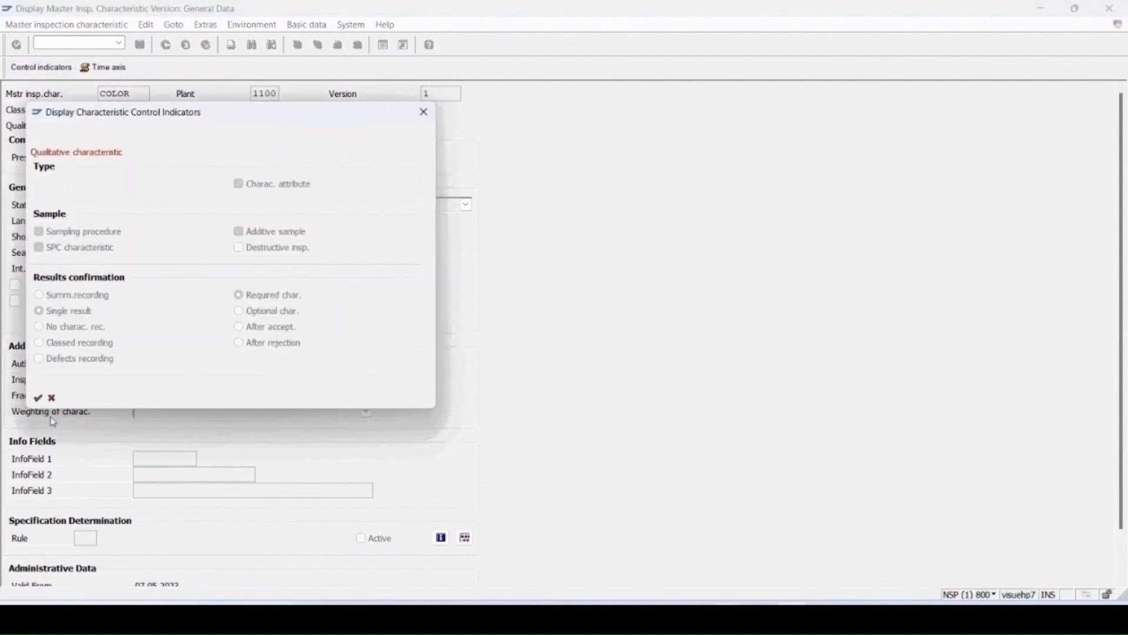
click(39, 402)
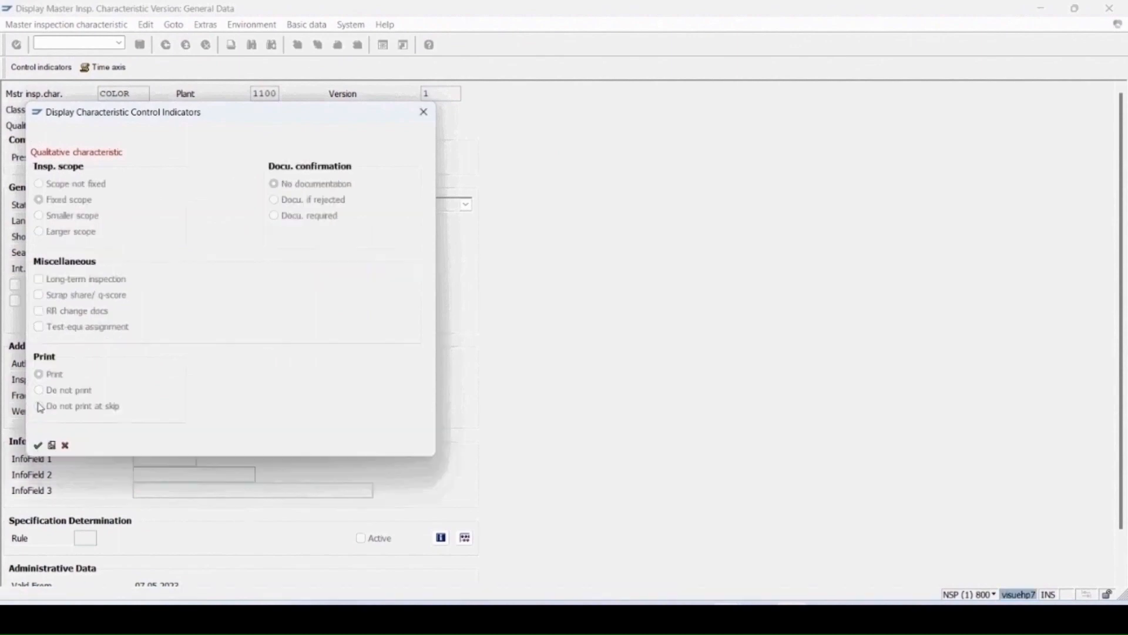
click(39, 446)
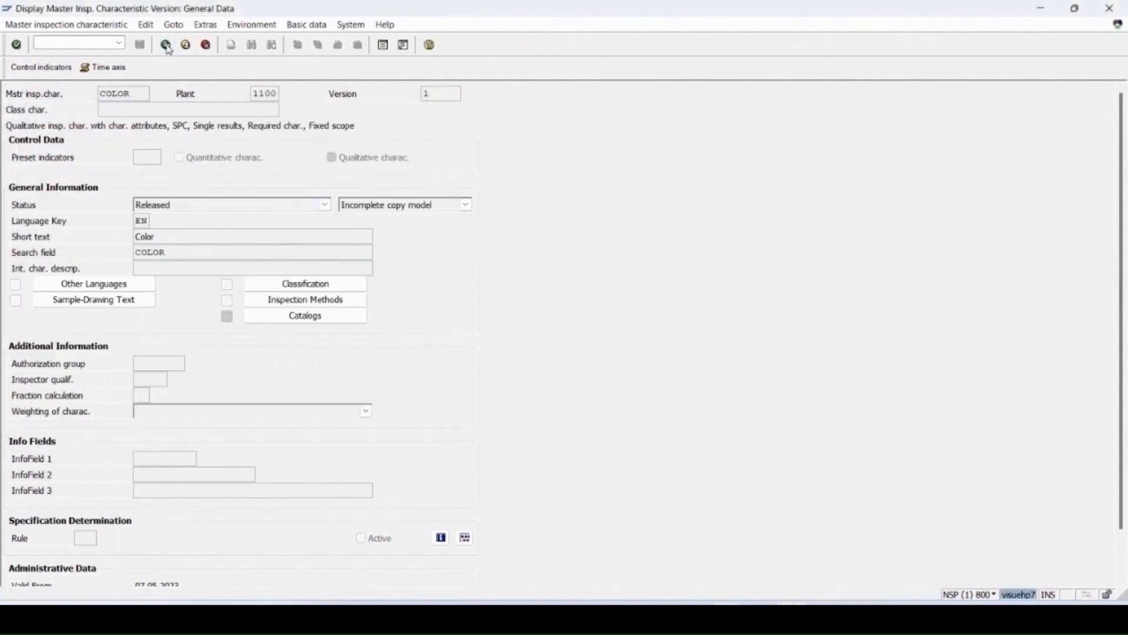
click(167, 47)
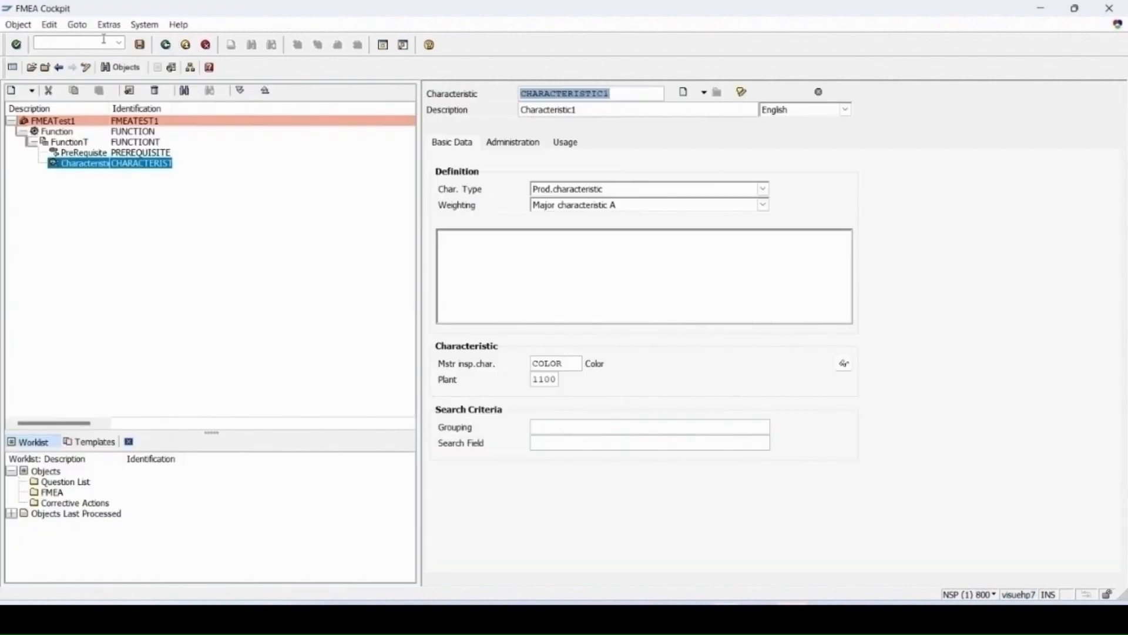
click(140, 45)
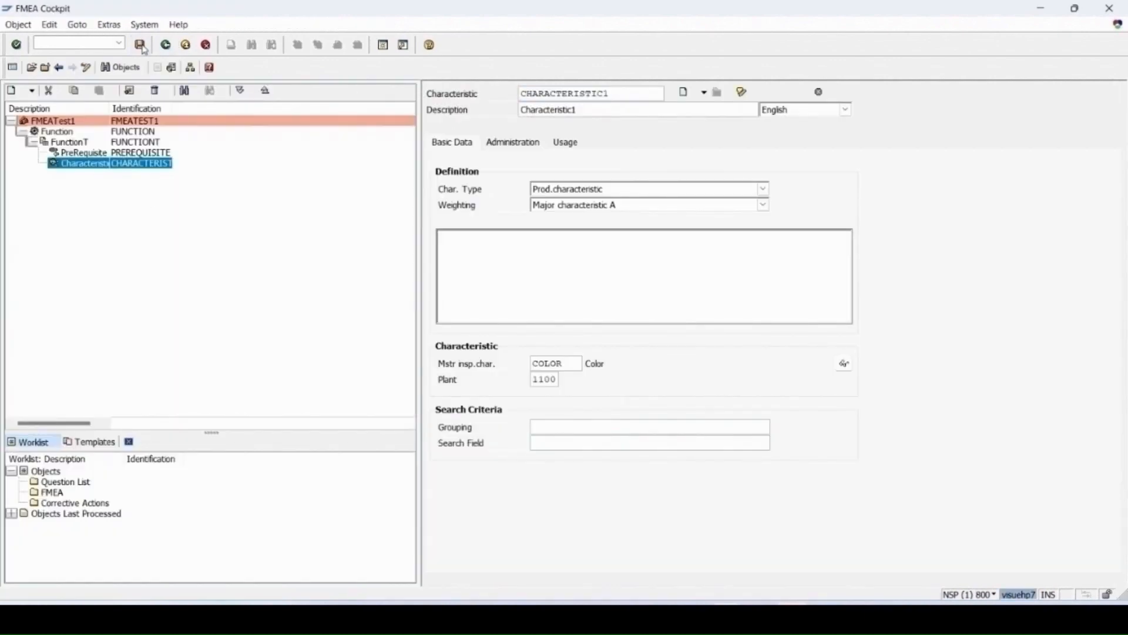
double_click(111, 109)
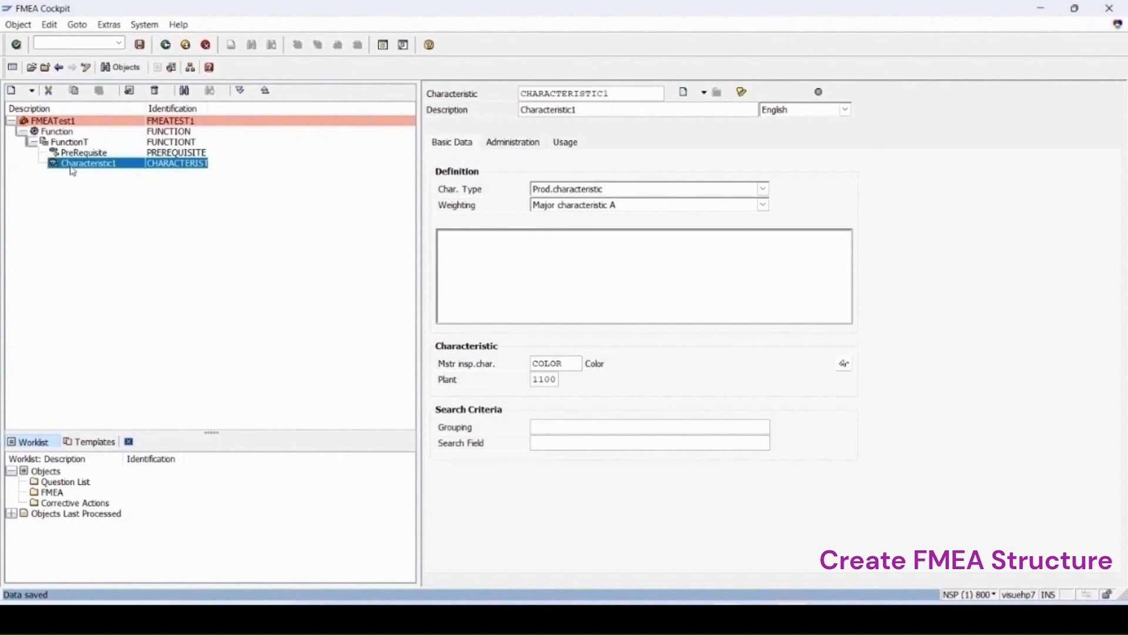
Create a defect under FunctionT with Defect1 as both its identification and description
click(71, 142)
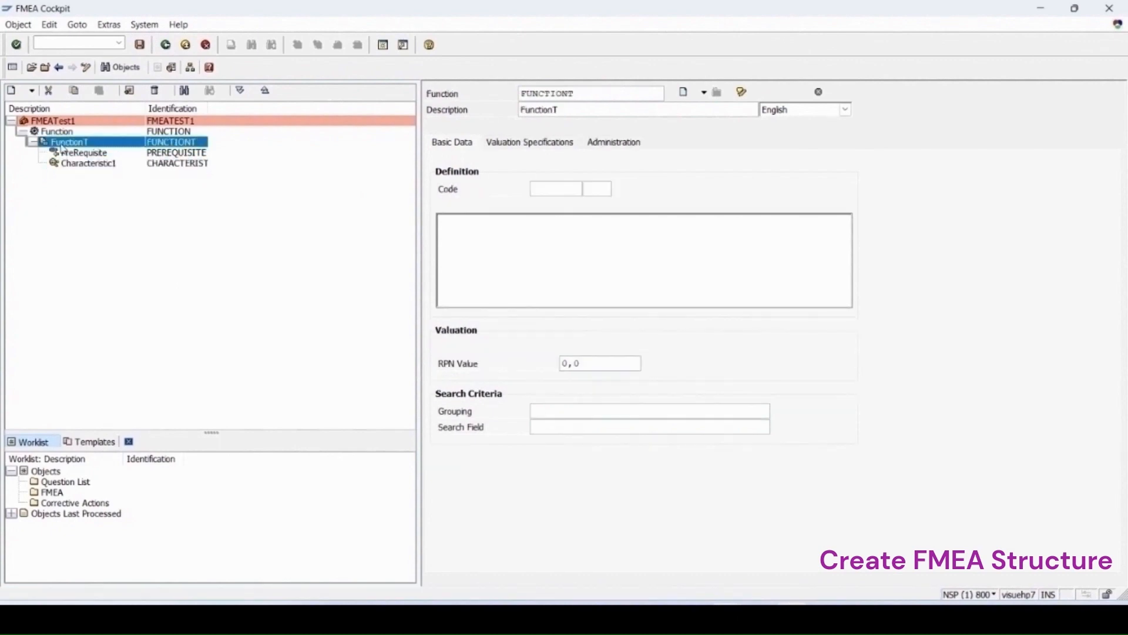
right_click(78, 144)
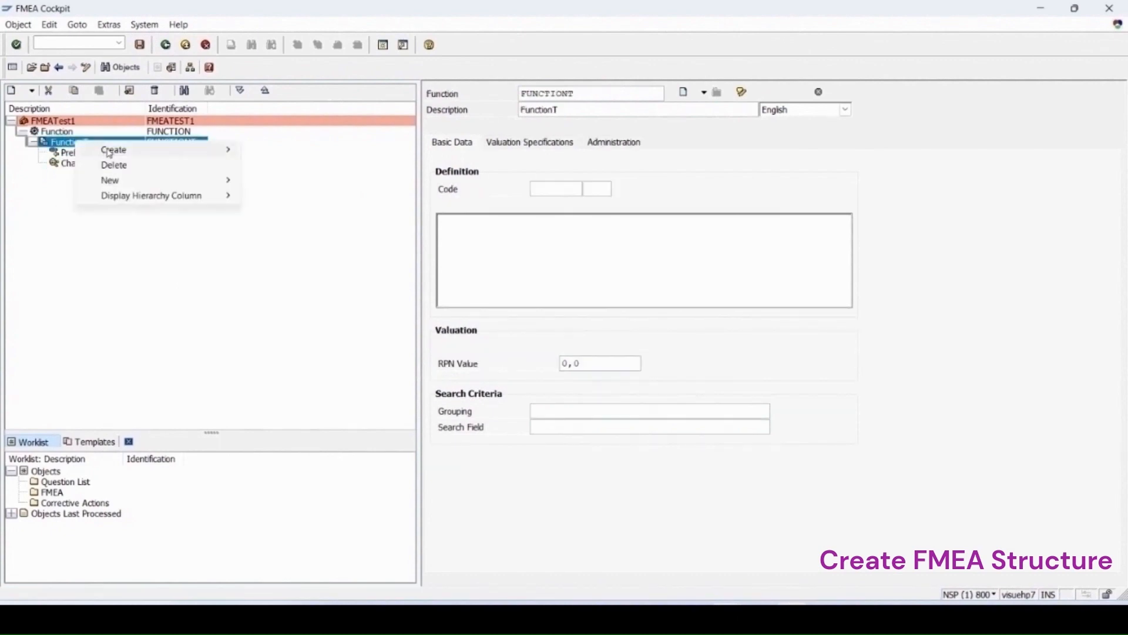
mouse_move(110, 154)
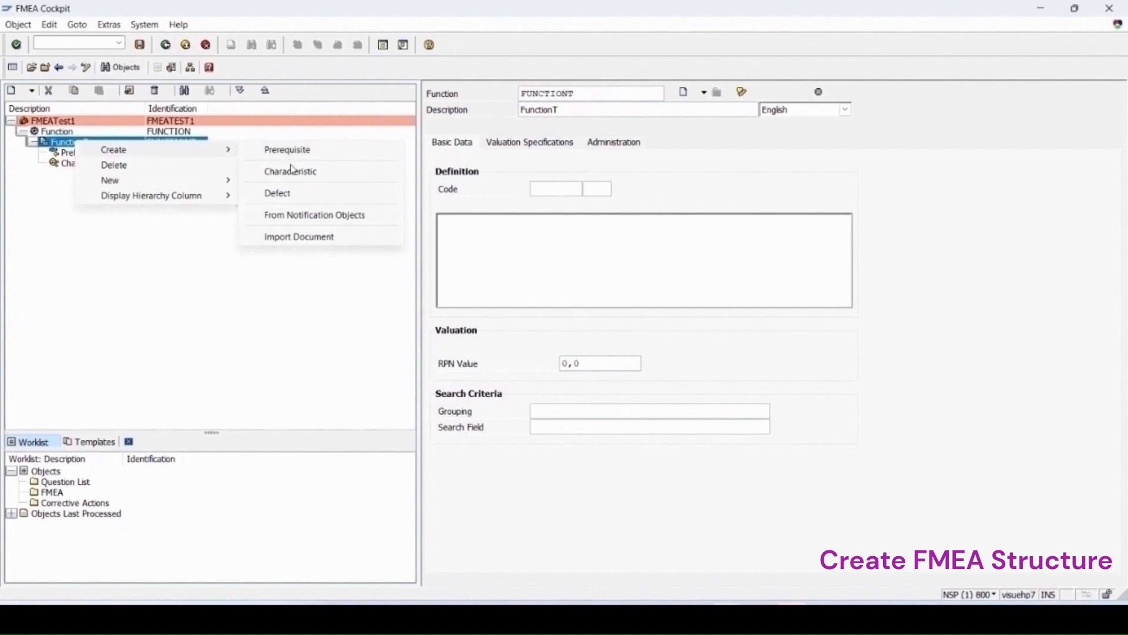
click(276, 194)
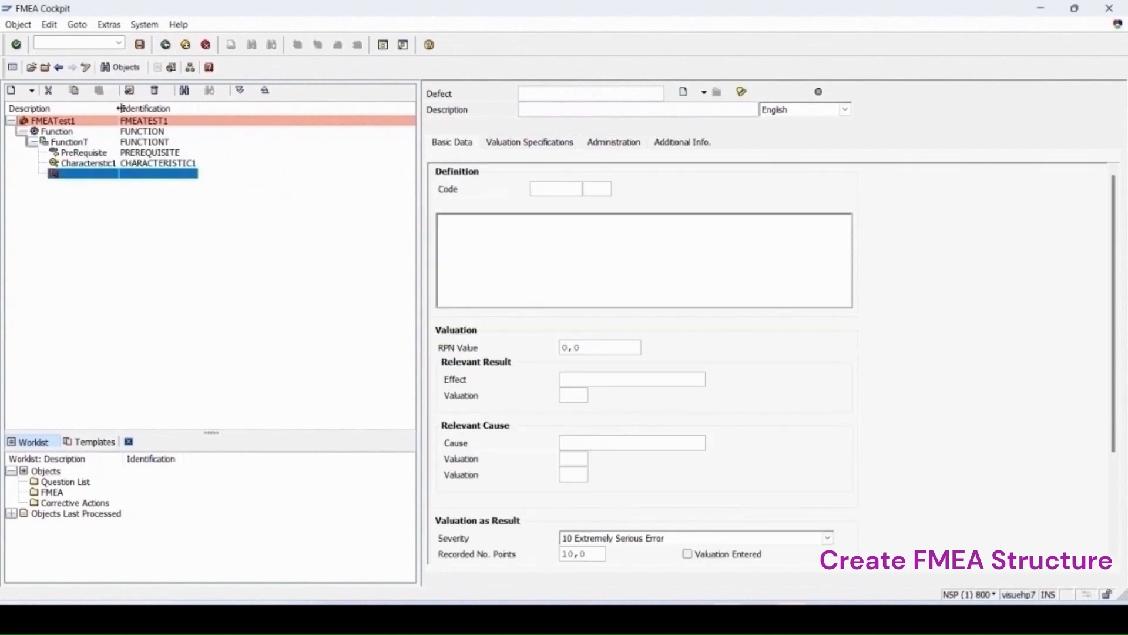
click(535, 93)
click(553, 197)
click(532, 111)
click(547, 211)
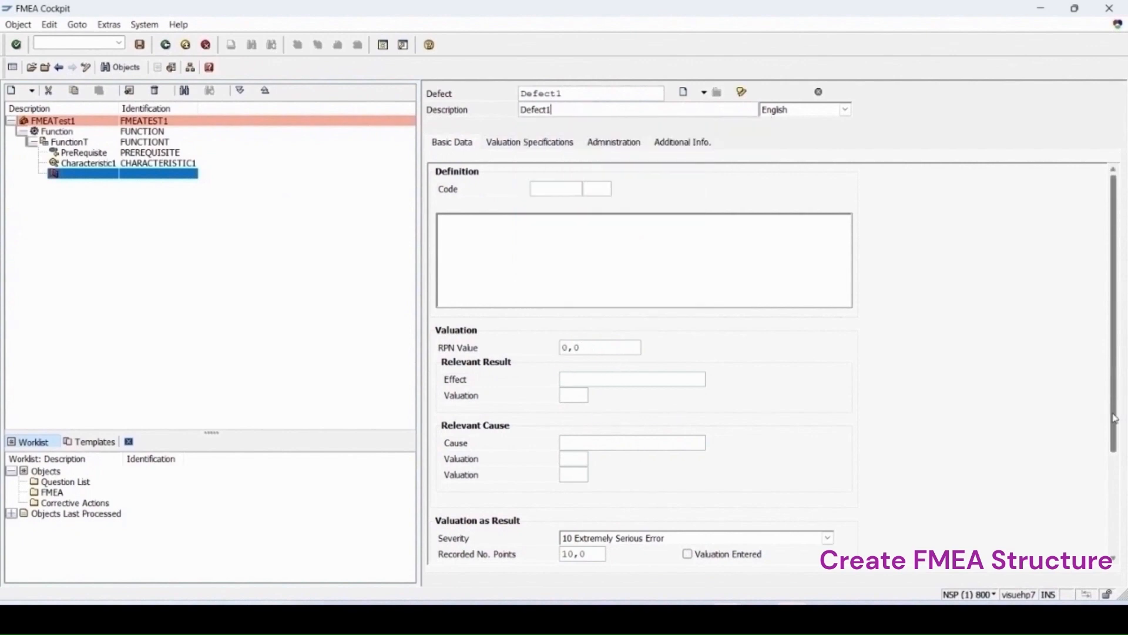
Select severity 10 Extremely Serious Error for Defect1, review its valuation specifications and save it
scroll(1118, 427, down, 3)
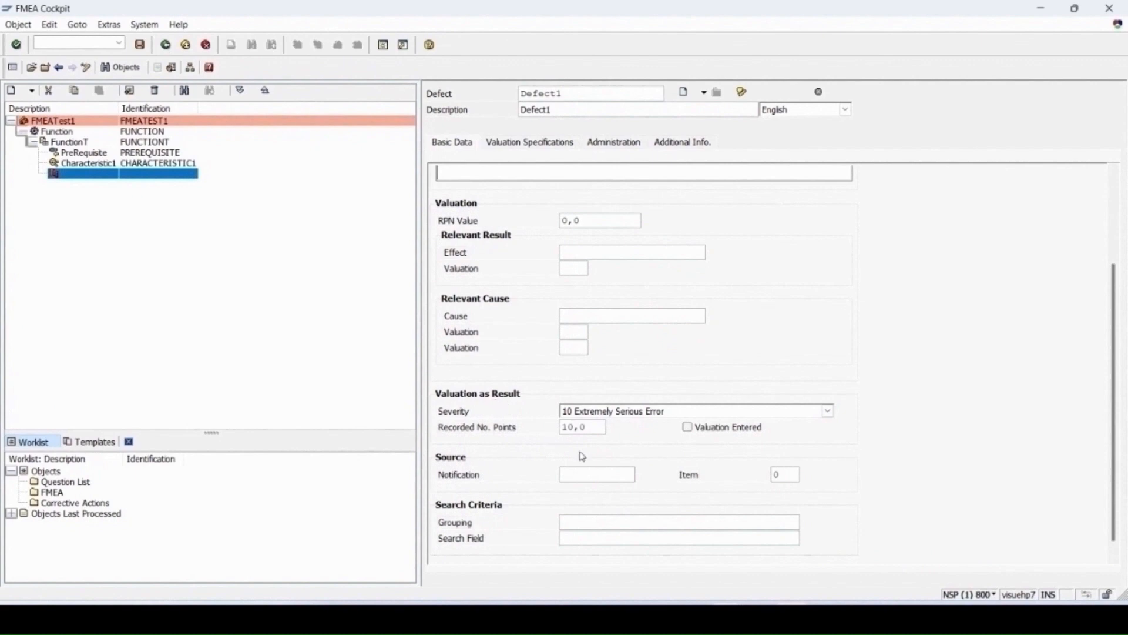
click(639, 414)
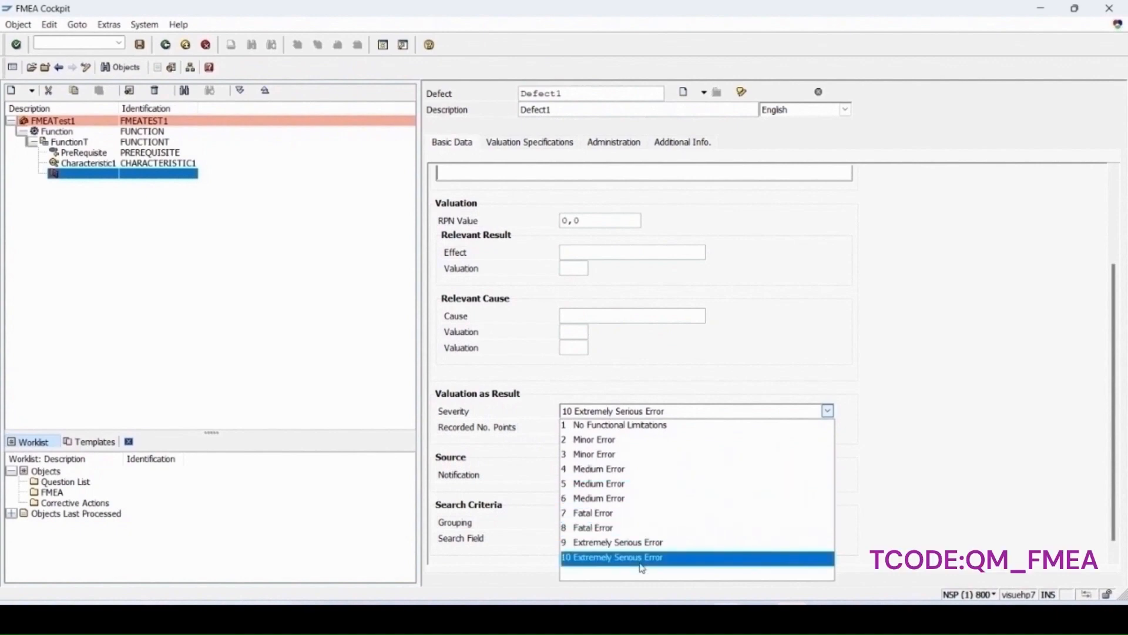
click(573, 562)
click(523, 144)
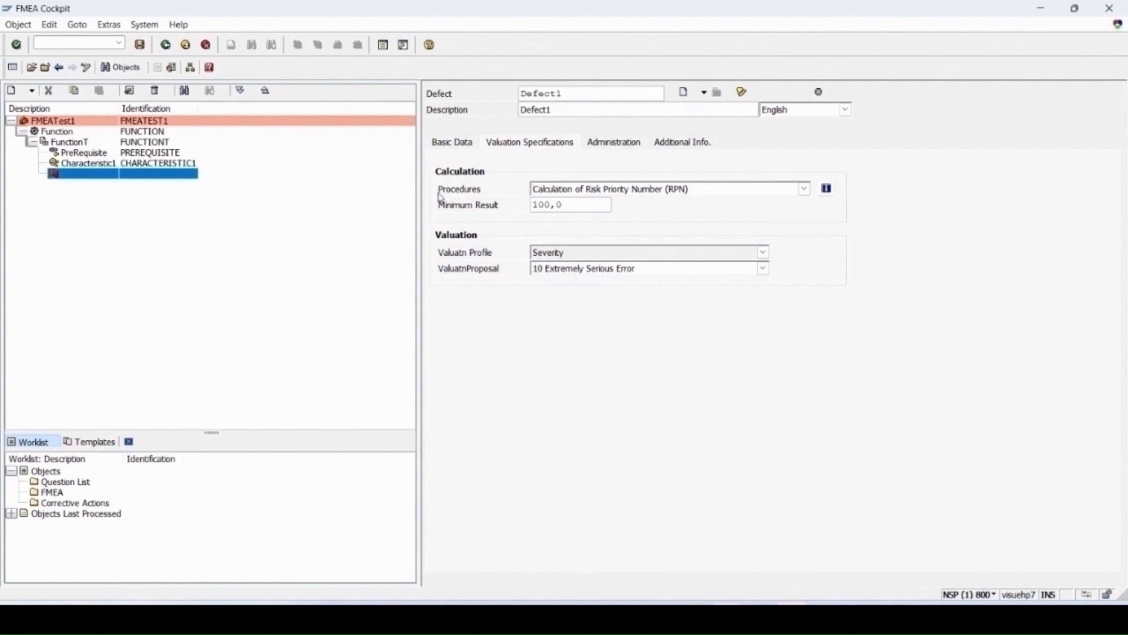
click(444, 143)
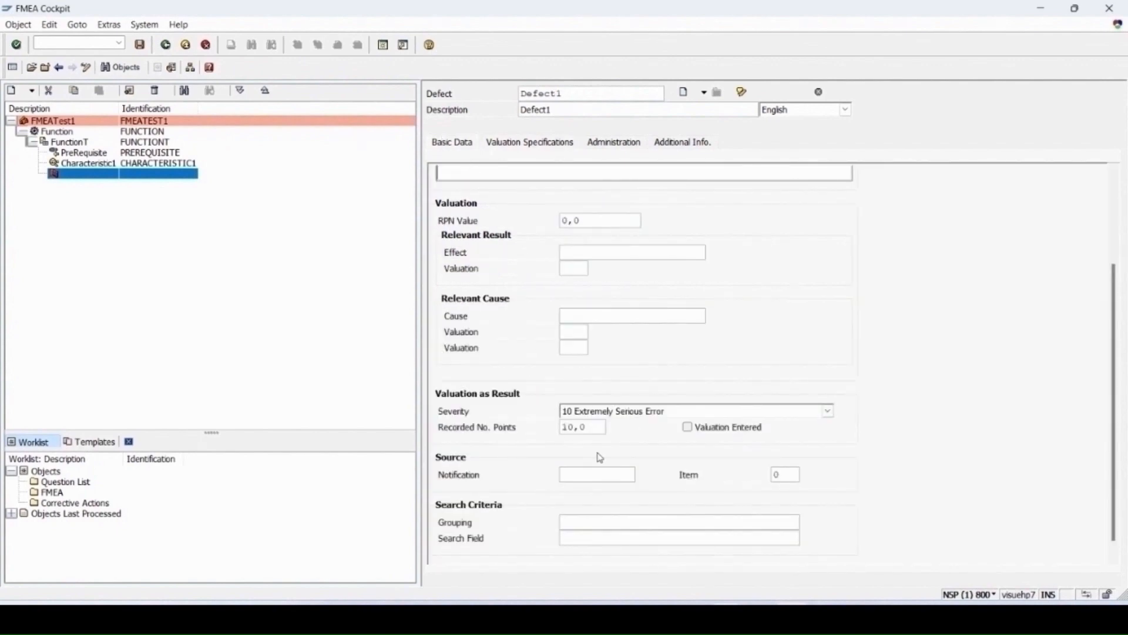
click(537, 147)
key(ctrl+s)
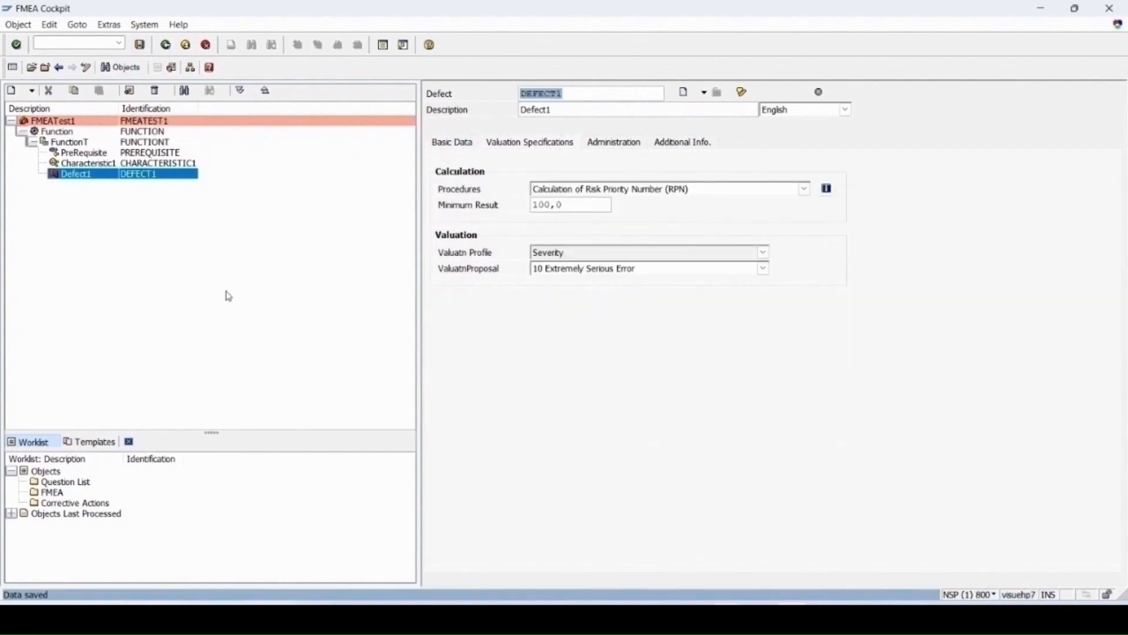
Create a cause under Defect1 with Cause1 as both its identification and description
right_click(75, 179)
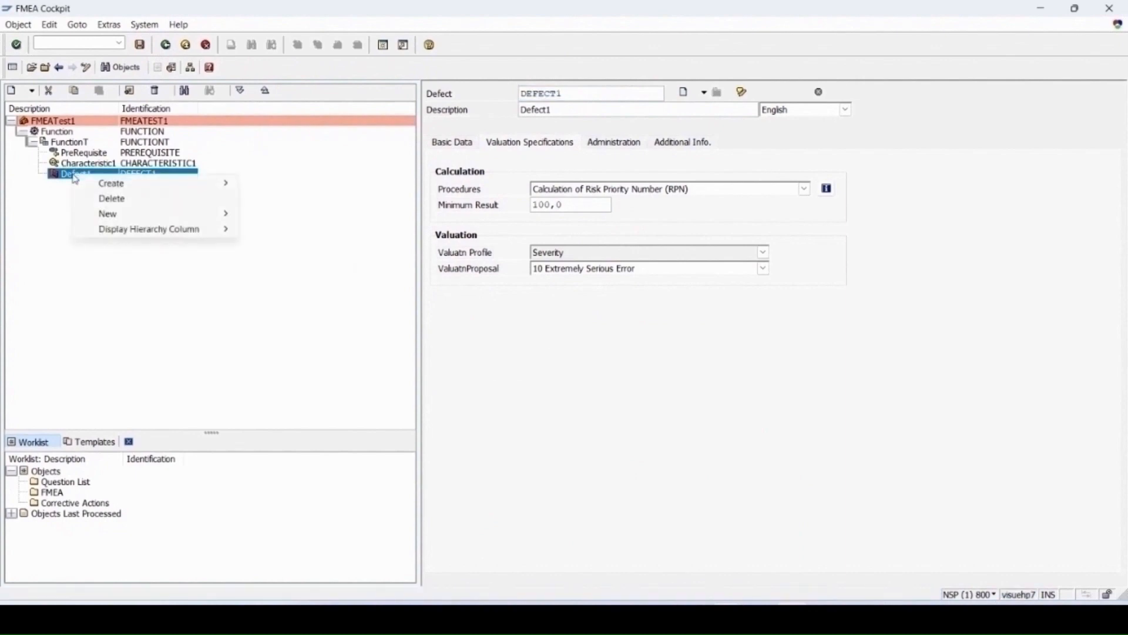
mouse_move(143, 184)
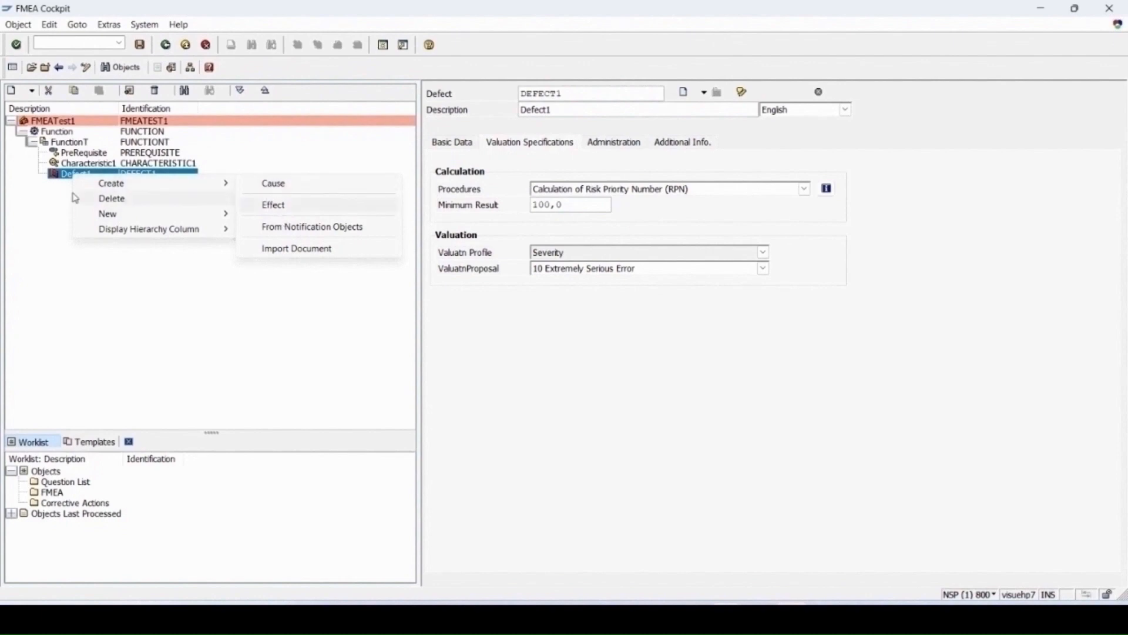
click(280, 185)
click(547, 95)
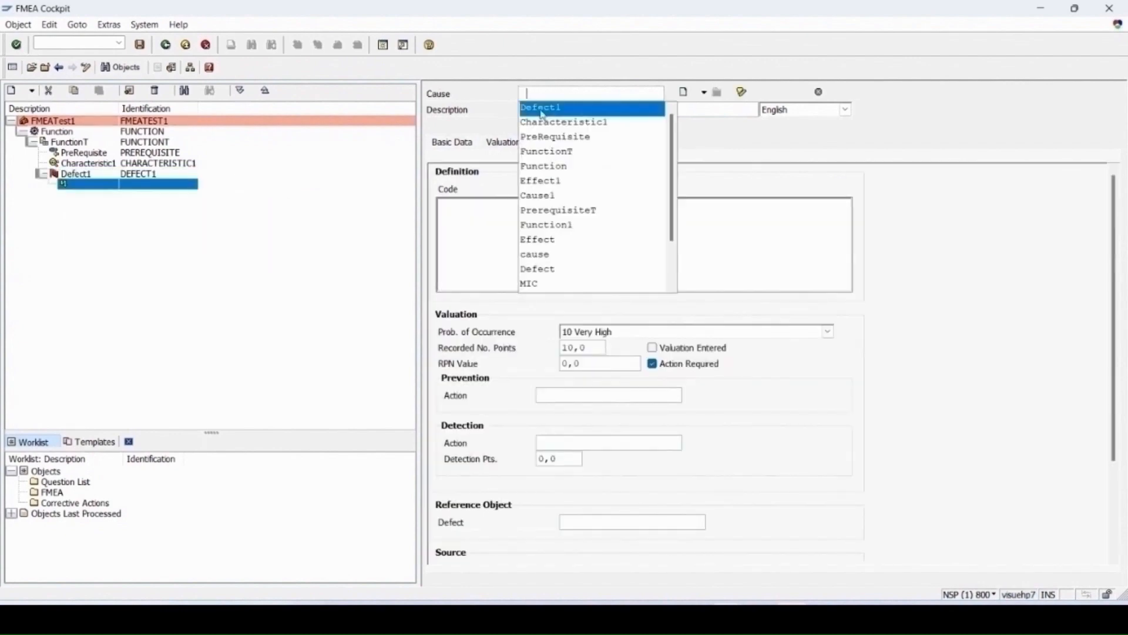
click(542, 199)
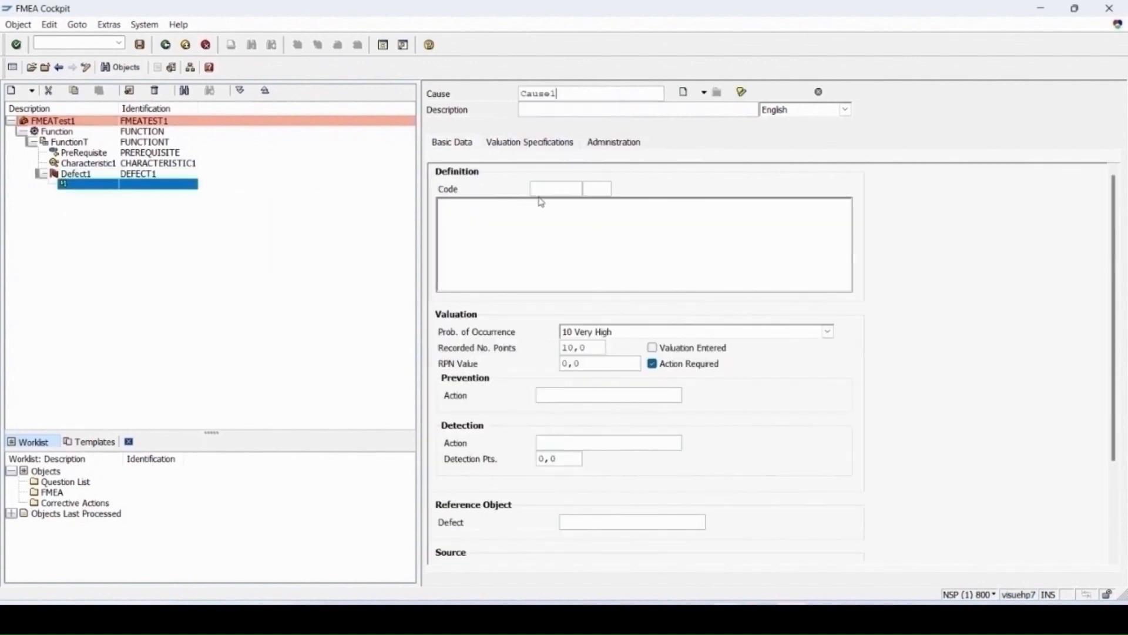
click(529, 111)
click(541, 213)
Review the probability of occurrence ratings for Cause1 and set its valuation proposal to 6 Sometimes in the valuation specifications
click(638, 337)
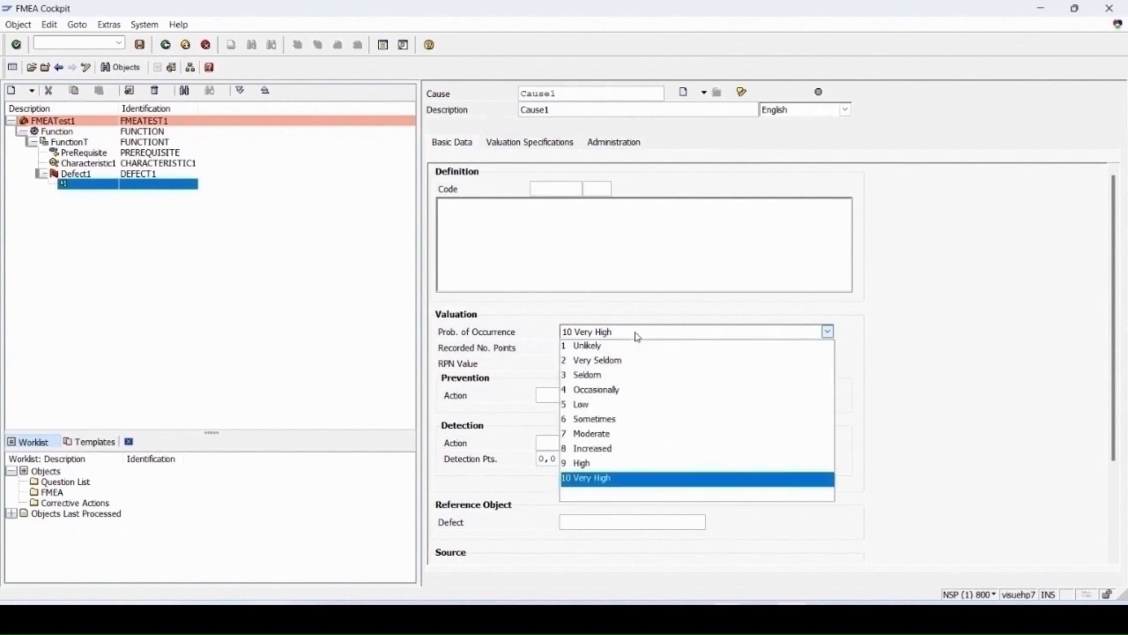
click(639, 337)
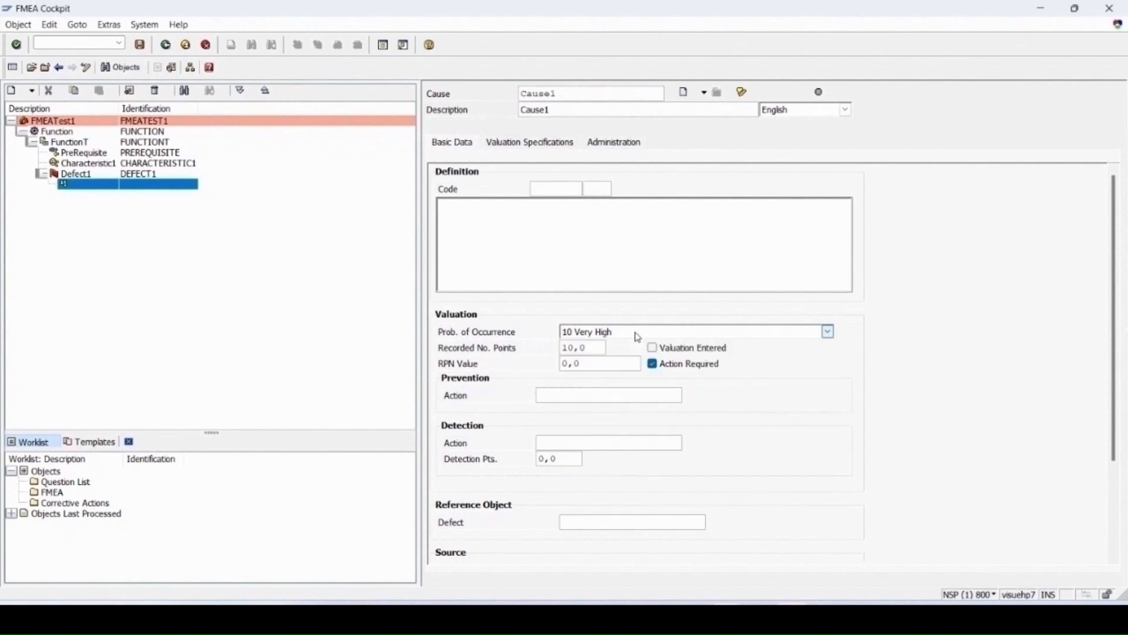
scroll(639, 337, down, 1)
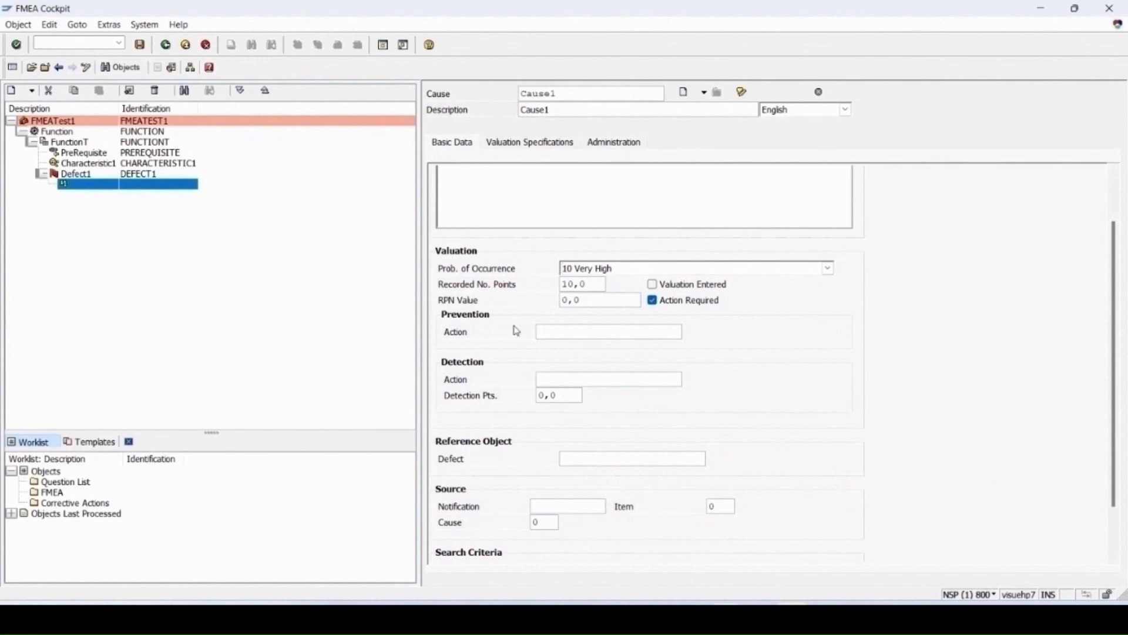
click(526, 144)
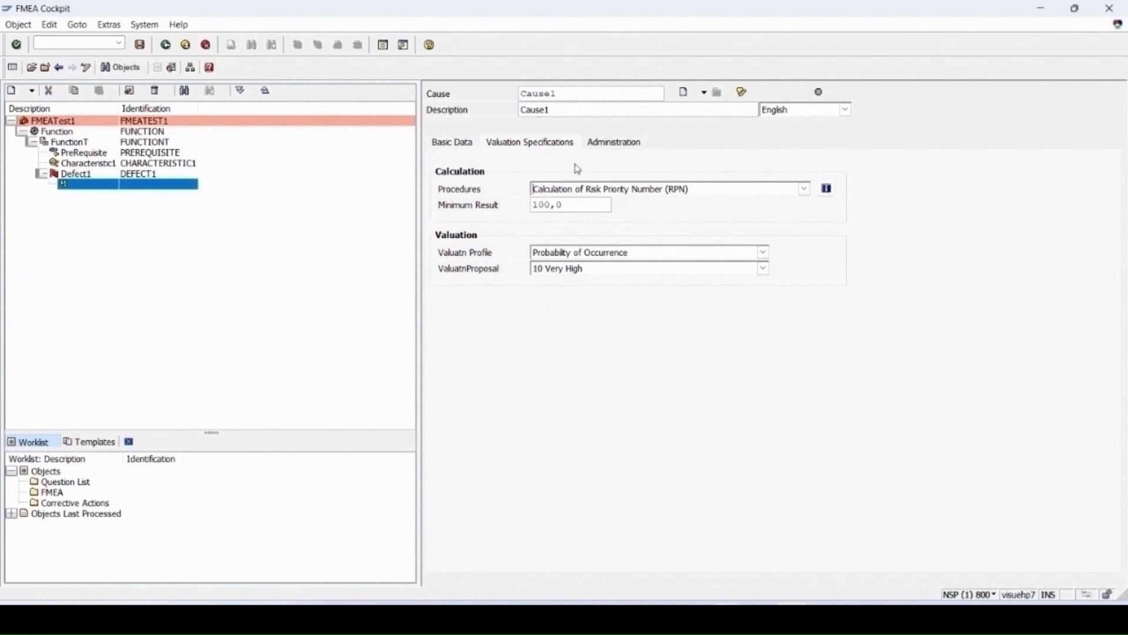
click(574, 270)
click(561, 327)
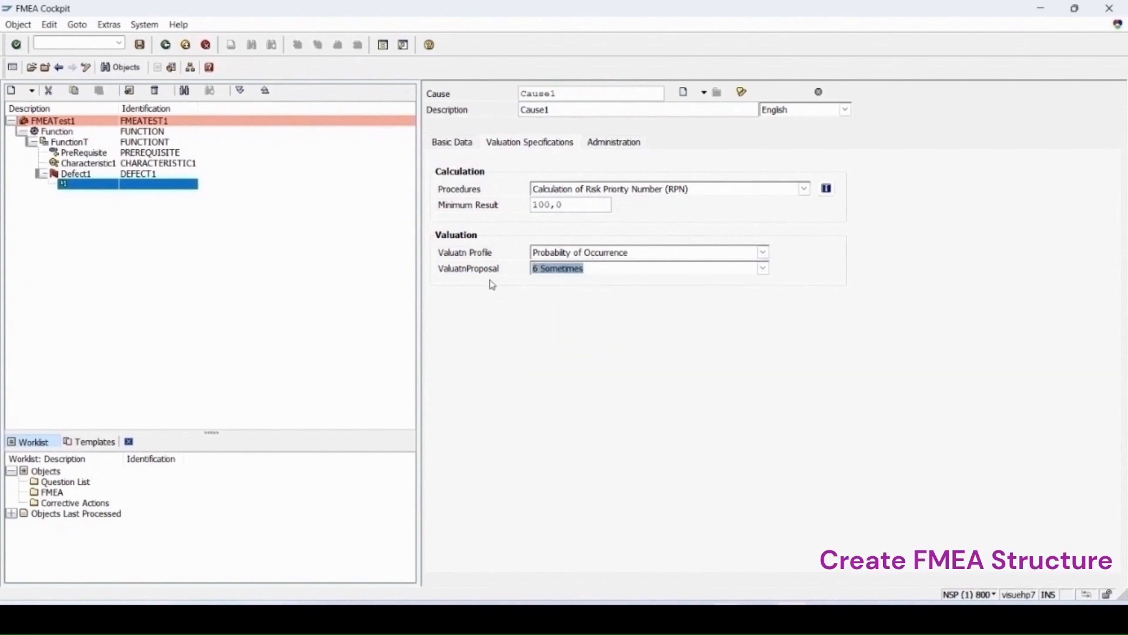
Check Cause1's basic data and set its valuation proposal to 5 Low in the valuation specifications
click(453, 144)
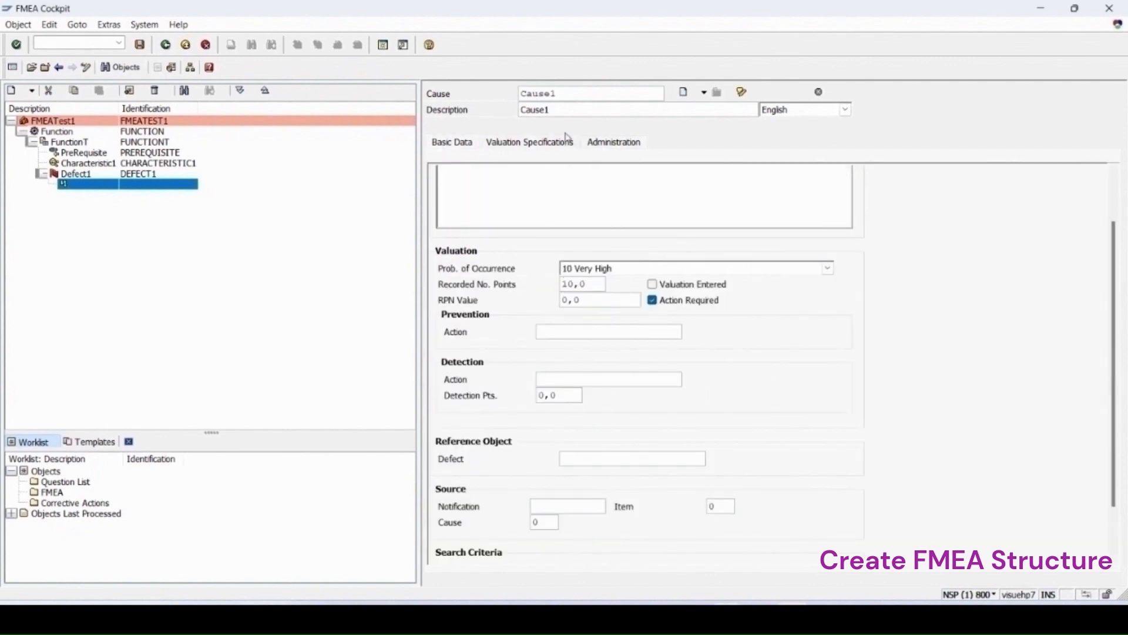
click(539, 146)
click(584, 268)
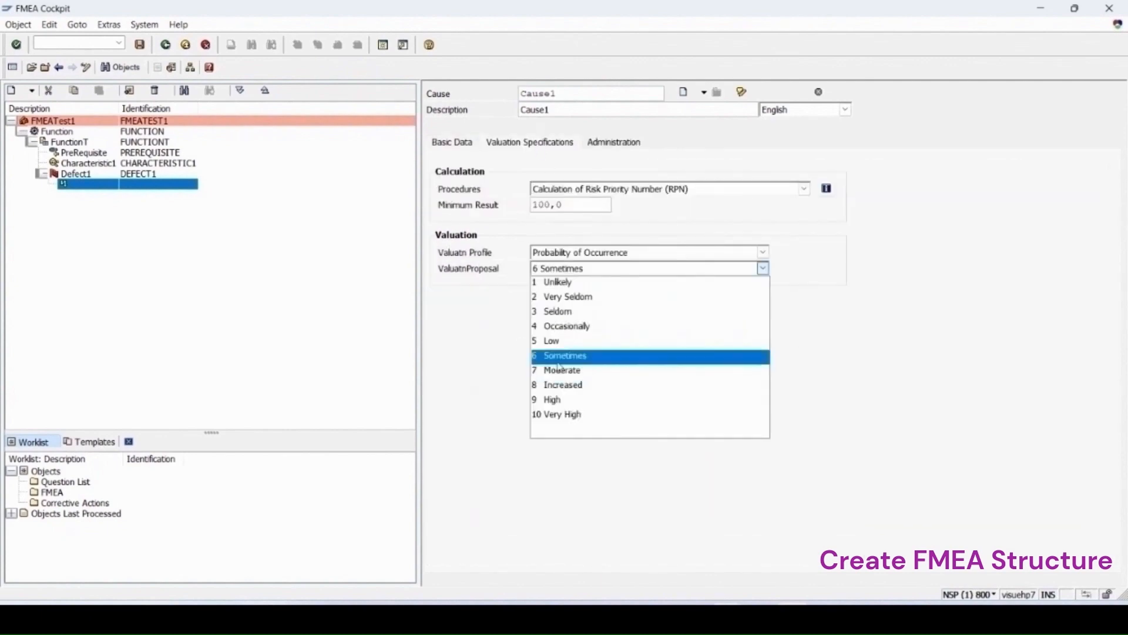
click(555, 341)
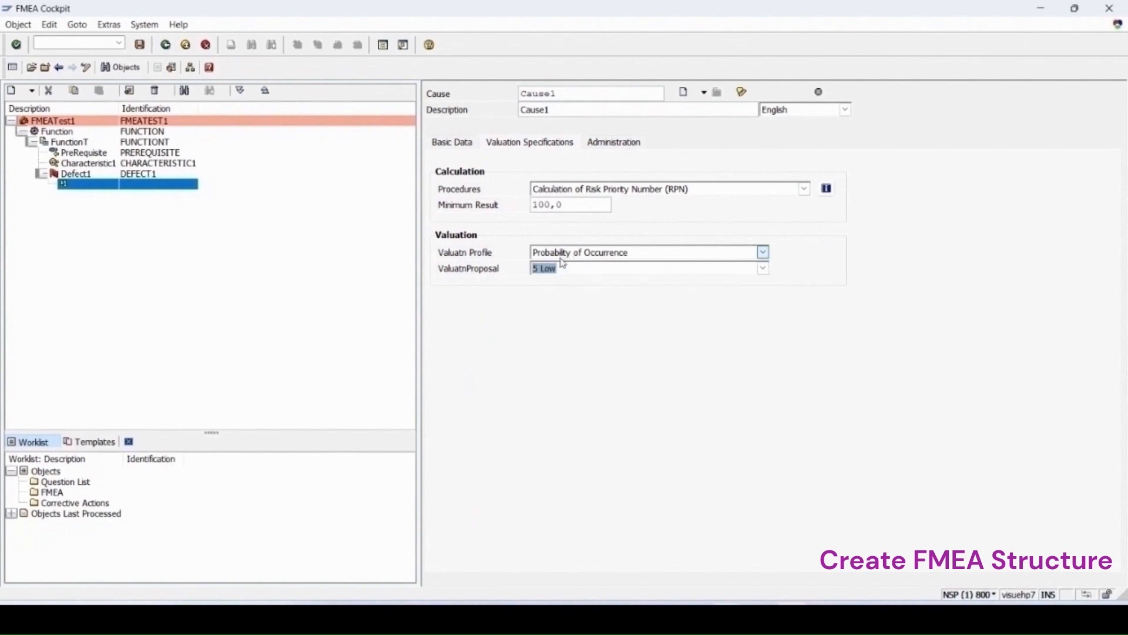
key(Return)
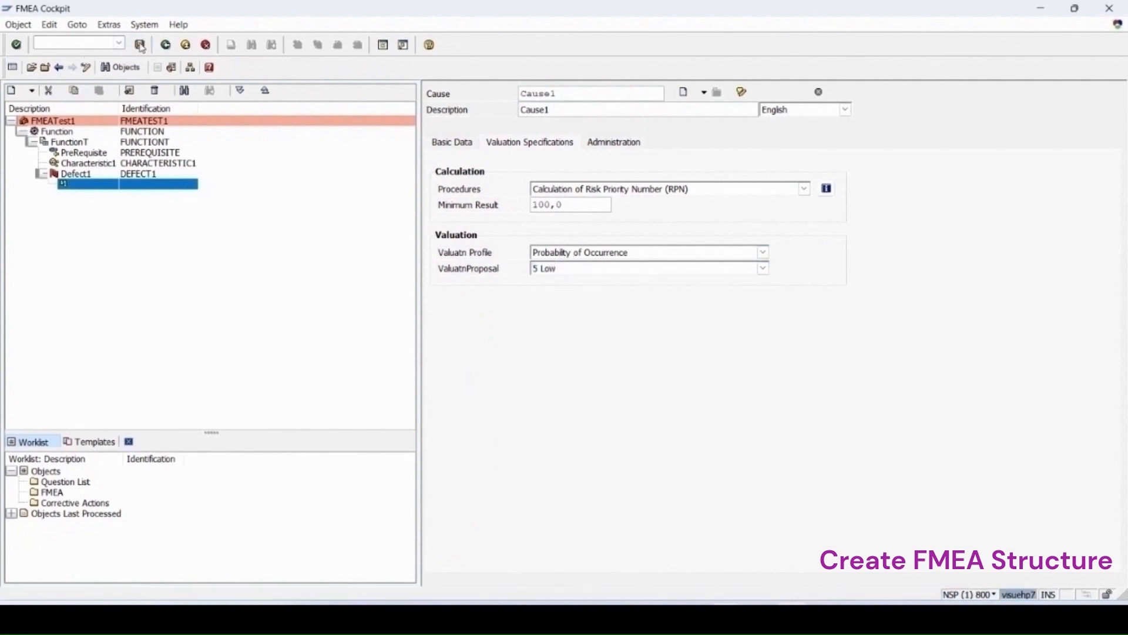
Create a preventive action under Cause1 with Preventive1 as identification and description and a target valuation of 6 Sometimes
right_click(89, 192)
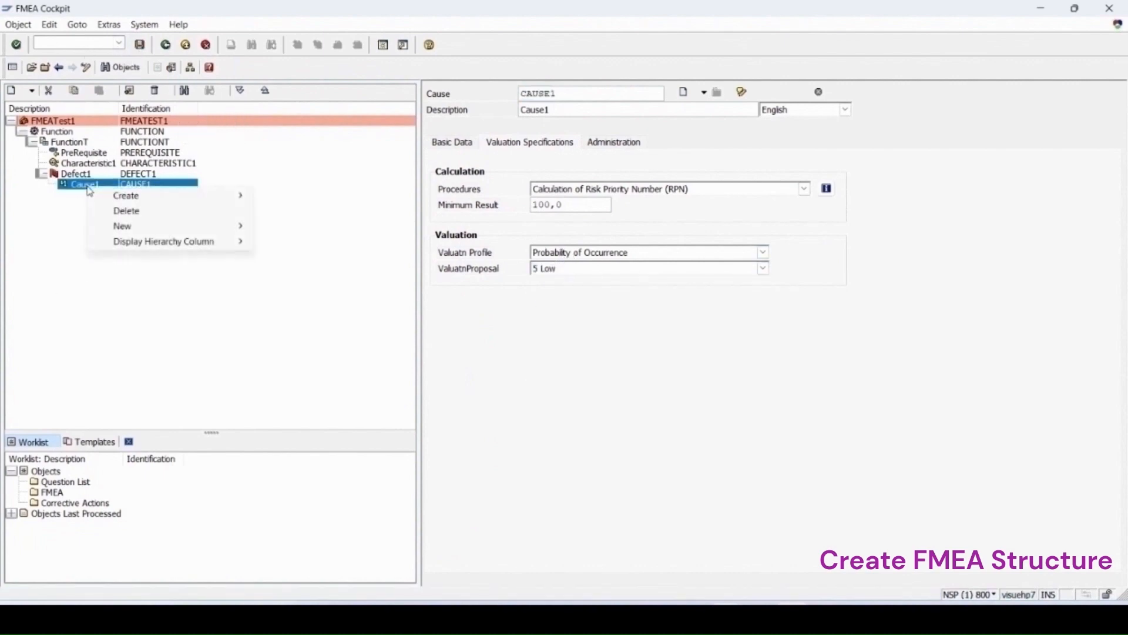
mouse_move(125, 195)
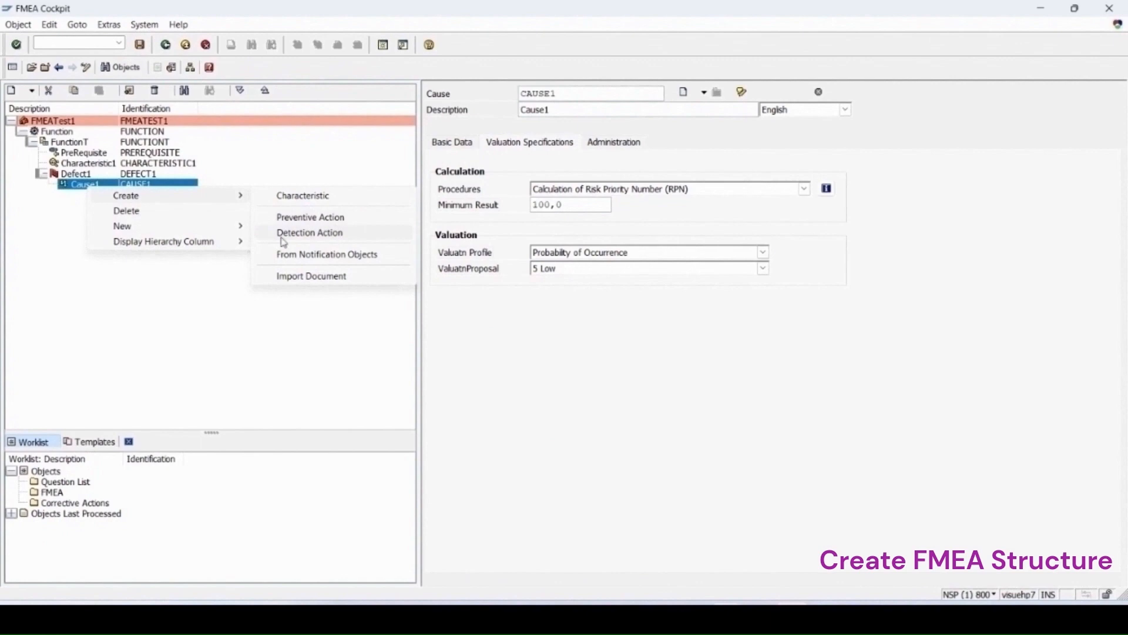
click(326, 218)
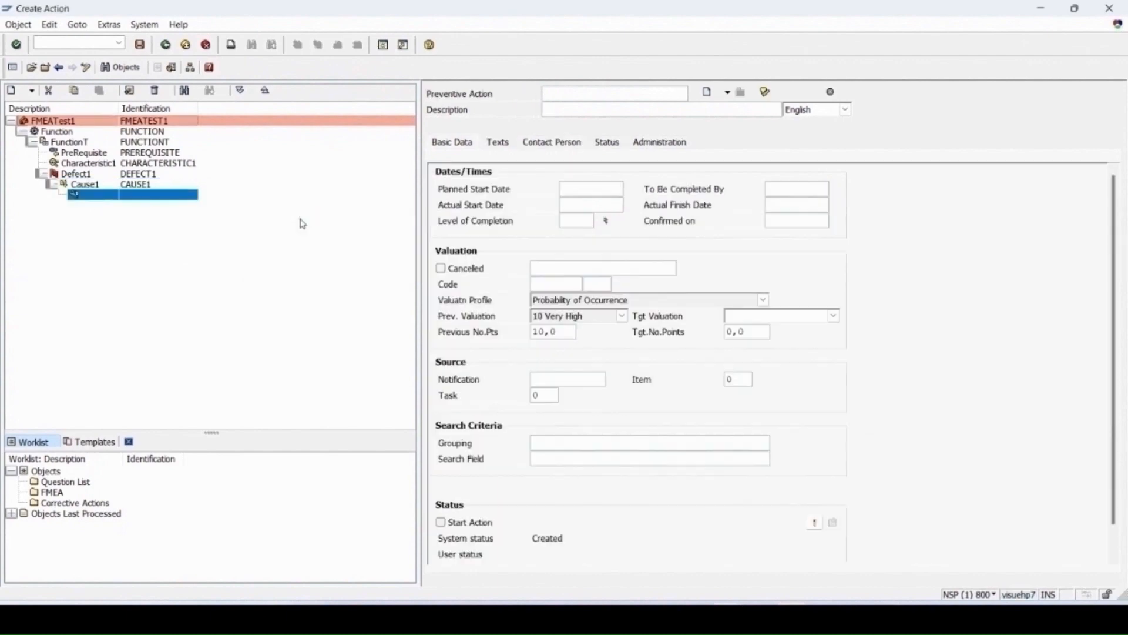
click(560, 95)
click(555, 96)
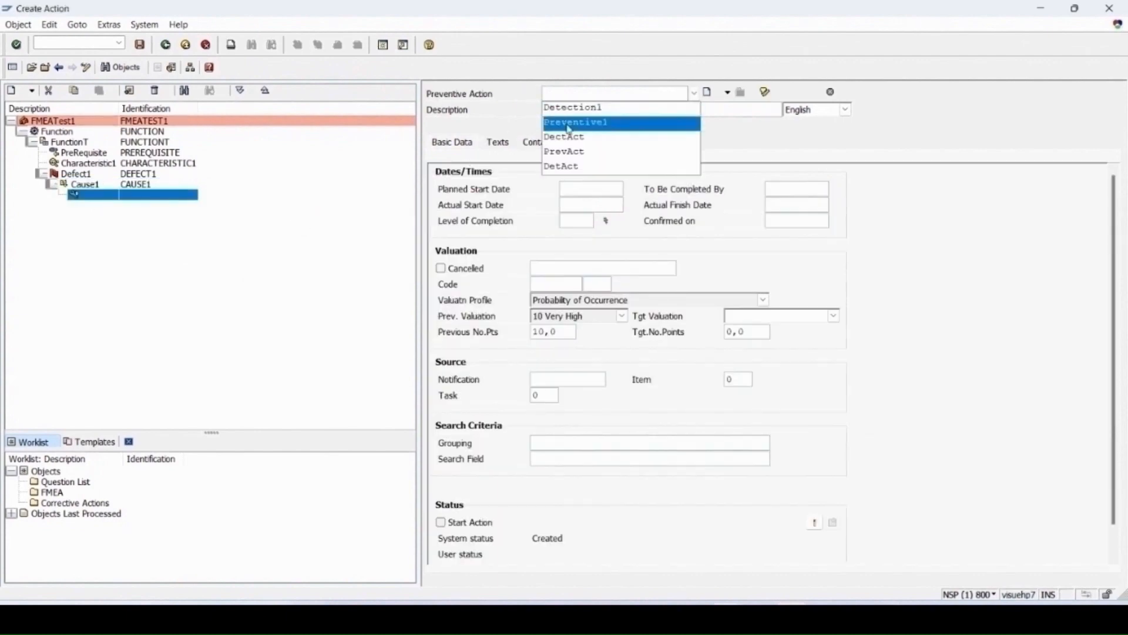
click(559, 123)
click(558, 112)
text(Preventive1)
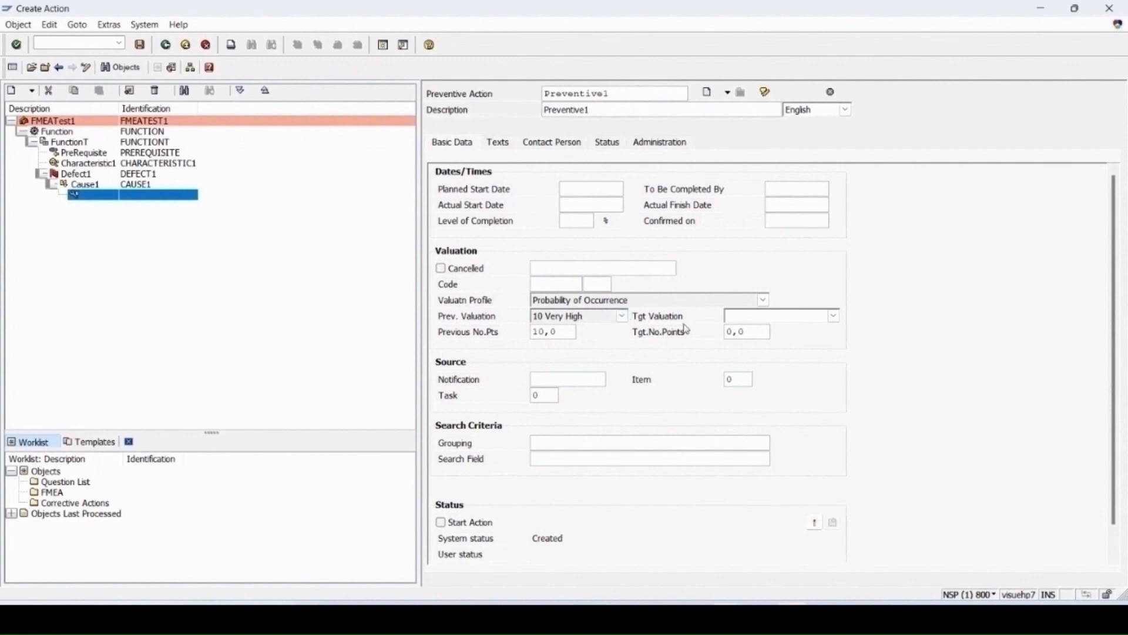
click(795, 317)
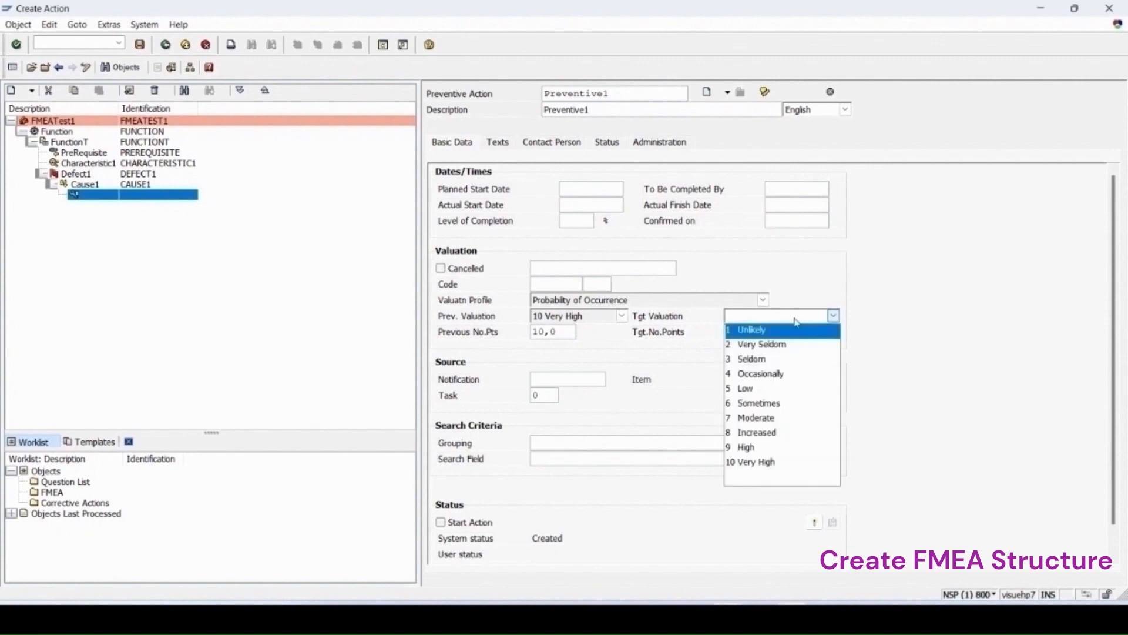
click(755, 403)
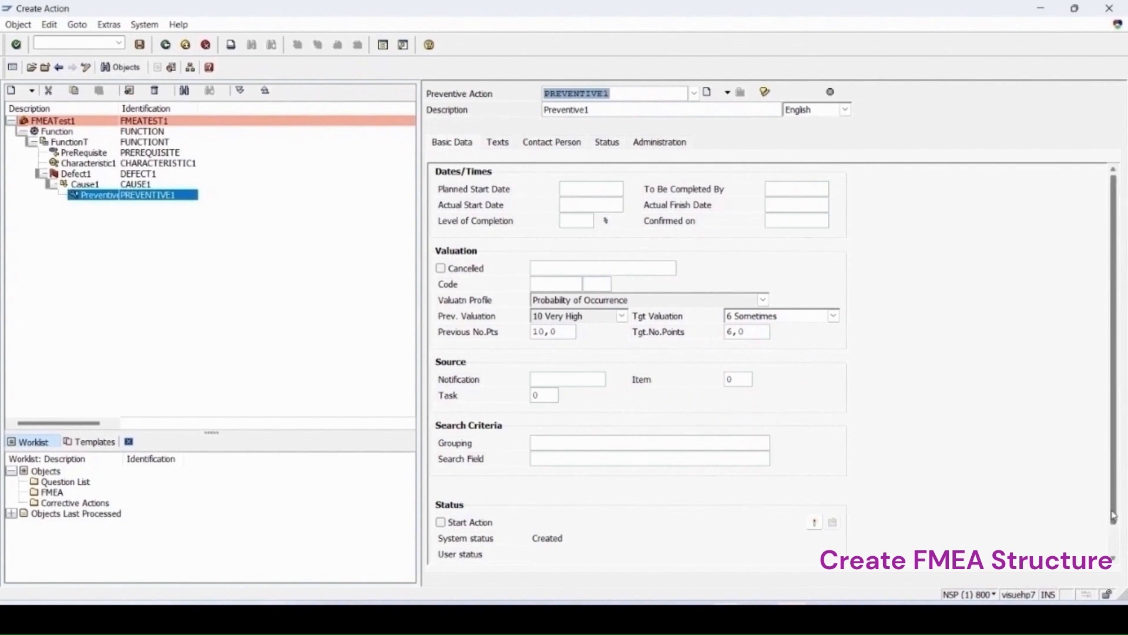
scroll(1127, 479, down, 1)
Create a detection action under Cause1 with Detection1 as identification and description and a target valuation of 4 Satisfactory (>=99.7%)
click(74, 184)
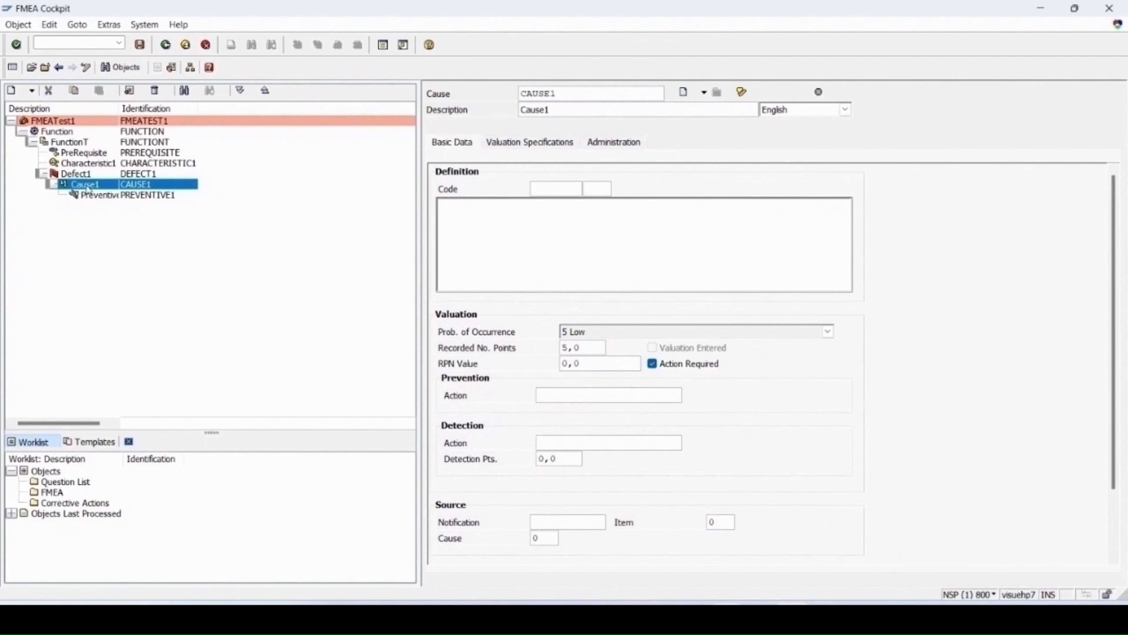
right_click(88, 189)
mouse_move(217, 200)
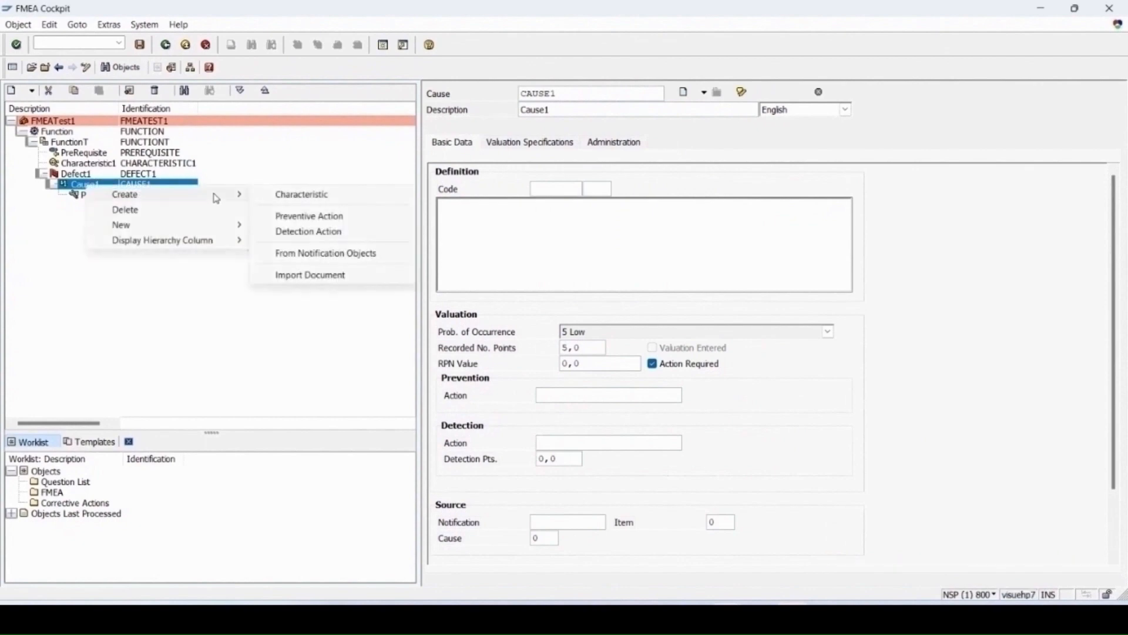
click(310, 232)
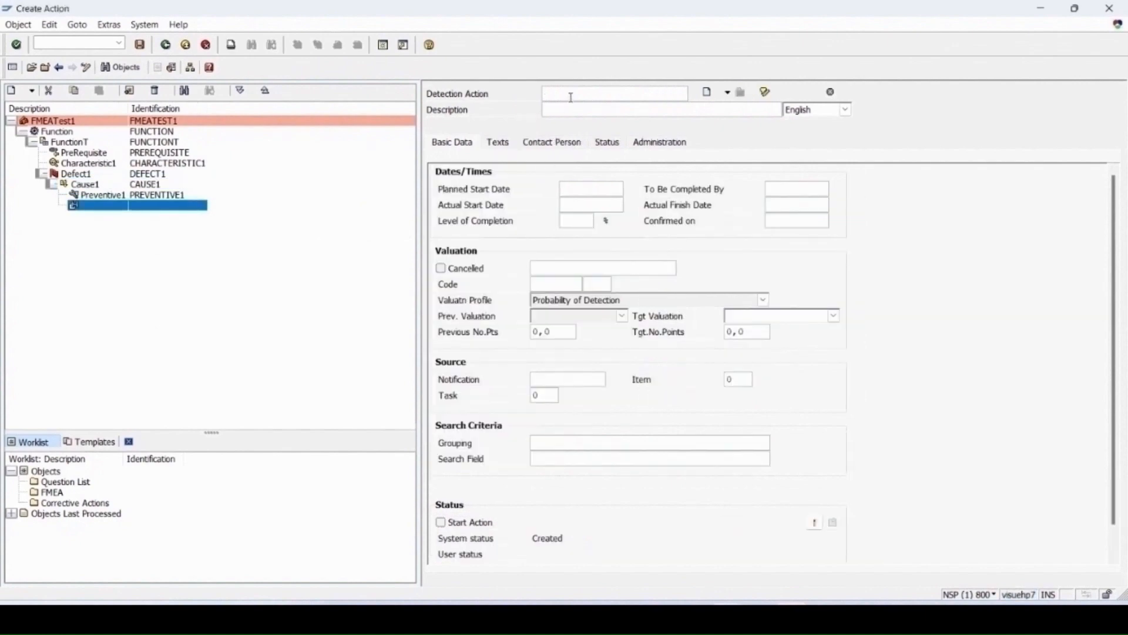
click(571, 94)
click(570, 123)
click(557, 109)
click(578, 108)
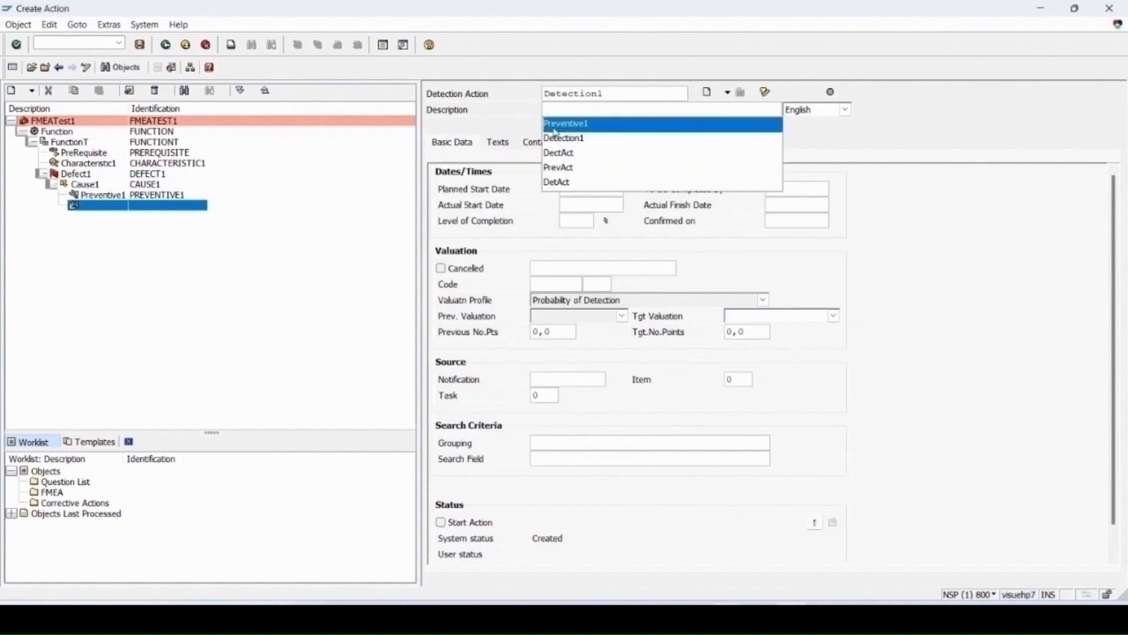
click(573, 121)
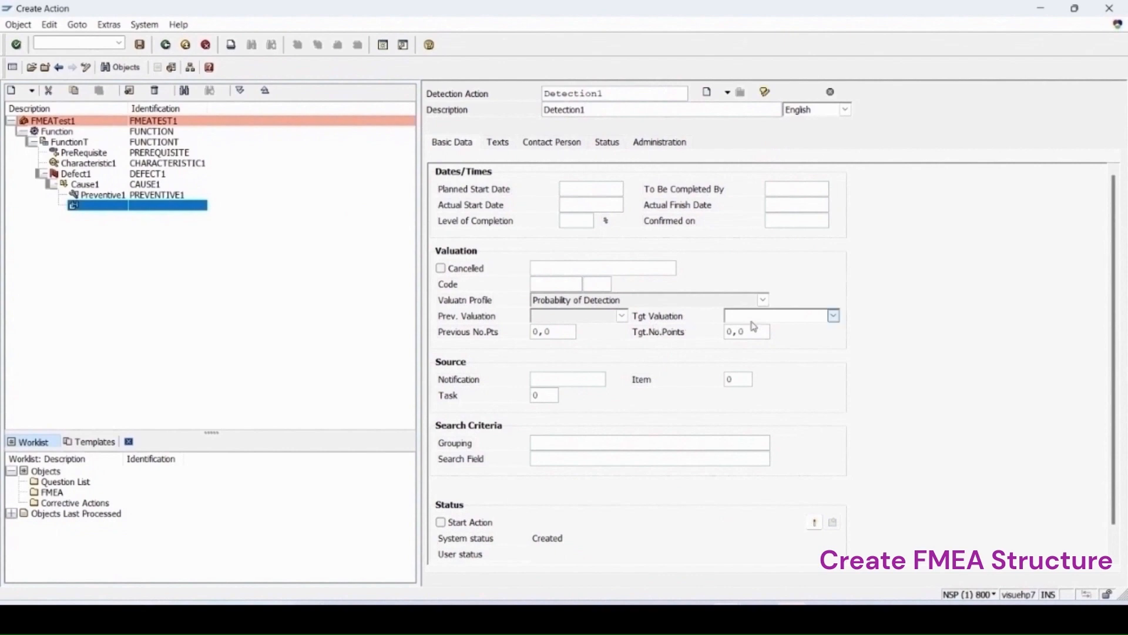
click(810, 320)
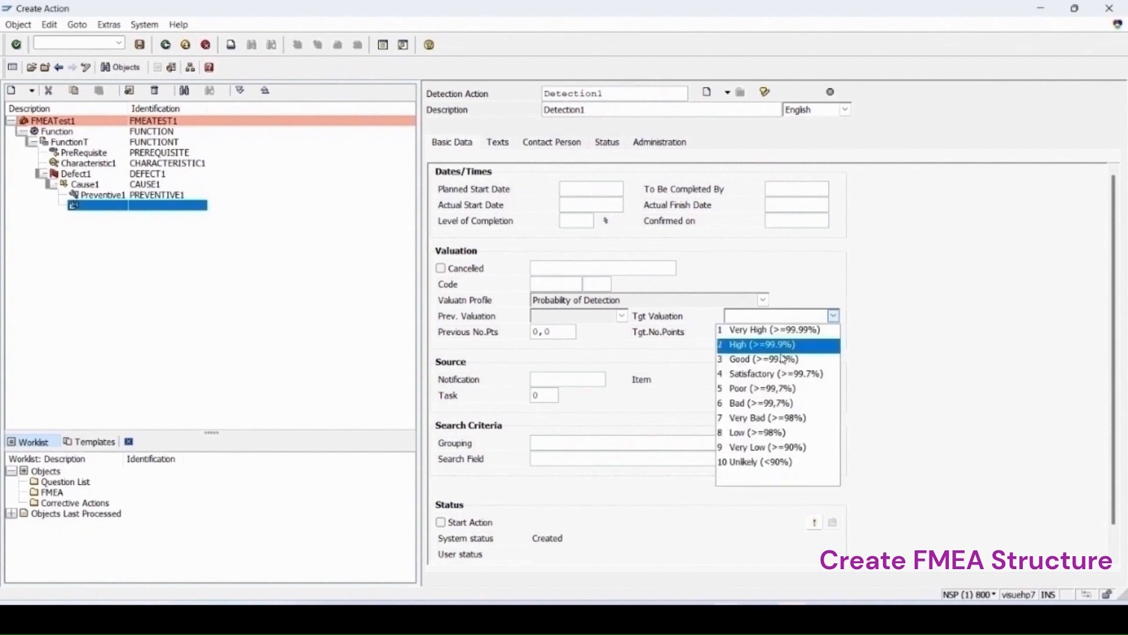
click(775, 382)
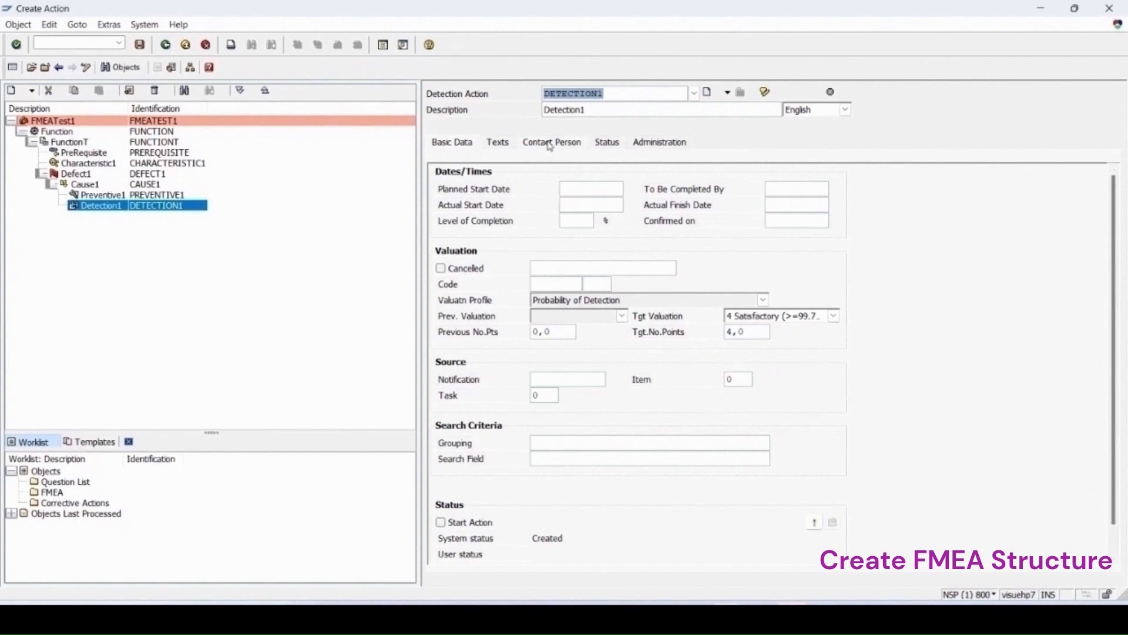
Review Detection1's texts, contact person, status and administration data, and save the FMEA
click(500, 144)
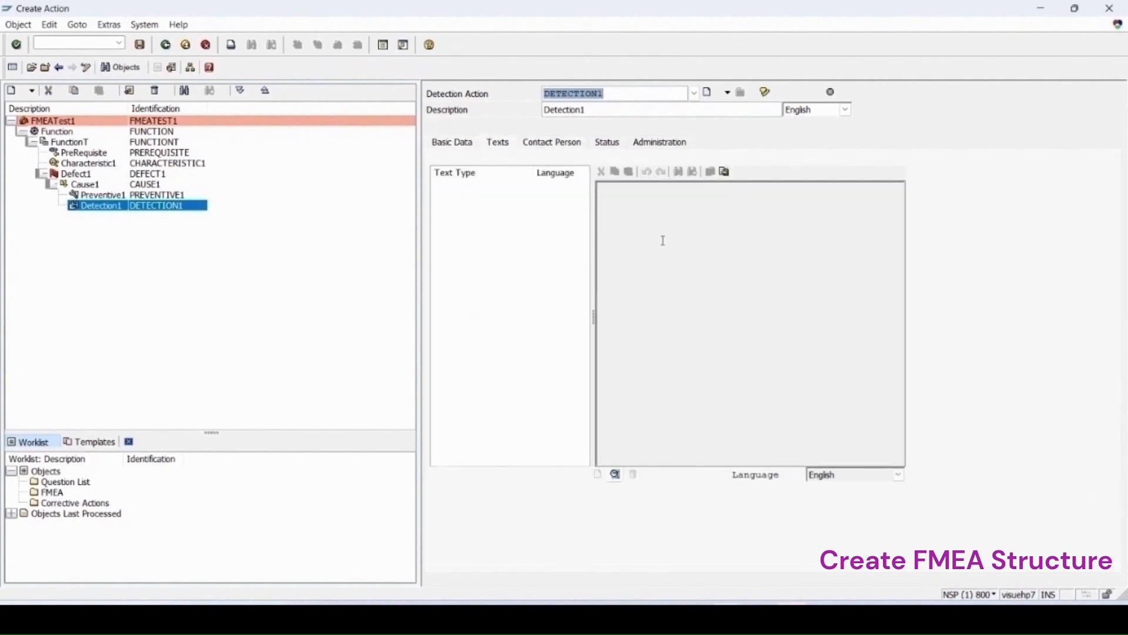
click(553, 146)
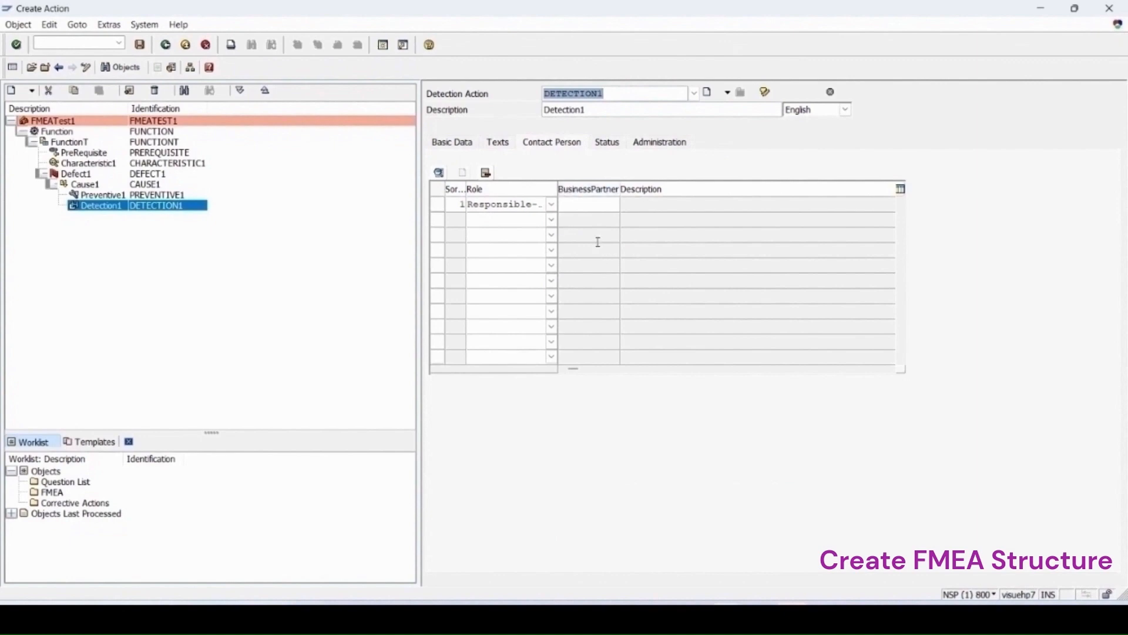
click(607, 145)
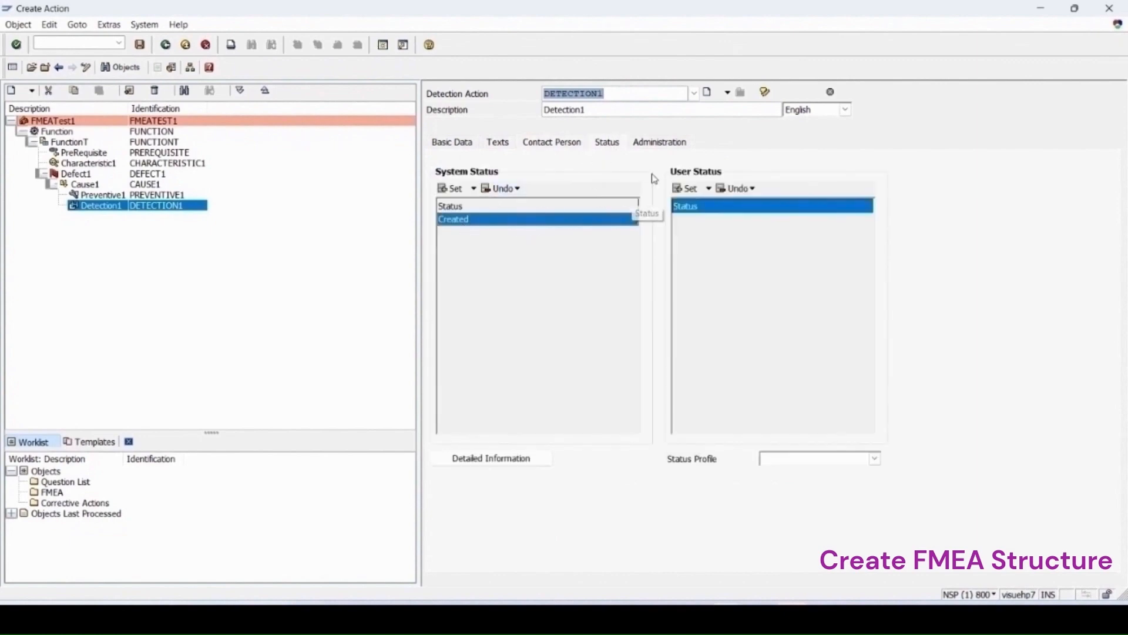
click(660, 143)
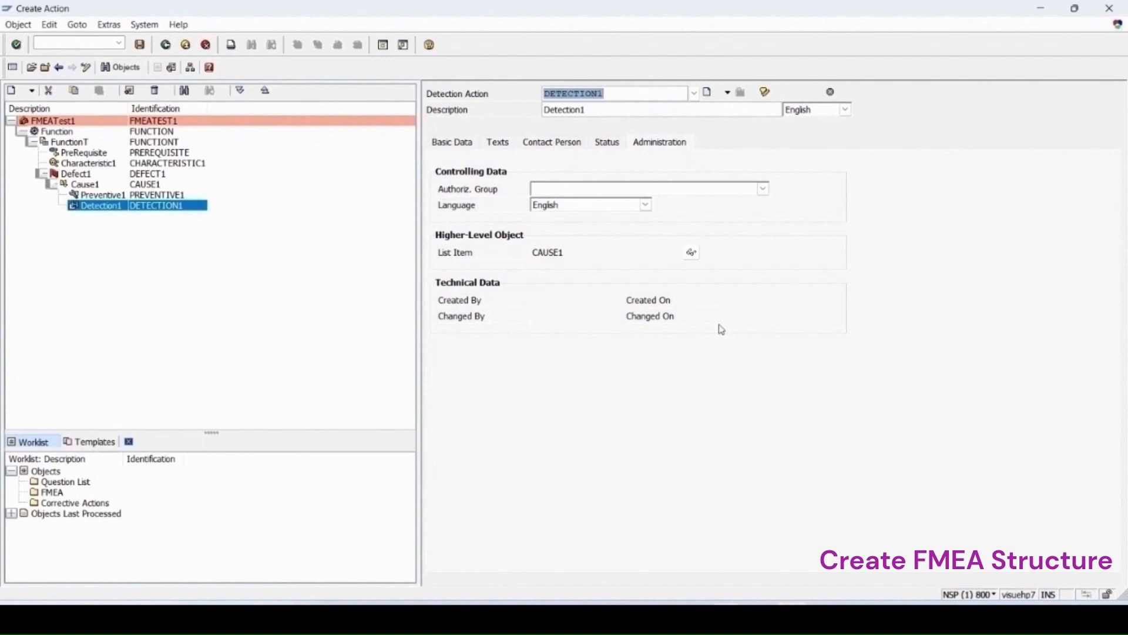
click(140, 47)
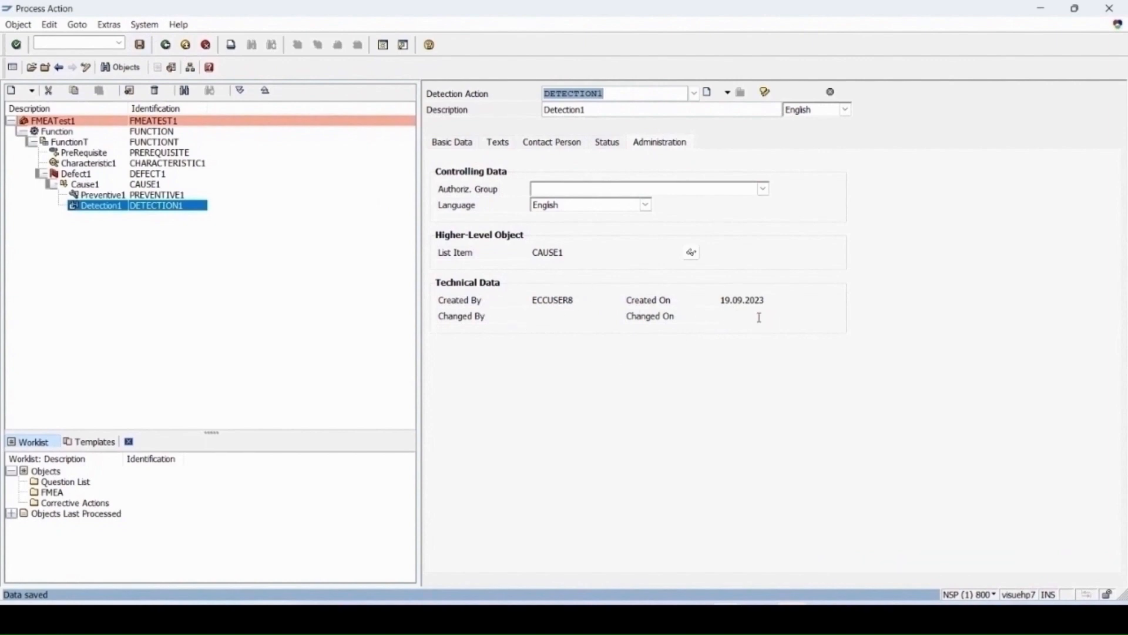
Create an effect under Defect1 with Effect1 as both its identification and description
click(73, 174)
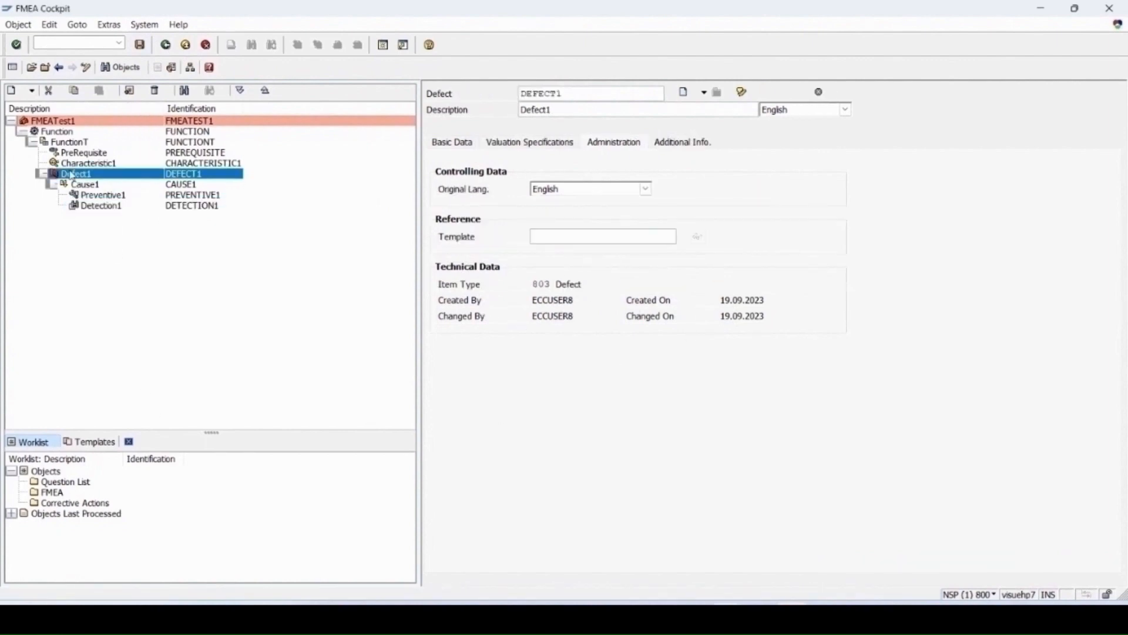
right_click(76, 177)
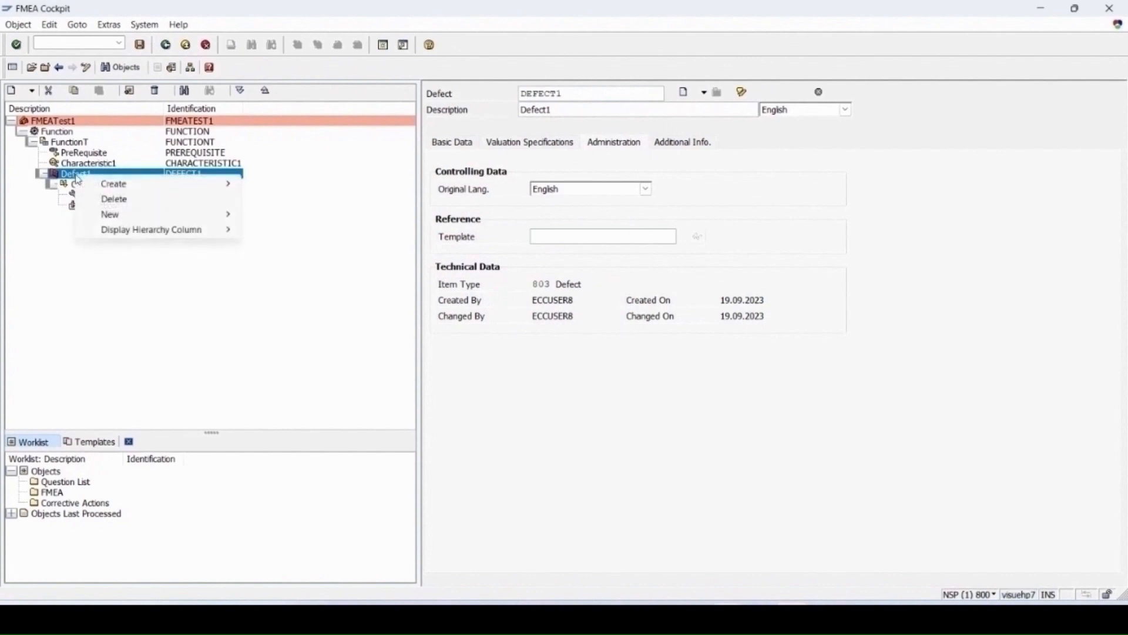
mouse_move(150, 184)
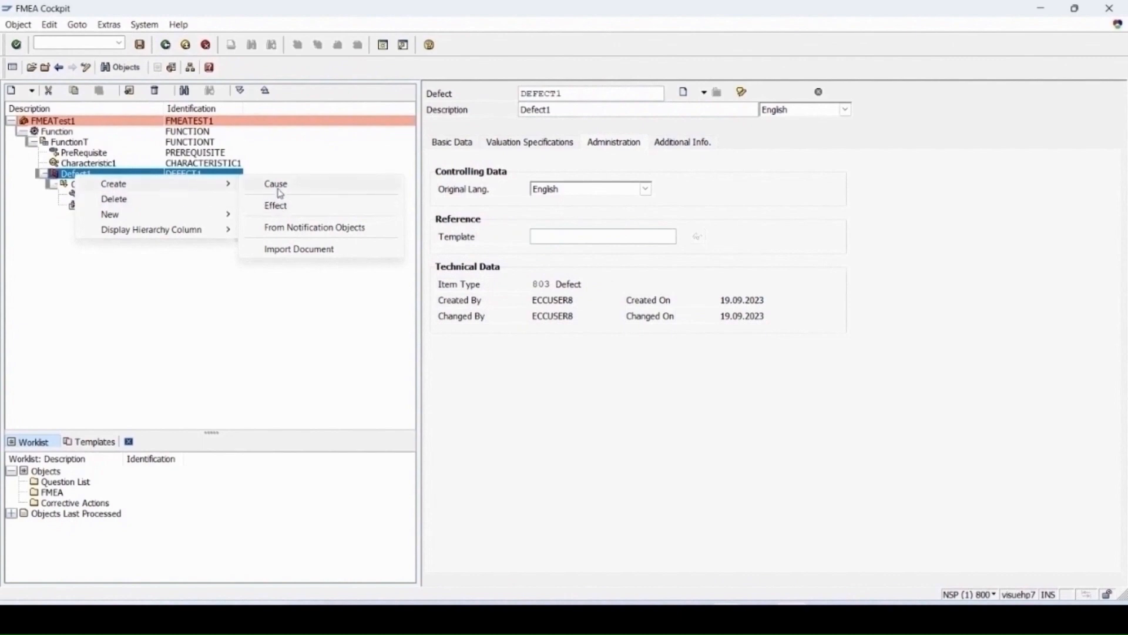
click(280, 207)
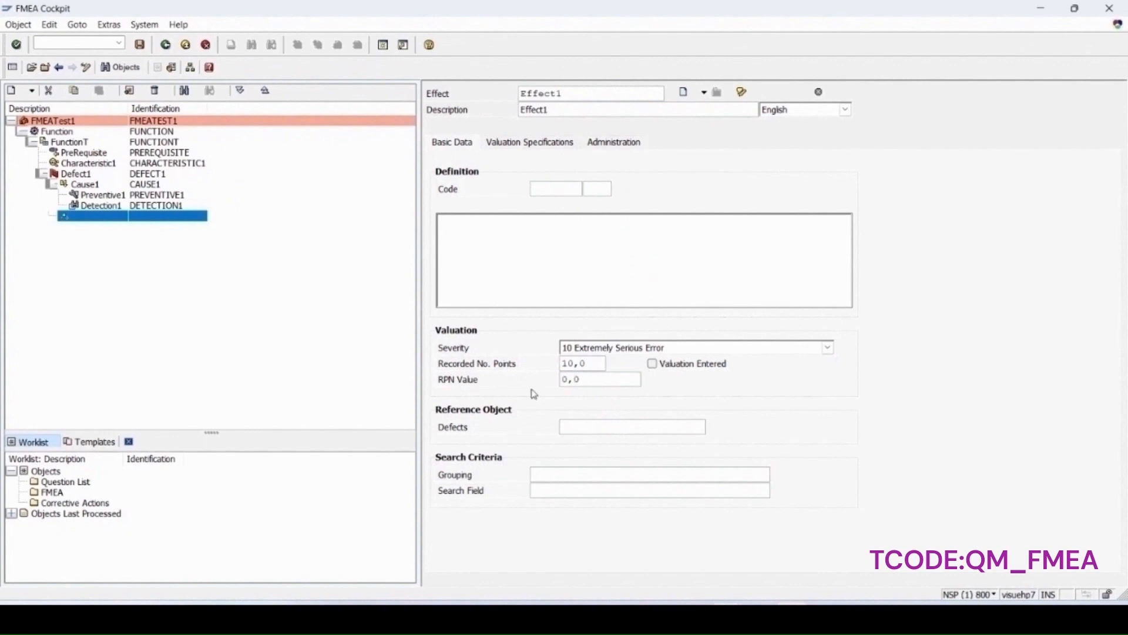
Set Effect1's severity valuation proposal to 5 Medium Error in the valuation specifications and save the FMEA
click(515, 144)
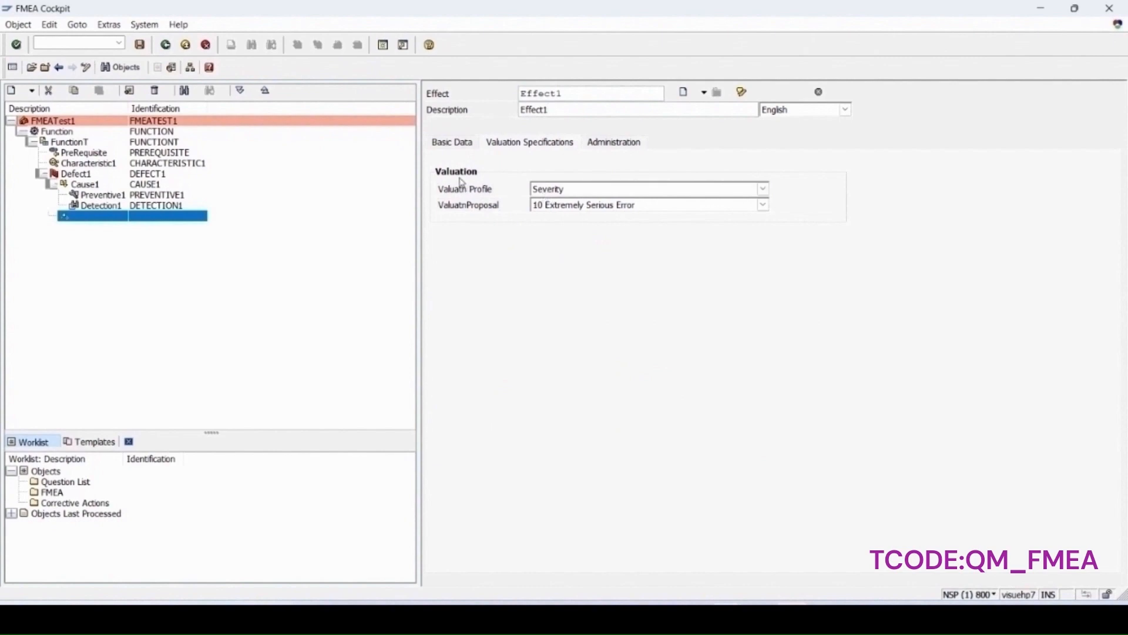
click(597, 213)
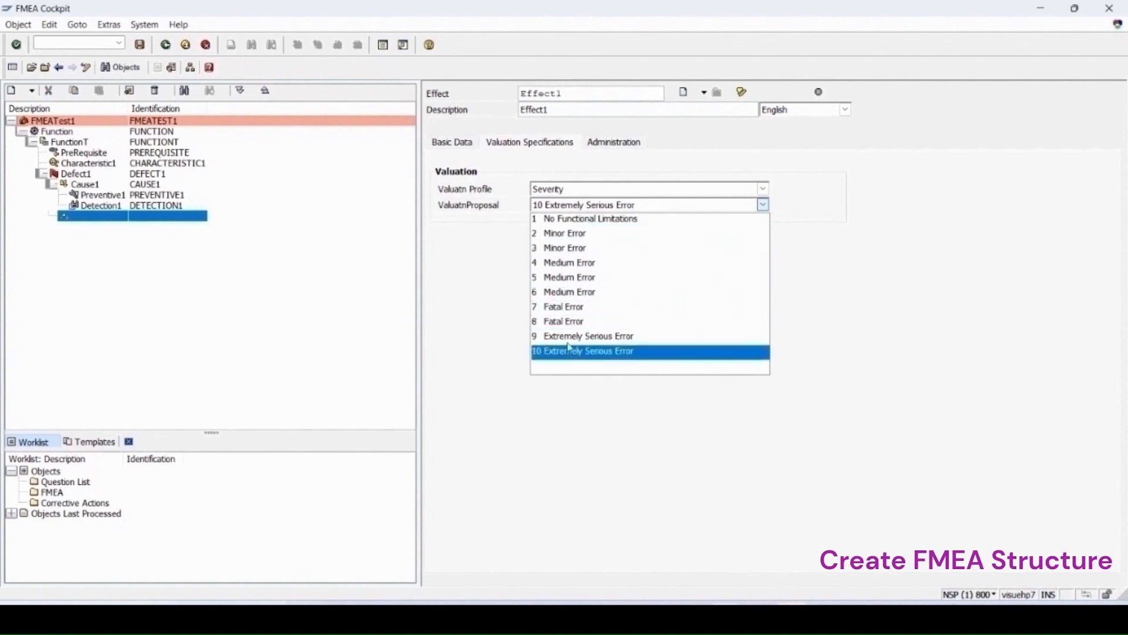
click(592, 280)
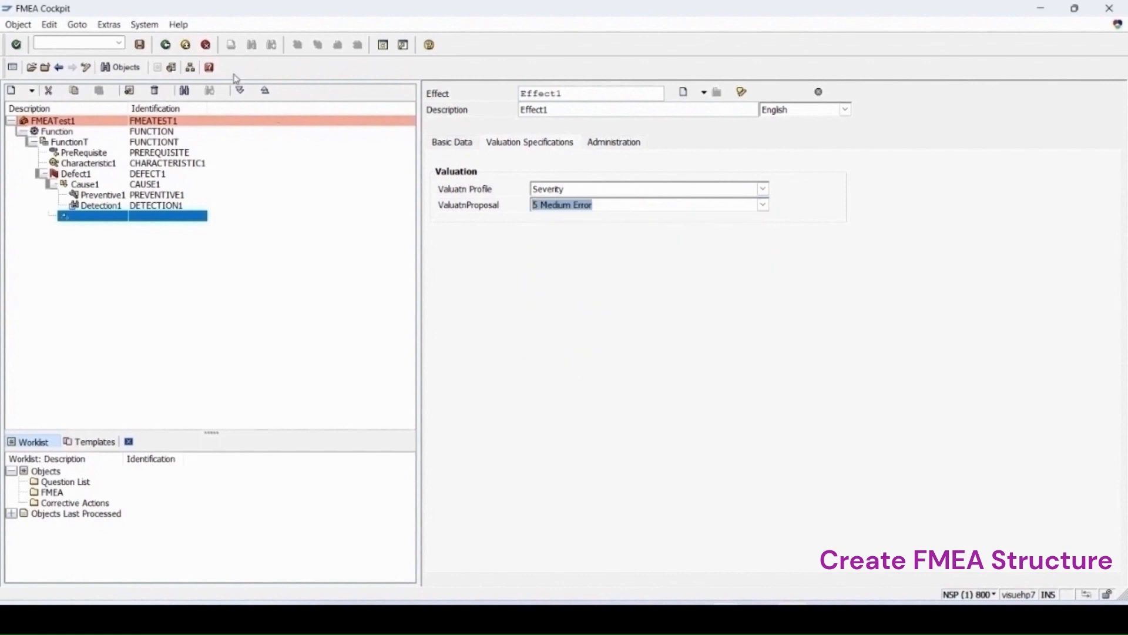
click(140, 47)
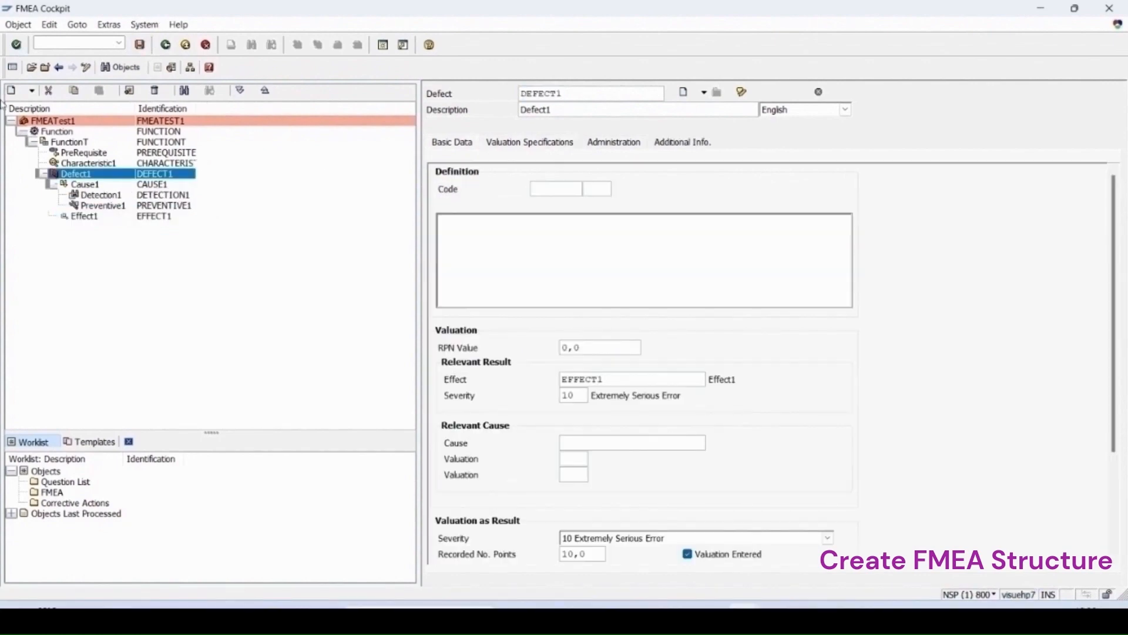
Widen the structure tree's description column and examine the severity and RPN data of Effect1 and Defect1
drag(134, 106, 153, 106)
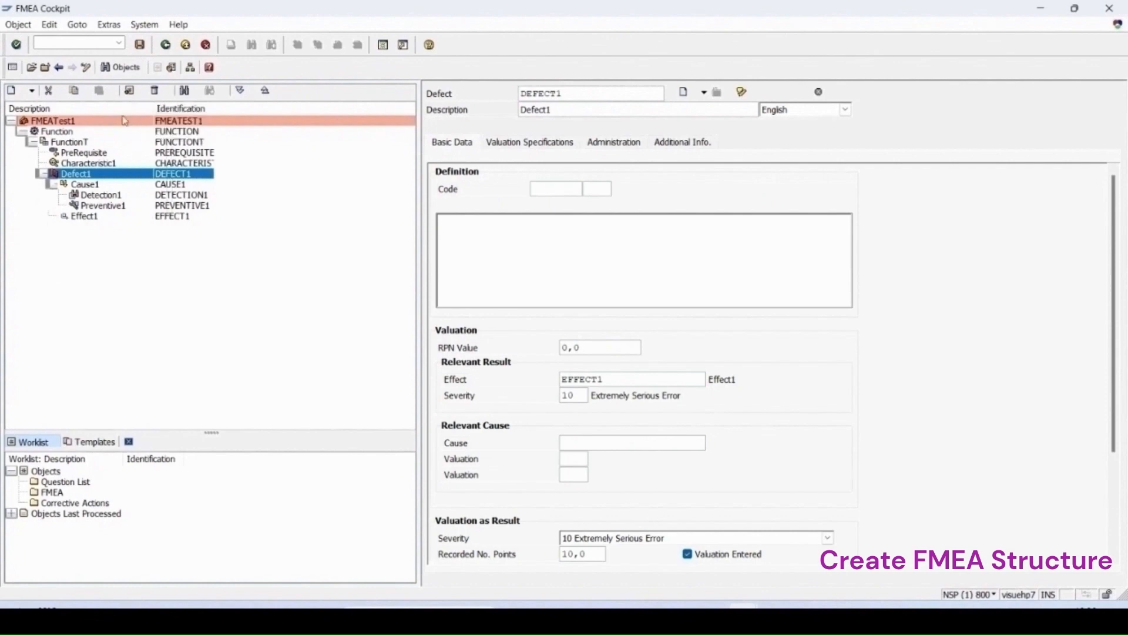
drag(33, 123, 32, 135)
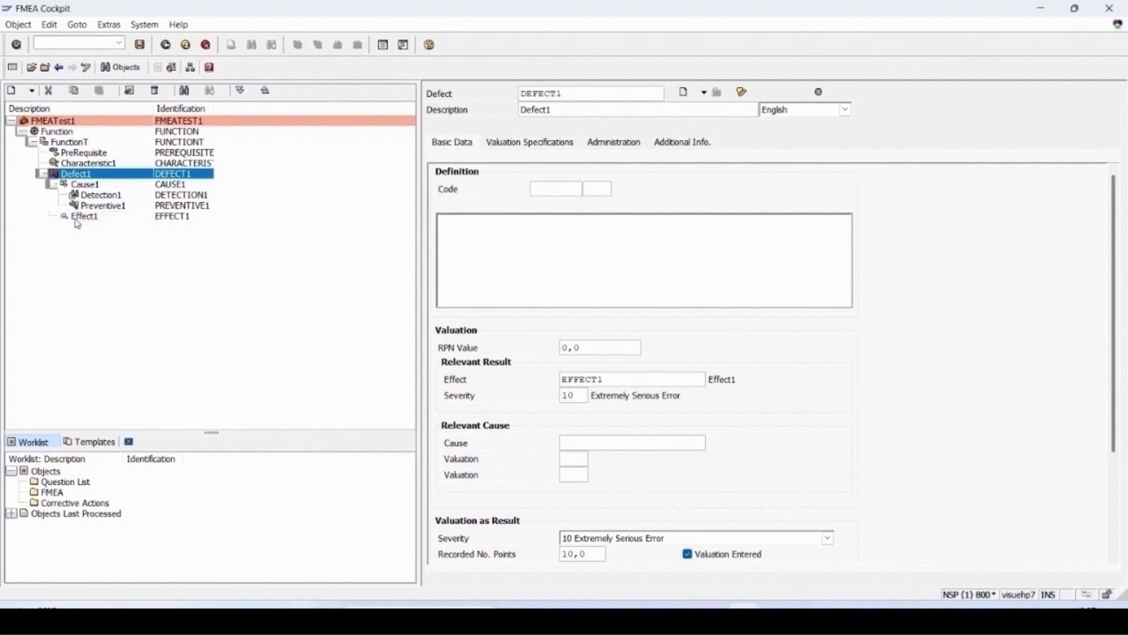
click(78, 221)
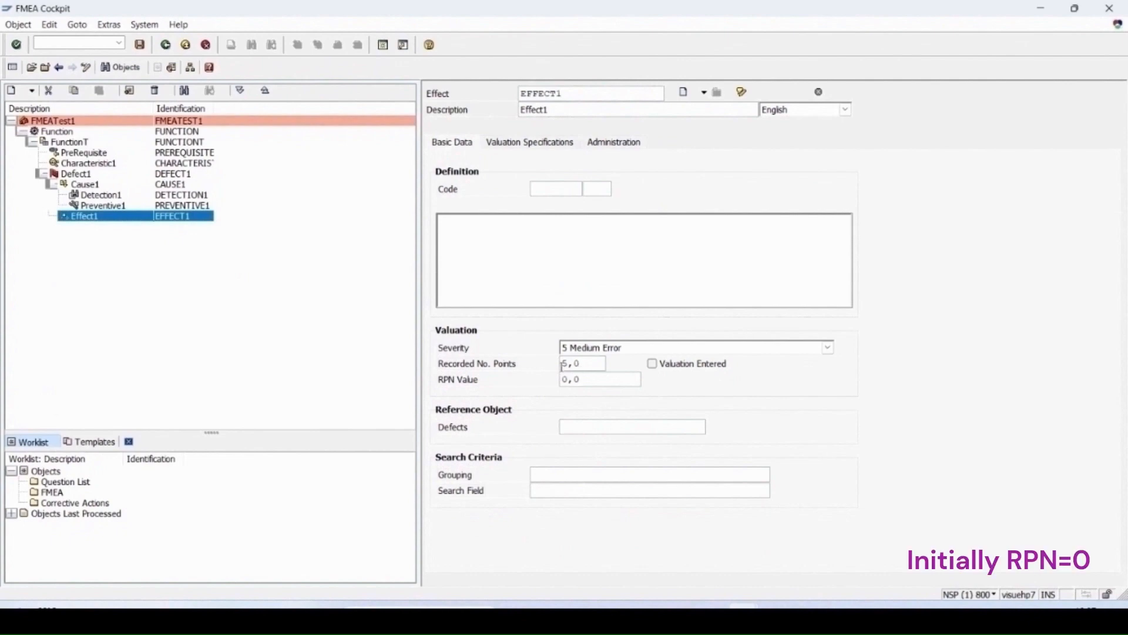
click(78, 178)
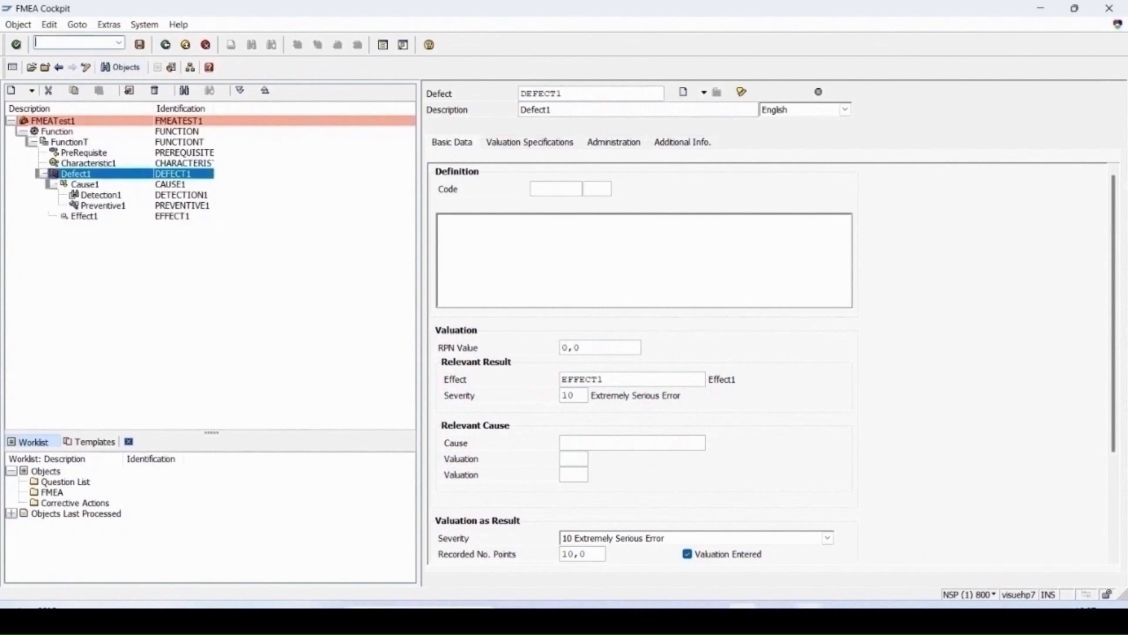
Switch to the control plan transaction QPCP and start creating a control plan of type Prototype
click(120, 47)
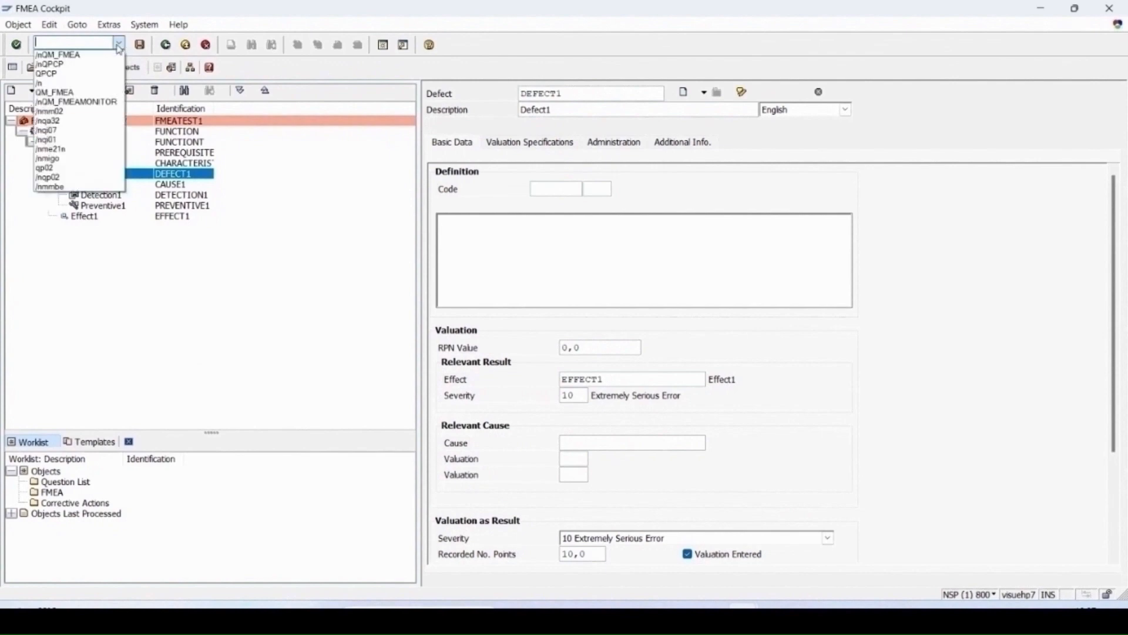
click(58, 66)
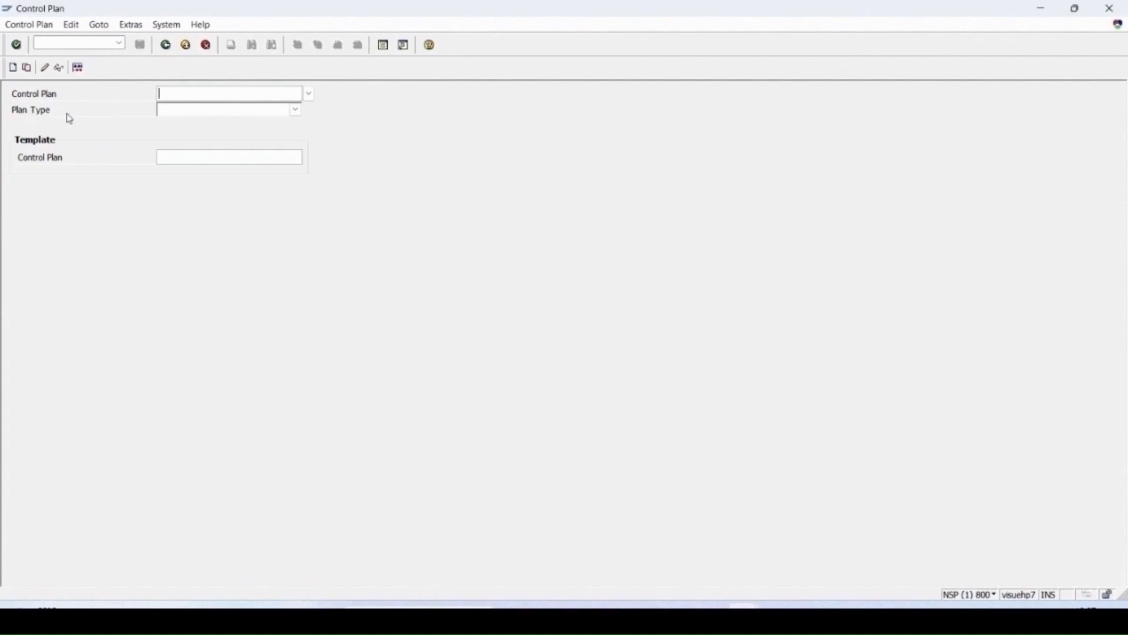
click(179, 112)
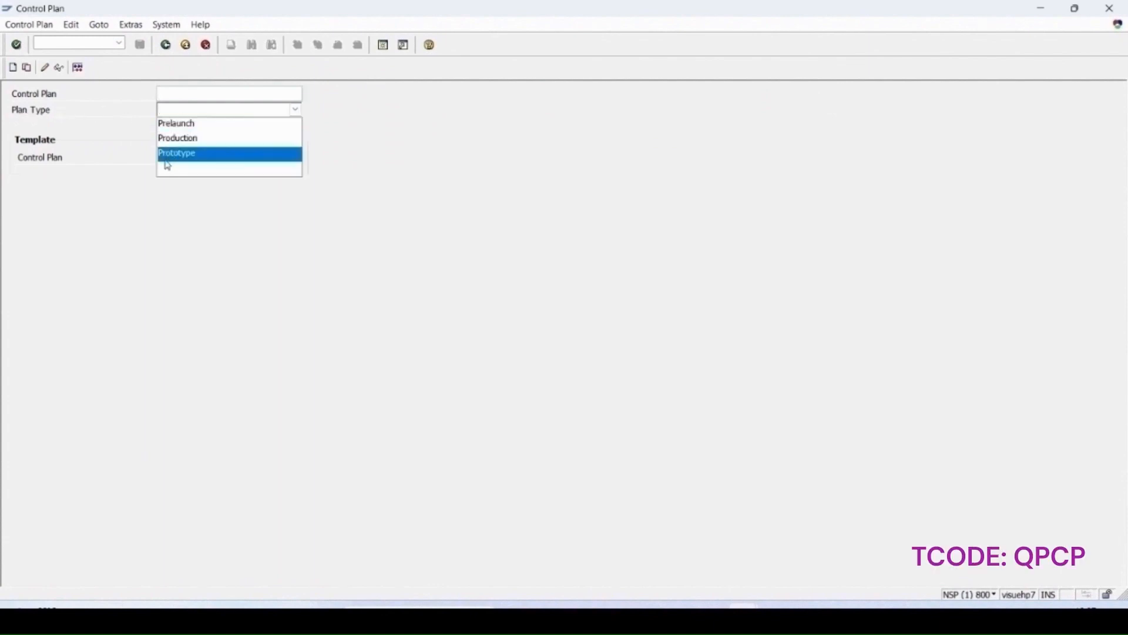
click(176, 154)
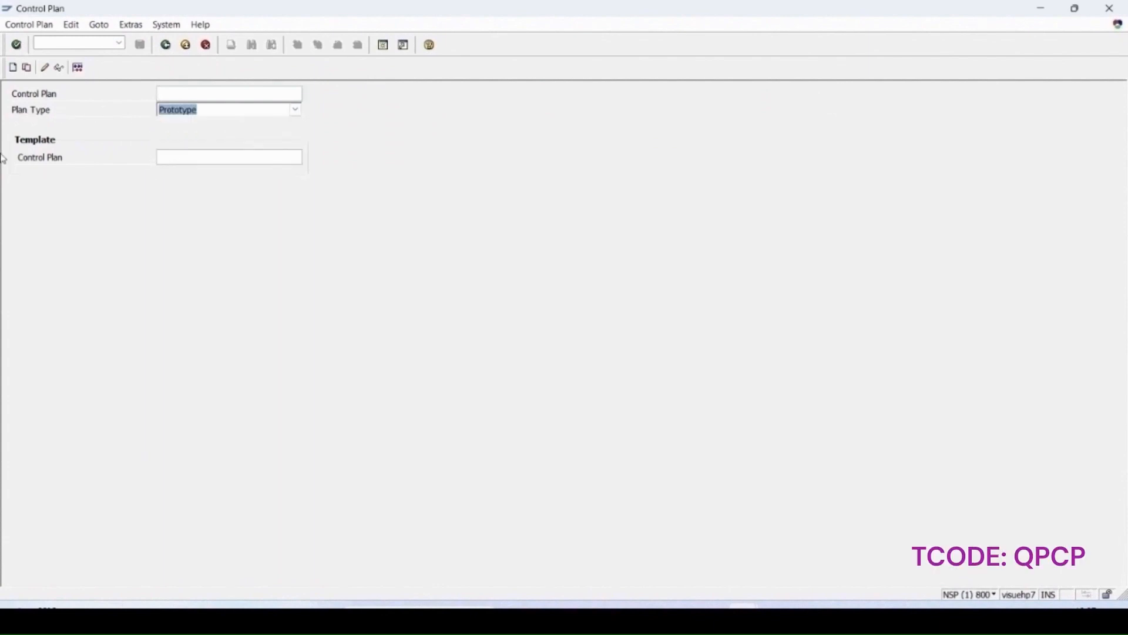
click(12, 69)
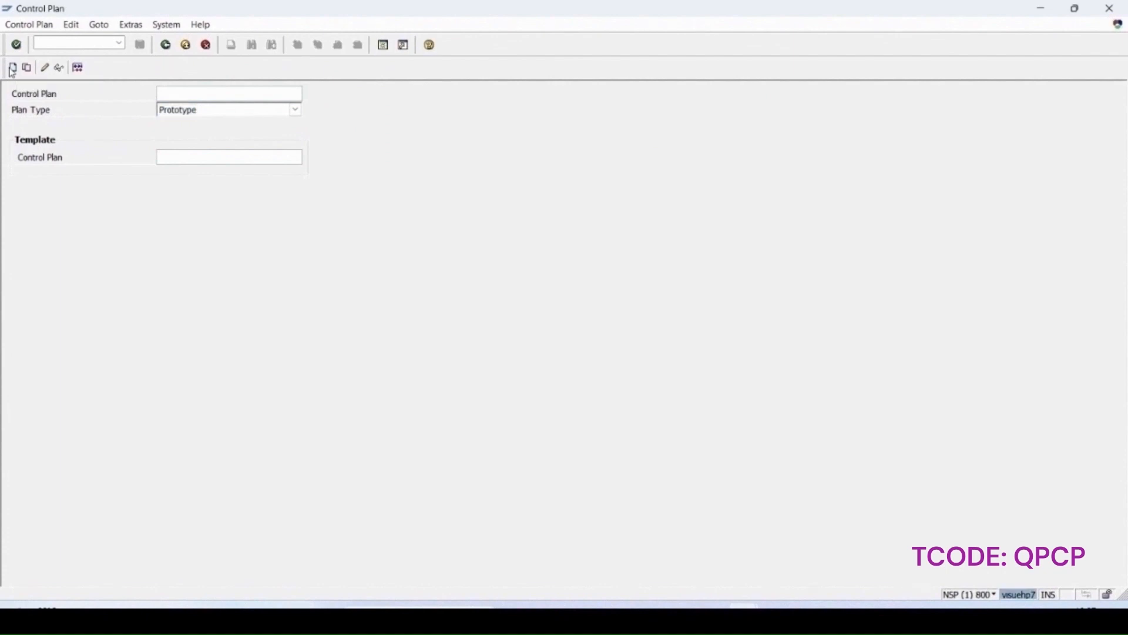
Name the control plan CPTest and assign material 1020 and plant 1100 in its structure specifications
text(C)
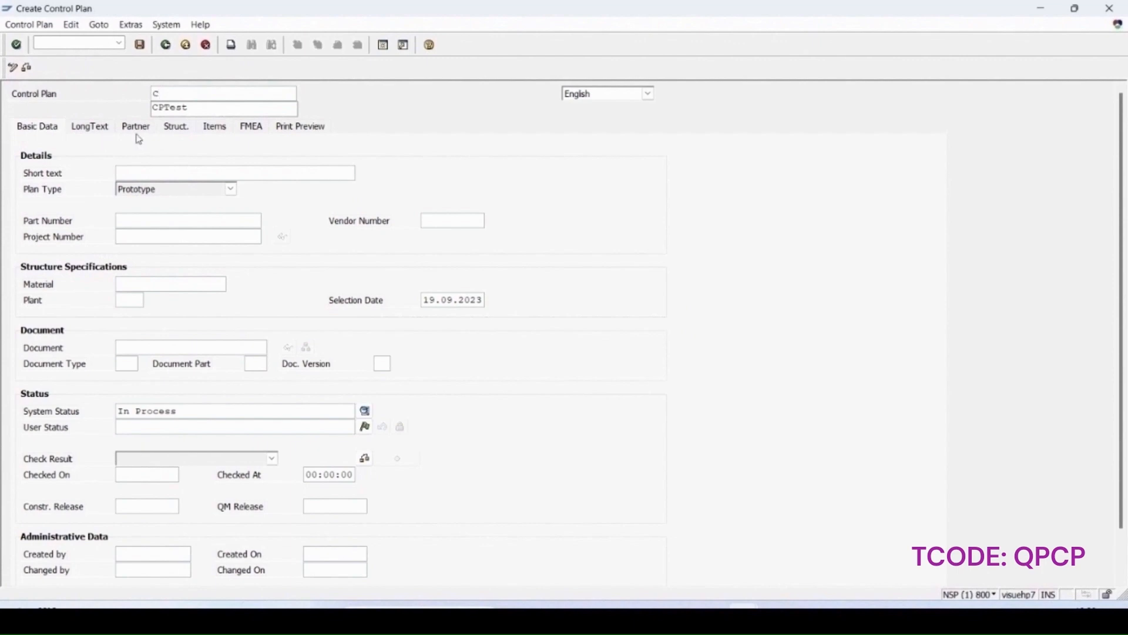
click(171, 110)
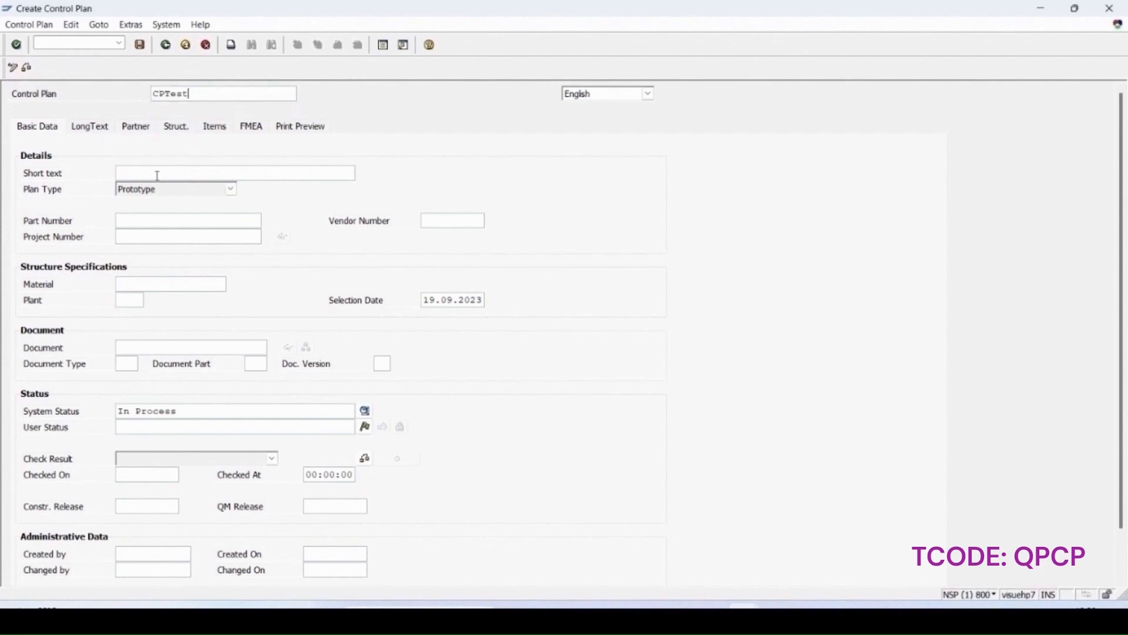
key(Return)
text(1020)
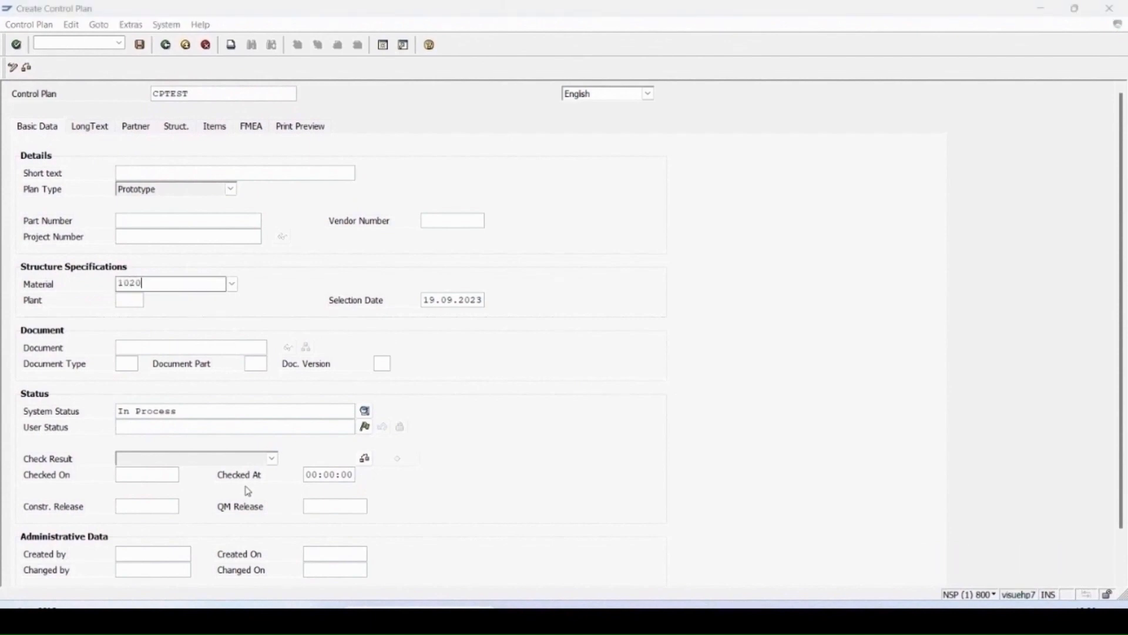
click(128, 303)
text(1100)
key(Return)
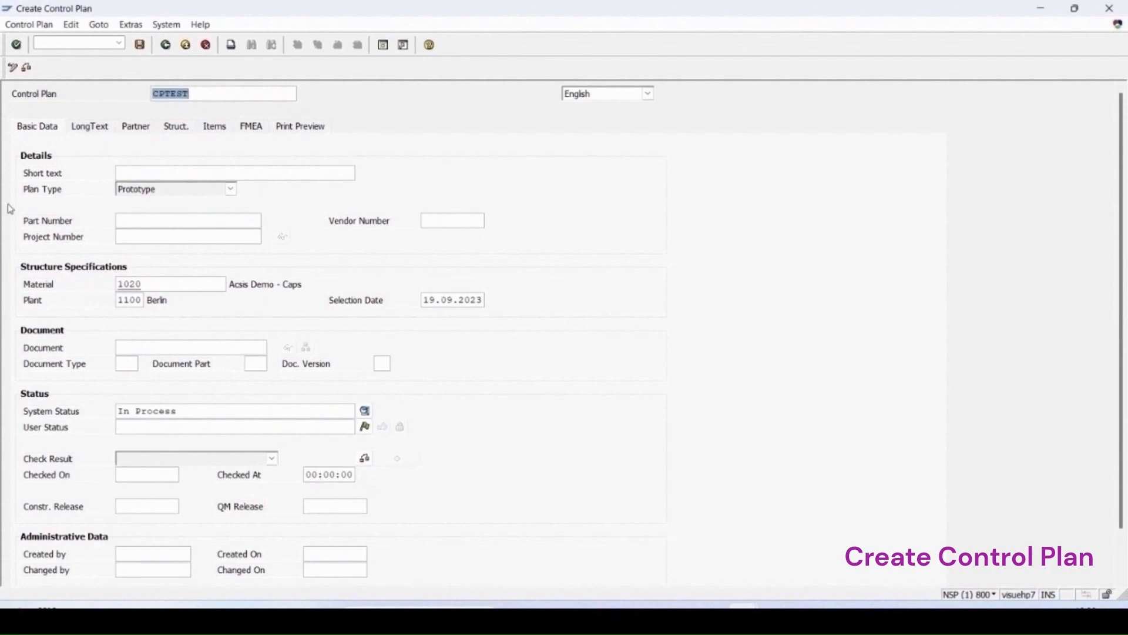
Enter "comments" as the control plan's long text
click(89, 127)
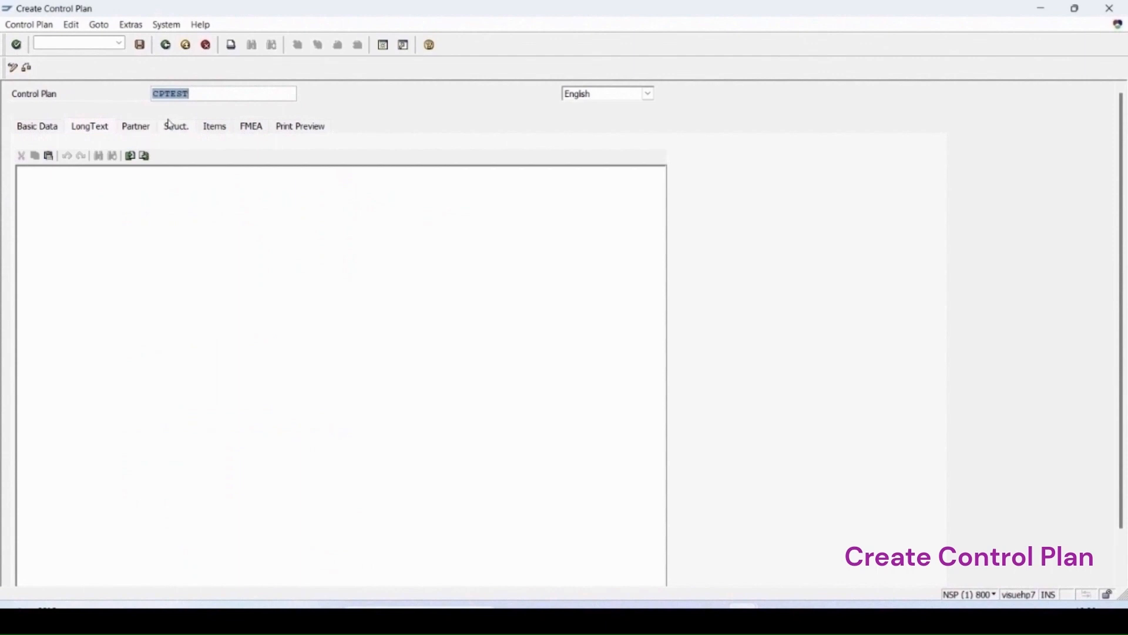
click(58, 226)
text(come)
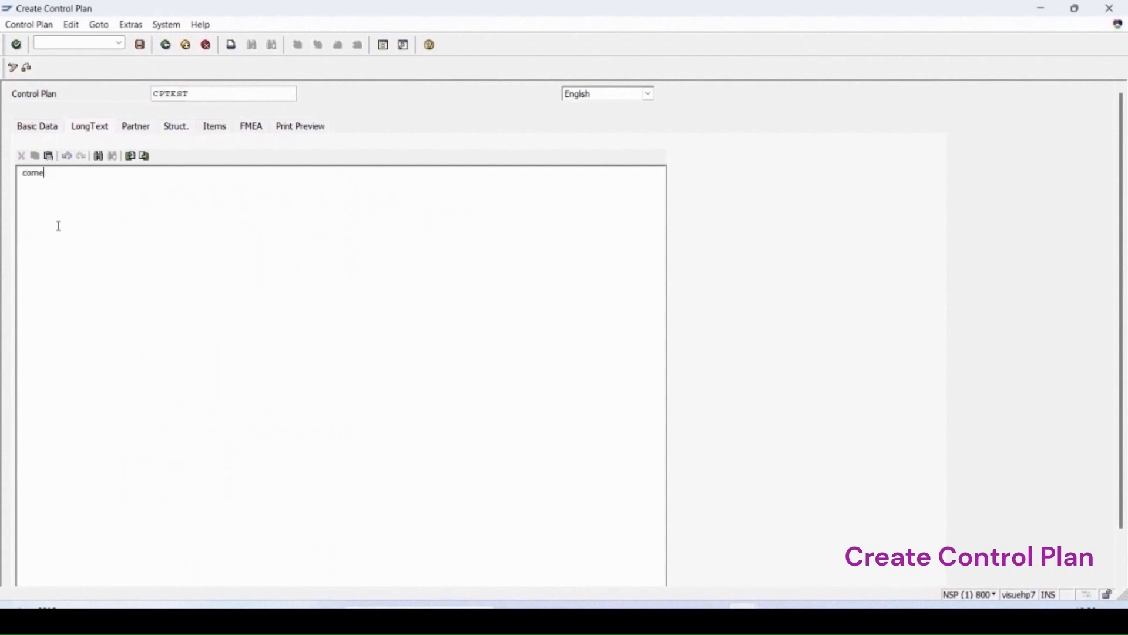
text(ments)
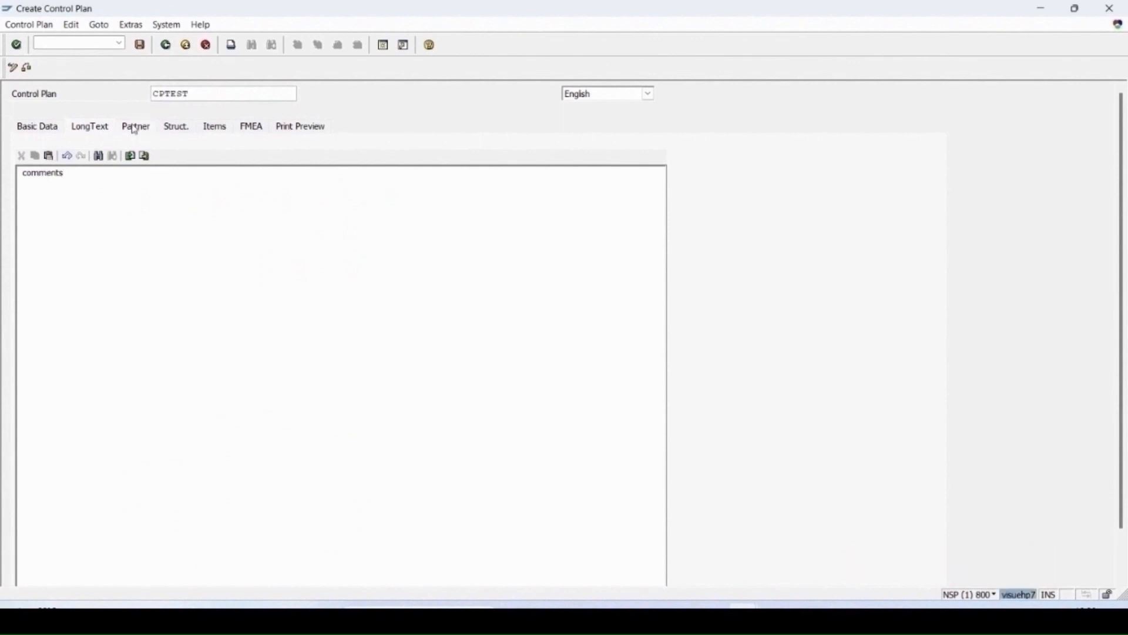
Review the control plan's partner assignments, object structure and item list
click(136, 128)
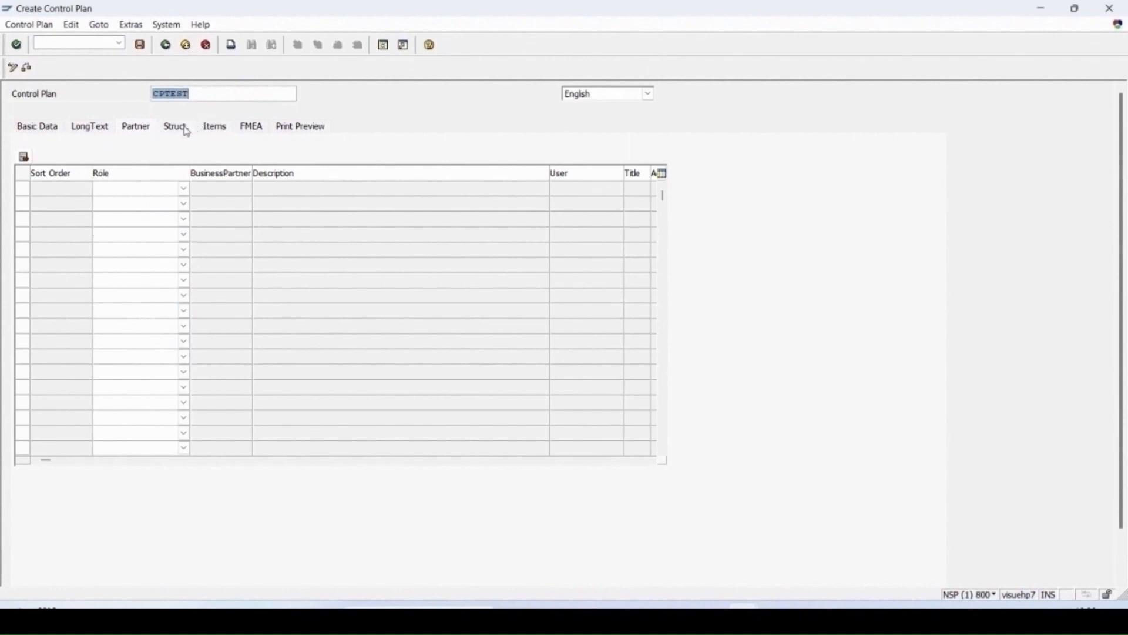
click(186, 130)
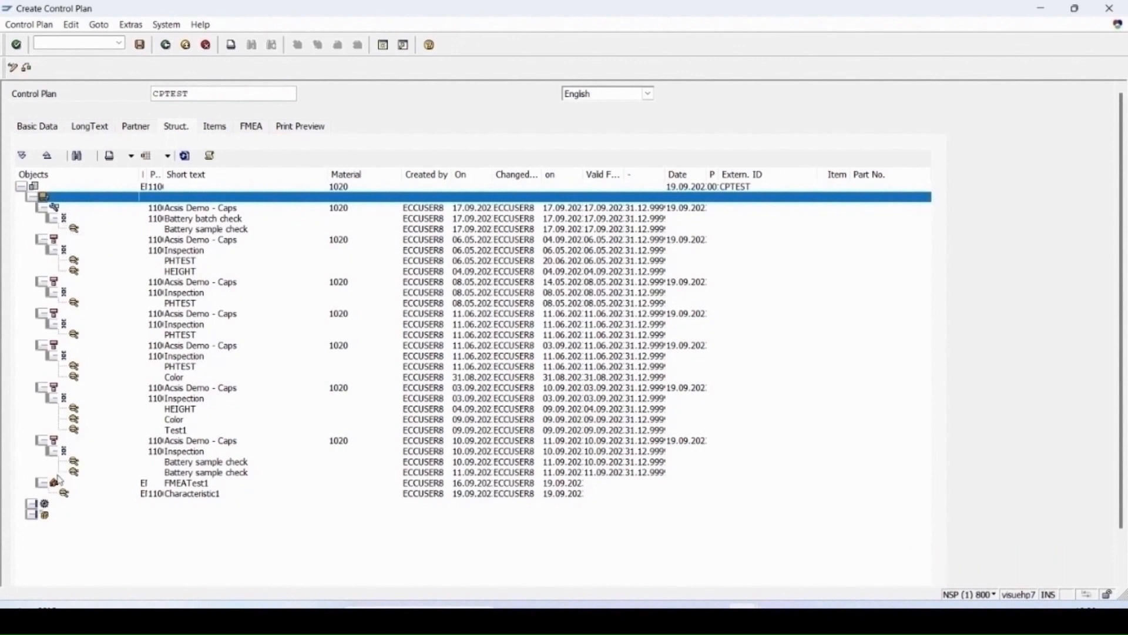
click(215, 127)
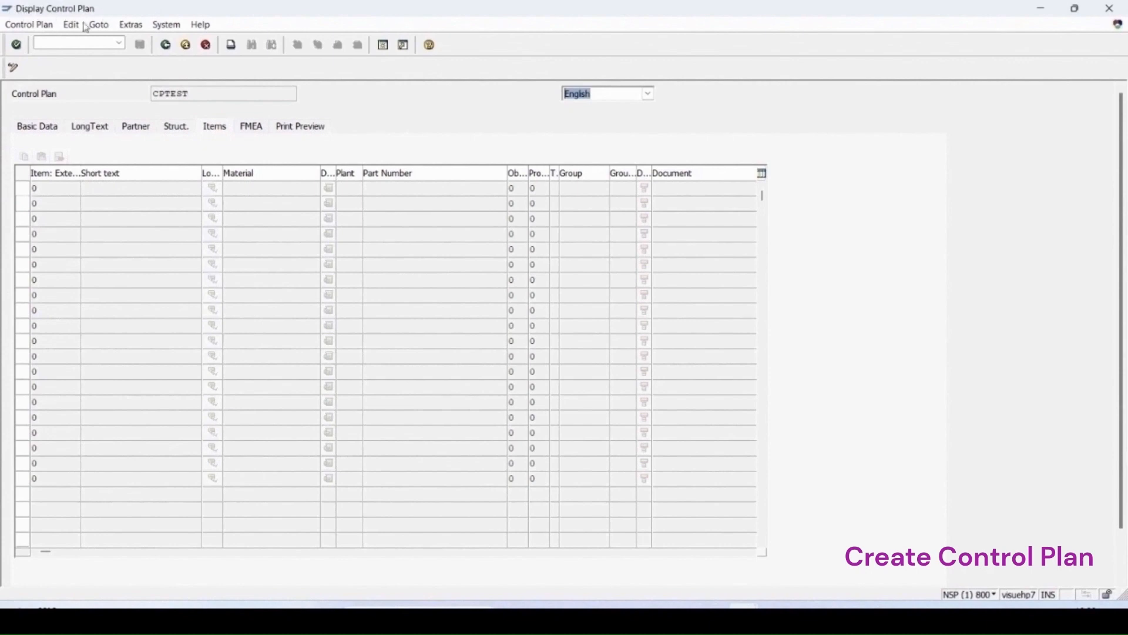
Switch the control plan to change mode and add an item with material 1020 and plant 1100
click(13, 68)
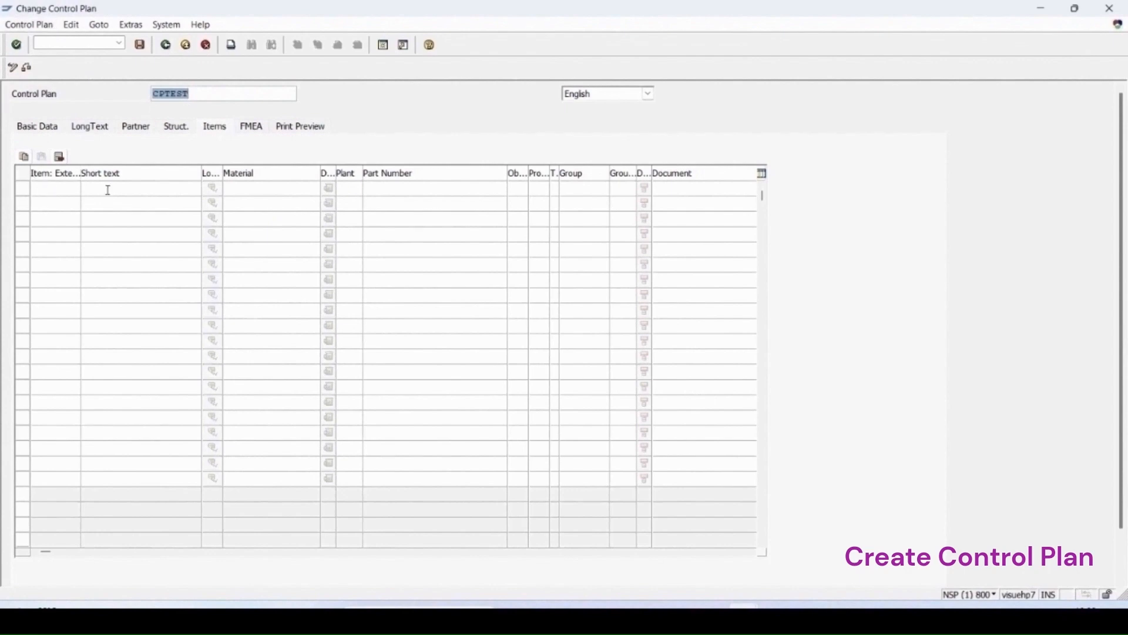
click(252, 186)
text(1020)
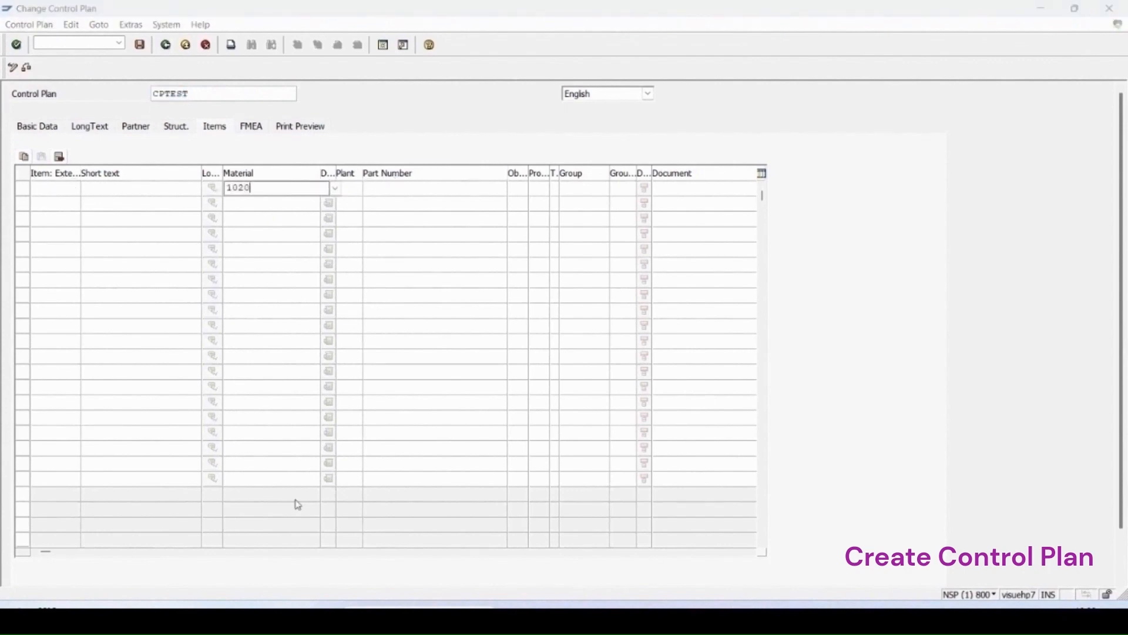
key(Return)
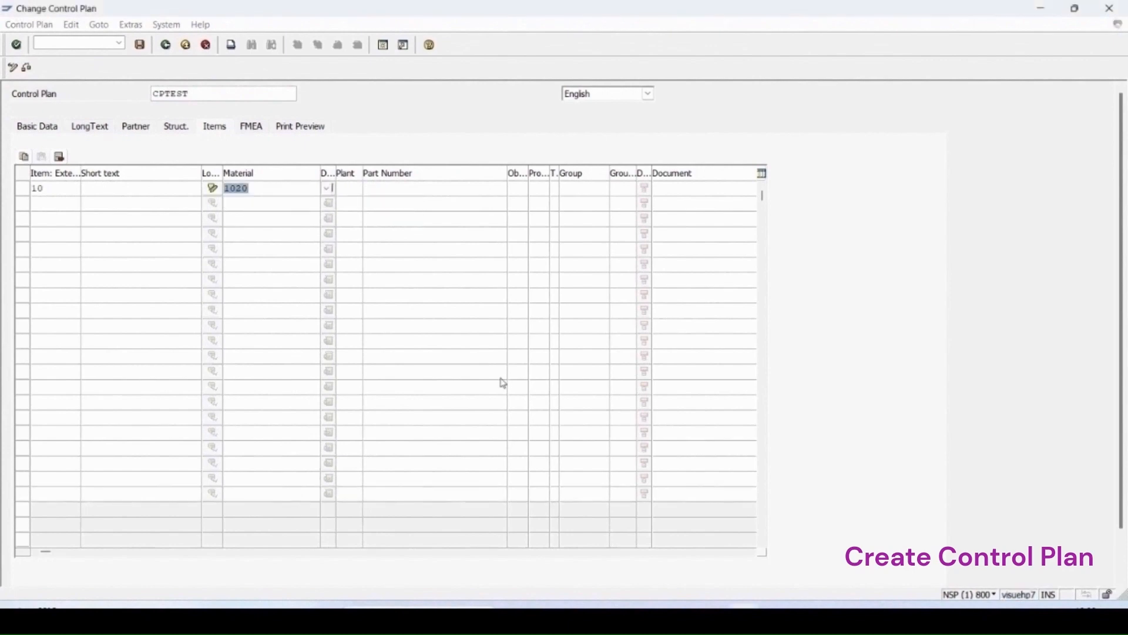
click(346, 188)
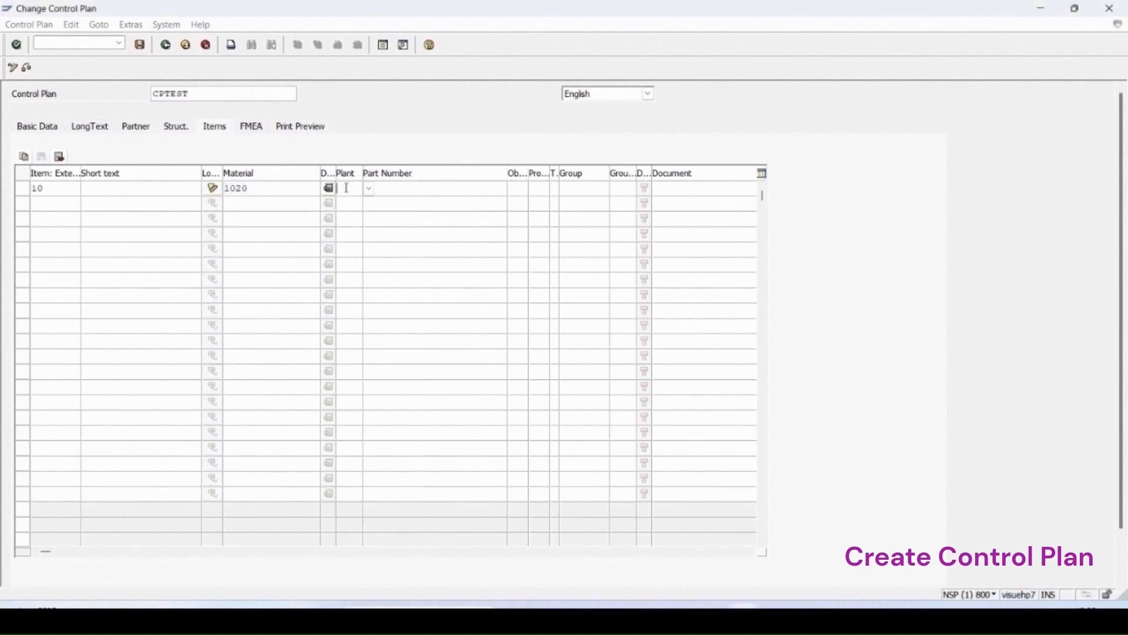
text(1100)
key(Return)
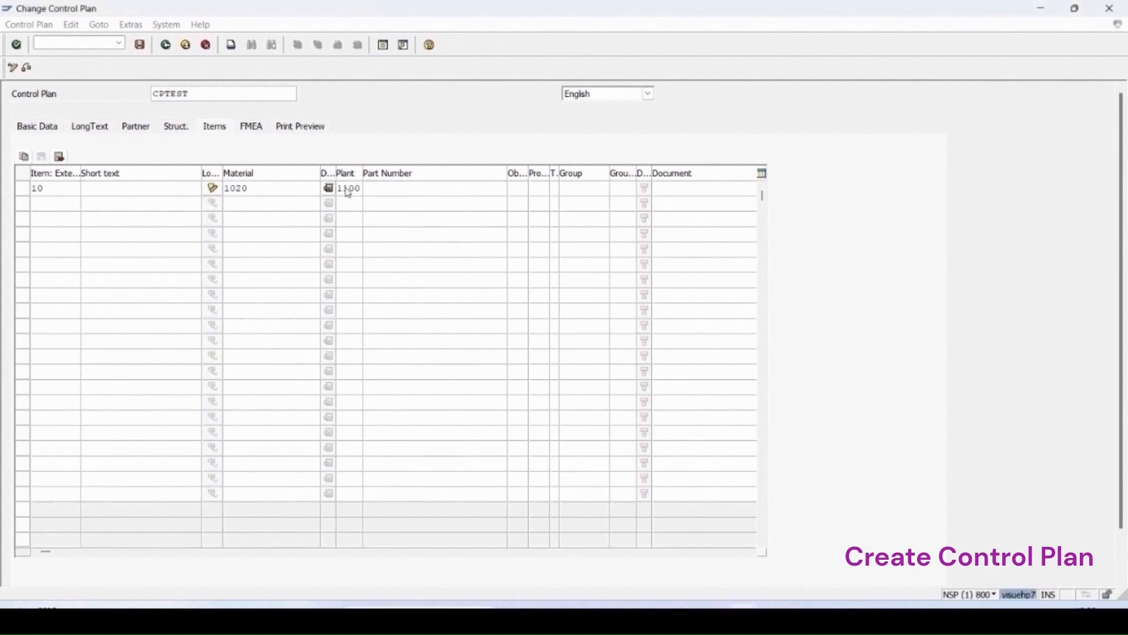
Assign the task list to item 10 with type Q Inspection plan, group 268 and group counter 1
click(558, 189)
click(566, 189)
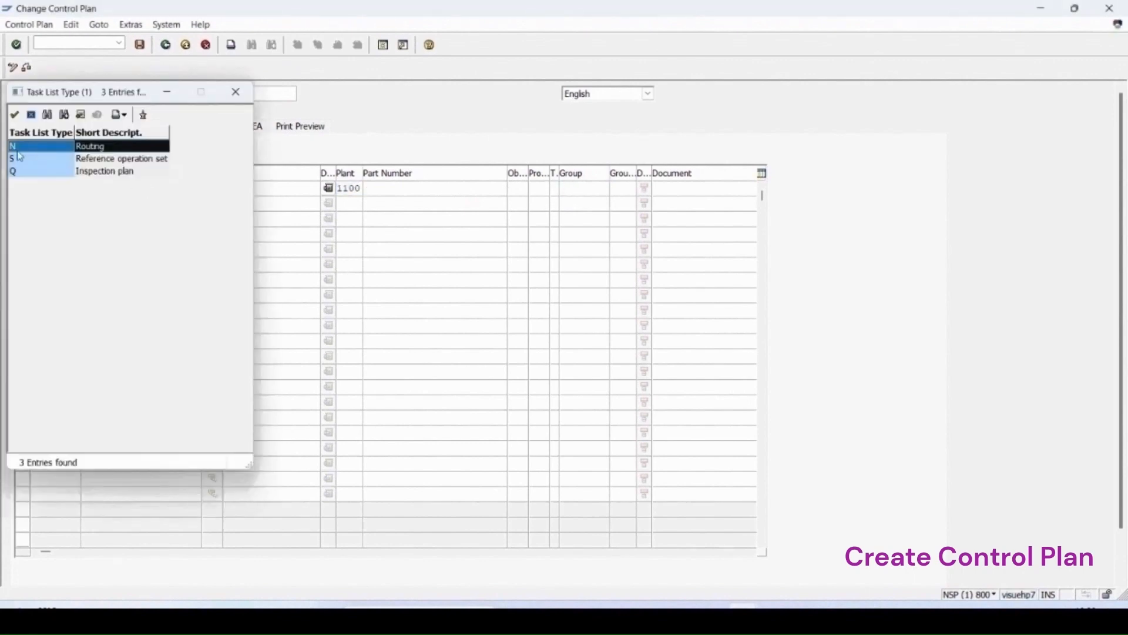
click(42, 173)
double_click(42, 176)
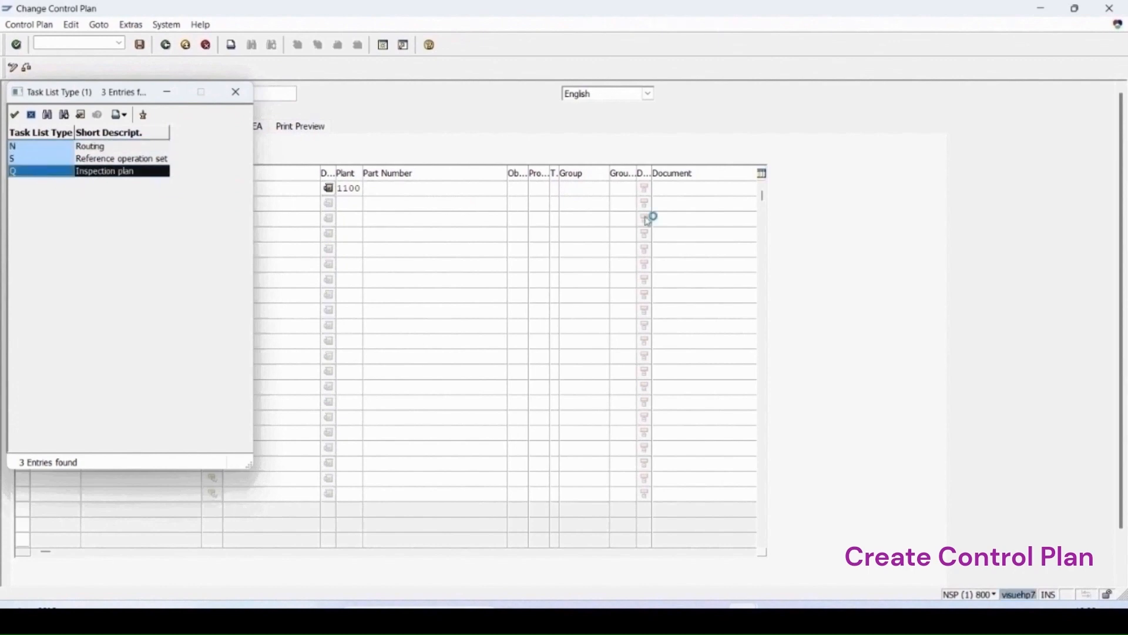
click(567, 187)
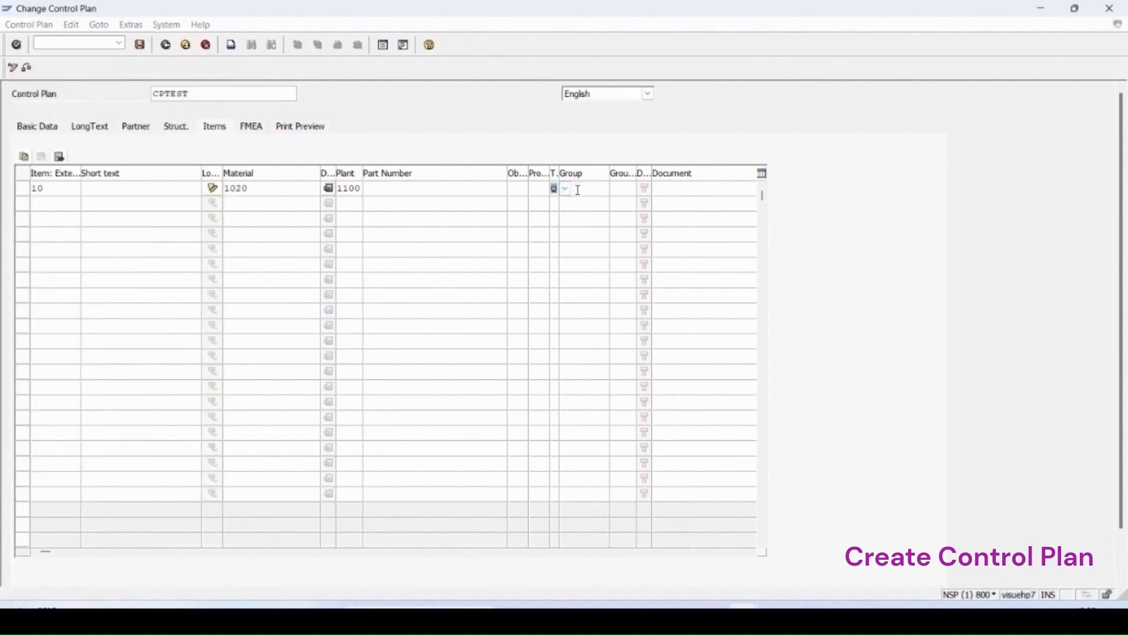
text(268)
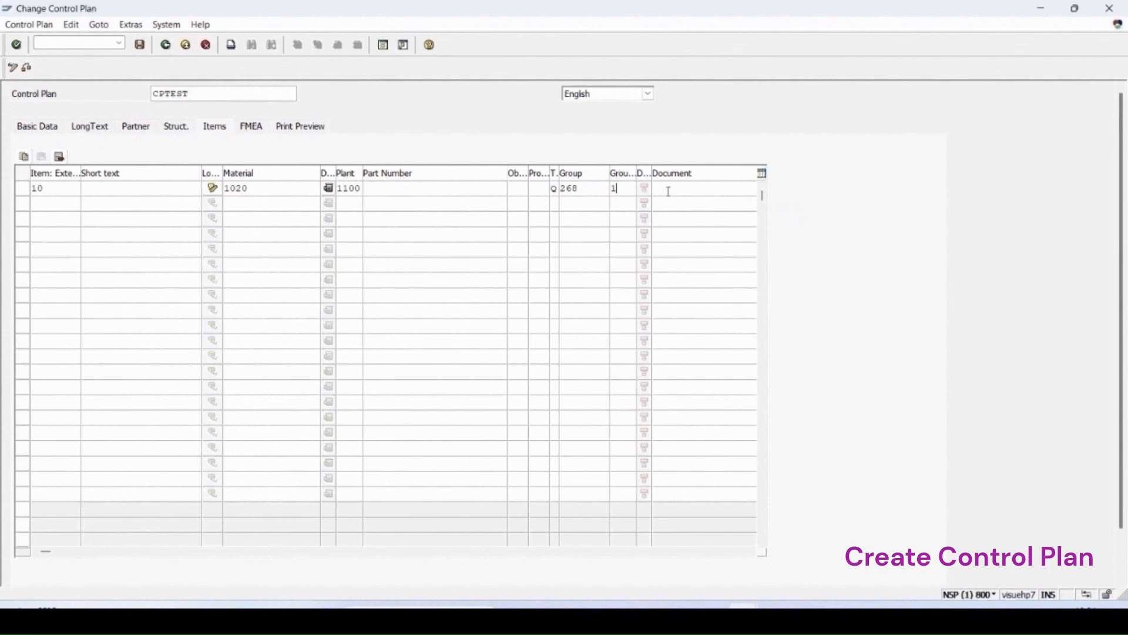
key(Return)
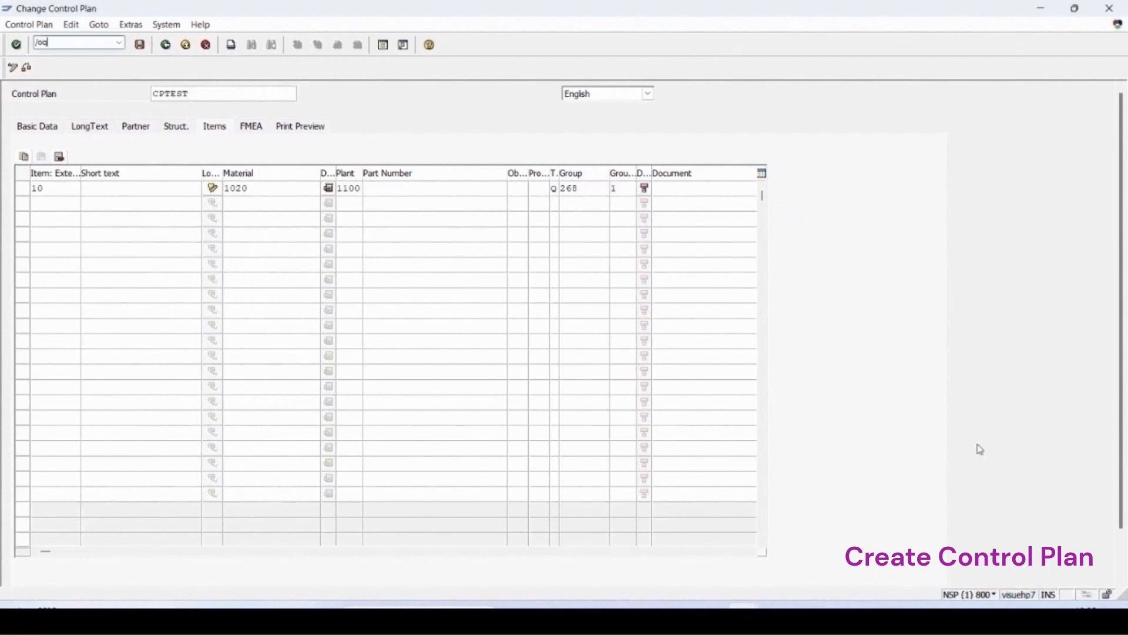
Display the inspection plan of material 1020 in a separate session and examine the inspection characteristics of operation 0010
key(Return)
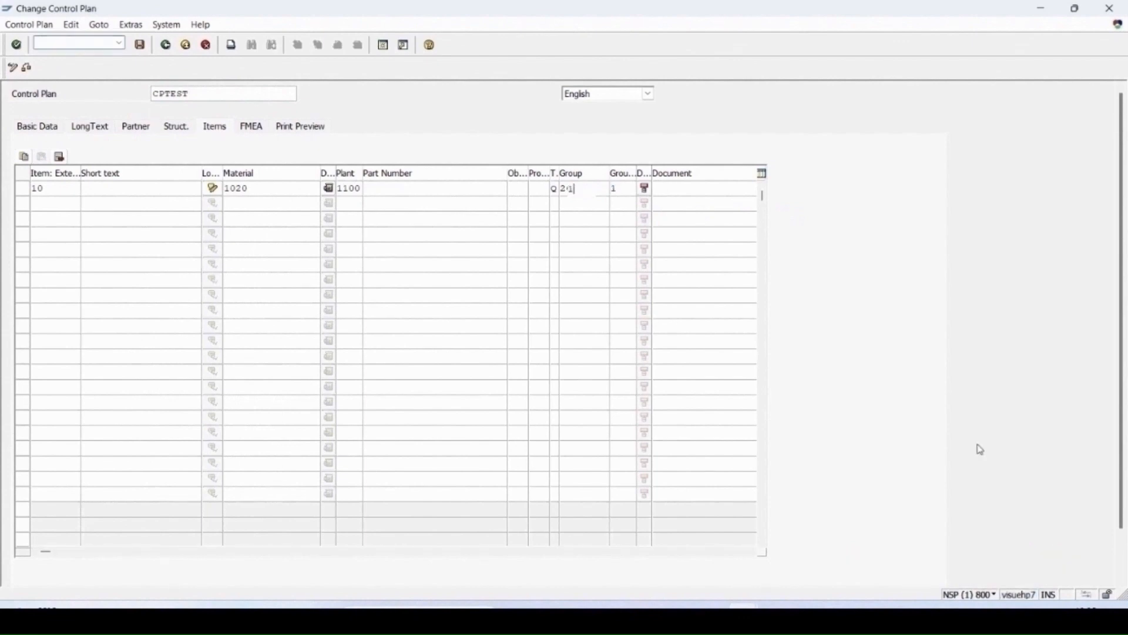
click(100, 72)
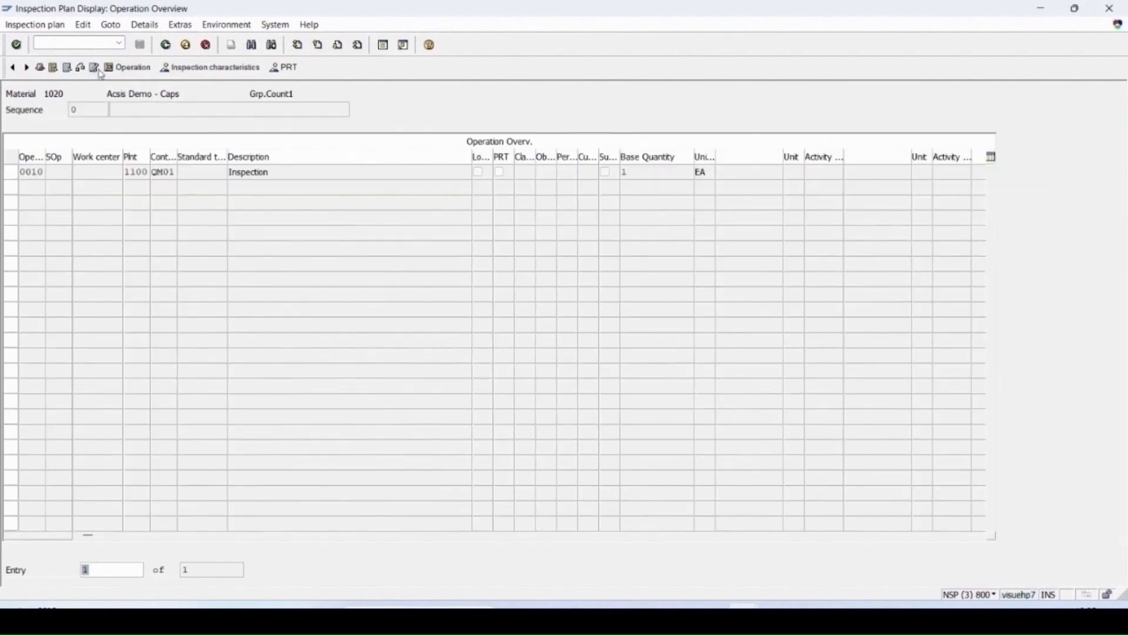
click(10, 172)
click(231, 69)
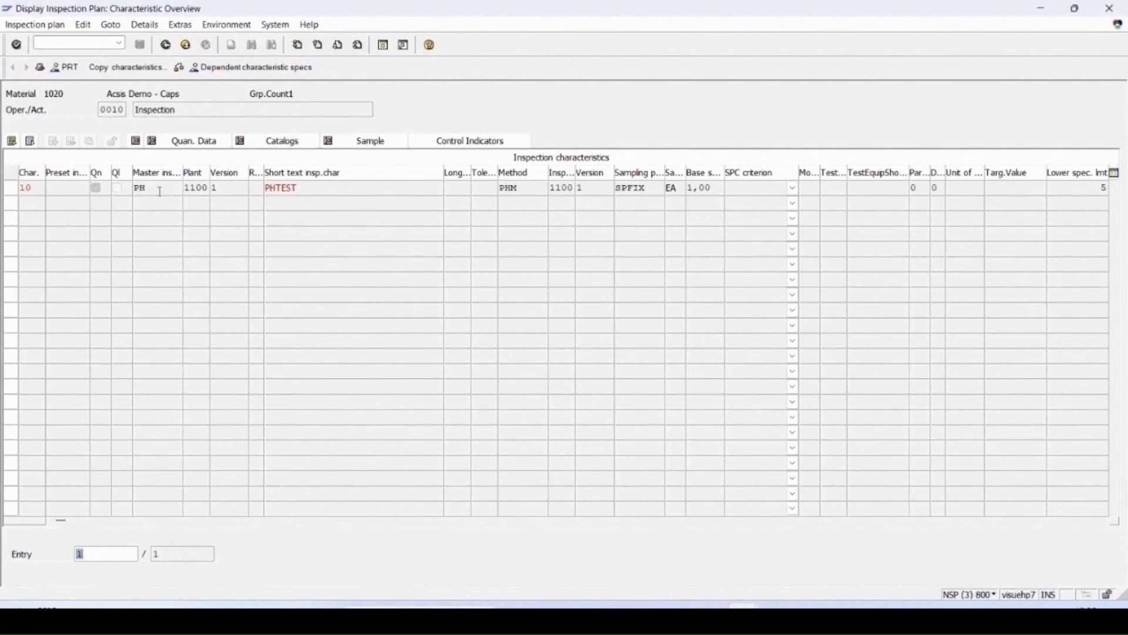
click(165, 45)
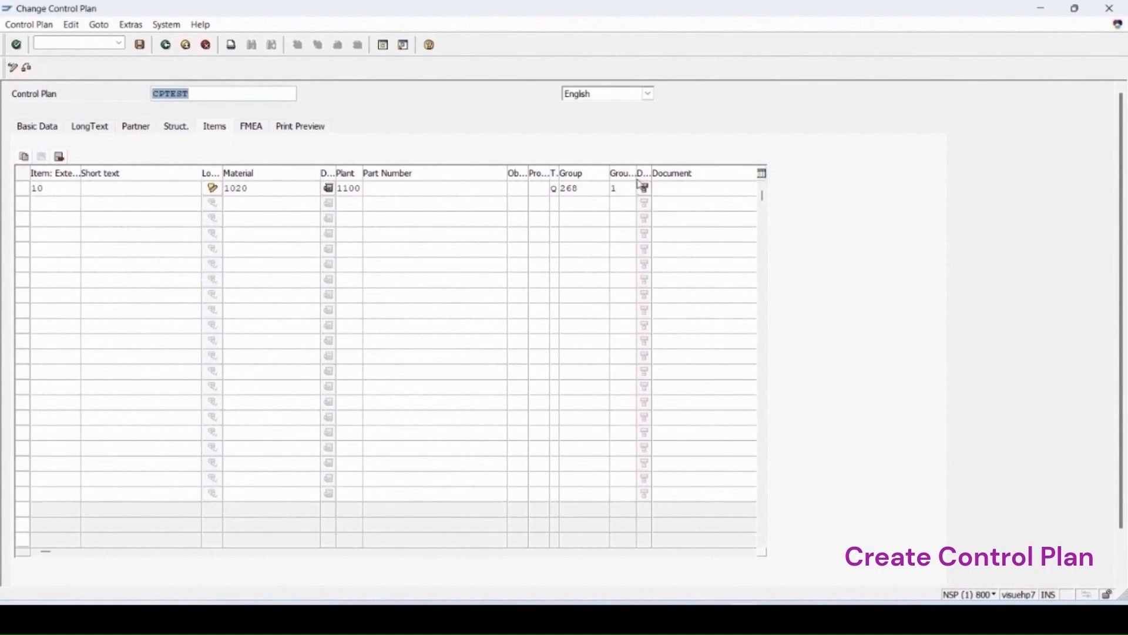
click(645, 189)
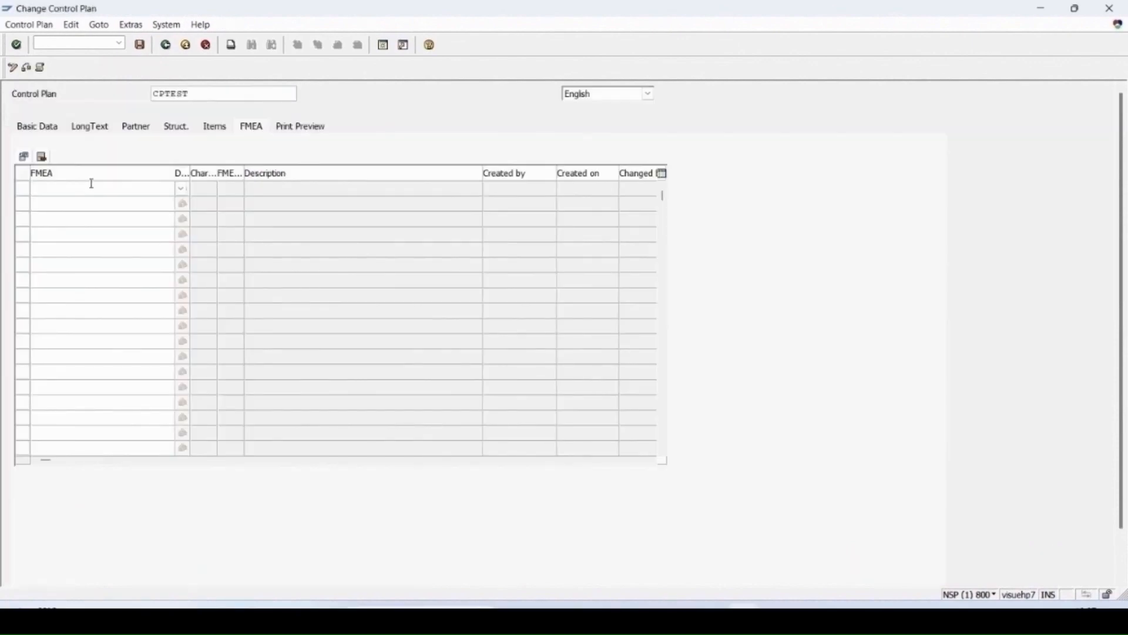
Look up FMEATEST1 among the existing FMEAs and link it to the control plan
click(182, 188)
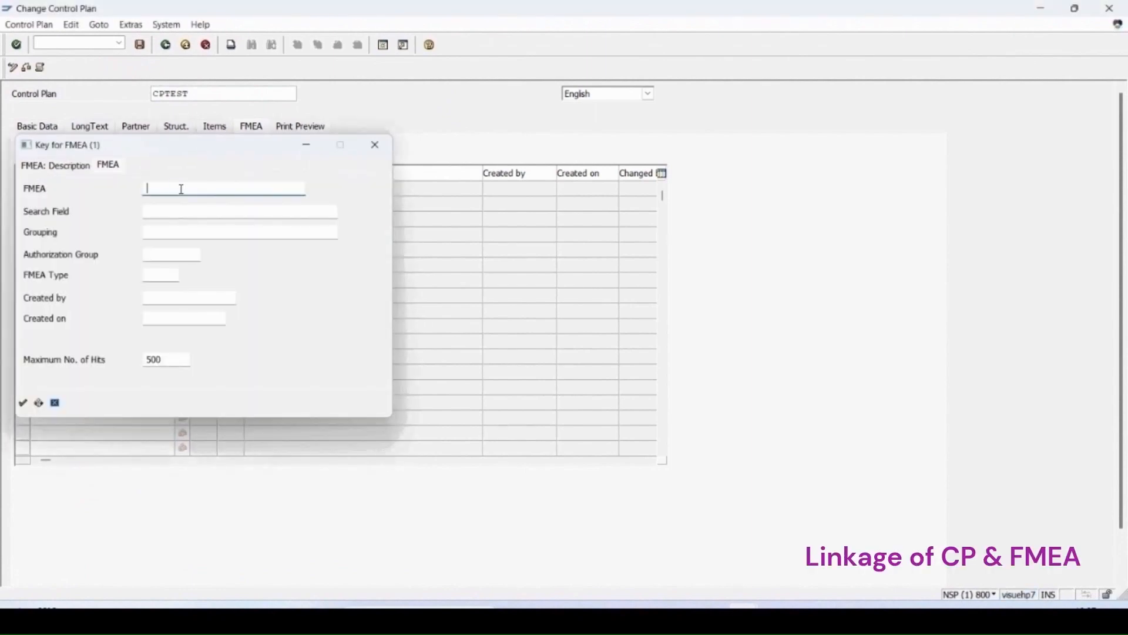
key(Return)
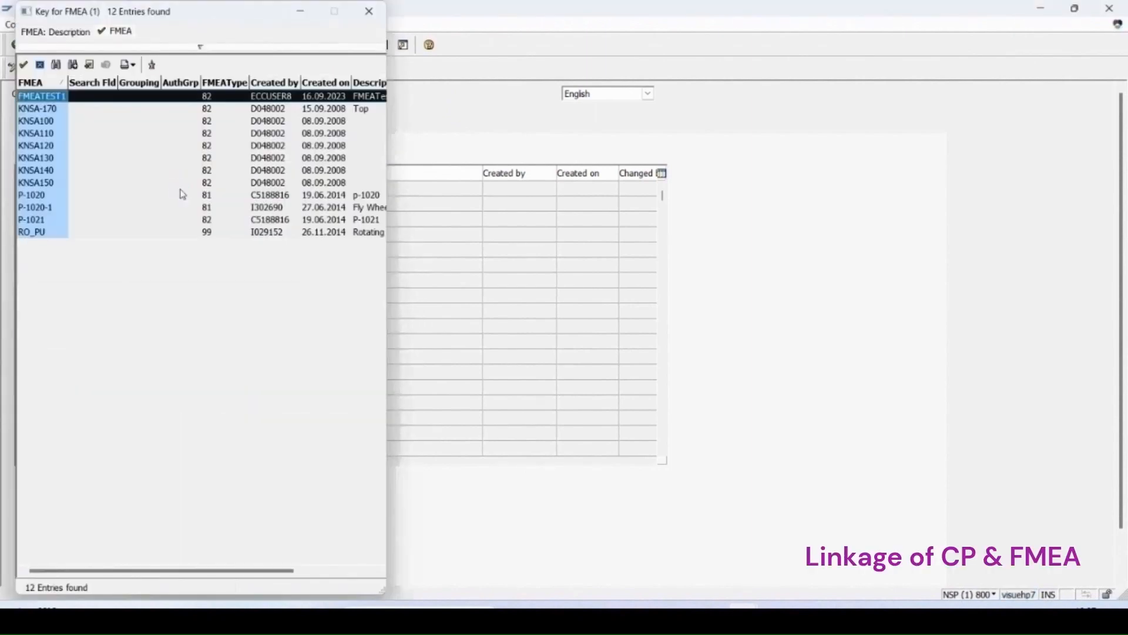
double_click(41, 96)
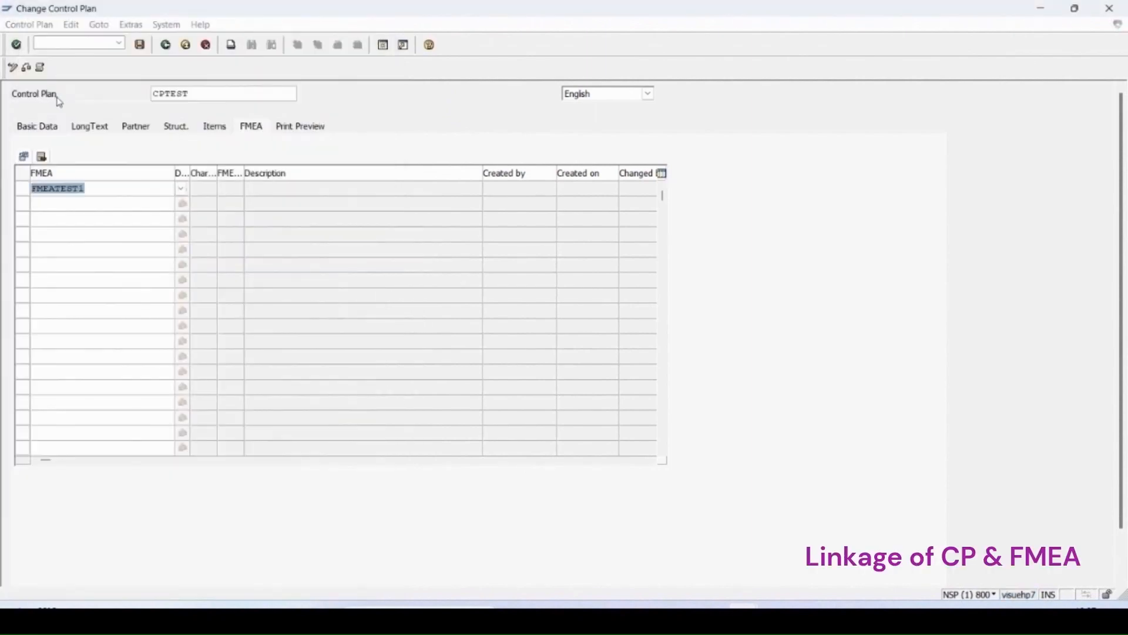
key(Return)
Display the linked FMEATEST1 from the control plan structure and examine the master inspection characteristic assigned to its characteristic
mouse_move(234, 190)
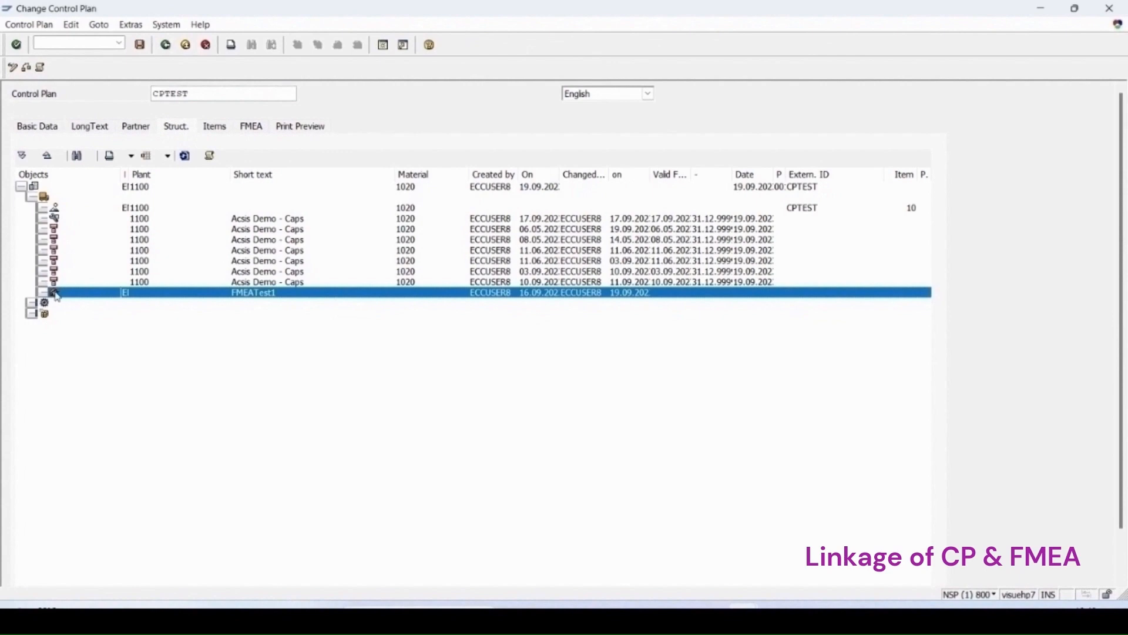
right_click(57, 295)
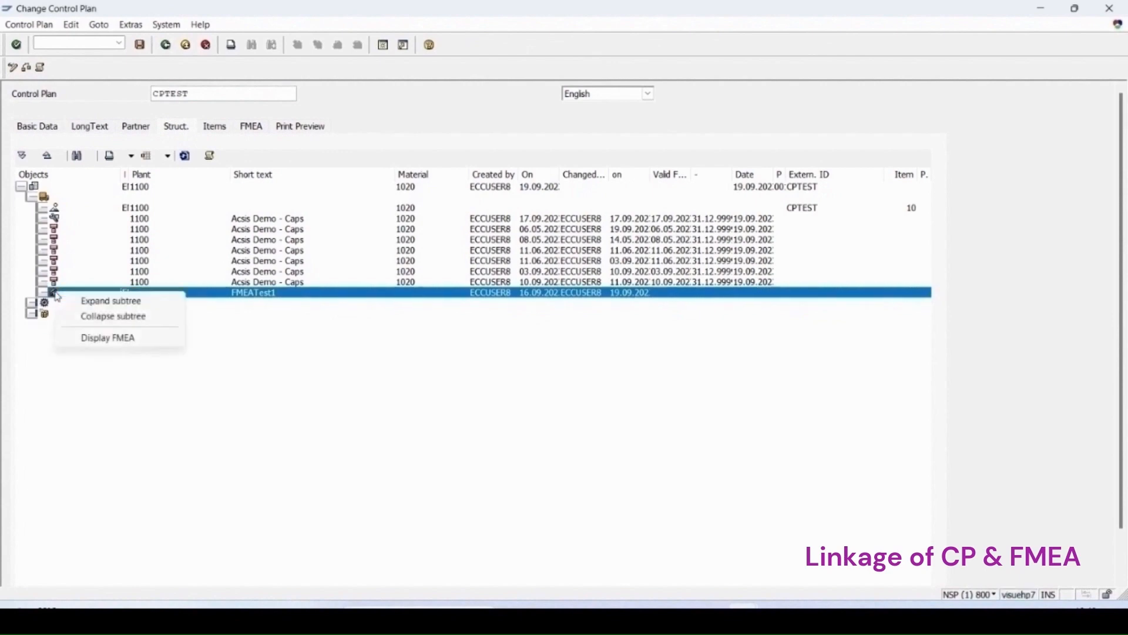
click(91, 343)
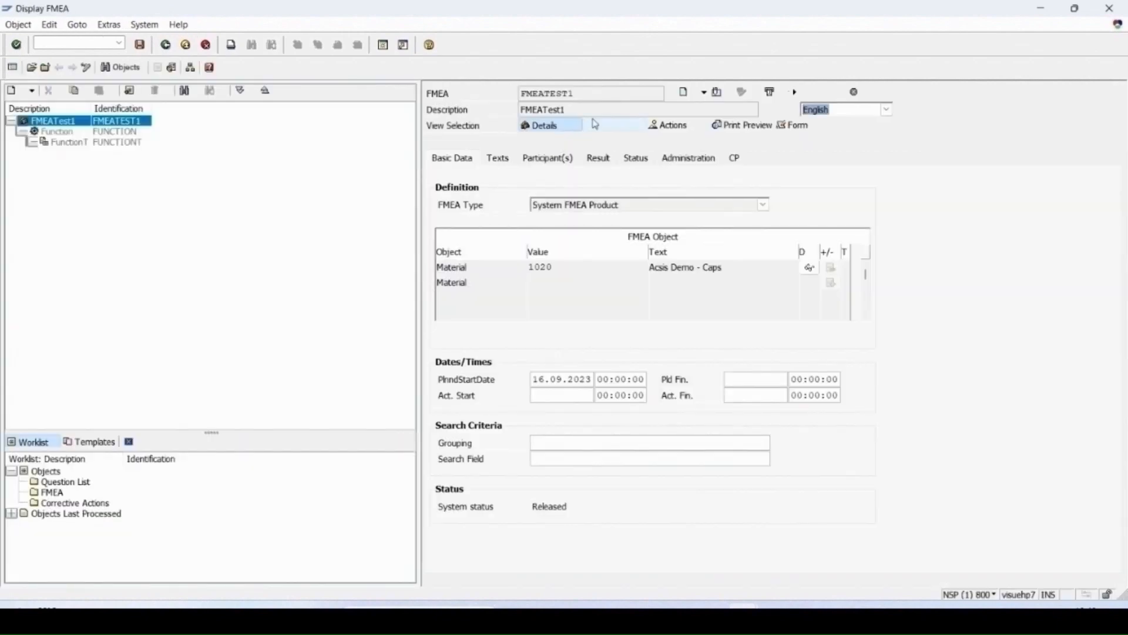
click(34, 142)
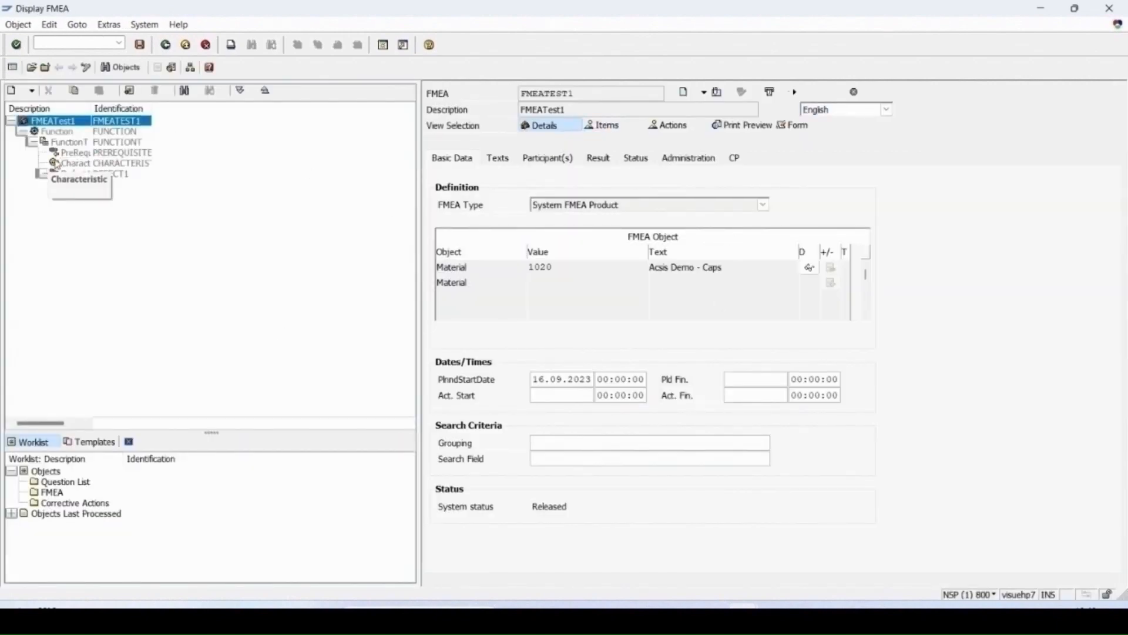
click(64, 165)
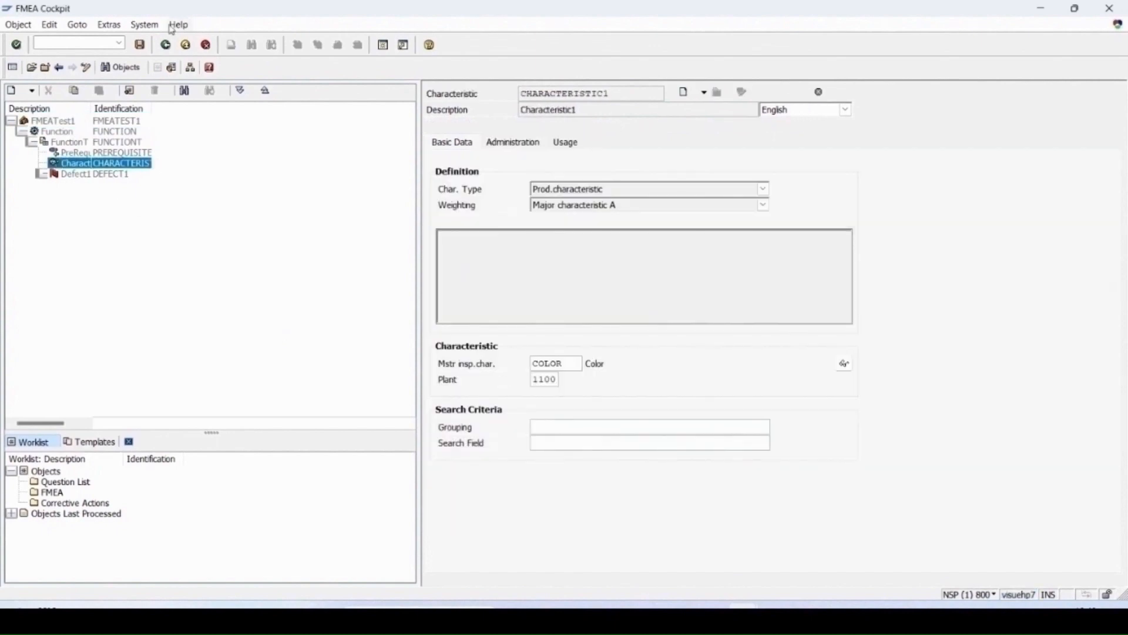
click(167, 45)
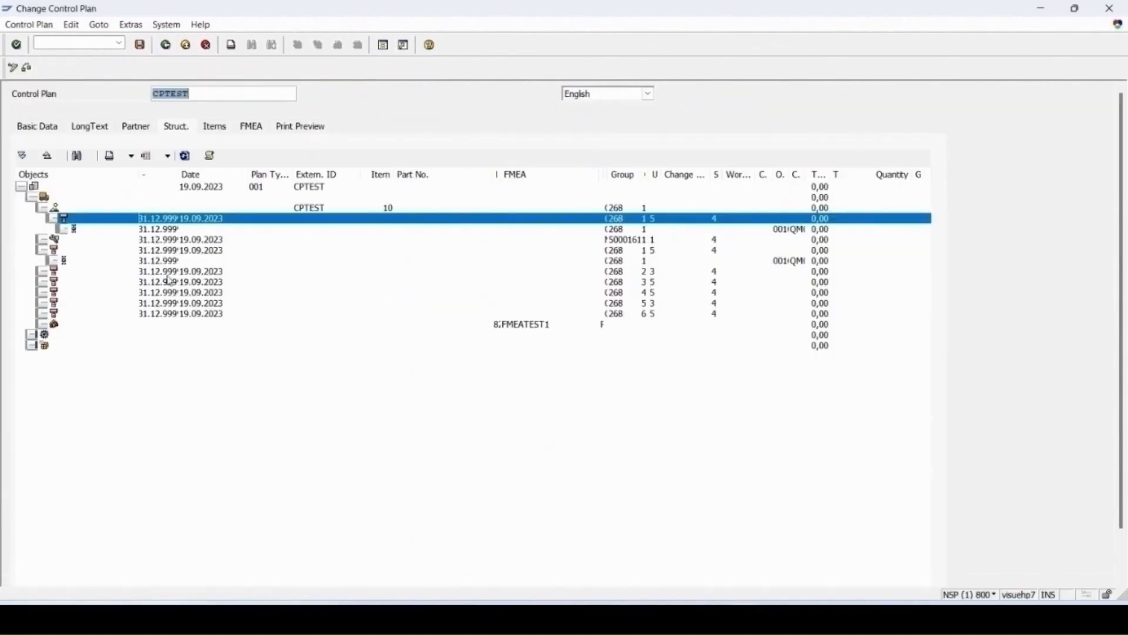
Widen the structure's Group column, start copying characteristics for item 10's inspection plan 268, and expand its plan structure
drag(636, 175, 729, 173)
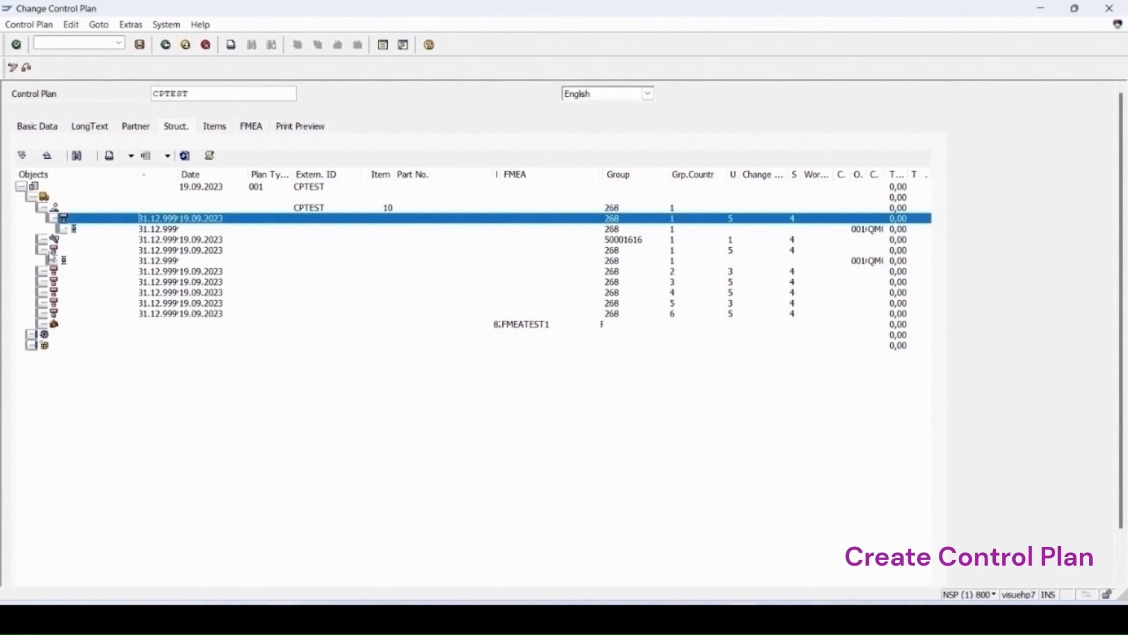
right_click(64, 221)
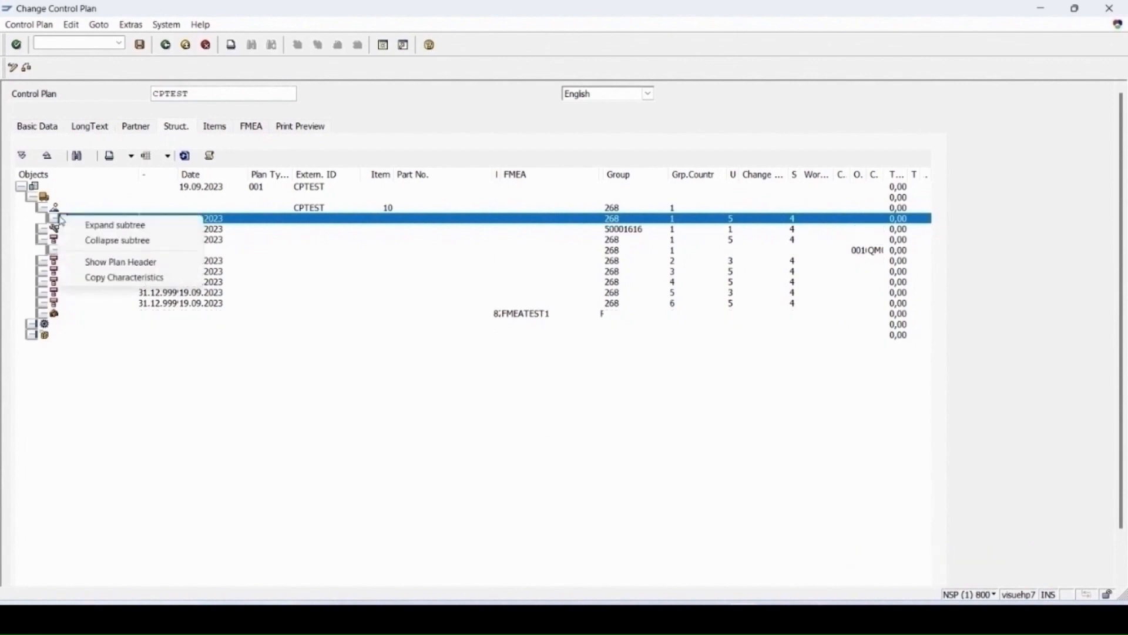
click(109, 278)
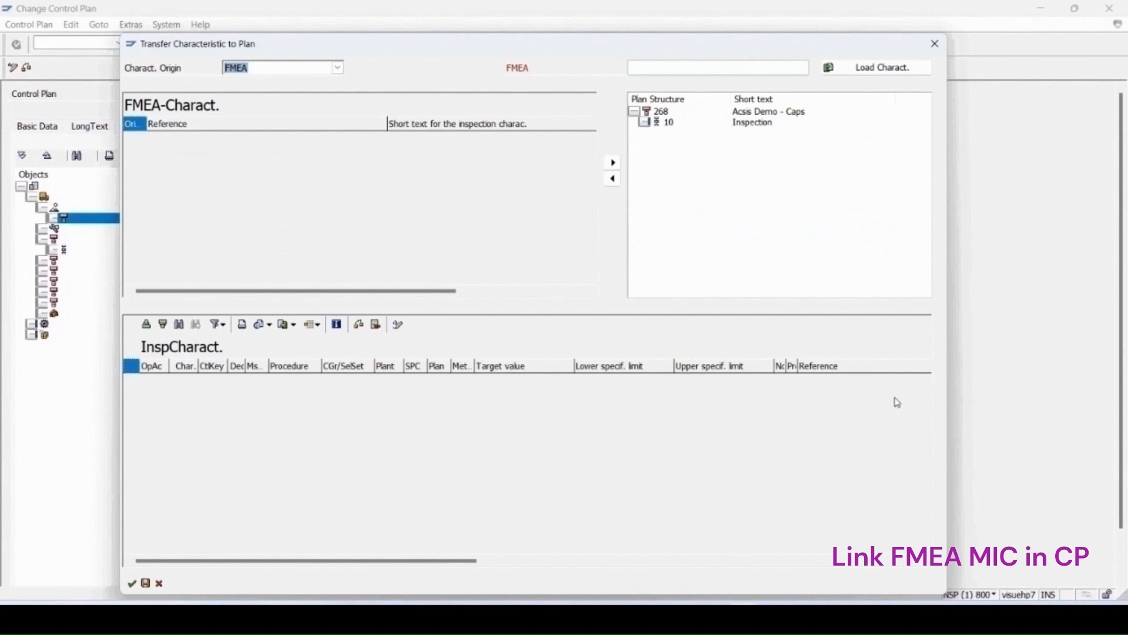
click(635, 112)
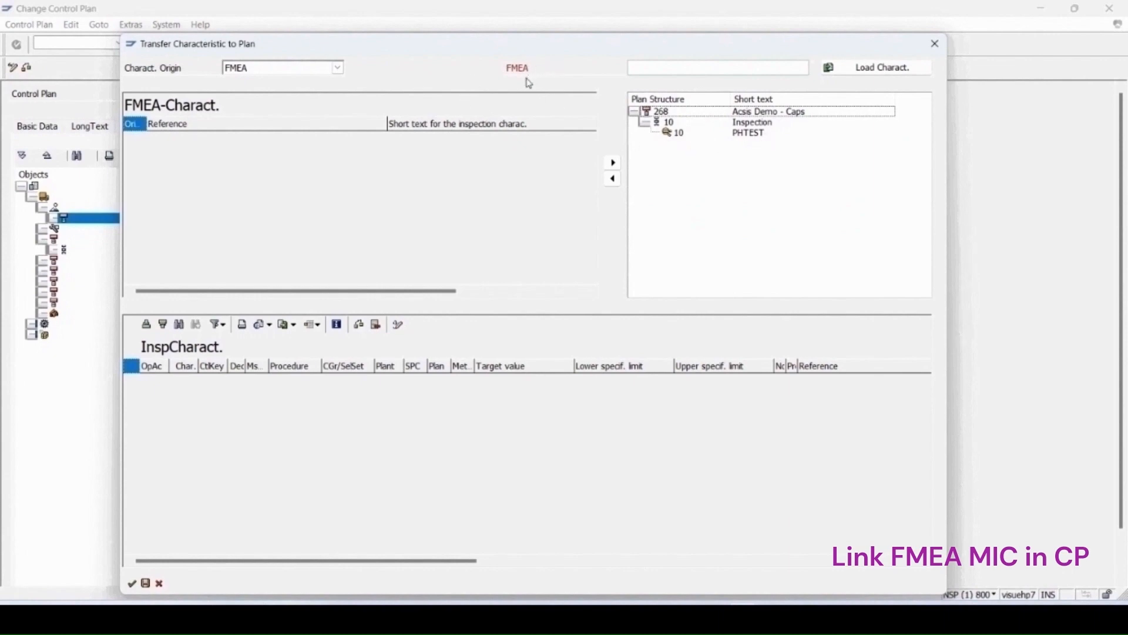
Load the characteristics of FMEATEST1 into the transfer list and narrow the Reference and short text columns
click(858, 70)
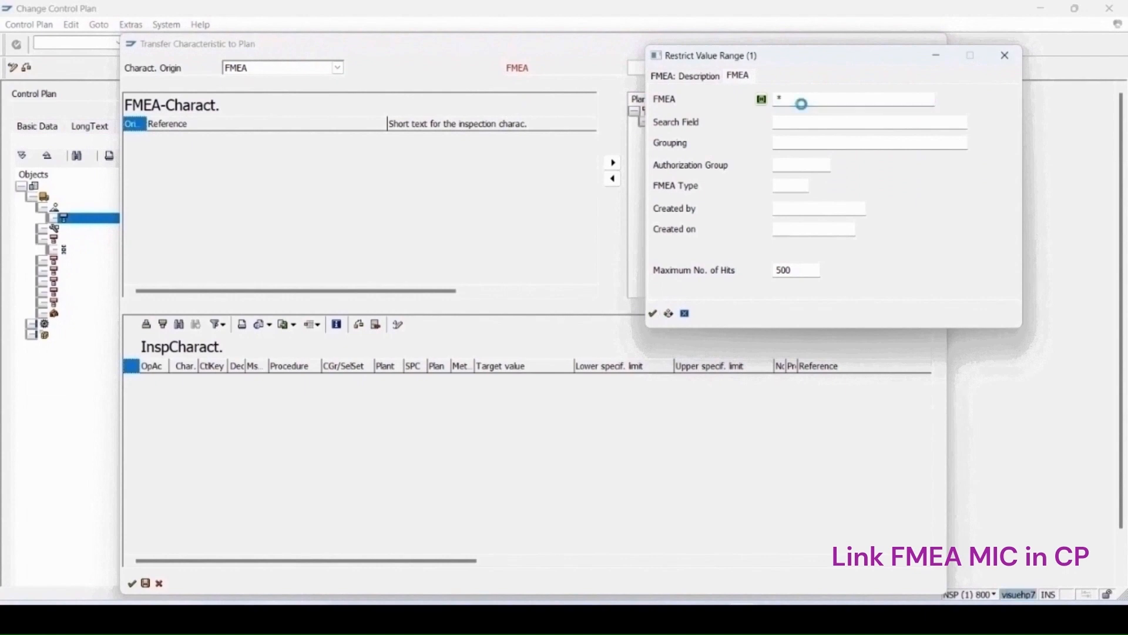
key(Return)
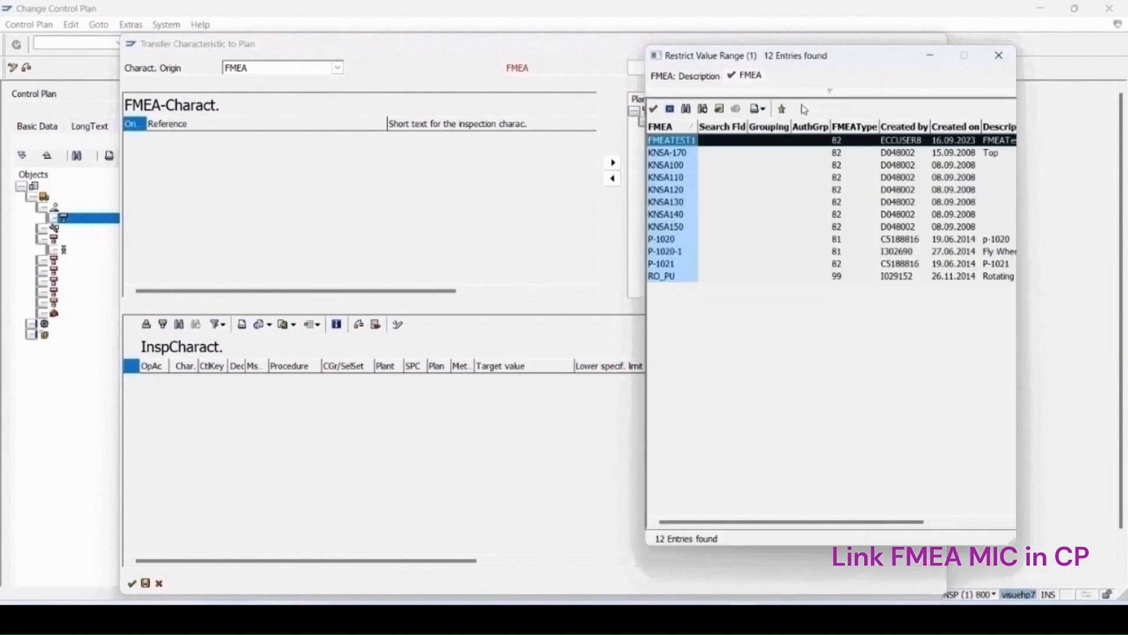
double_click(662, 145)
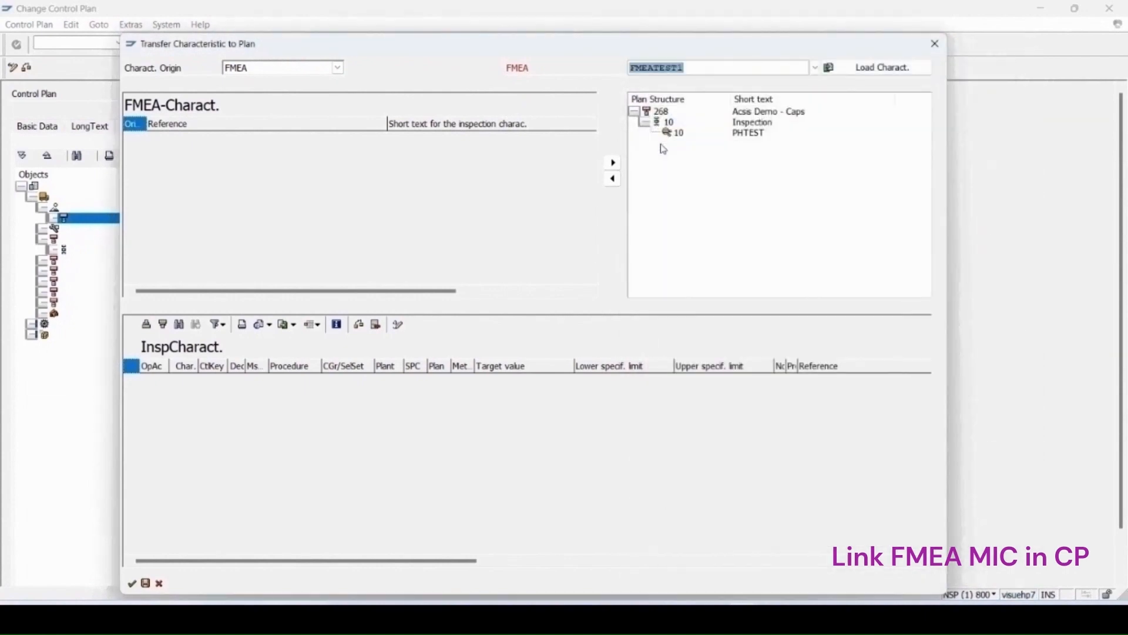
key(Return)
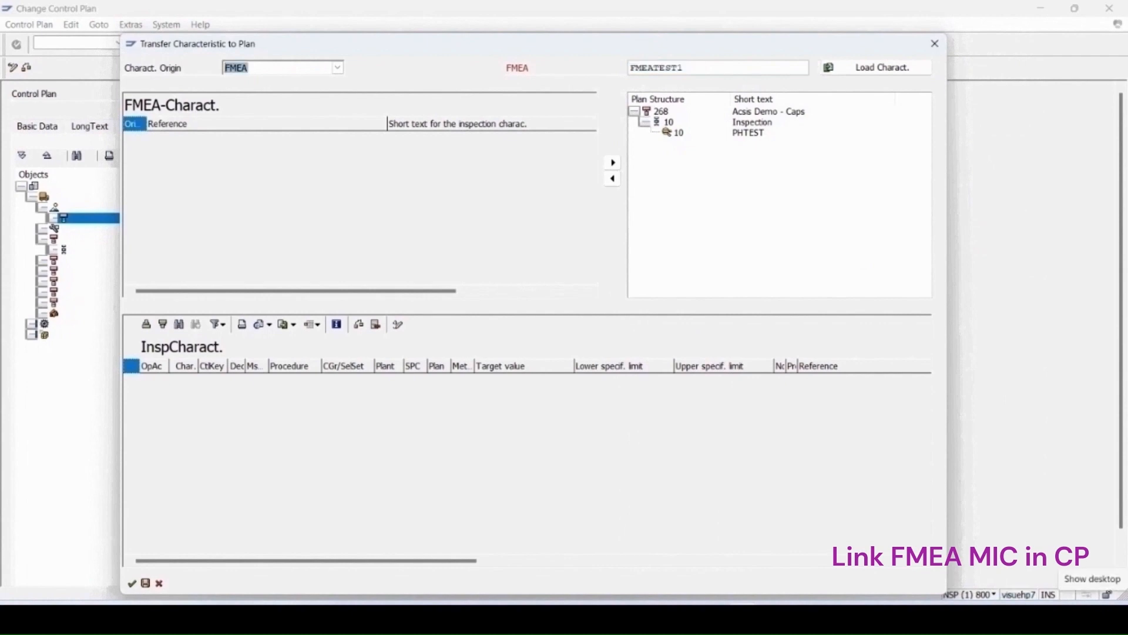
click(888, 68)
drag(387, 123, 202, 120)
drag(443, 120, 349, 119)
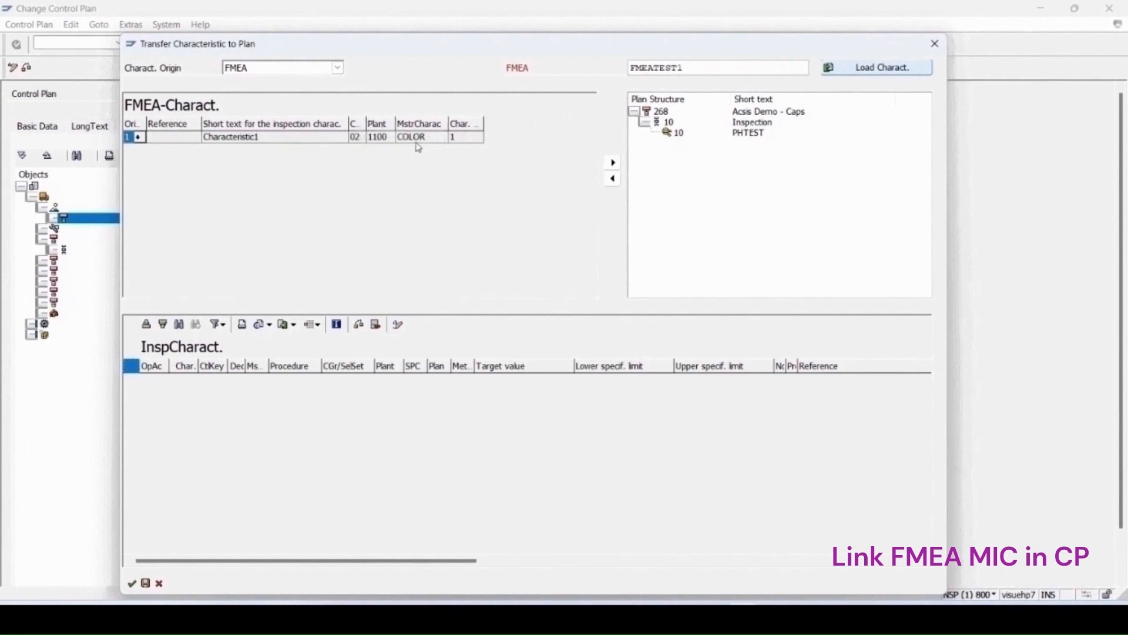
Add the FMEA characteristic COLOR to operation 10 of inspection plan 268, removing it once and adding it again
click(256, 142)
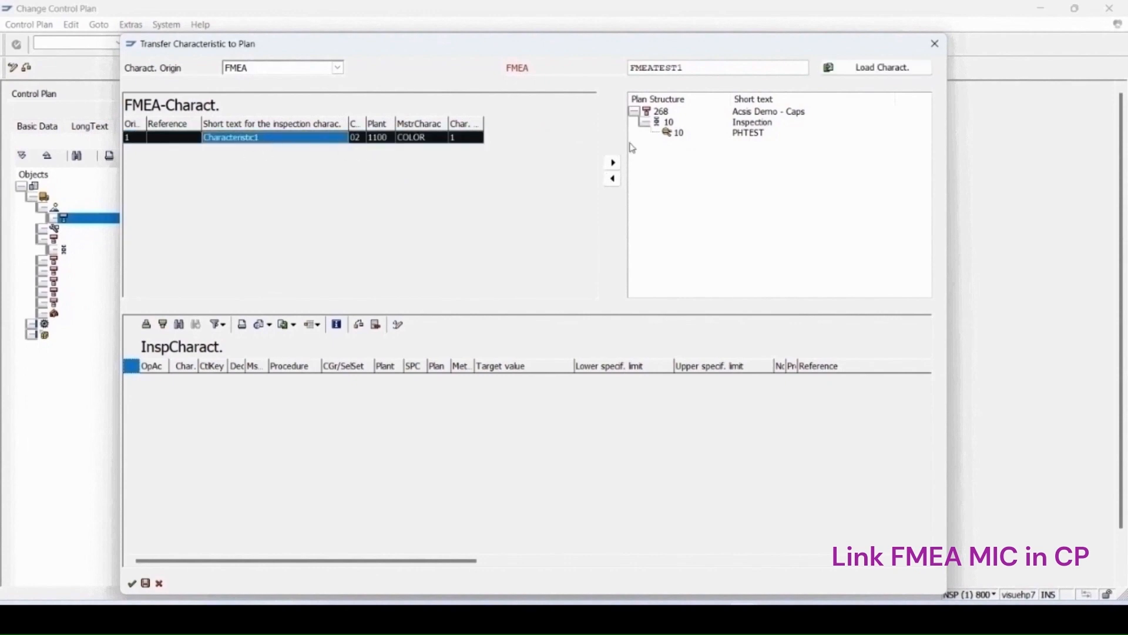
drag(432, 141, 673, 126)
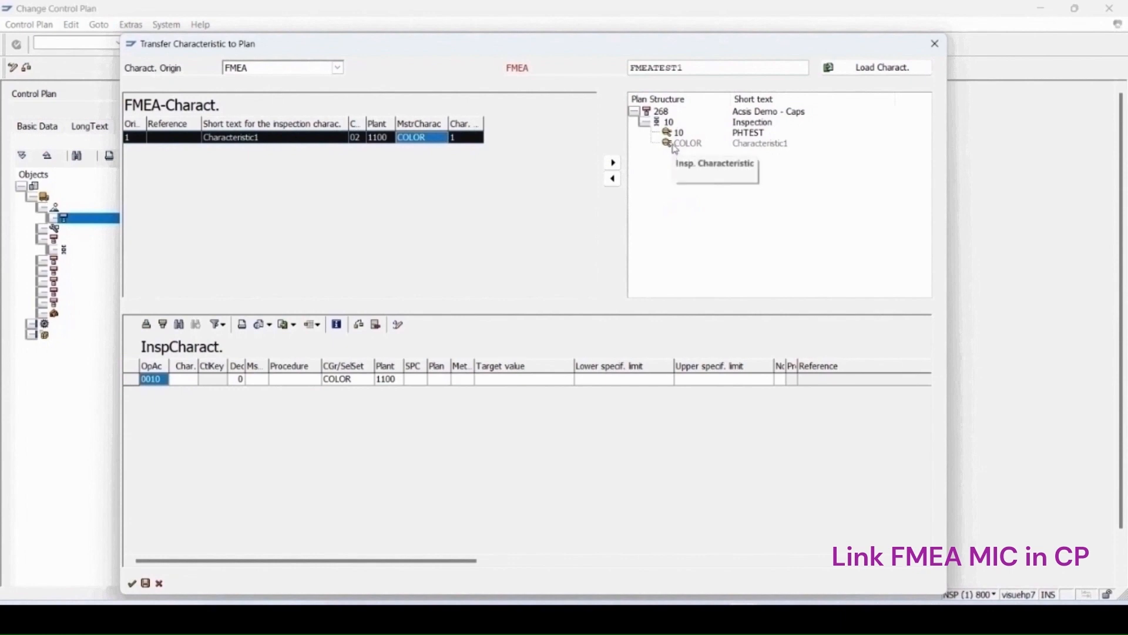
click(676, 145)
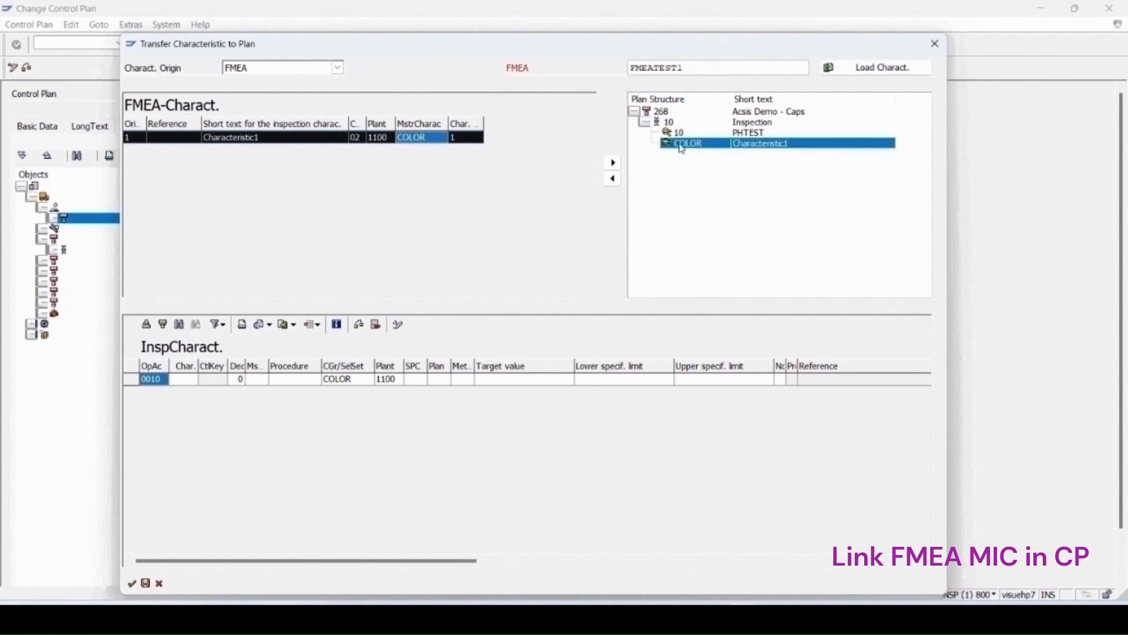
click(614, 180)
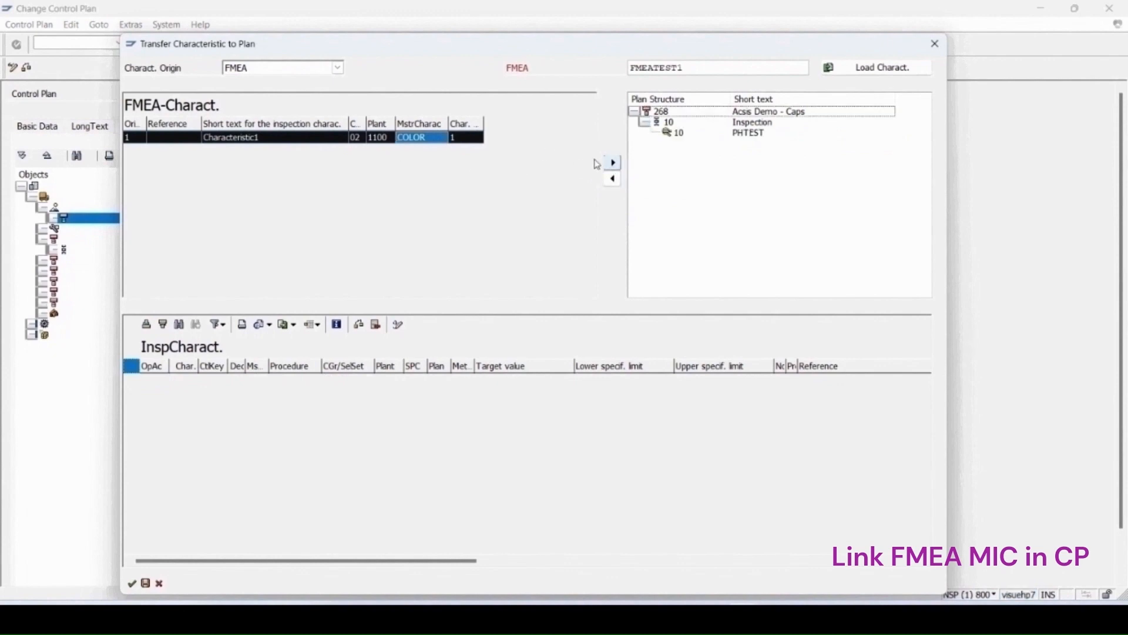
click(614, 163)
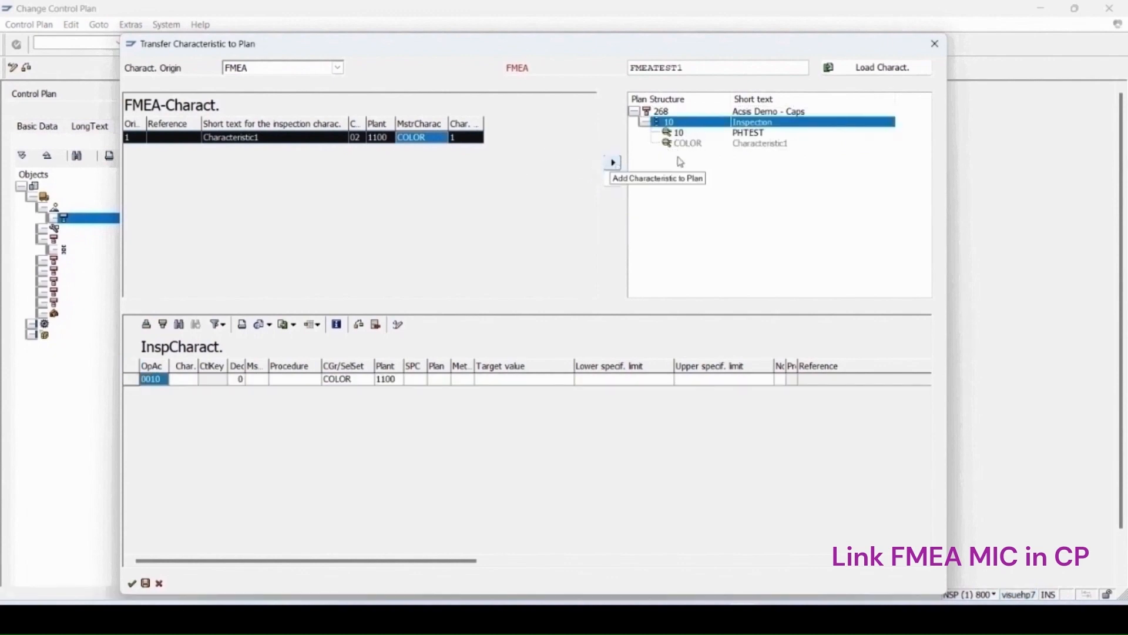
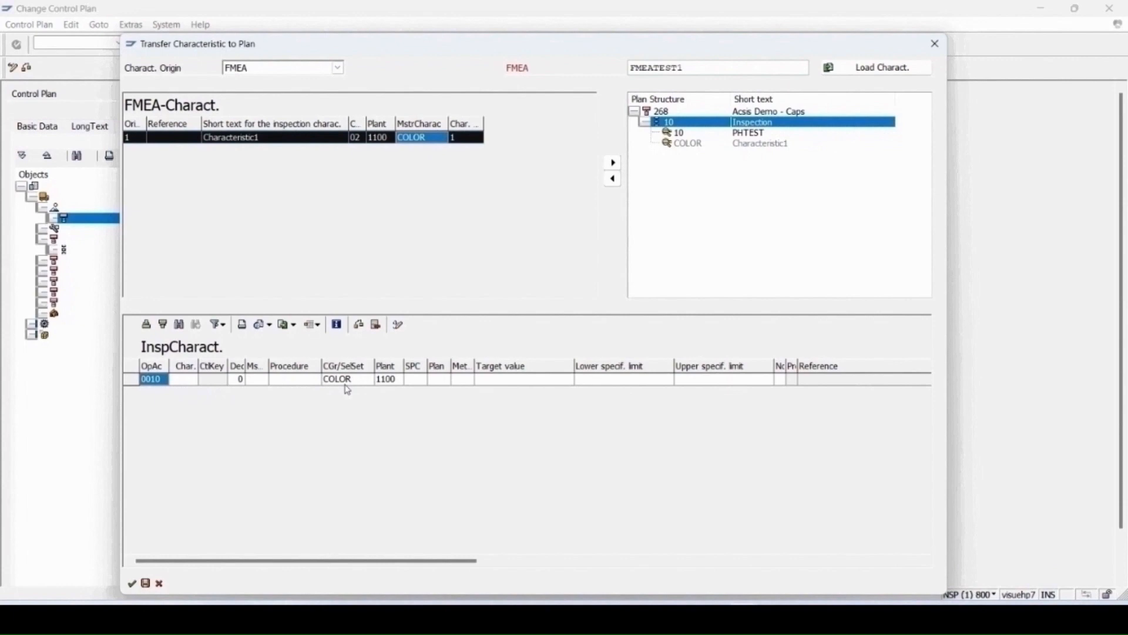
Check the COLOR characteristic for consistency and set its SPC criterion to 070, Master Inspection Charac./Material
click(359, 325)
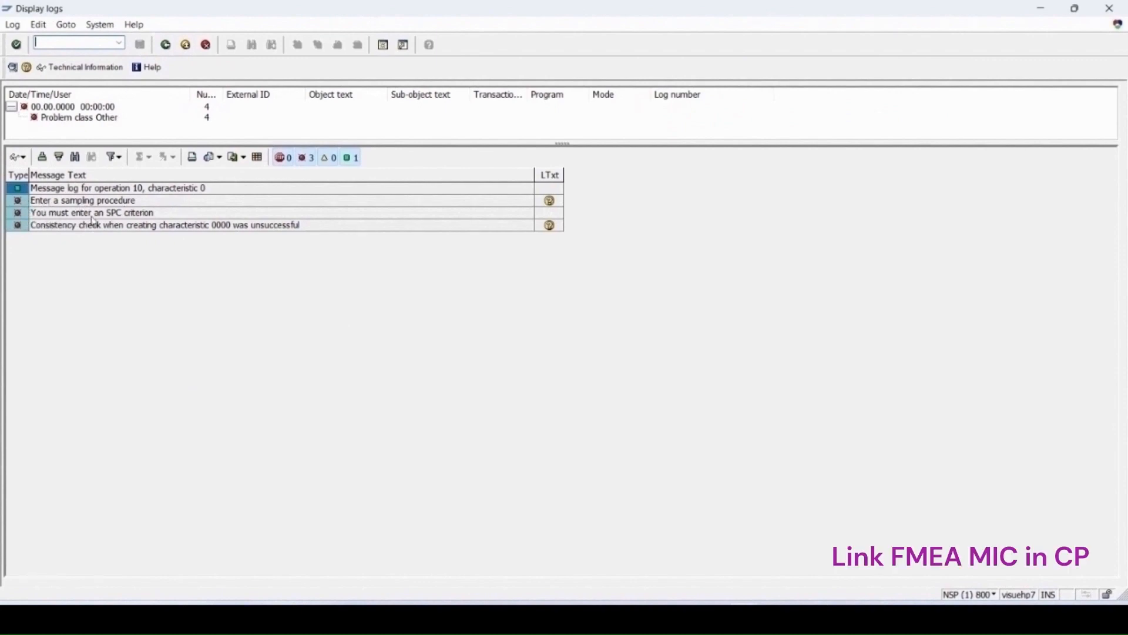
click(167, 44)
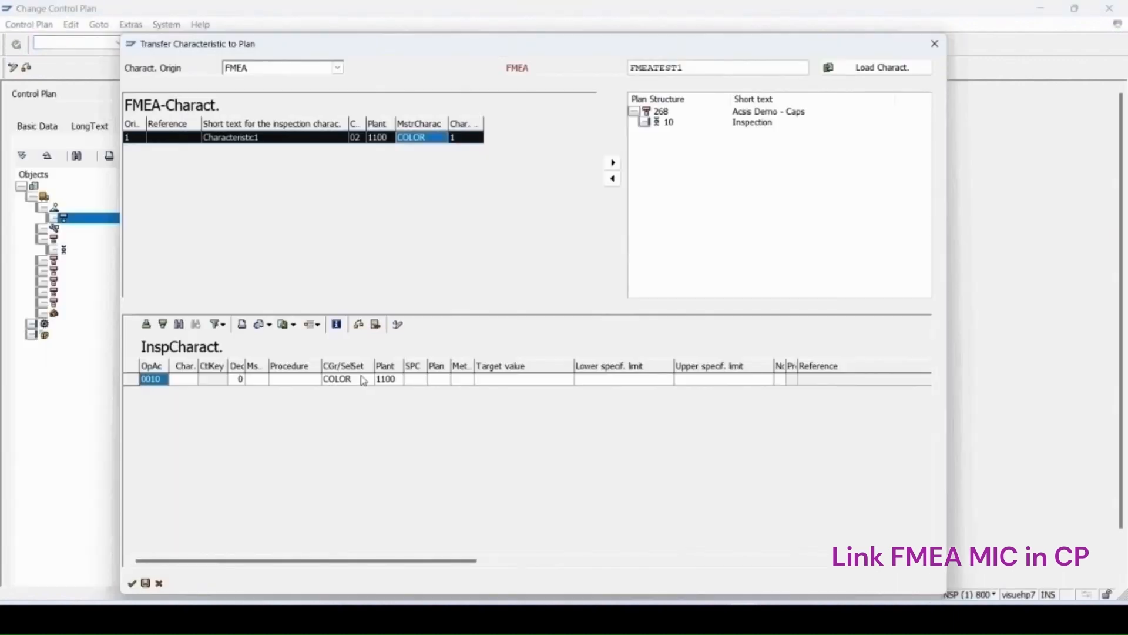
click(420, 381)
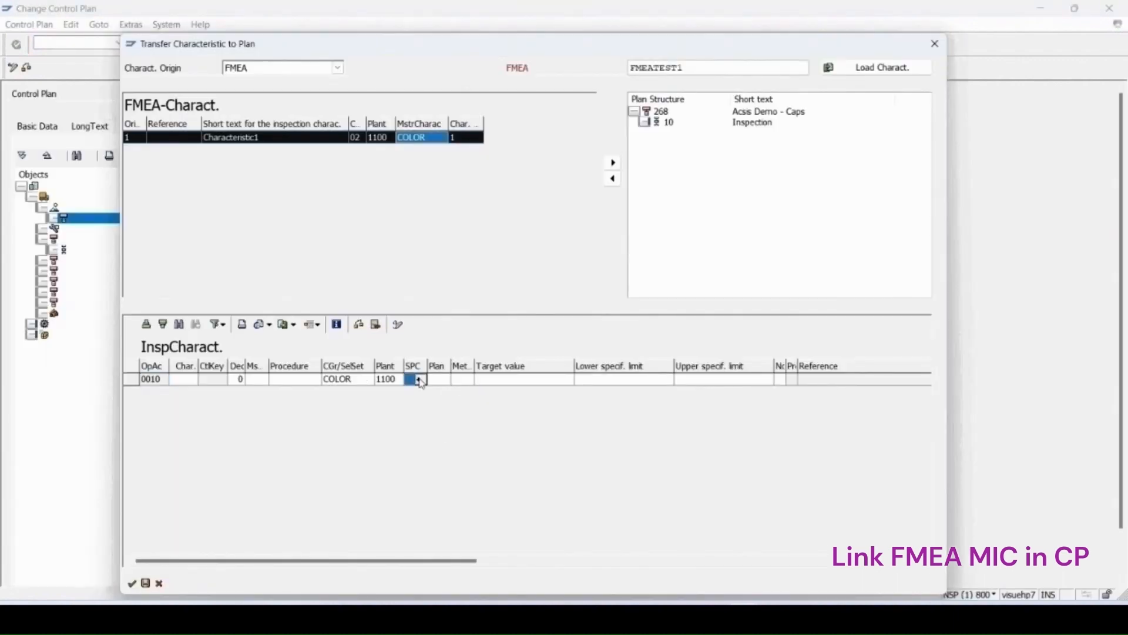
click(419, 379)
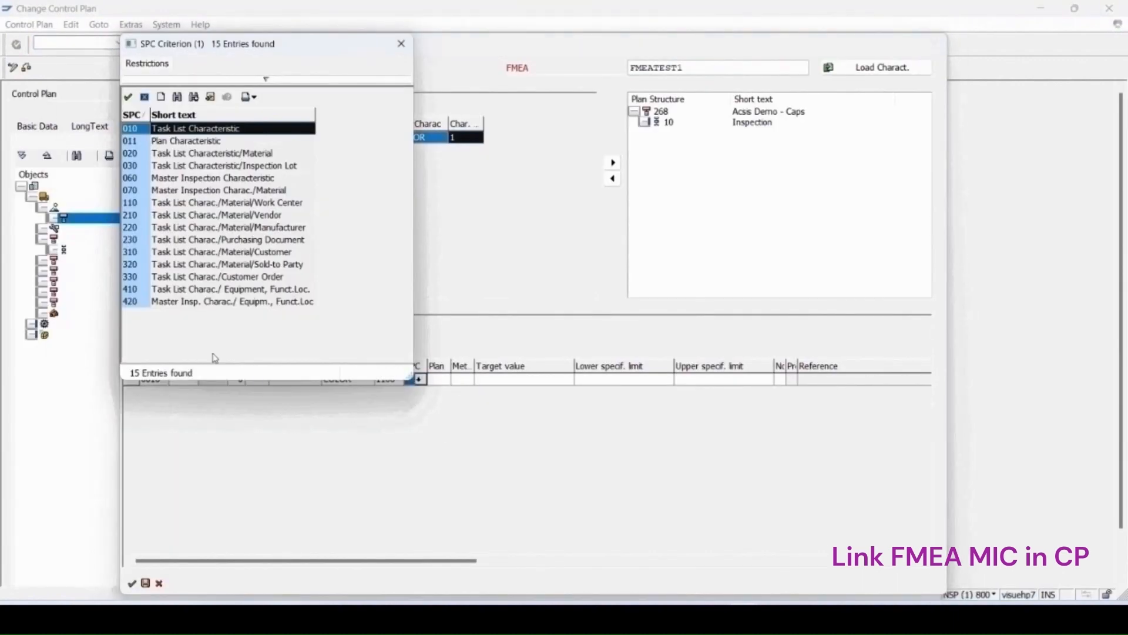
double_click(236, 191)
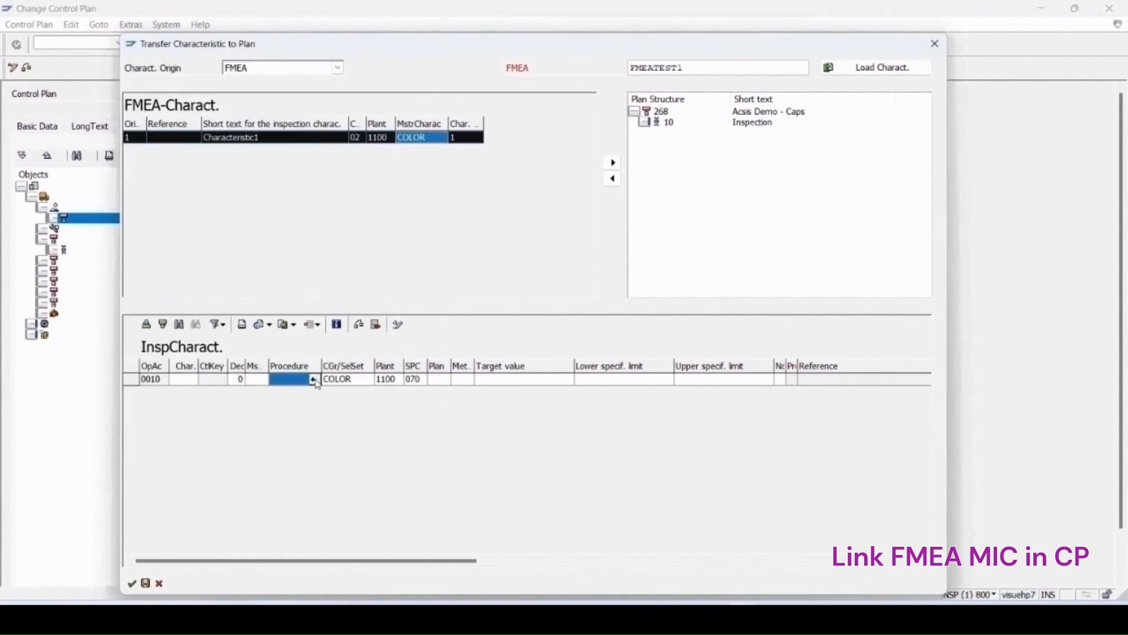
Try sampling procedure FIX5SPC for the COLOR characteristic and run the consistency check
click(312, 379)
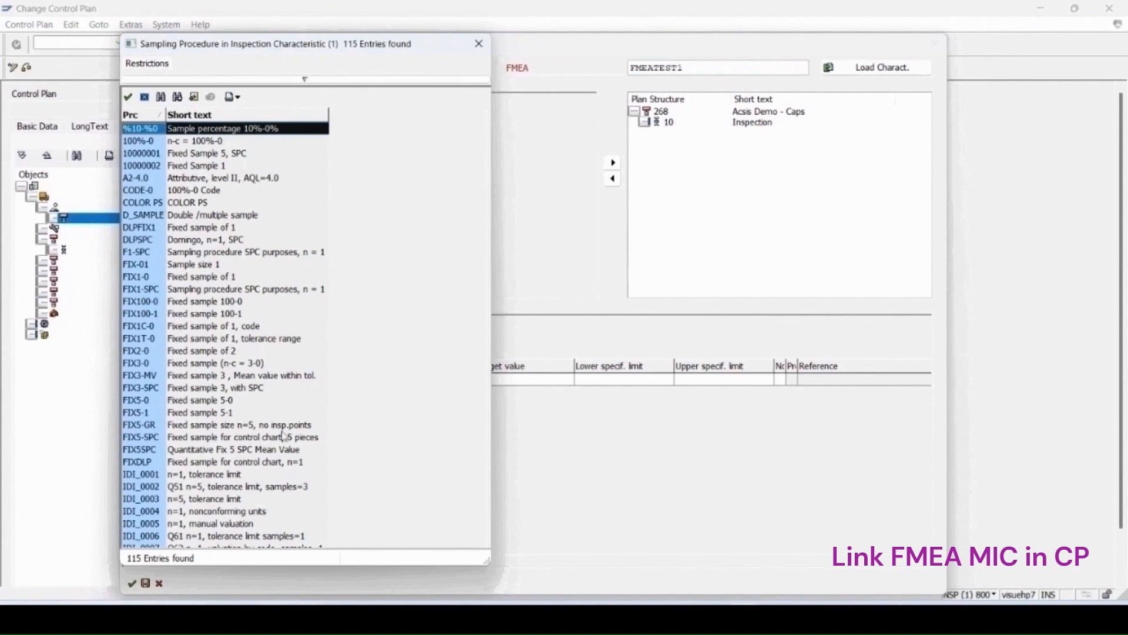
double_click(139, 449)
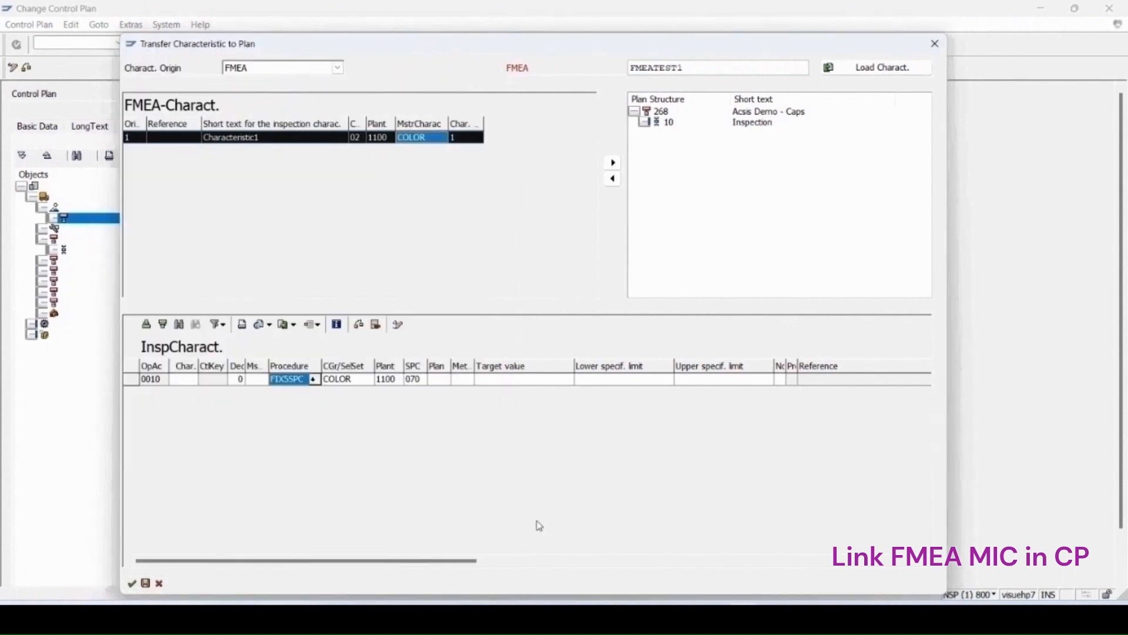
click(360, 325)
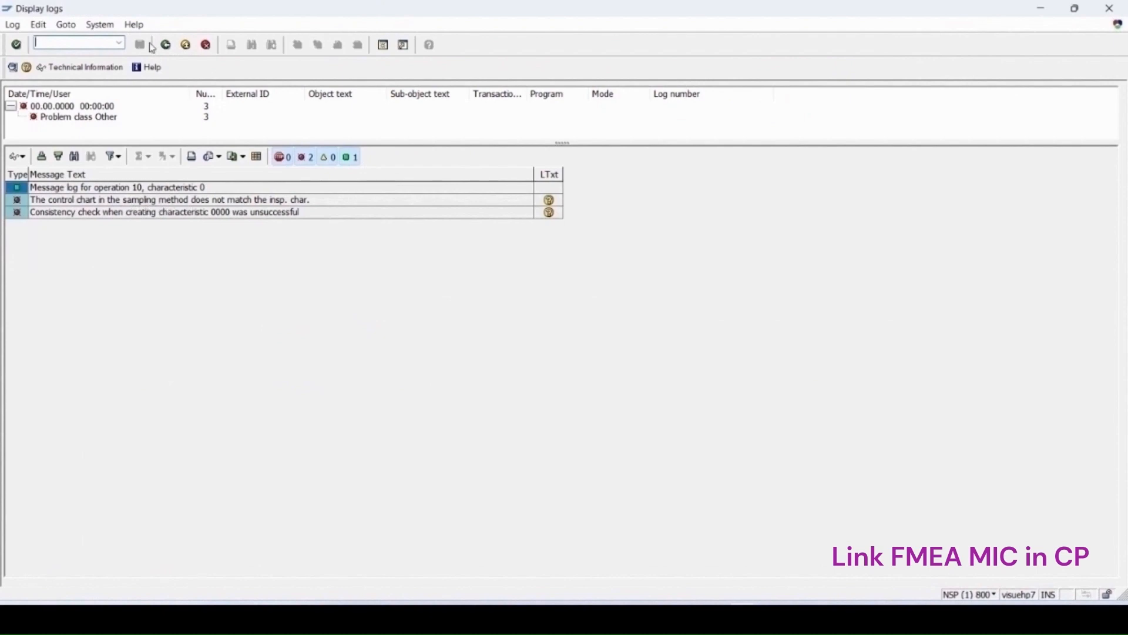
click(167, 45)
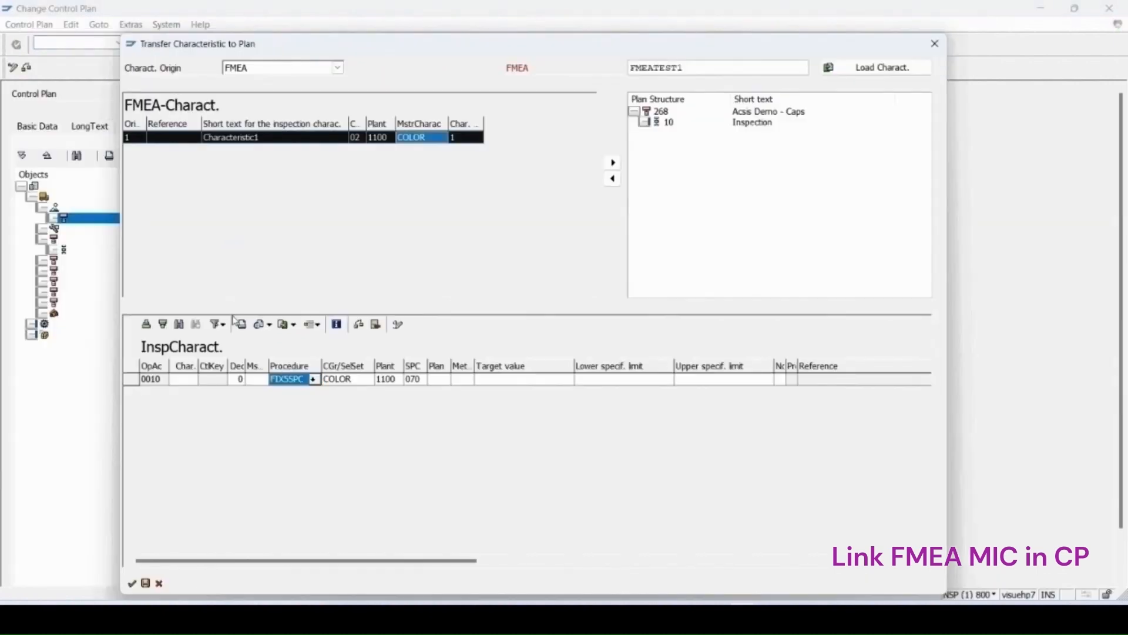
Set the COLOR characteristic's sampling procedure to SPCQUTY, then save the transfer after a consistency check
click(315, 381)
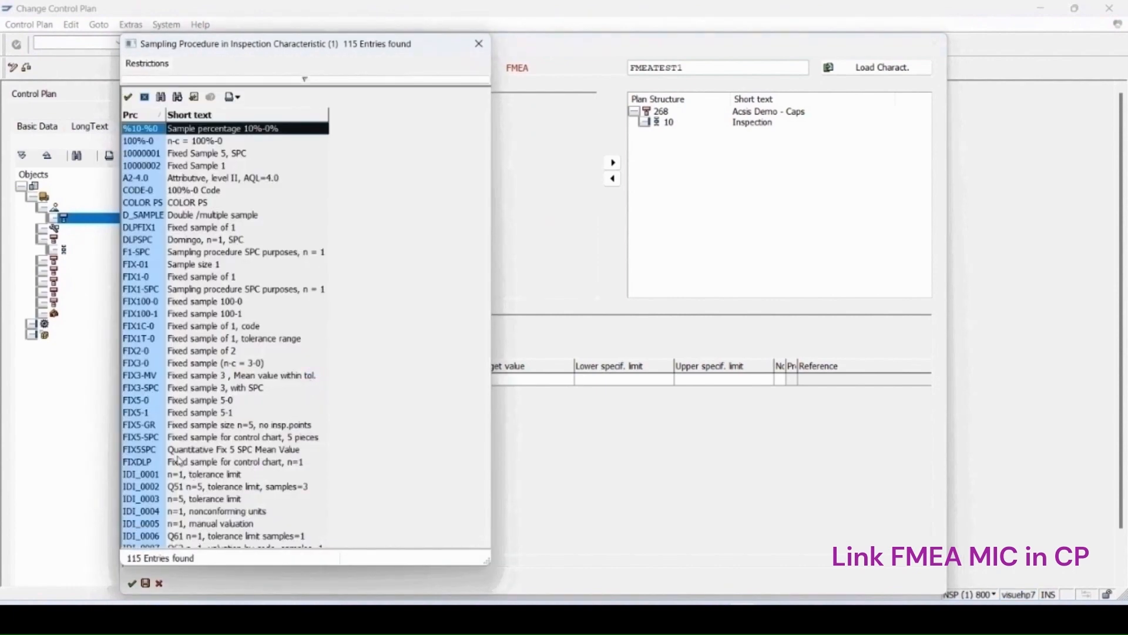
scroll(189, 470, down, 15)
double_click(185, 474)
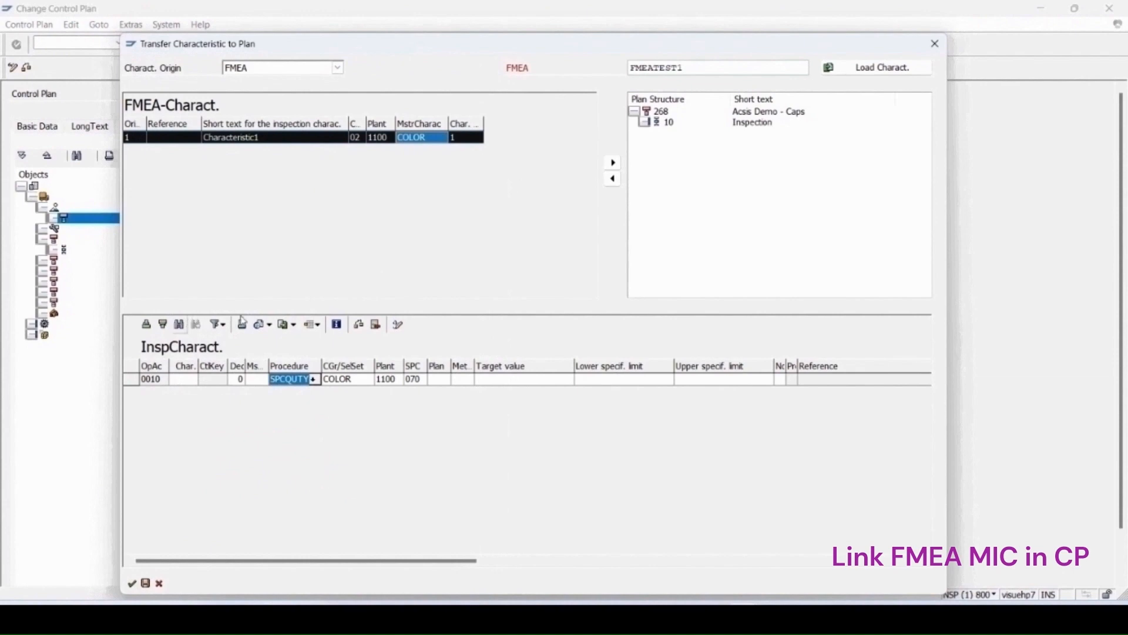
click(360, 327)
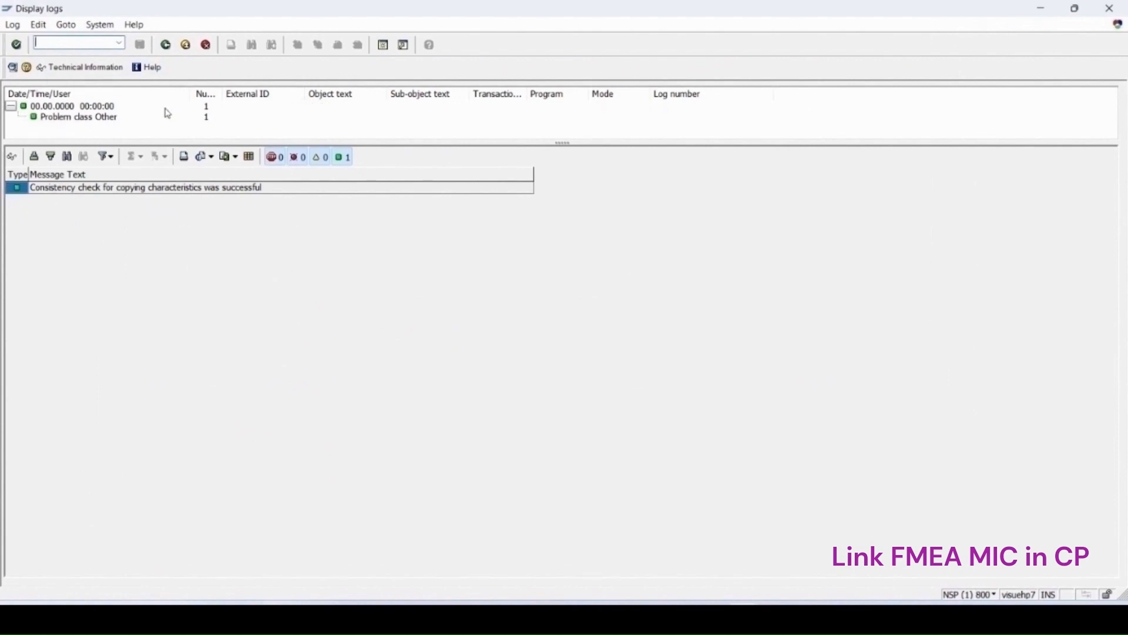
click(166, 45)
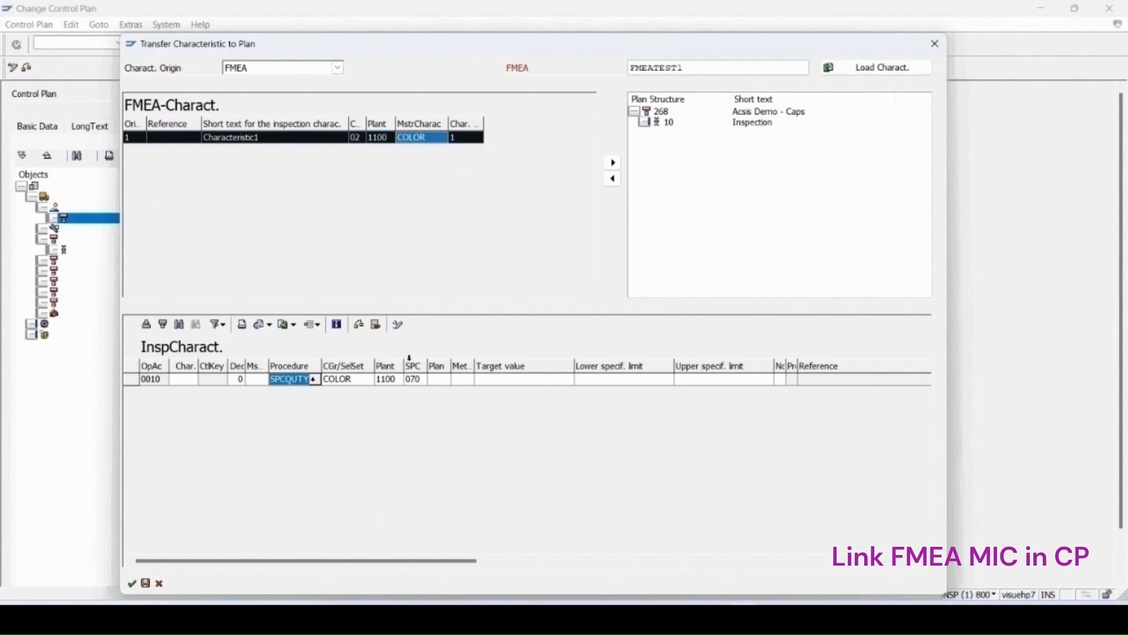
click(146, 584)
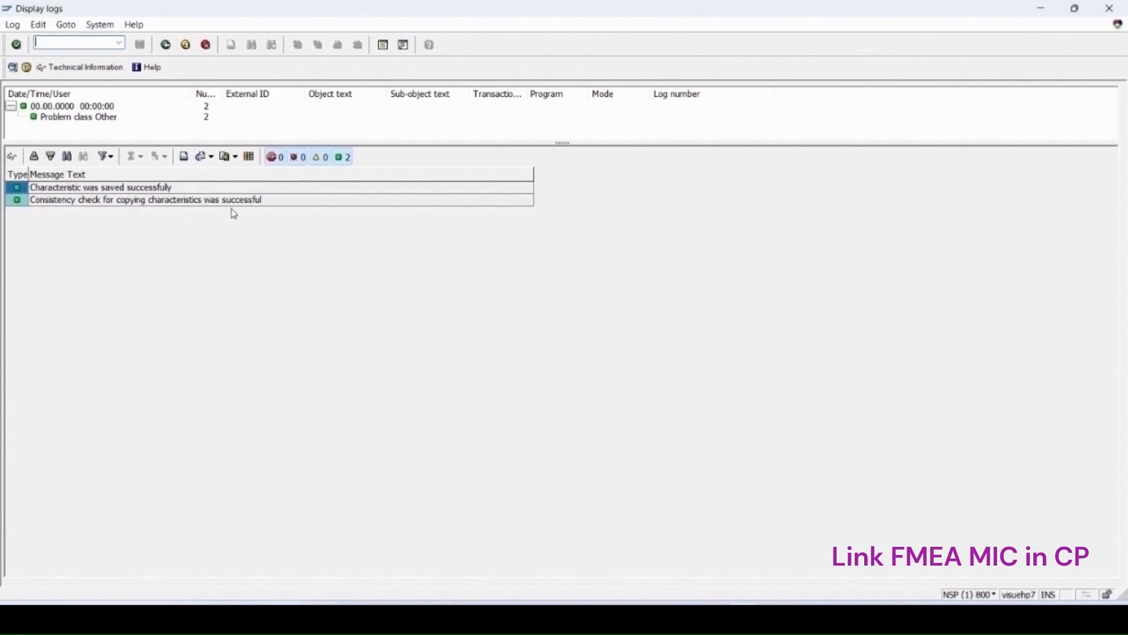
Save control plan CPTEST and expand its structure down to the characteristics of its linked inspection plan
click(166, 47)
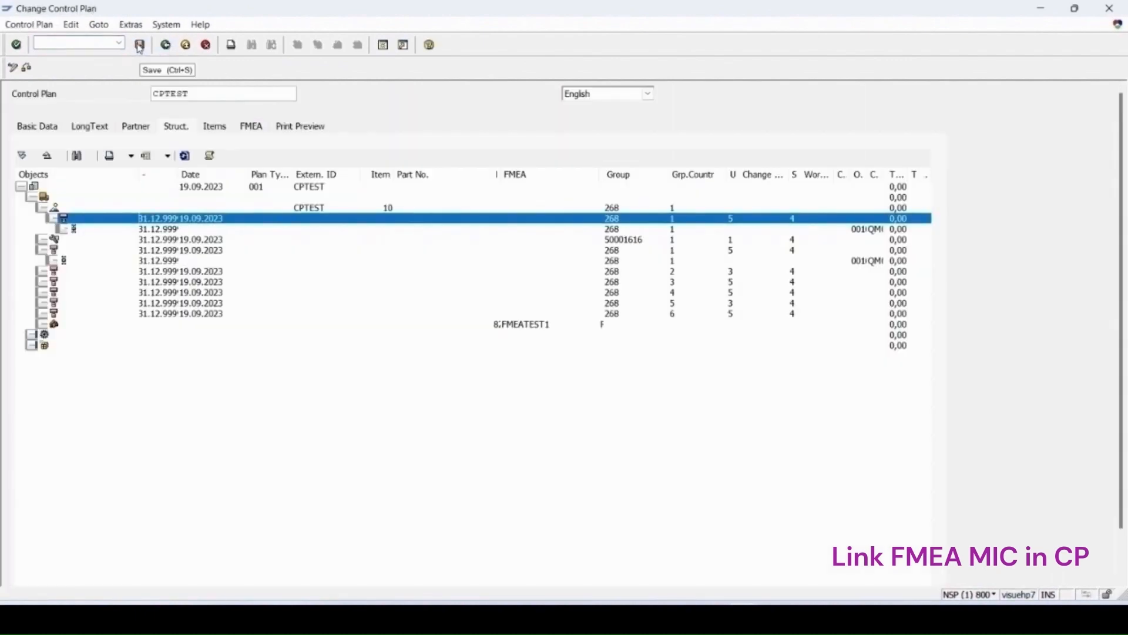
click(139, 46)
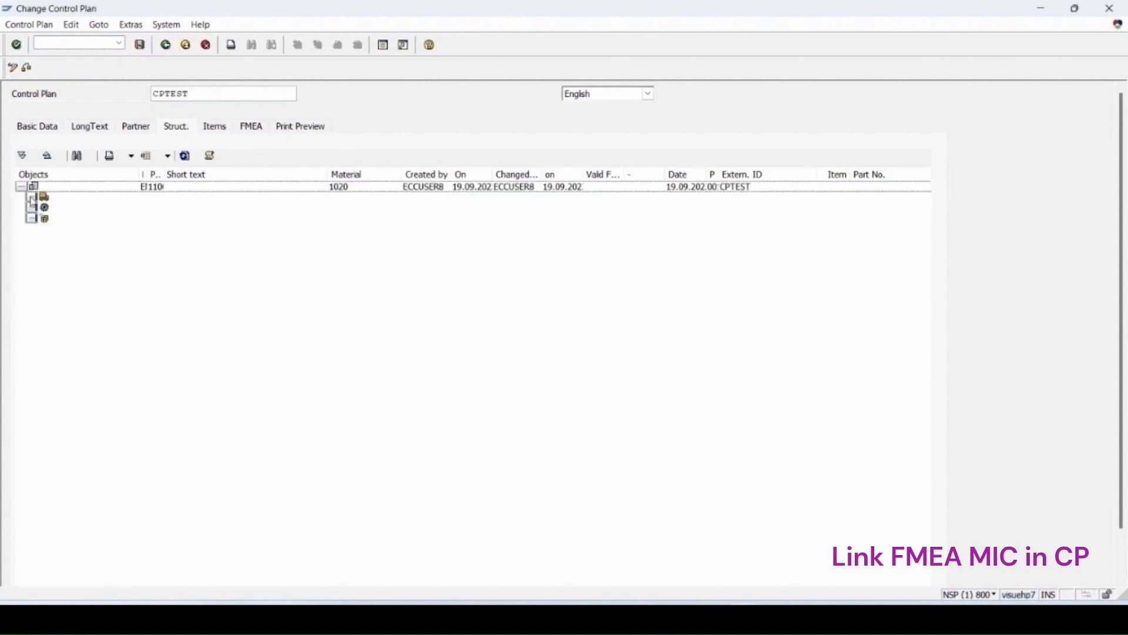
click(31, 197)
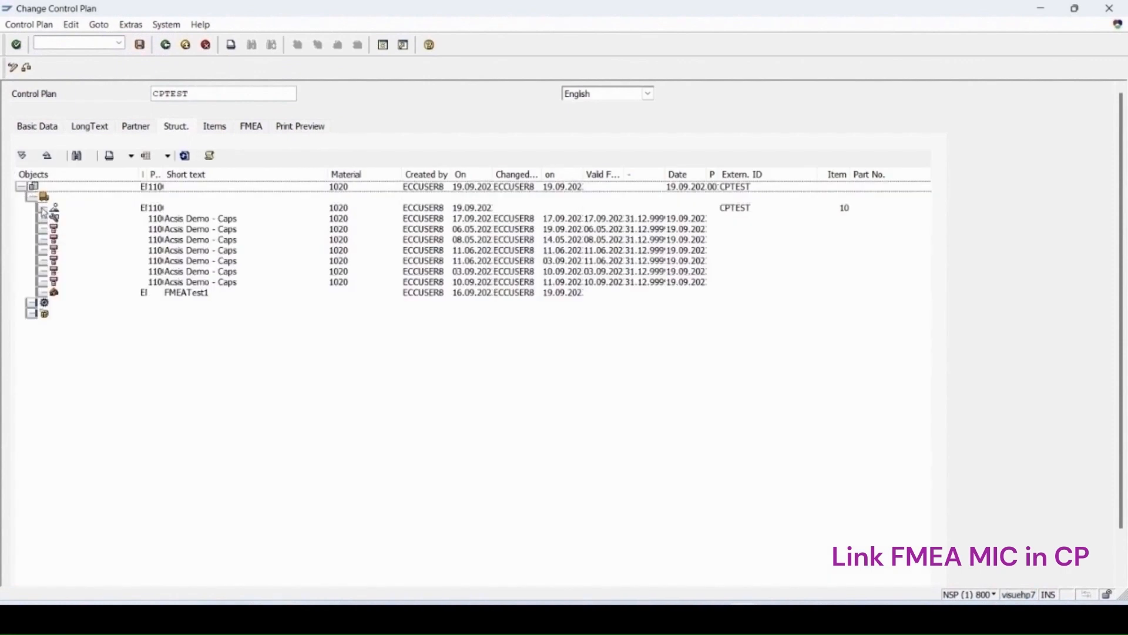
click(44, 212)
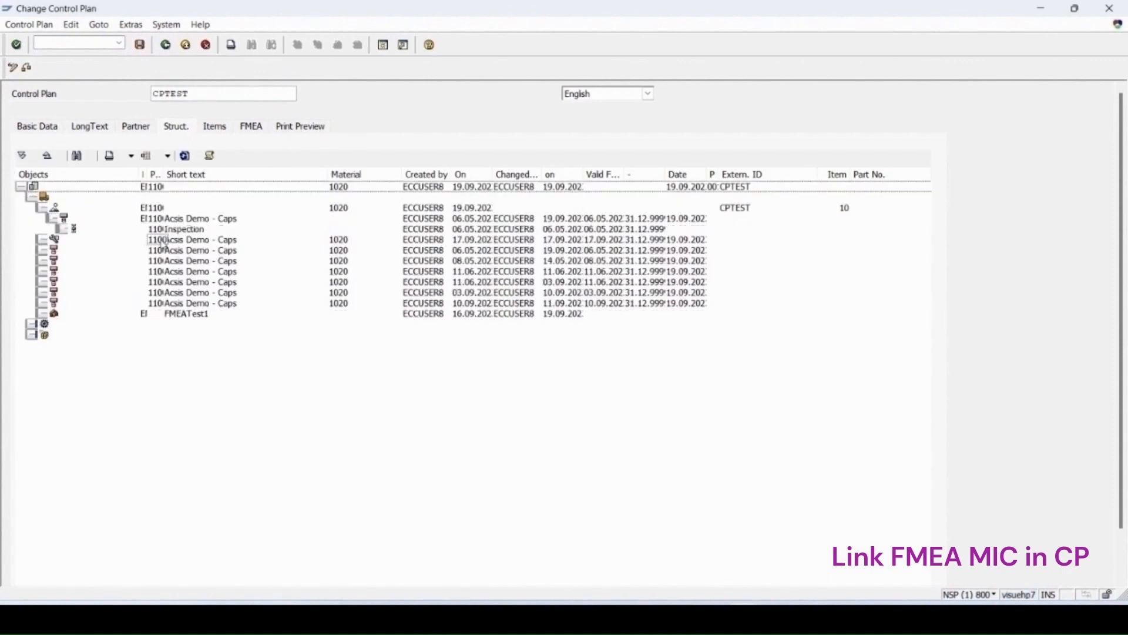
click(61, 230)
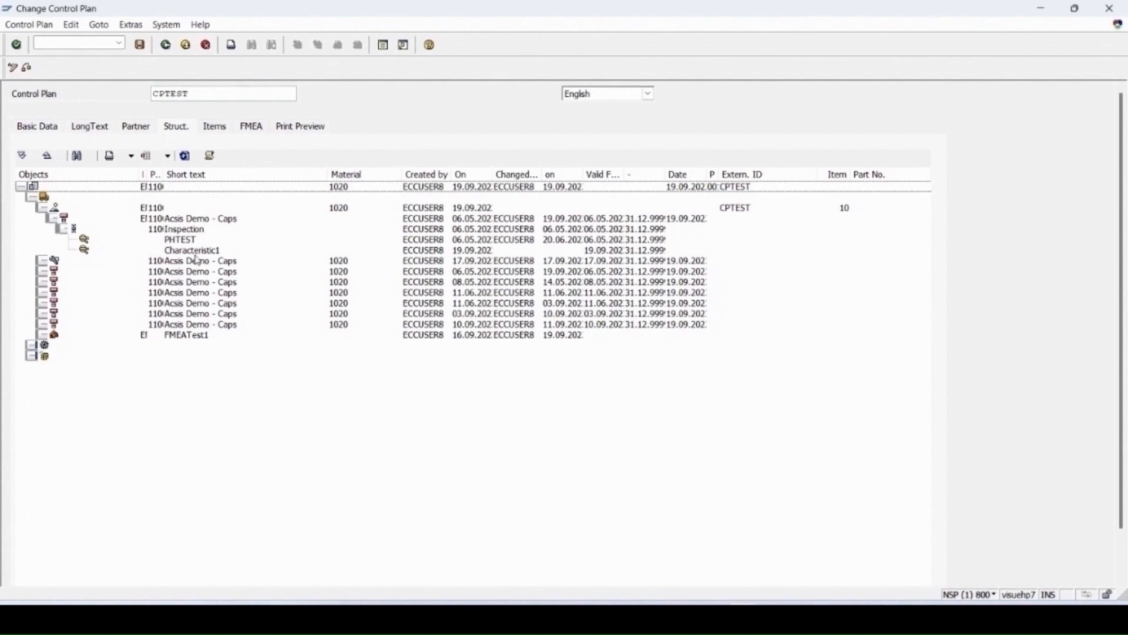
Display inspection plan group 268 for material 1020 in plant 1100 and open the operations of group counter 1
double_click(183, 218)
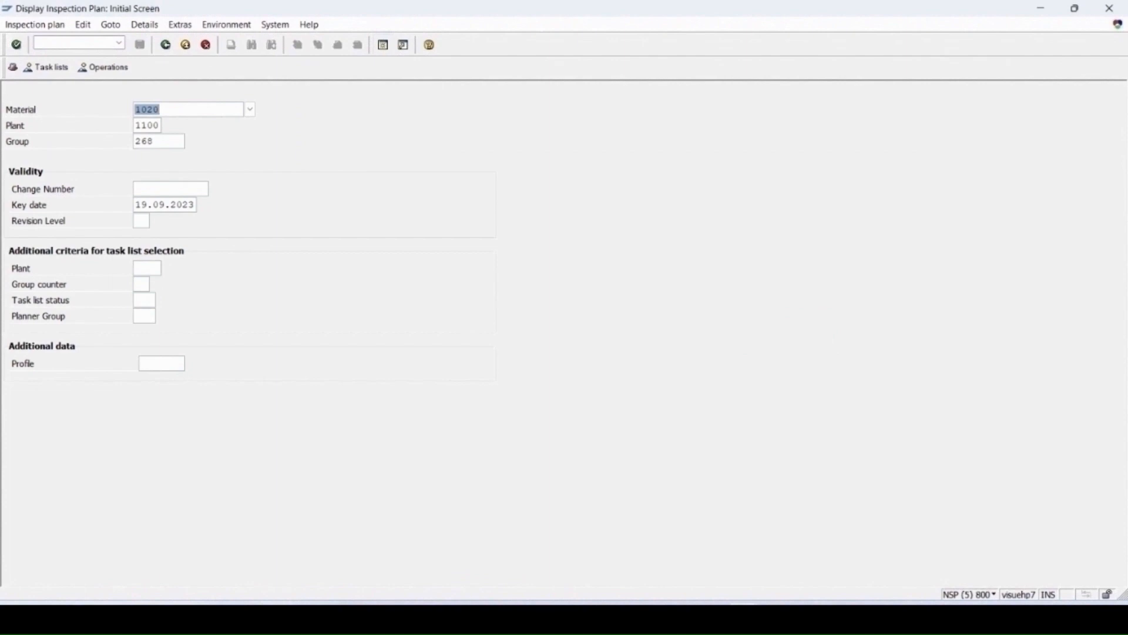
key(Return)
click(11, 156)
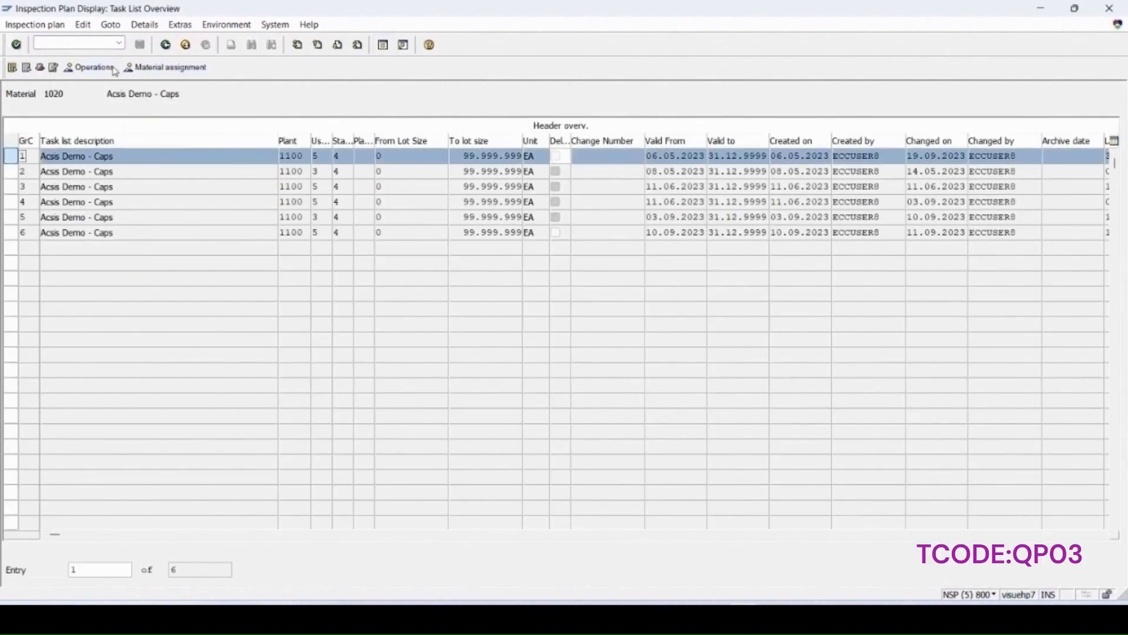
click(89, 67)
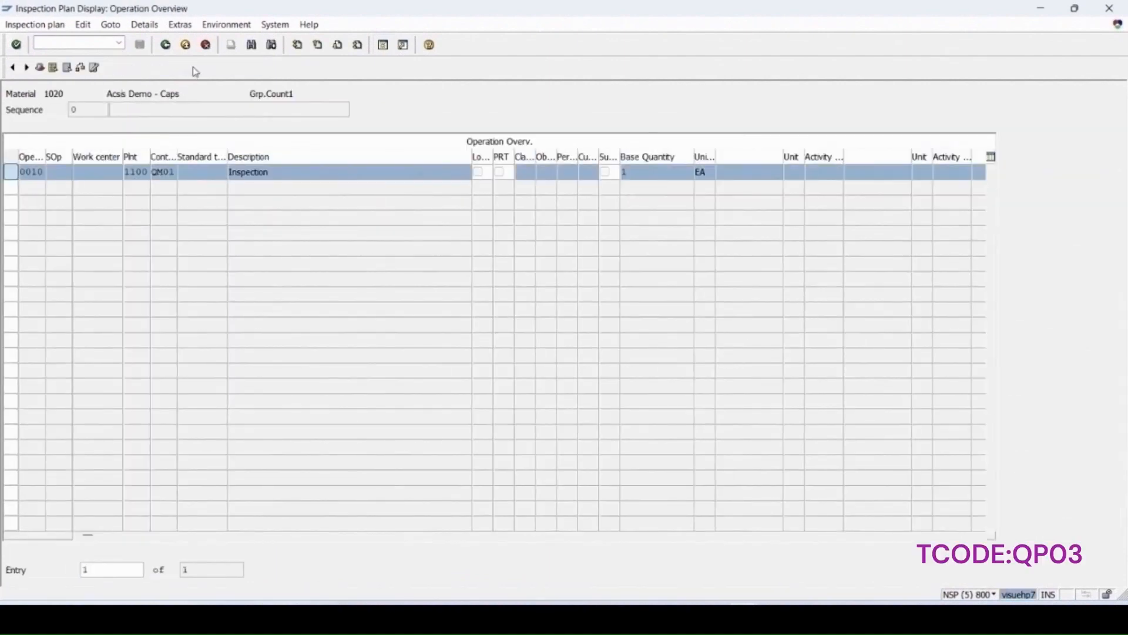
click(194, 69)
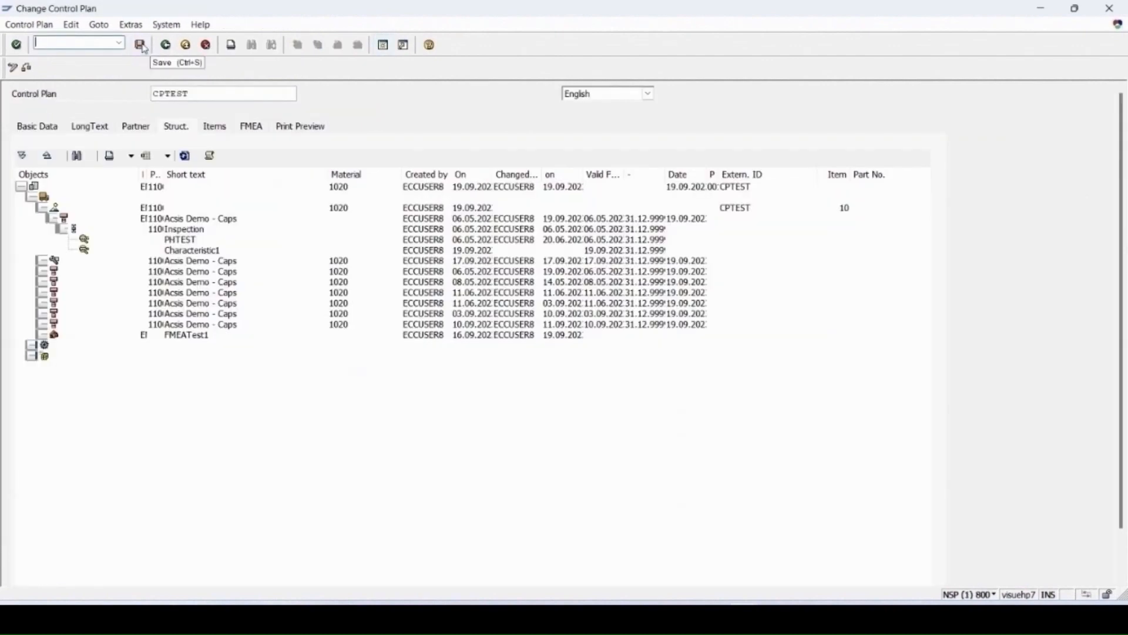
Save control plan CPTEST, run its consistency check and set its system status to Released
click(141, 46)
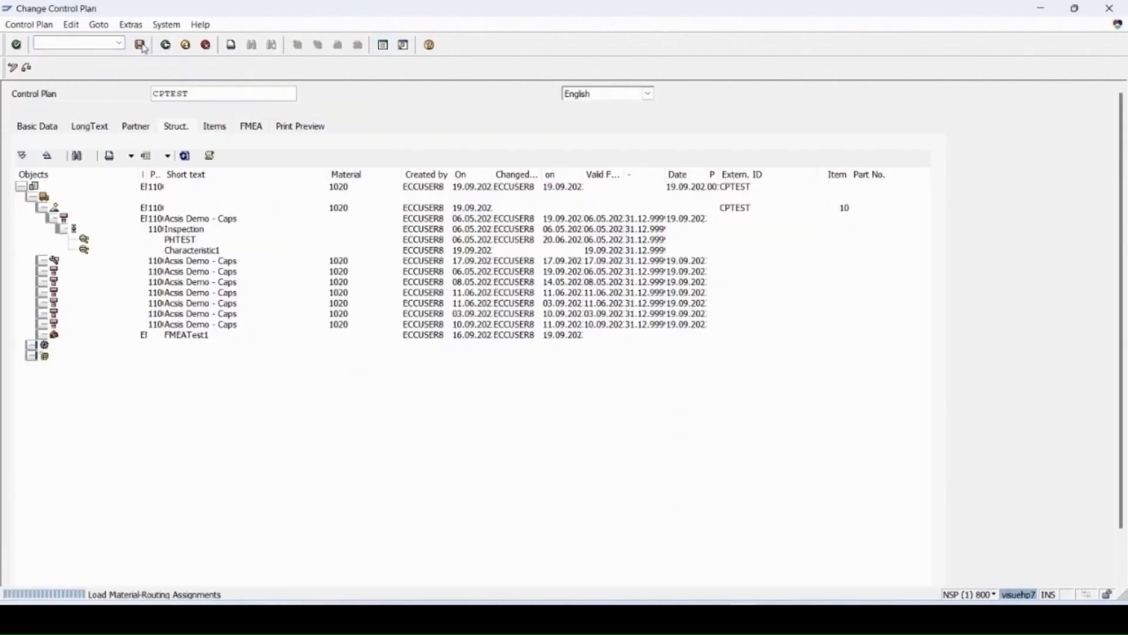
click(32, 128)
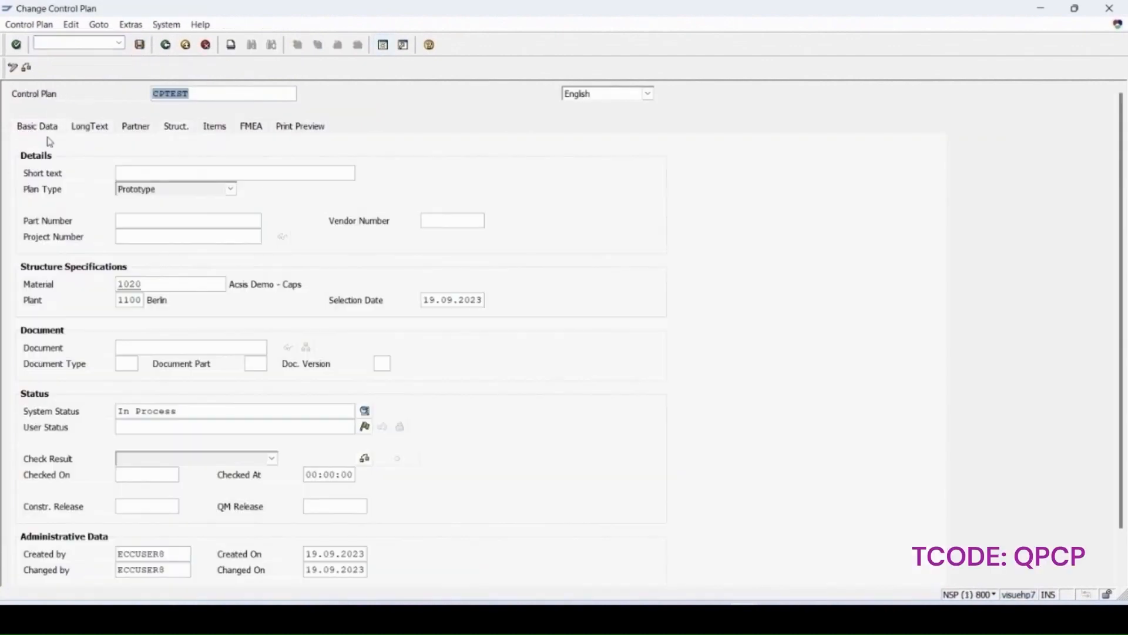
scroll(473, 456, down, 2)
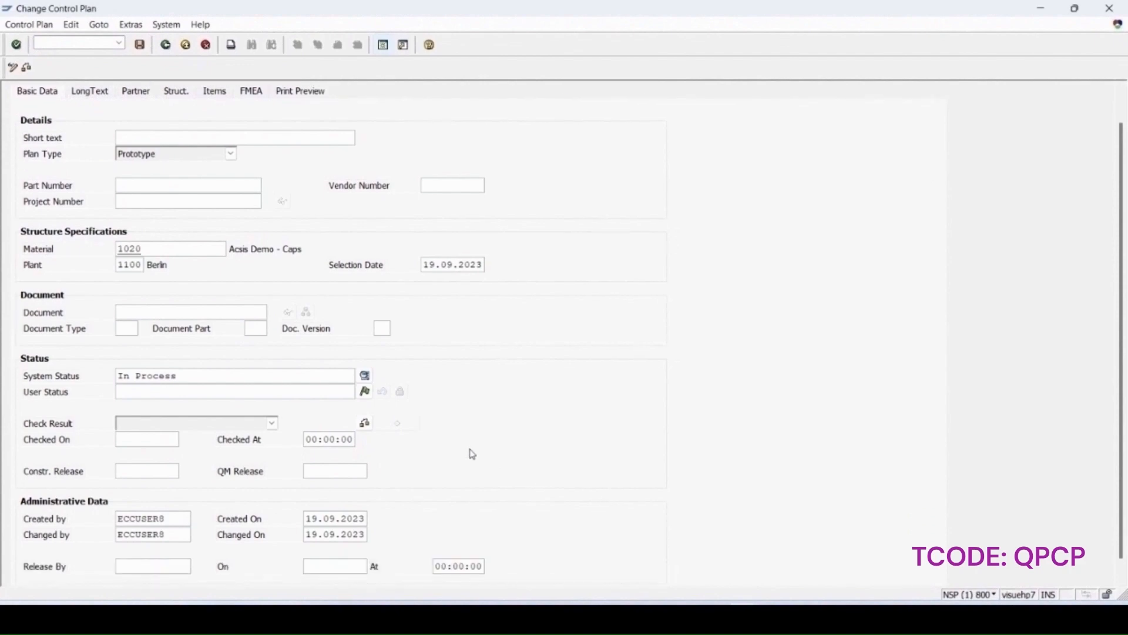
click(366, 424)
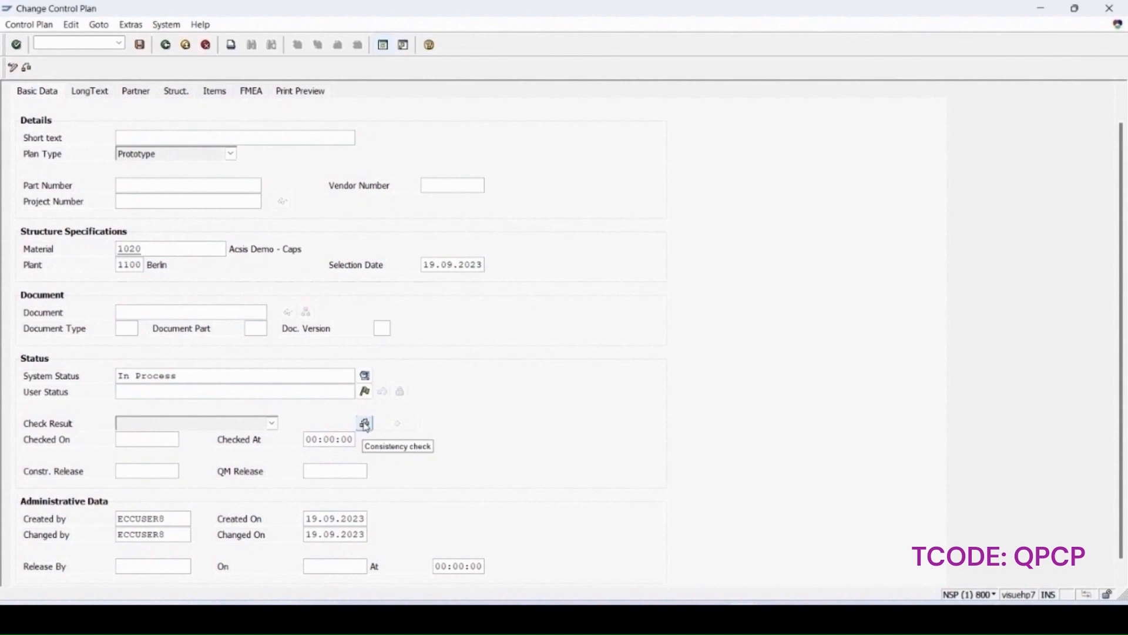
click(365, 425)
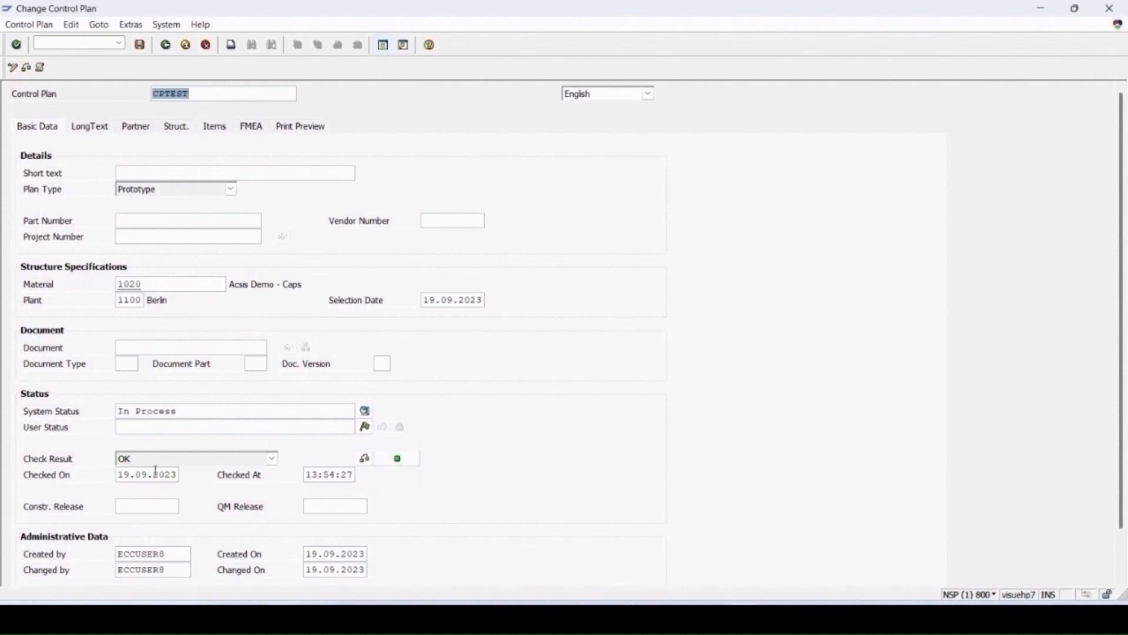
click(366, 427)
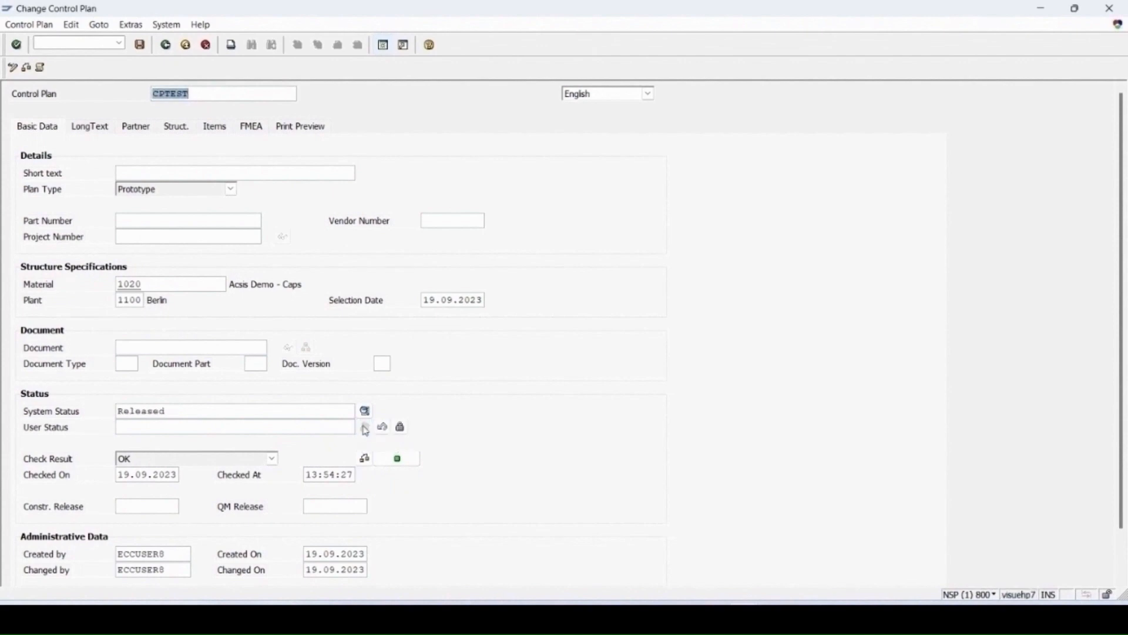
Assign FMEATEST1 to control plan CPTEST as its FMEA and adjust the widths of the assignment table's columns
click(177, 126)
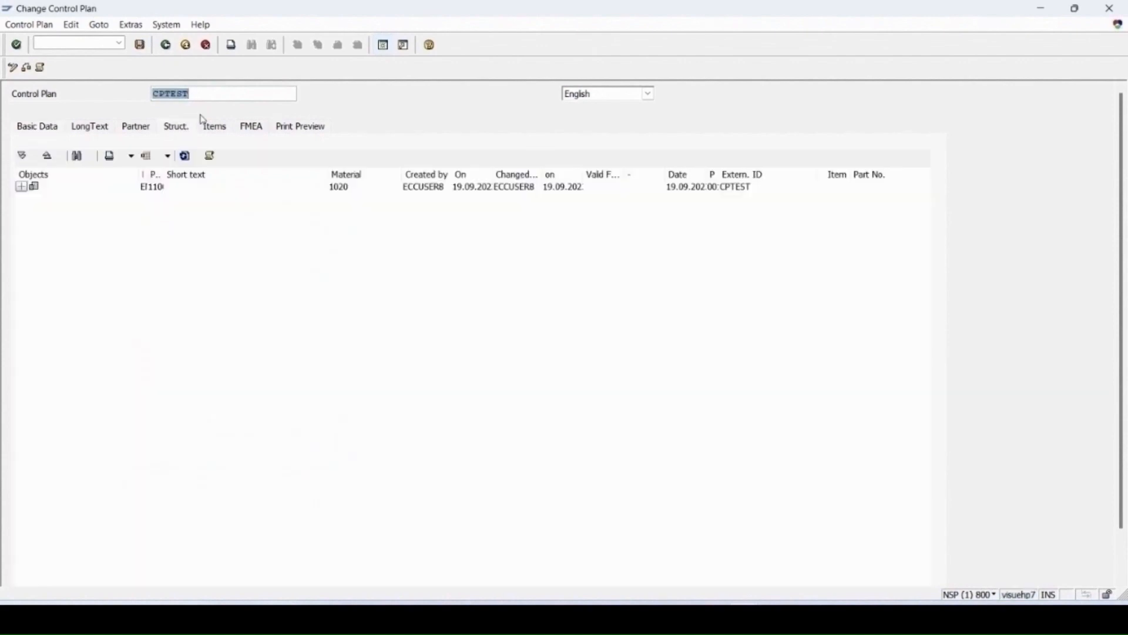
click(210, 128)
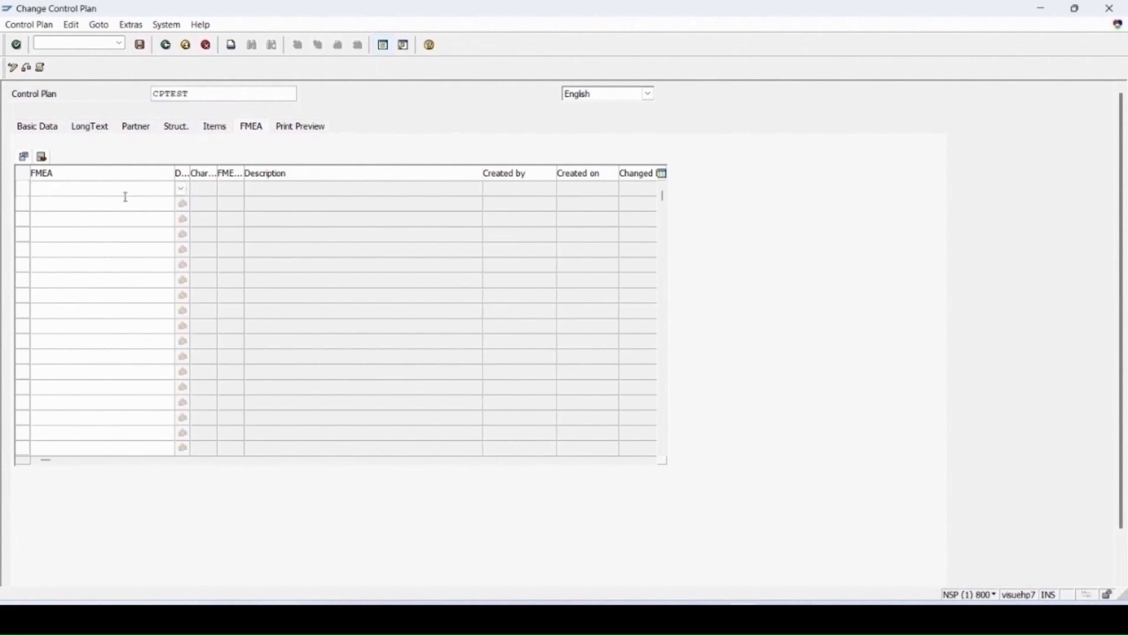
click(181, 189)
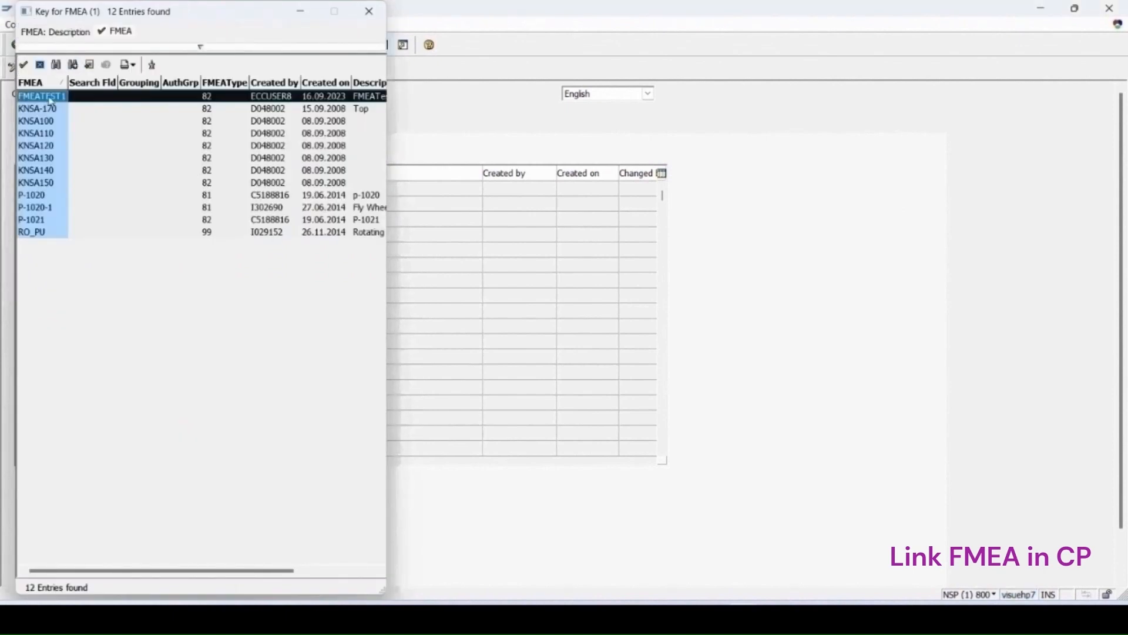
click(53, 95)
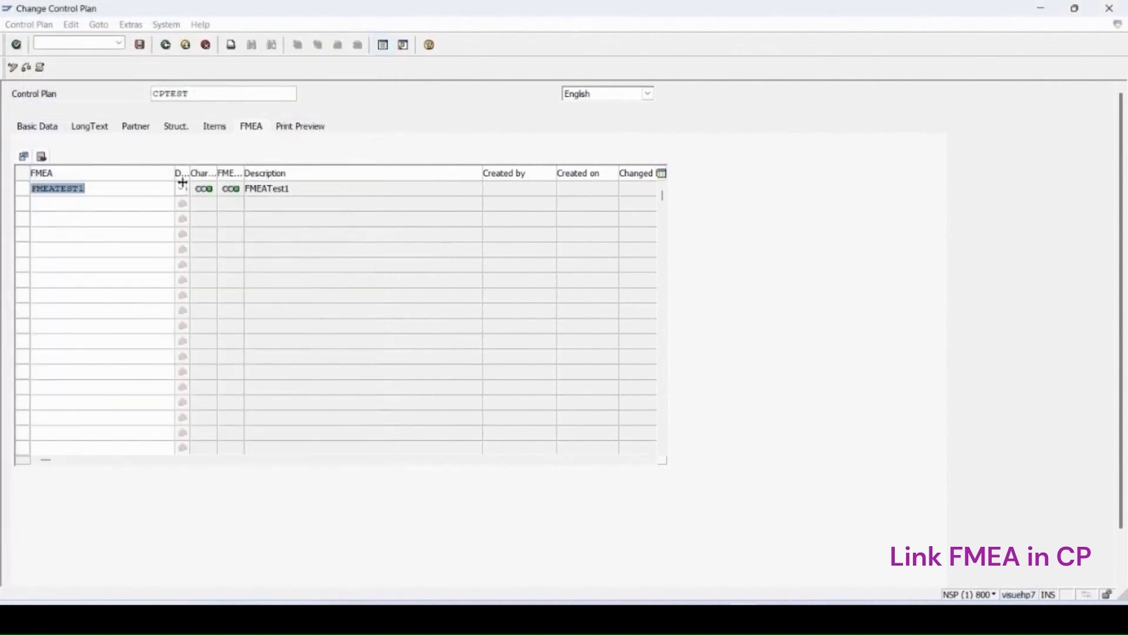
drag(174, 173, 112, 173)
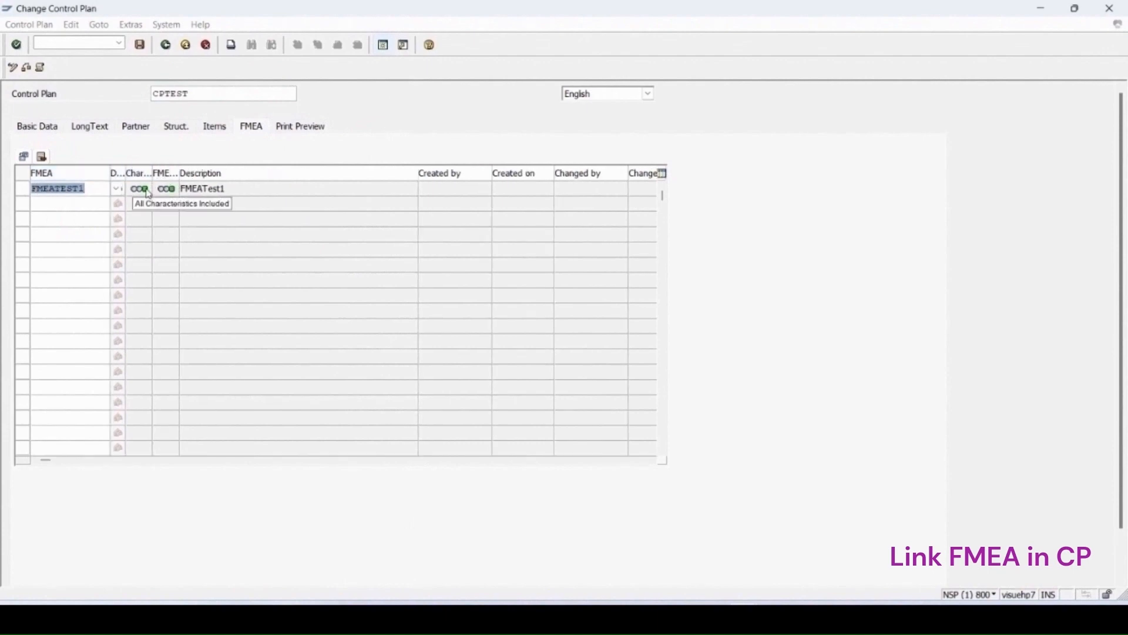
double_click(180, 171)
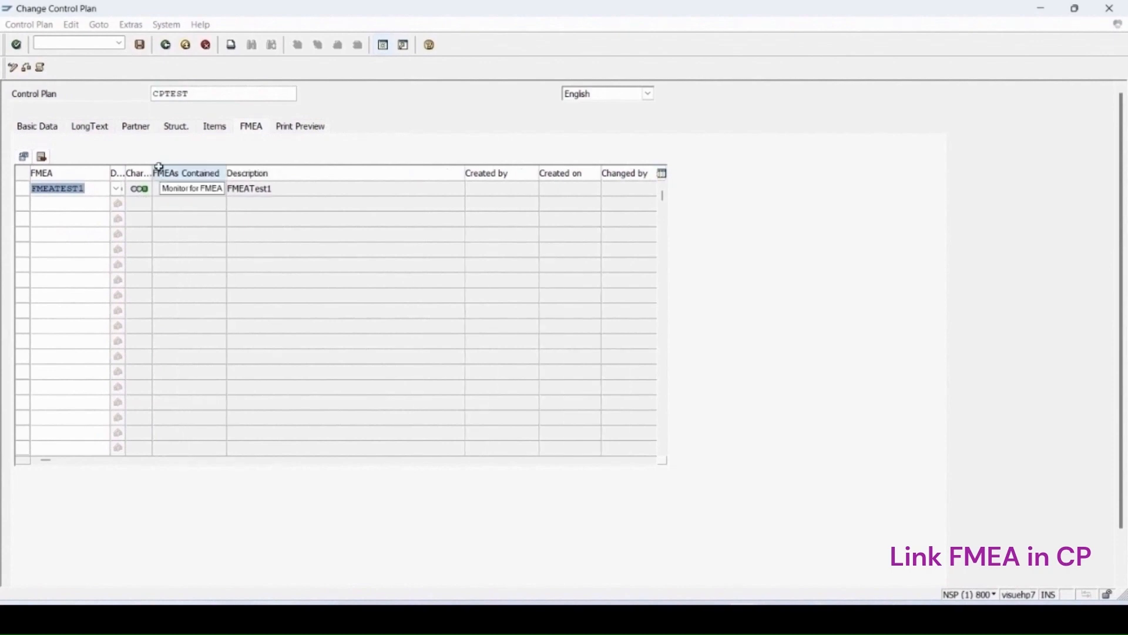
key(Return)
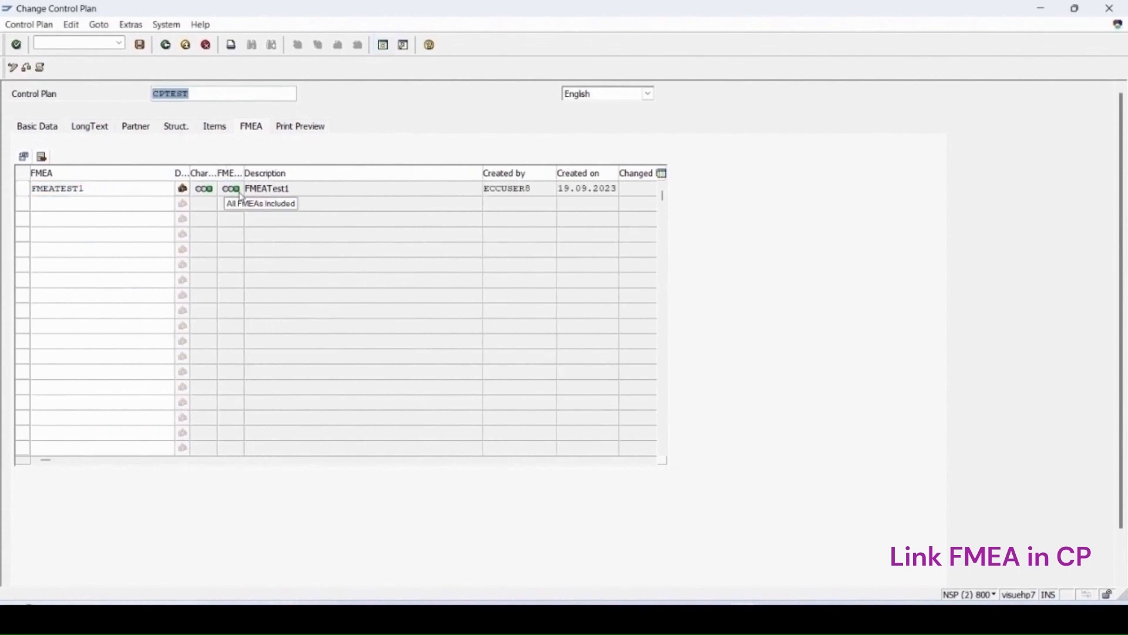
Read the field help on the characteristics-copying monitor for the FMEATEST1 assignment
click(195, 193)
key(F1)
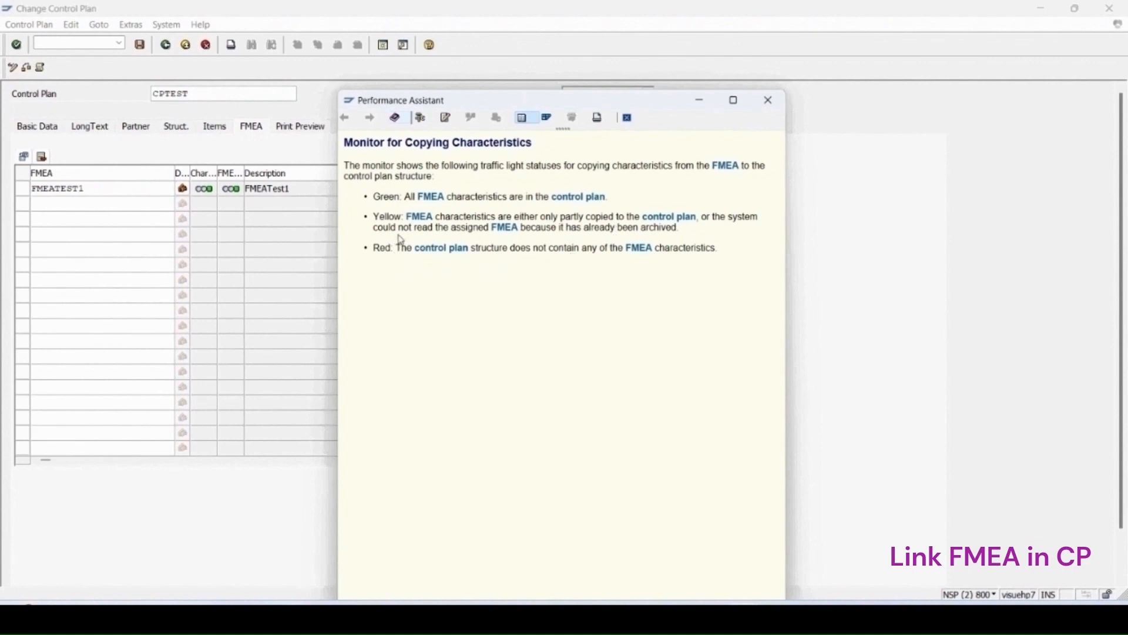
key(Escape)
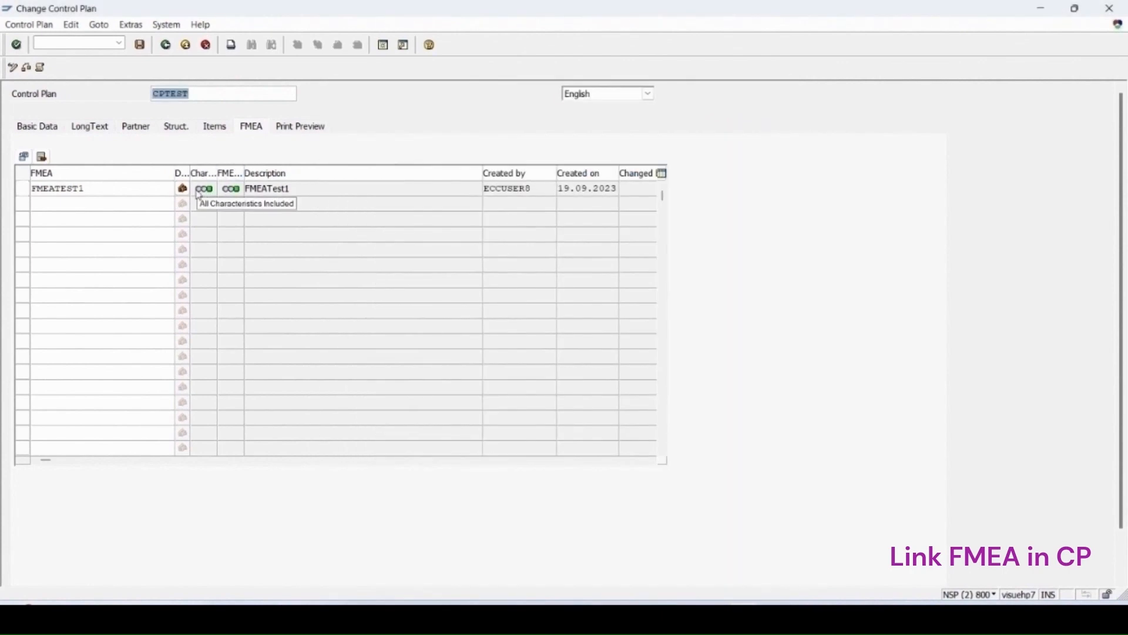
key(F1)
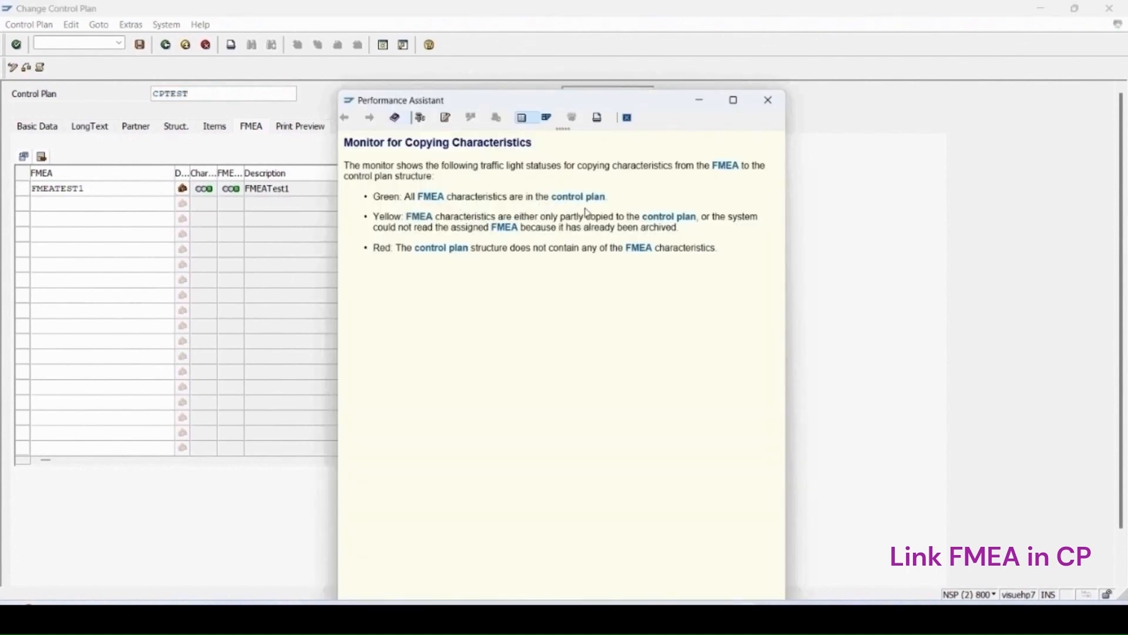
key(Escape)
Save the control plan and reopen CPTEST in change mode through transaction QPCP
click(139, 45)
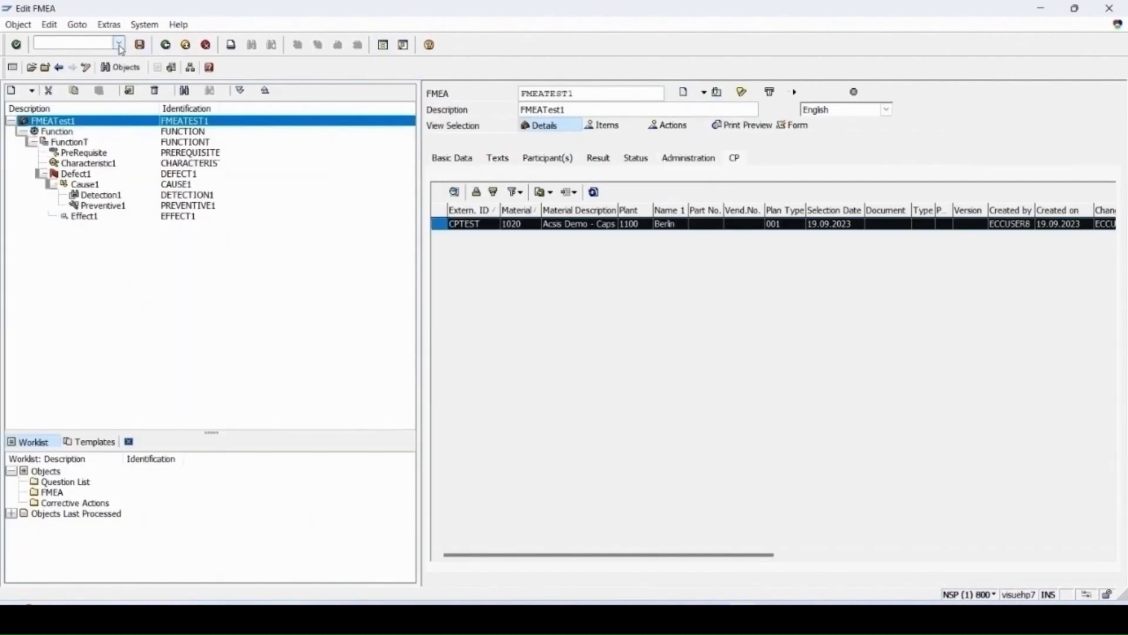
click(120, 46)
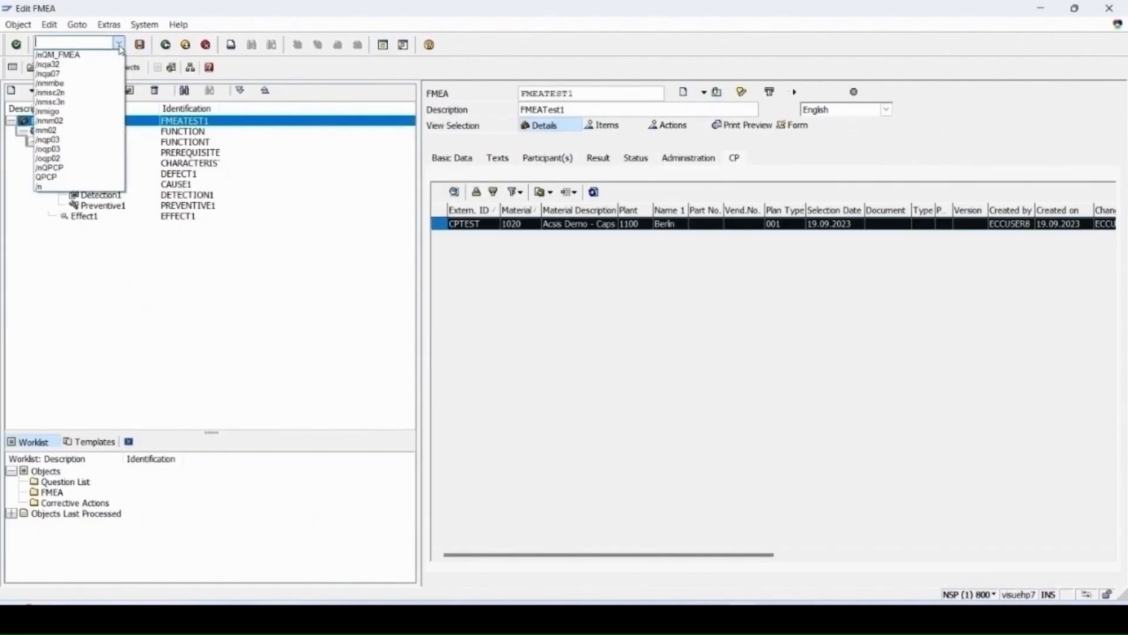
click(65, 170)
key(Return)
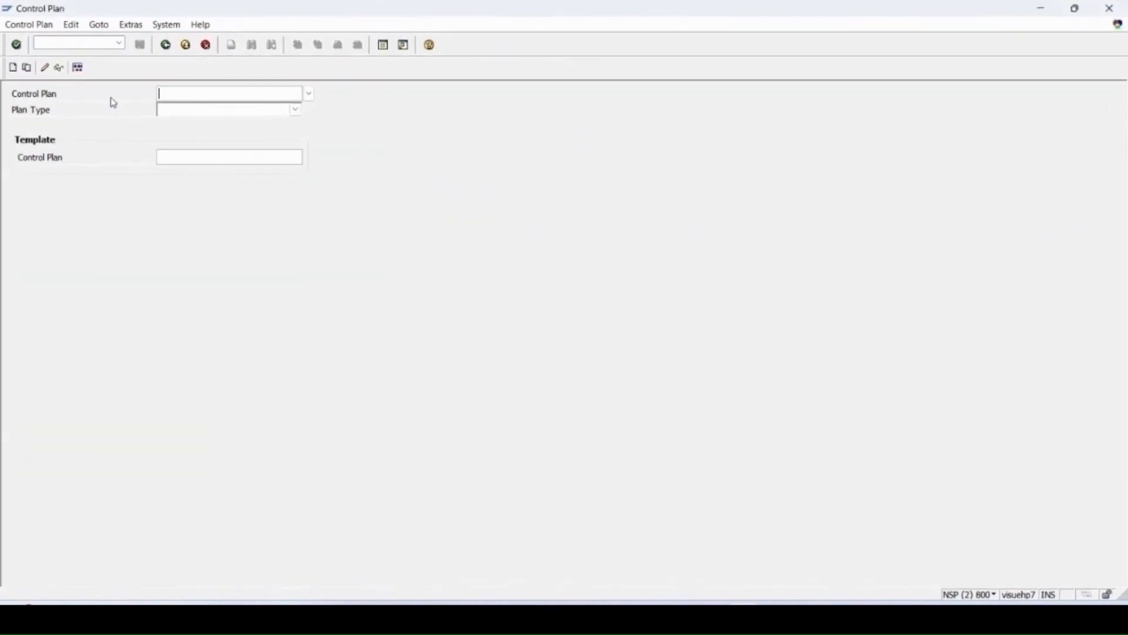
text(CPTest)
key(Return)
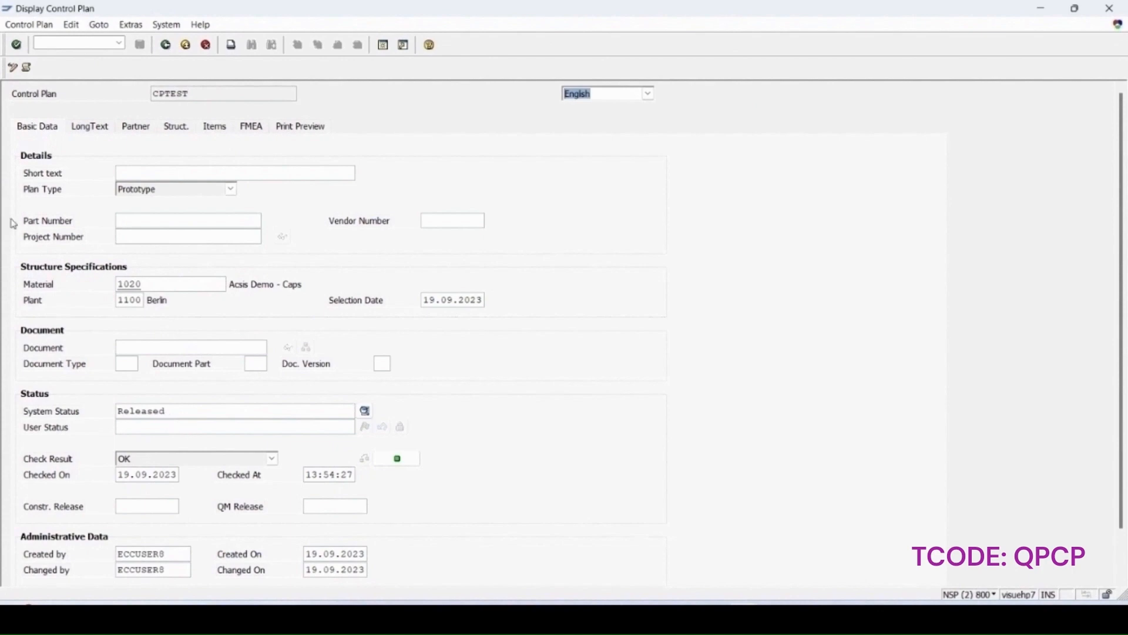
click(12, 68)
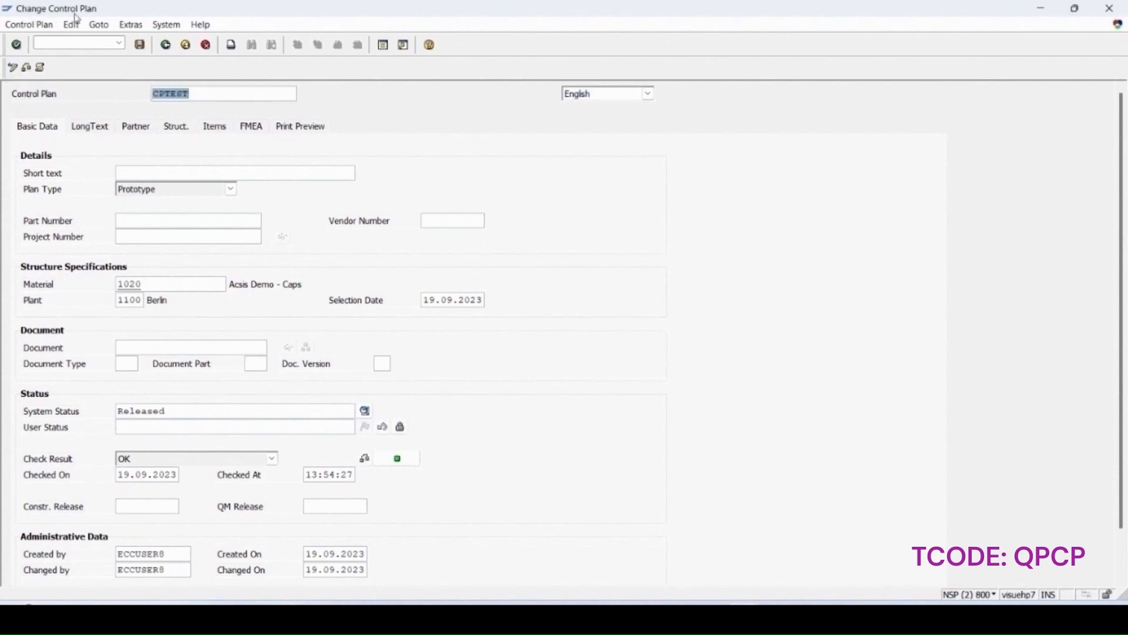
Examine Characteristic1 in CPTEST's structure and the options offered for the inspection plan and the material's task lists
click(253, 127)
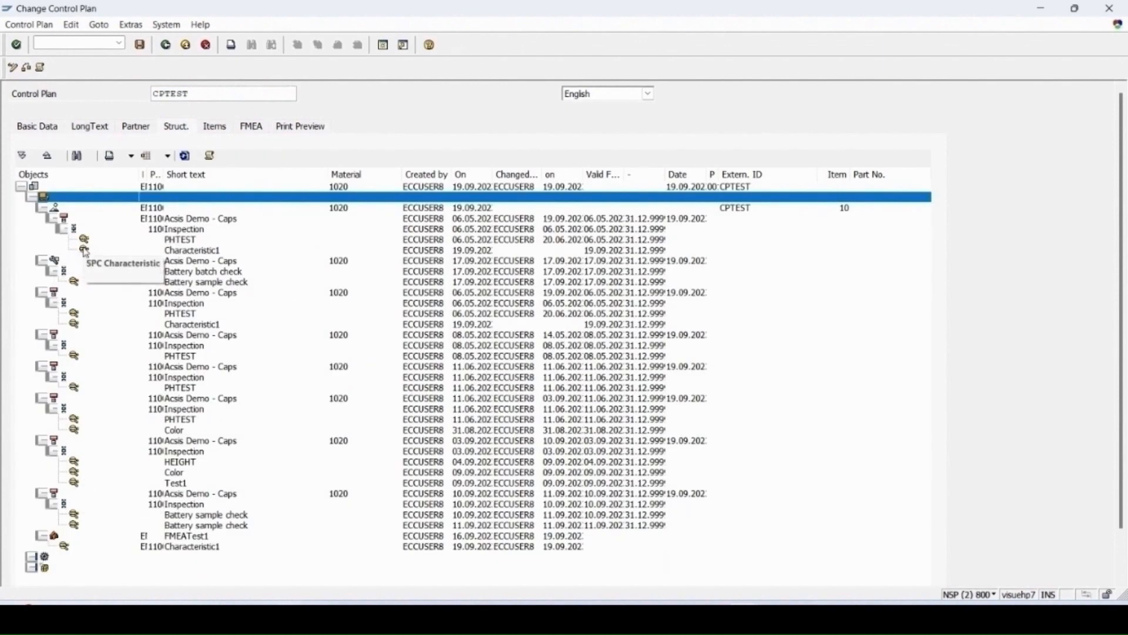
click(183, 251)
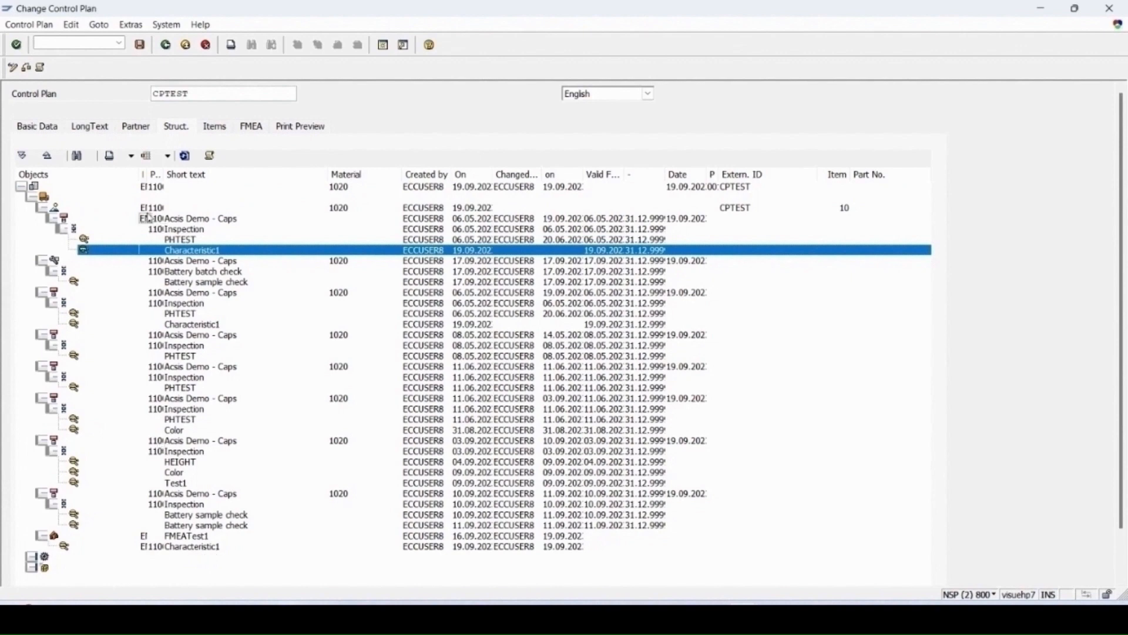
drag(137, 174, 229, 174)
right_click(63, 218)
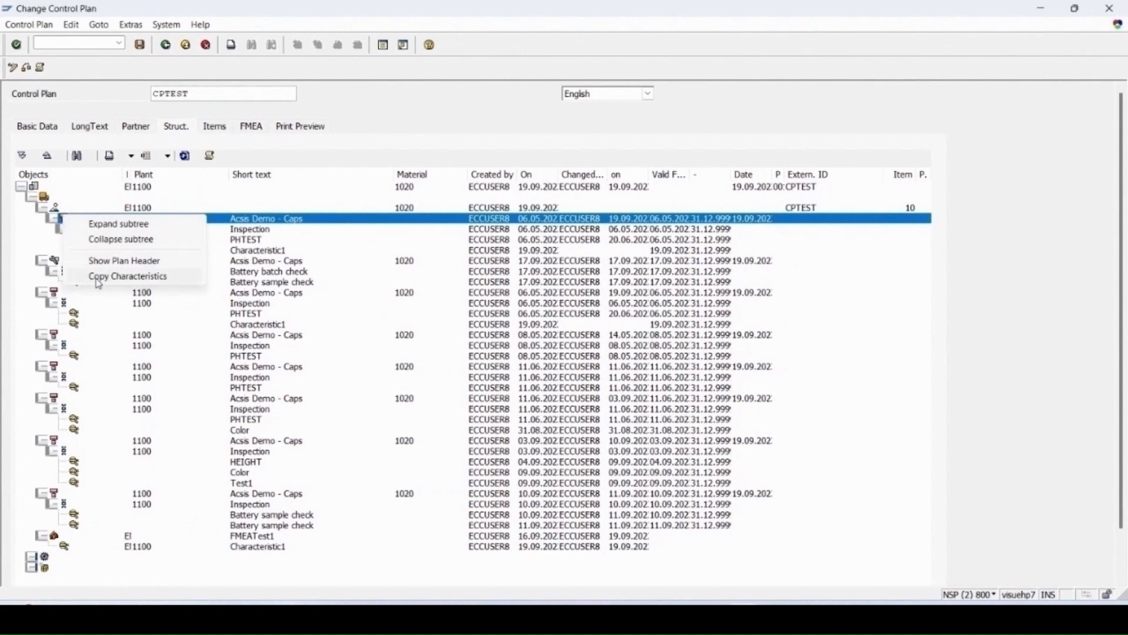
click(40, 234)
right_click(47, 200)
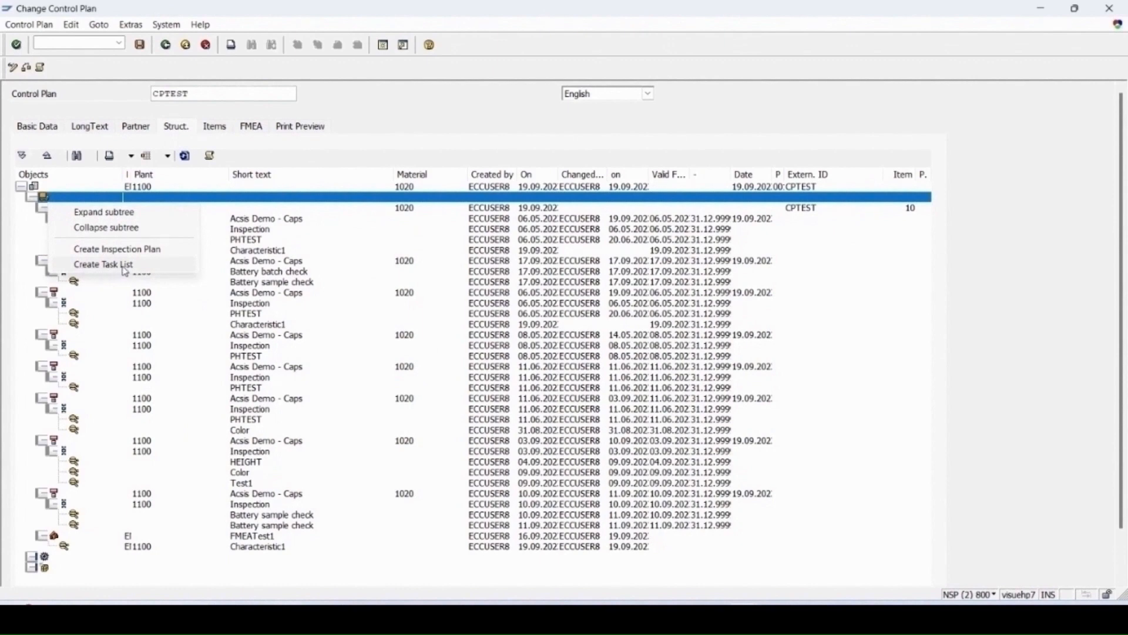
click(132, 253)
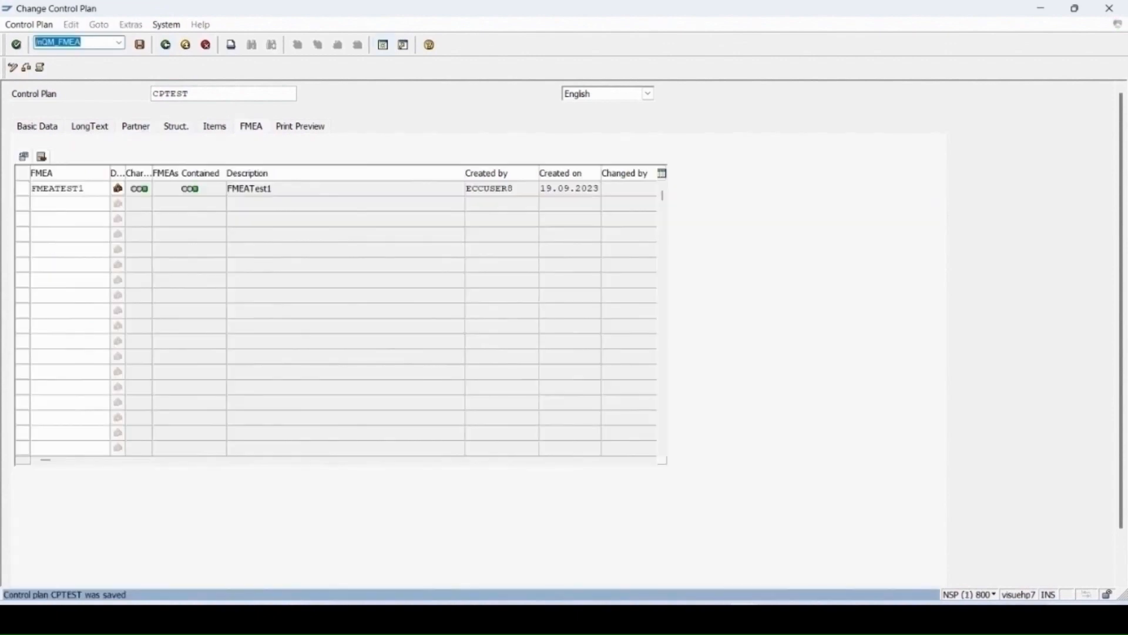
Open FMEATEST1 in the FMEA Cockpit through transaction QM_FMEA
key(Return)
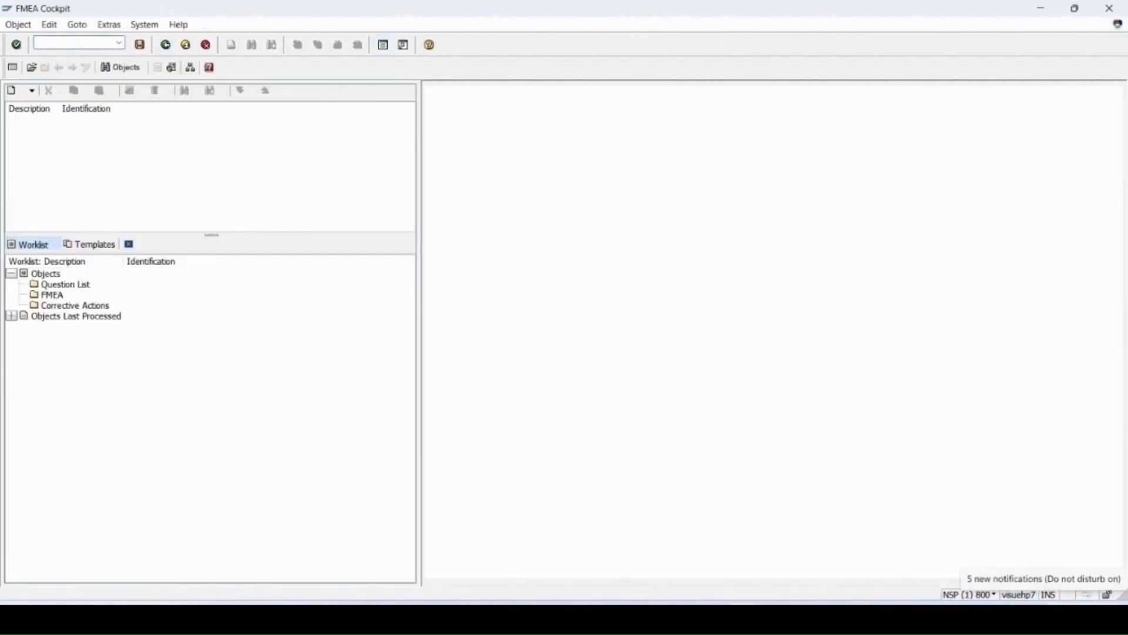
click(33, 68)
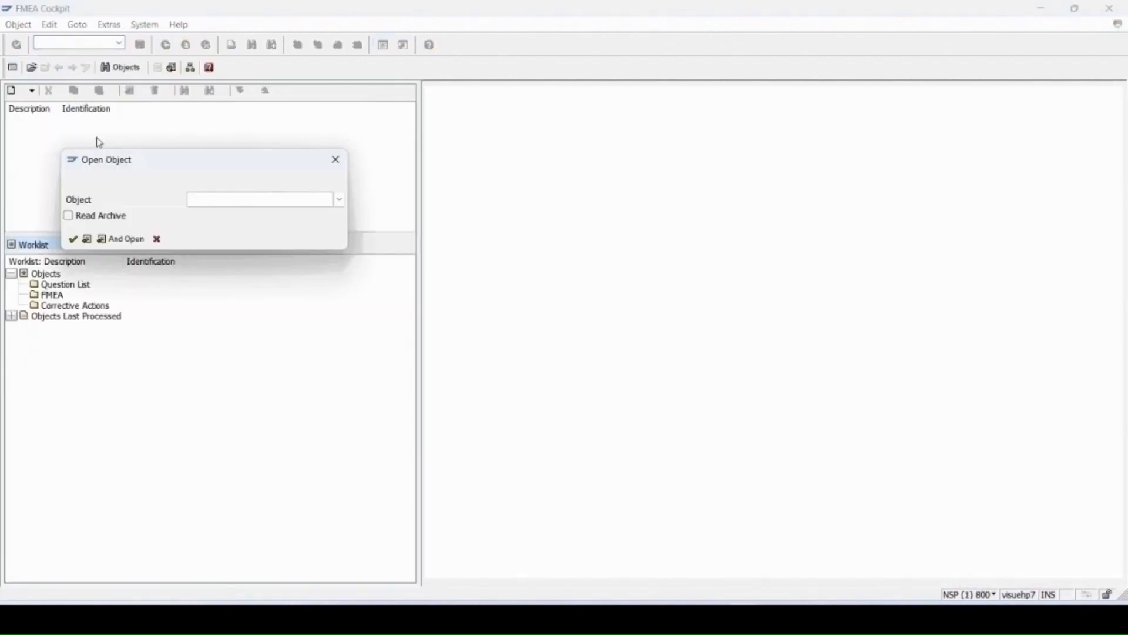
key(Down)
click(214, 212)
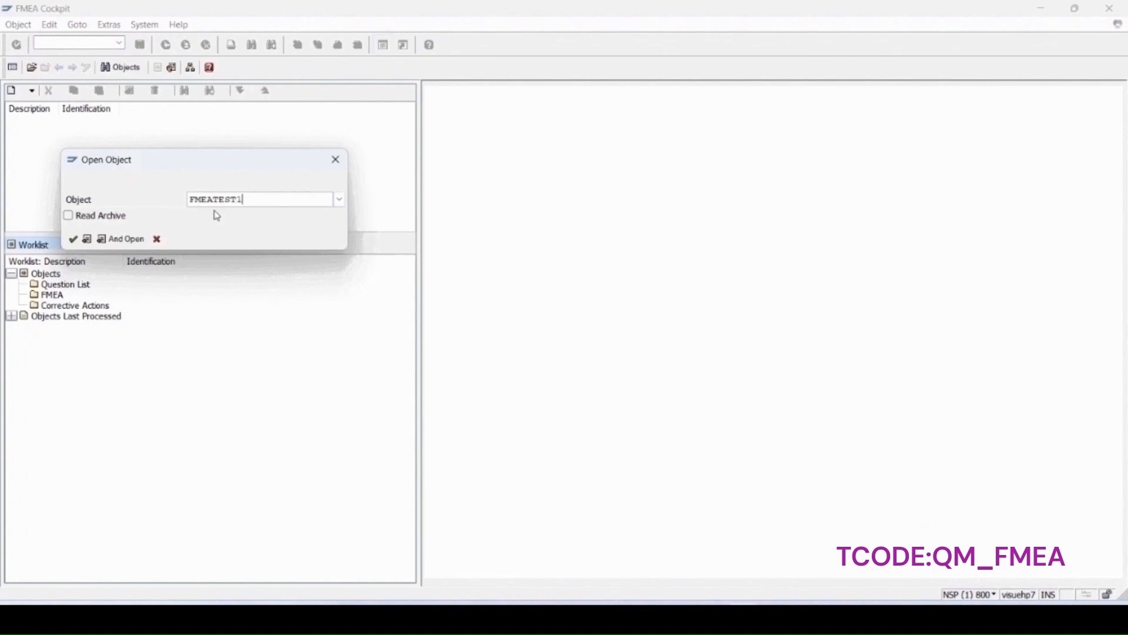
key(Return)
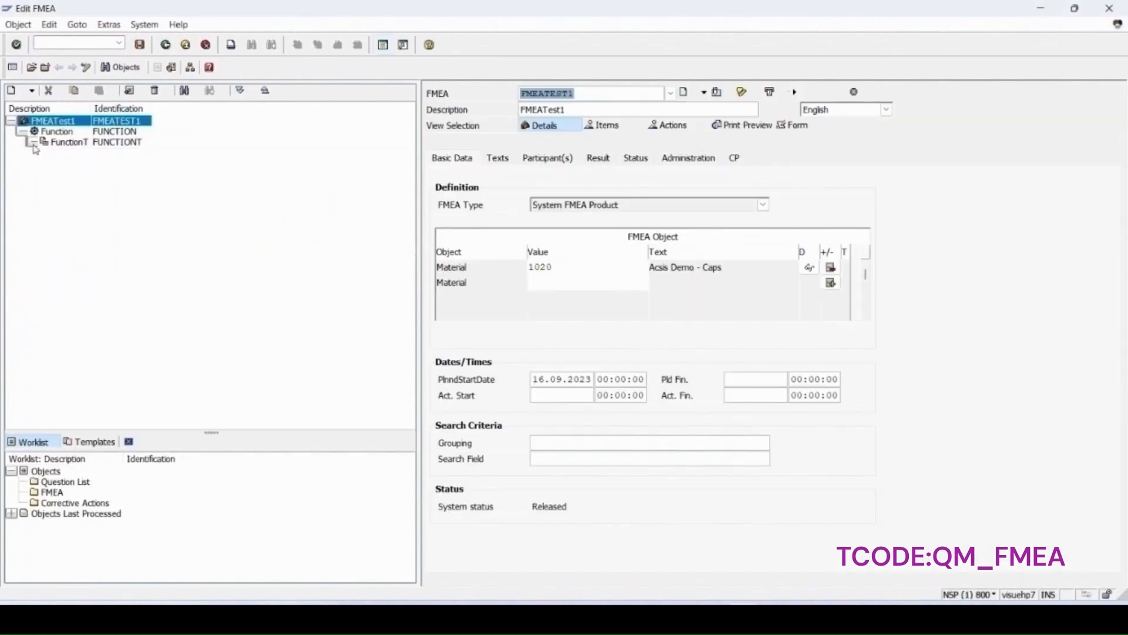
Examine the control plan CPTEST assigned to FMEATEST1 and the system status of its Preventive1 action
click(734, 159)
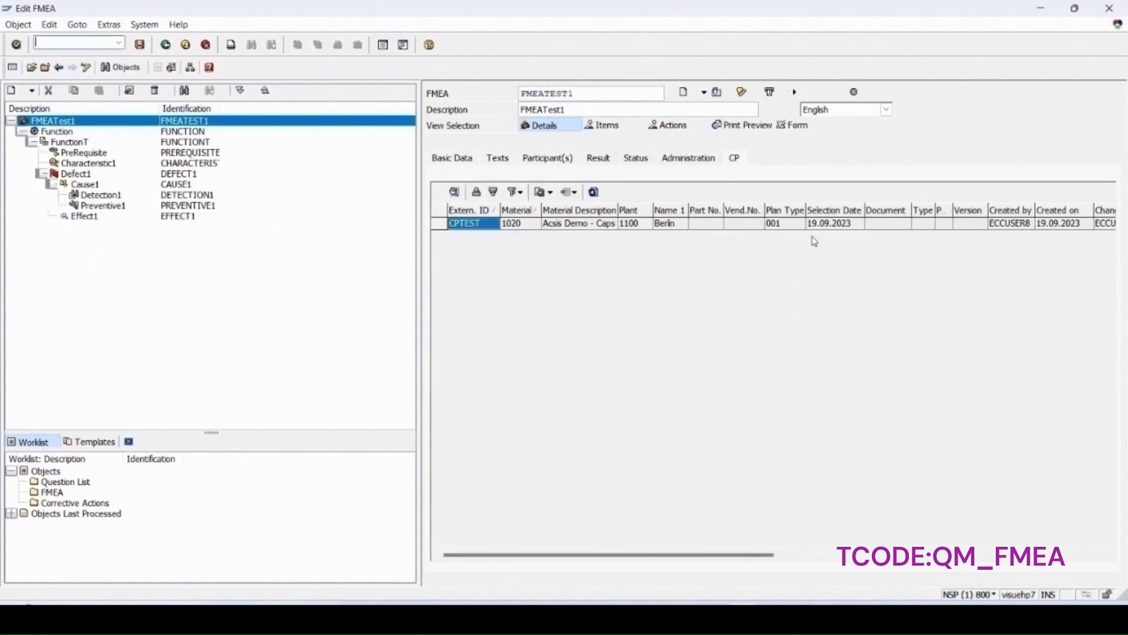
click(439, 223)
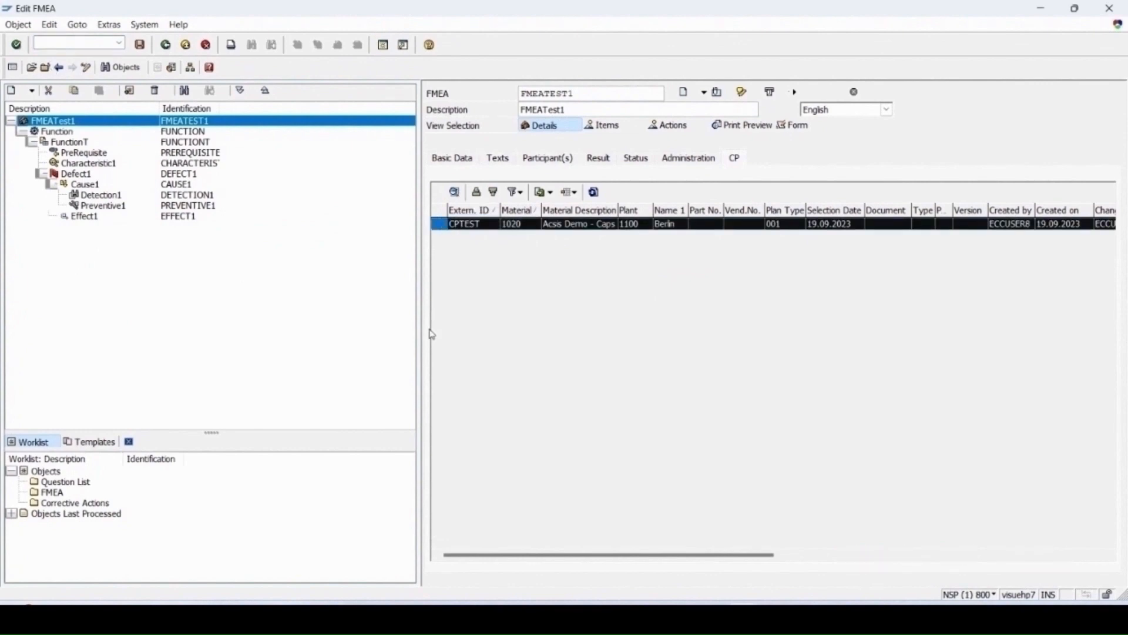
click(455, 193)
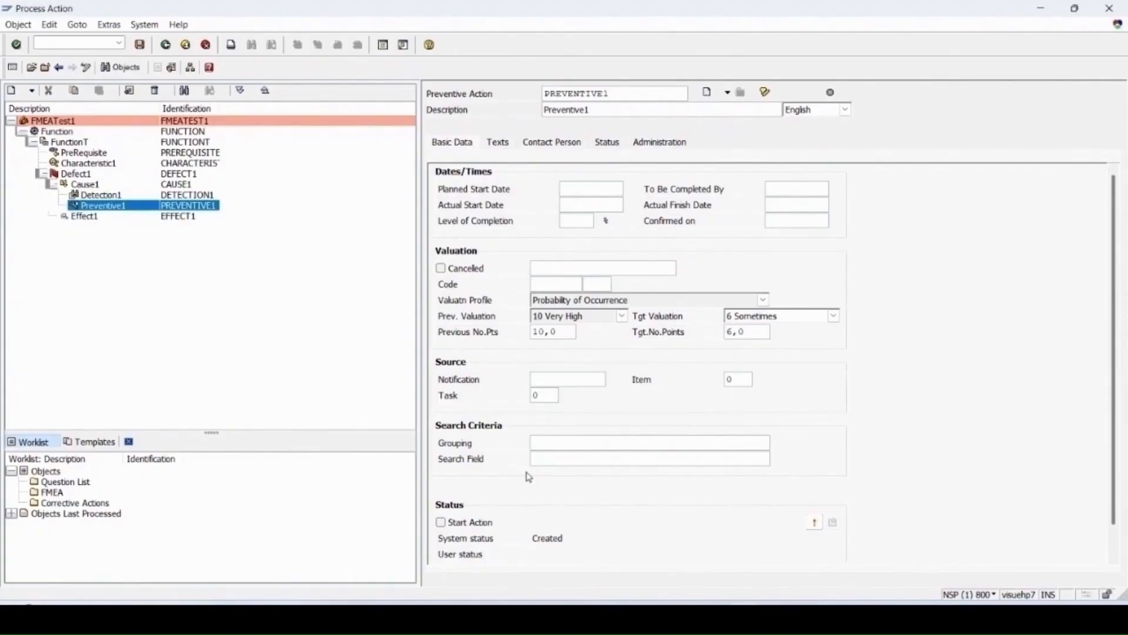
click(607, 142)
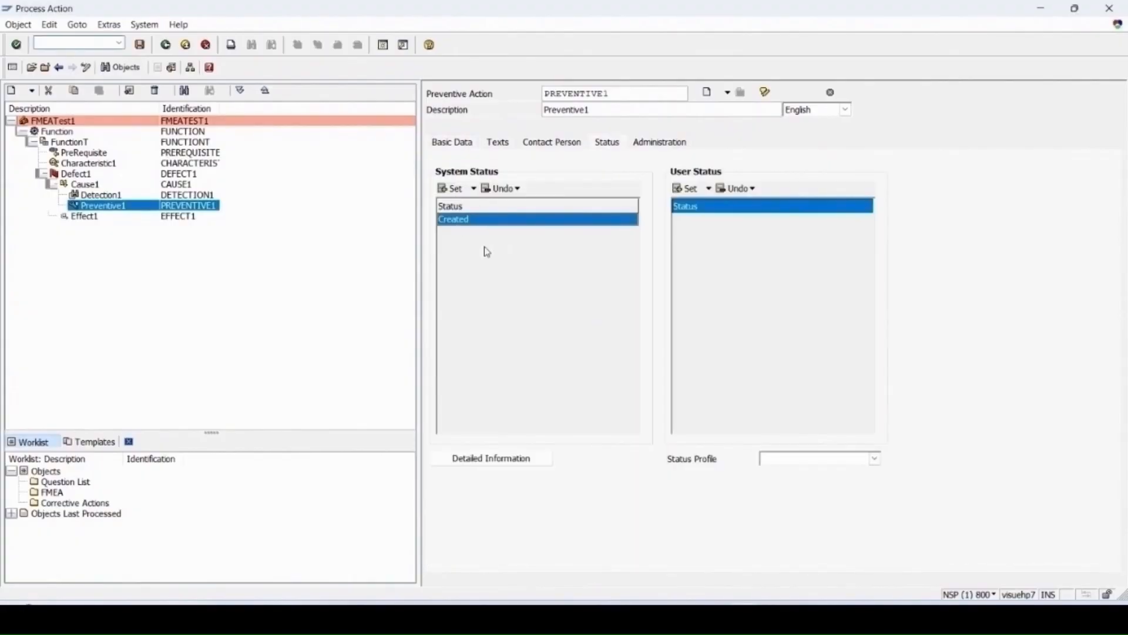
Set the Detection1 action's actual start and actual finish dates to 21.09.2023 and its level of completion to 100%
click(104, 195)
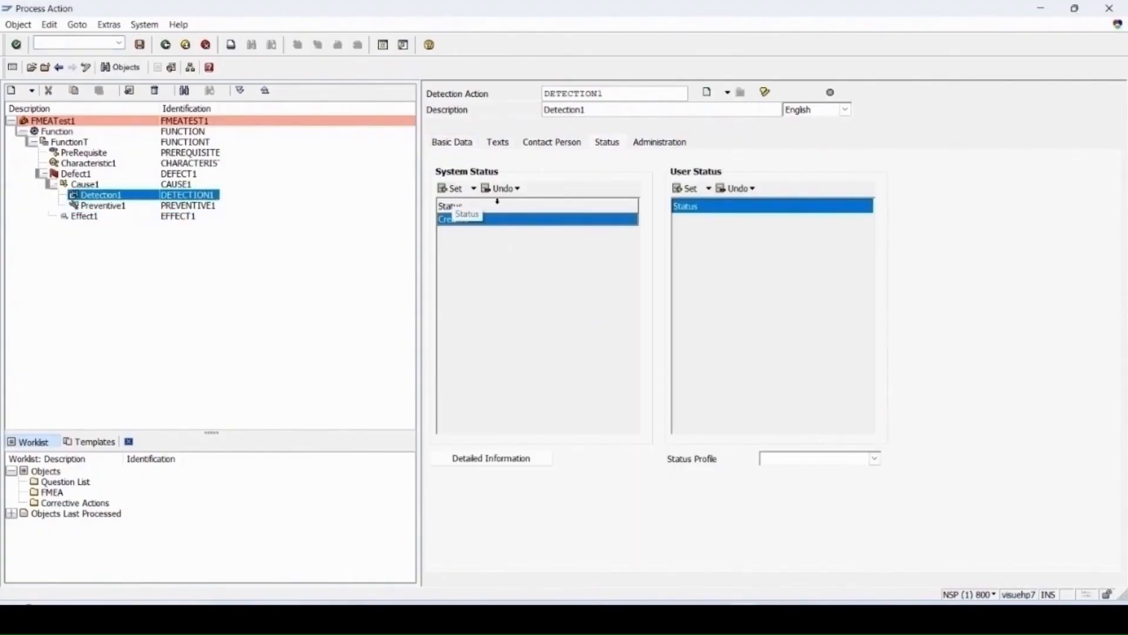
click(607, 148)
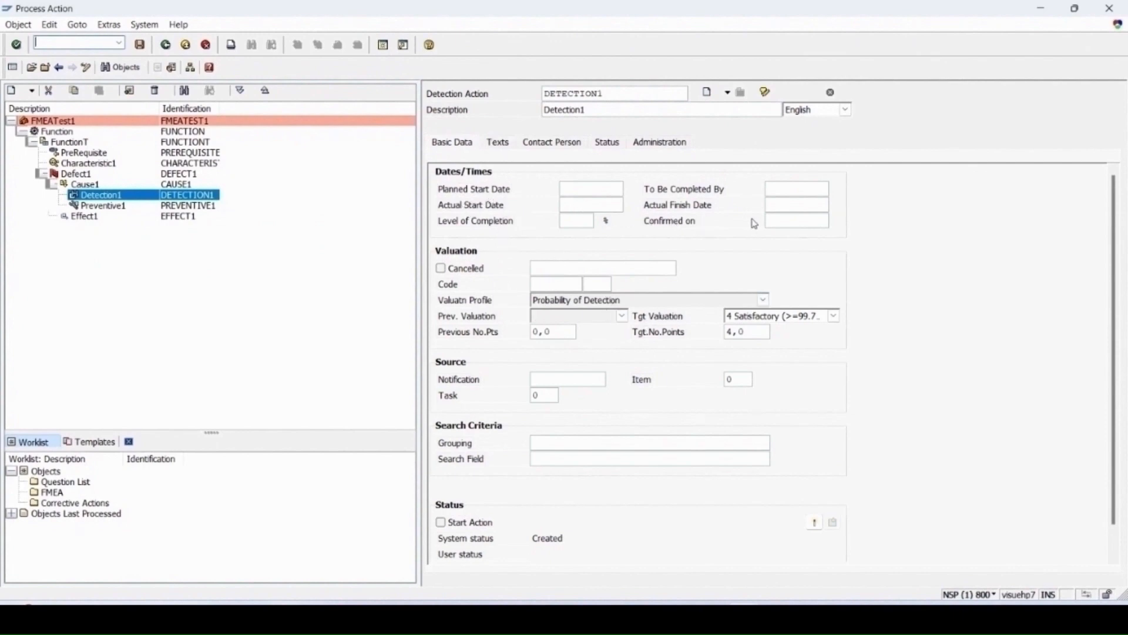
click(629, 206)
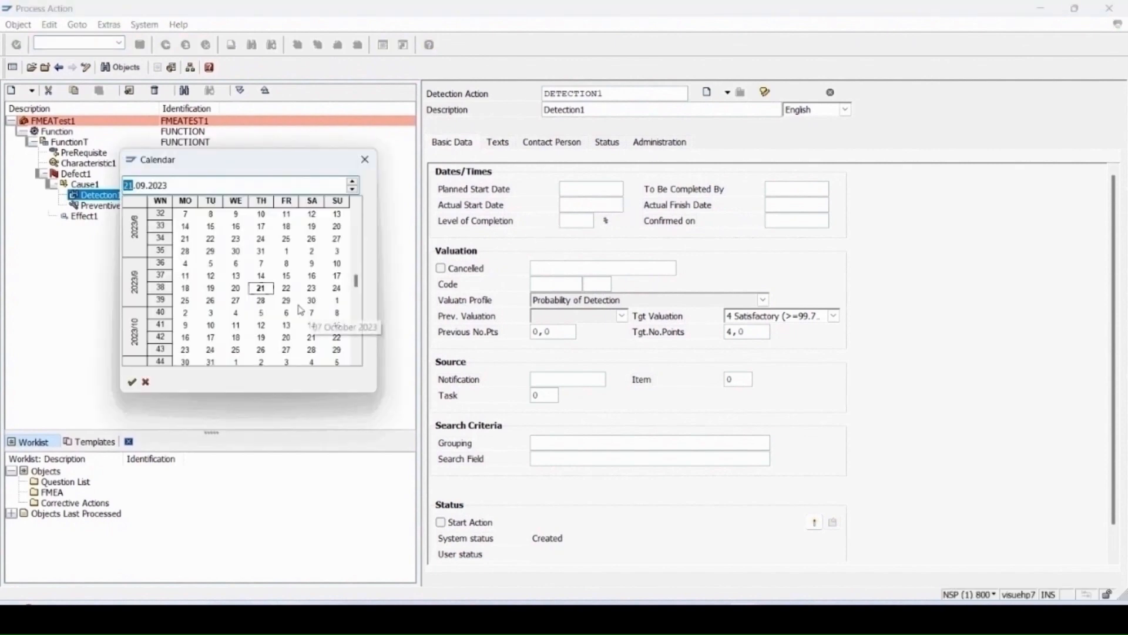
double_click(262, 289)
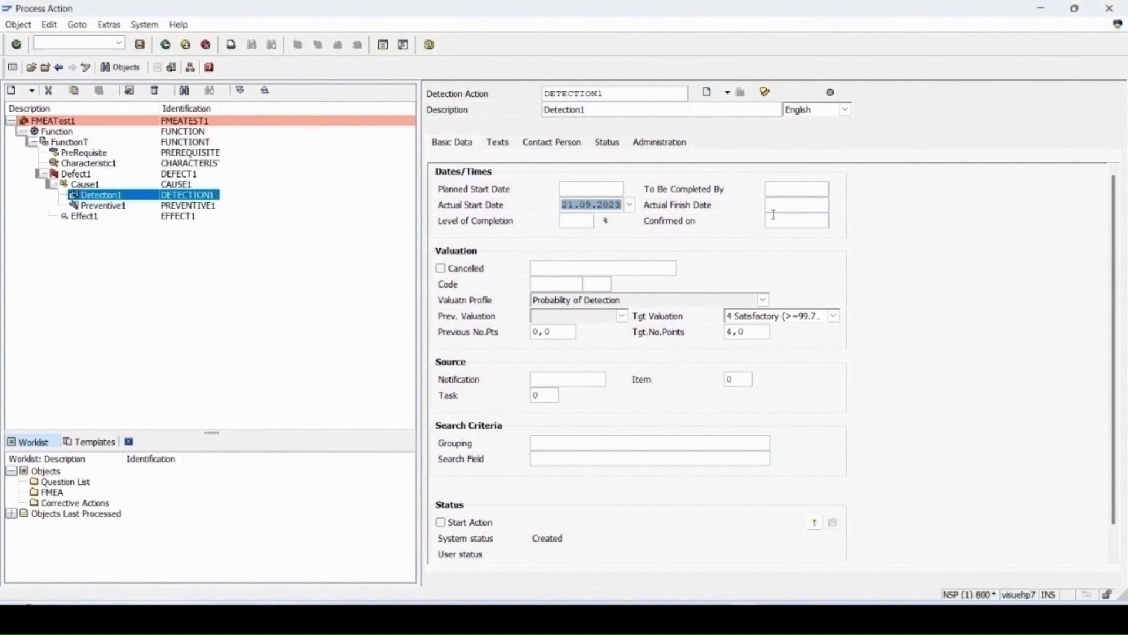
click(836, 221)
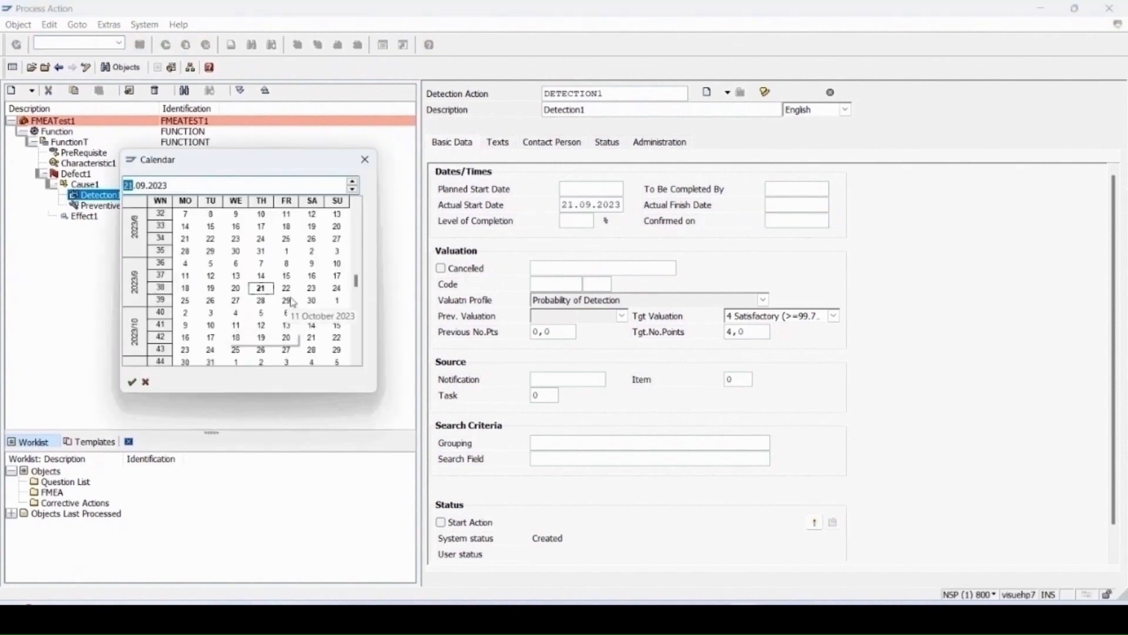
double_click(264, 294)
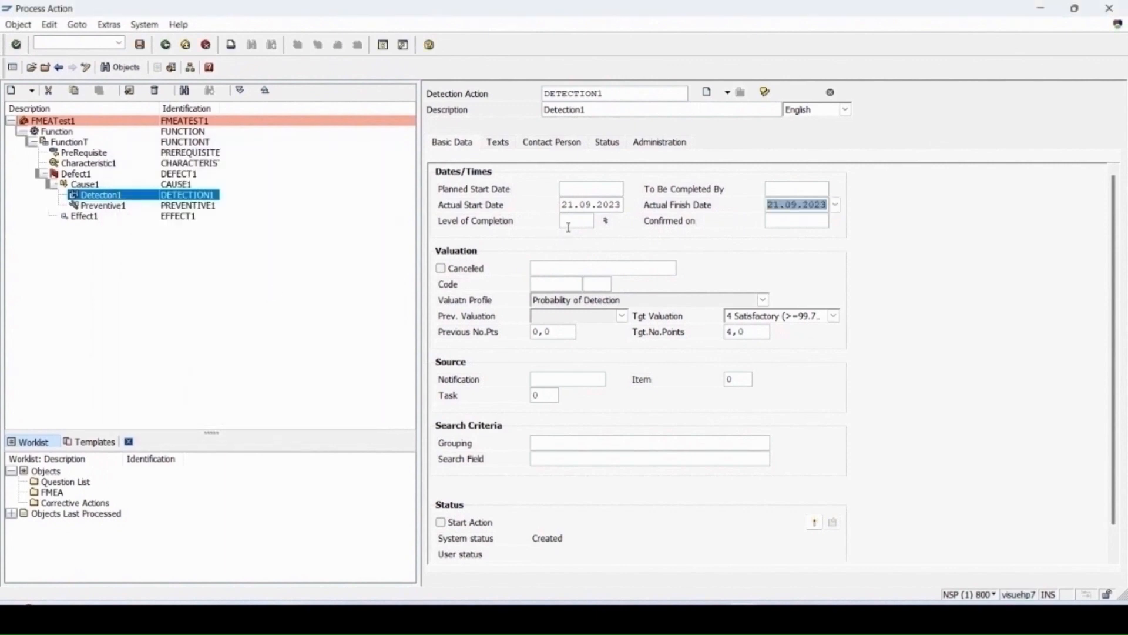
click(569, 225)
text(100)
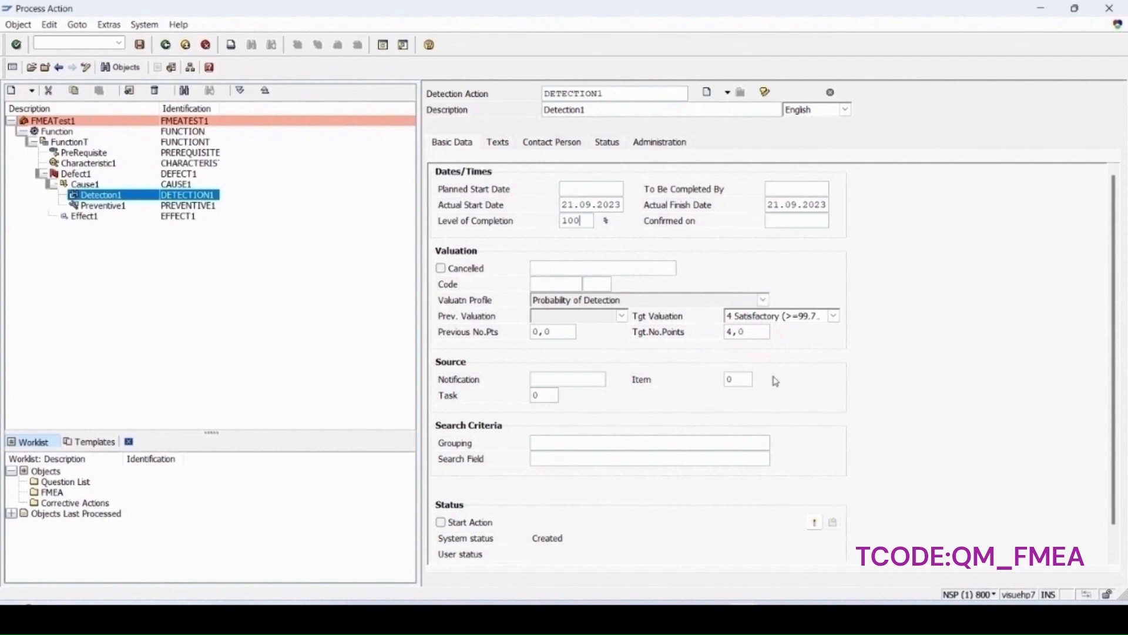
Try target valuation 3 Good (>=99.9%) for Detection1 and restore 4 Satisfactory (>=99.7%)
click(780, 318)
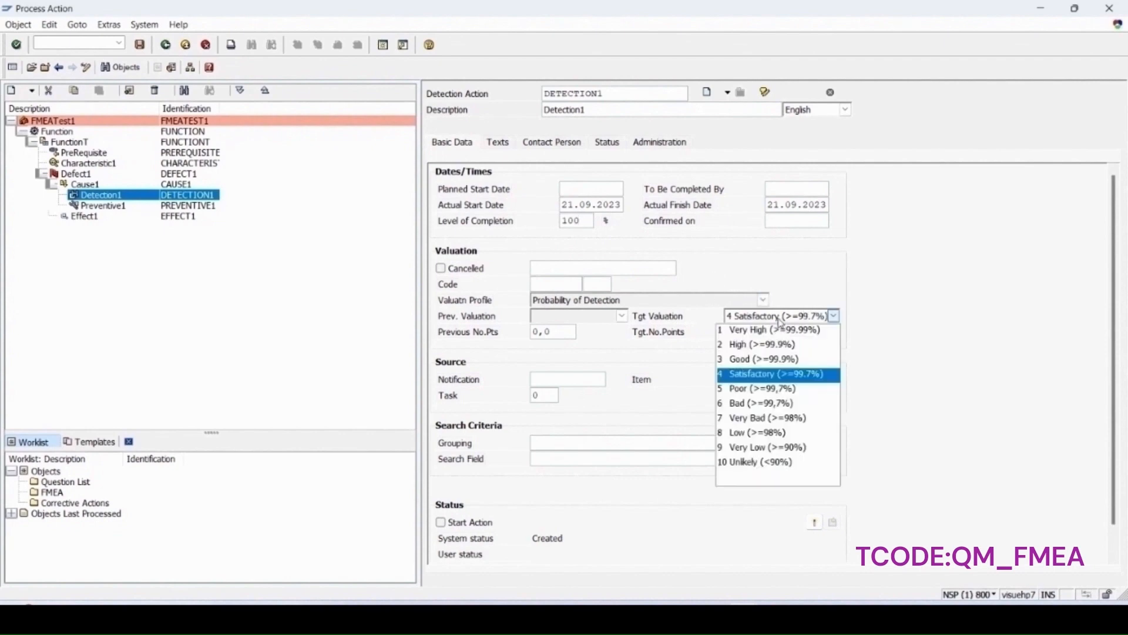
click(759, 360)
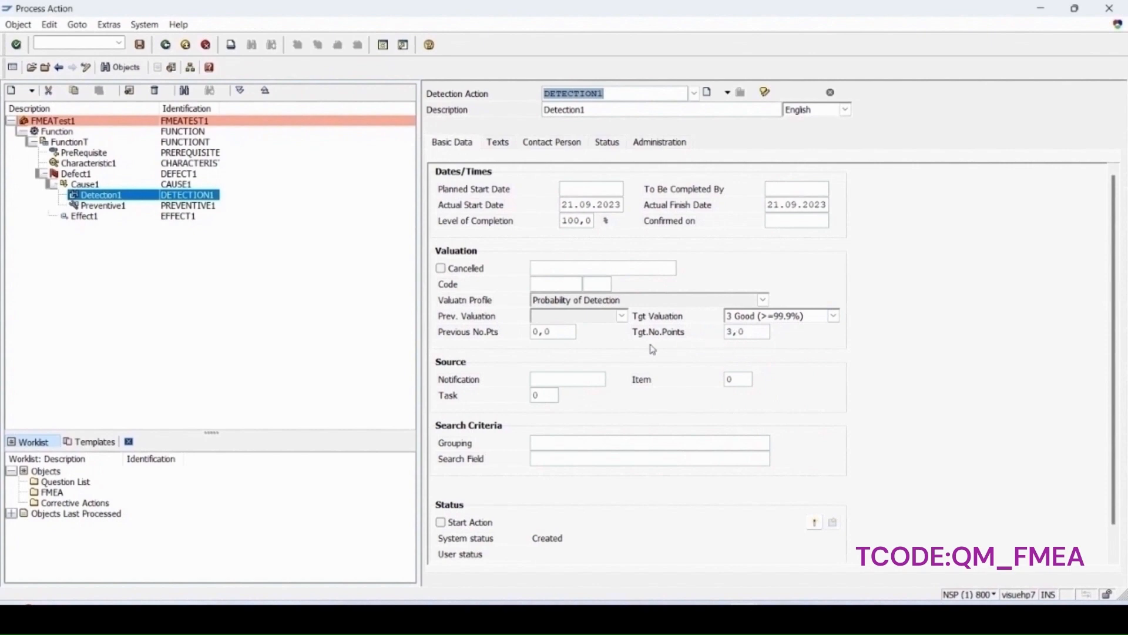
click(761, 318)
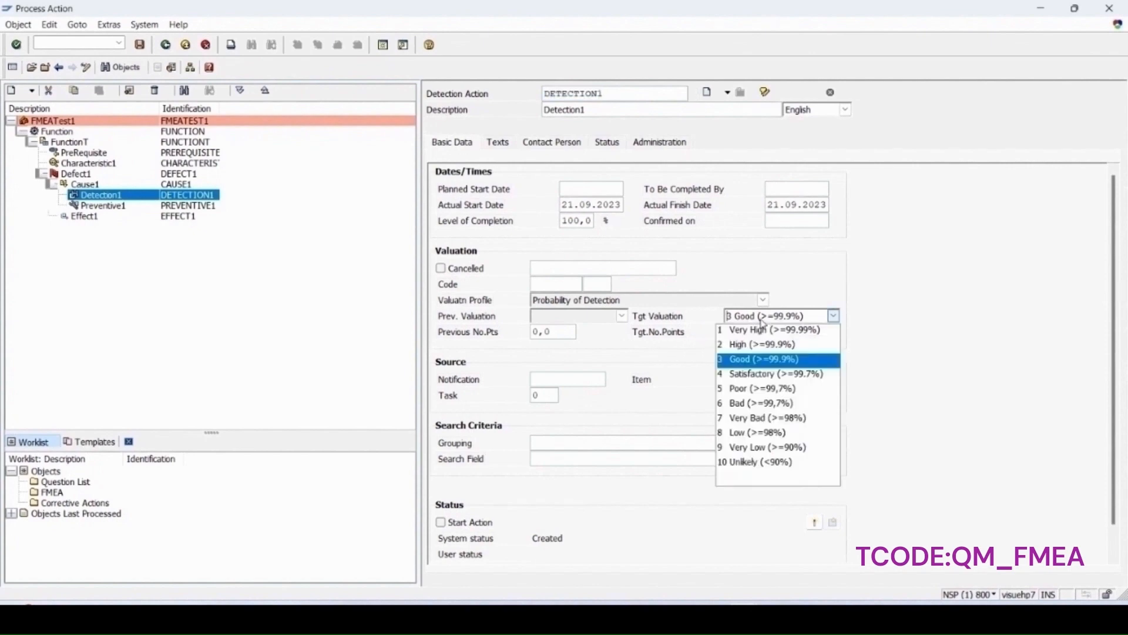
click(740, 374)
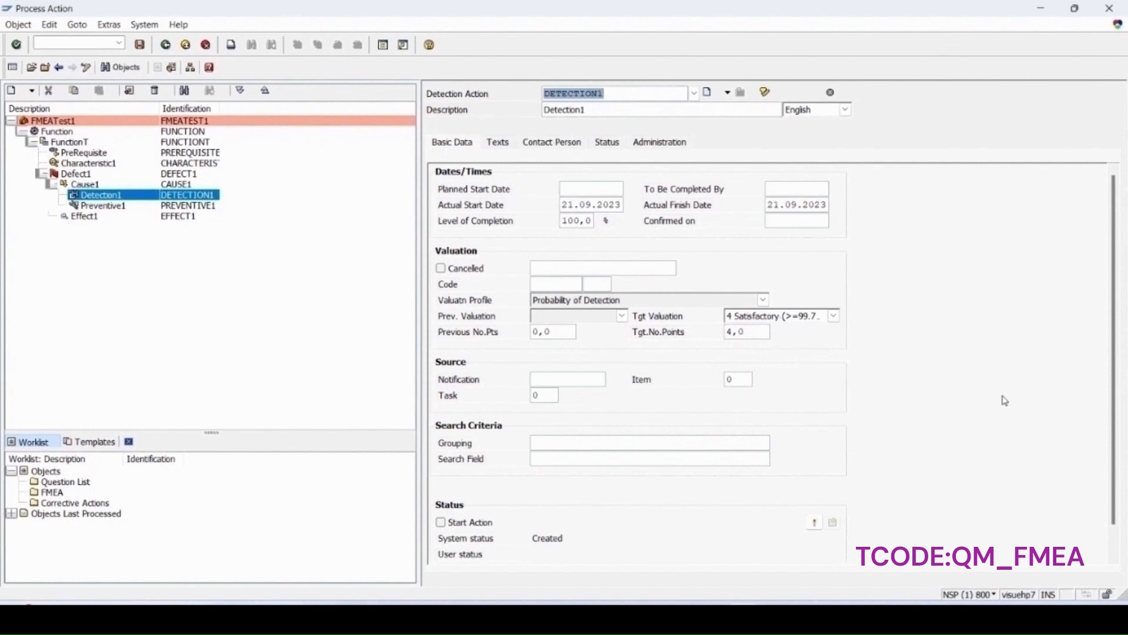
Activate Start Action for Detection1 and take the action through Outstanding to Confirmed status
scroll(1115, 517, down, 2)
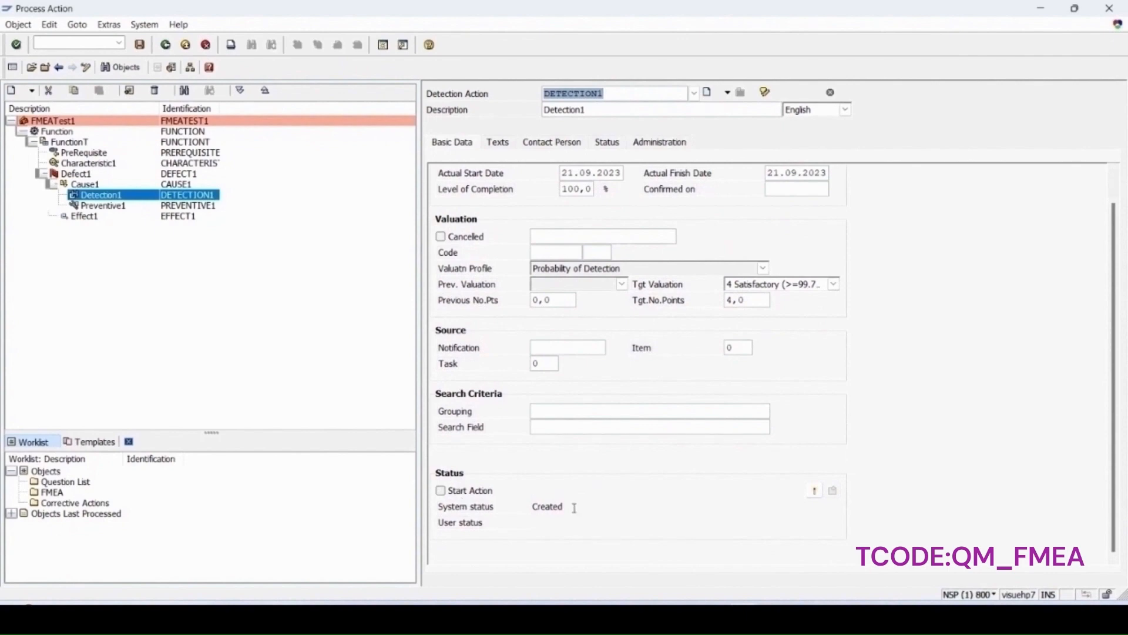
click(441, 491)
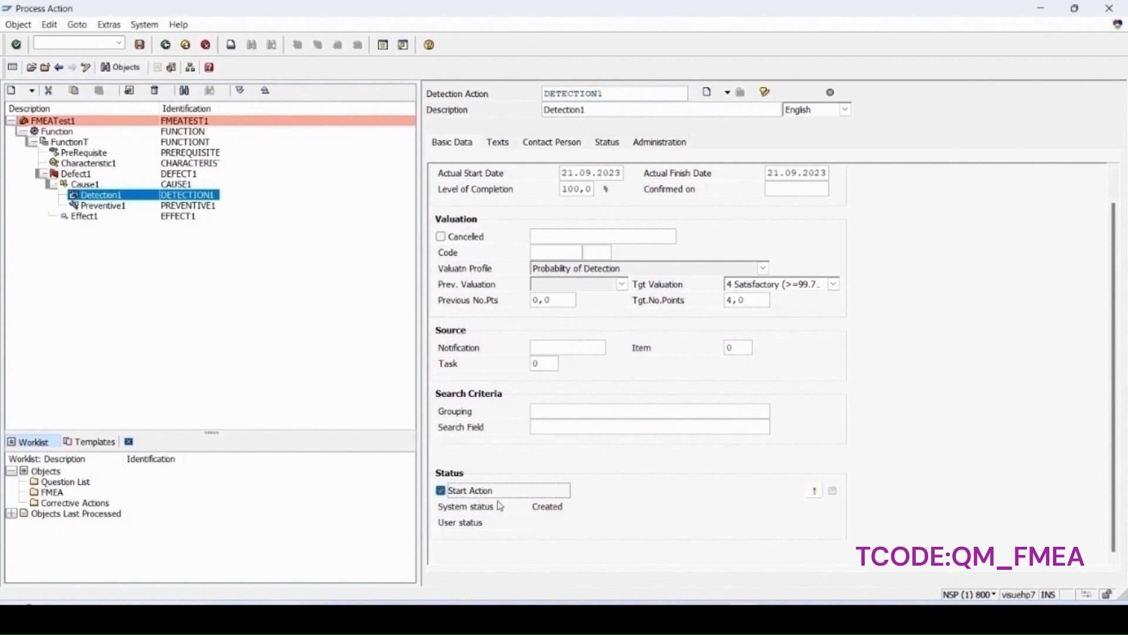
click(819, 495)
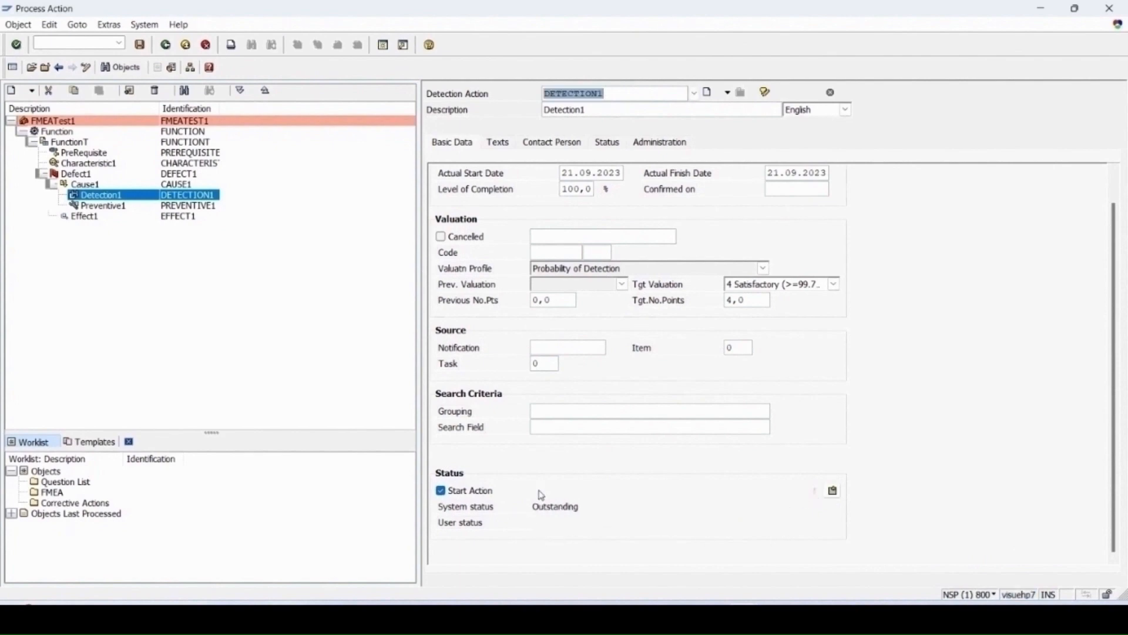
click(835, 491)
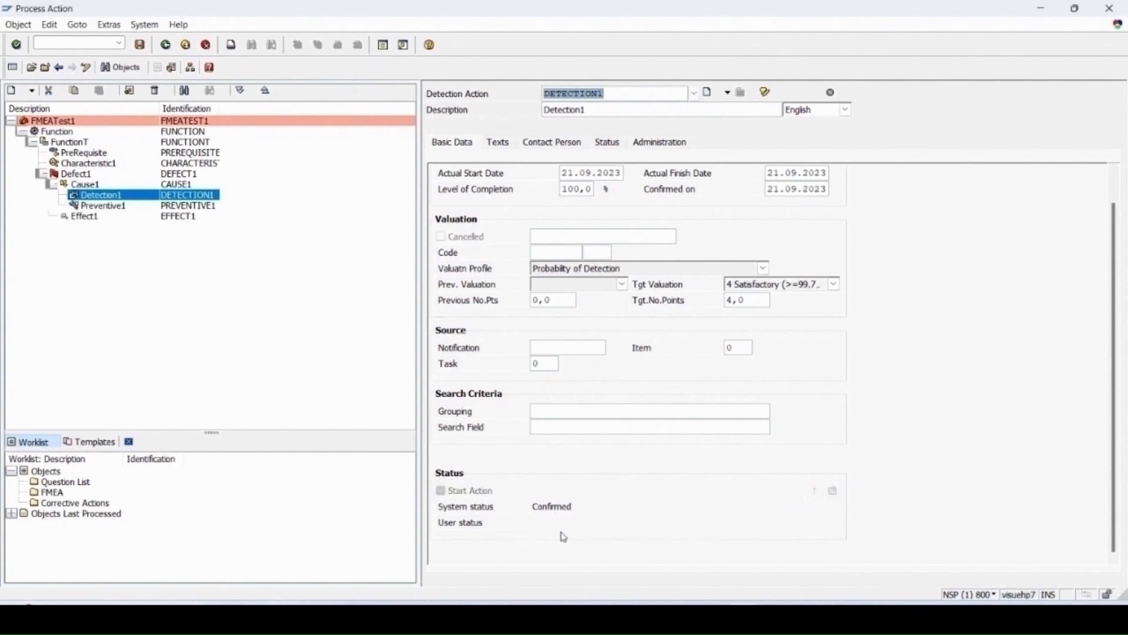
Set the system status of Detection1 to Completed and save the FMEA
click(609, 143)
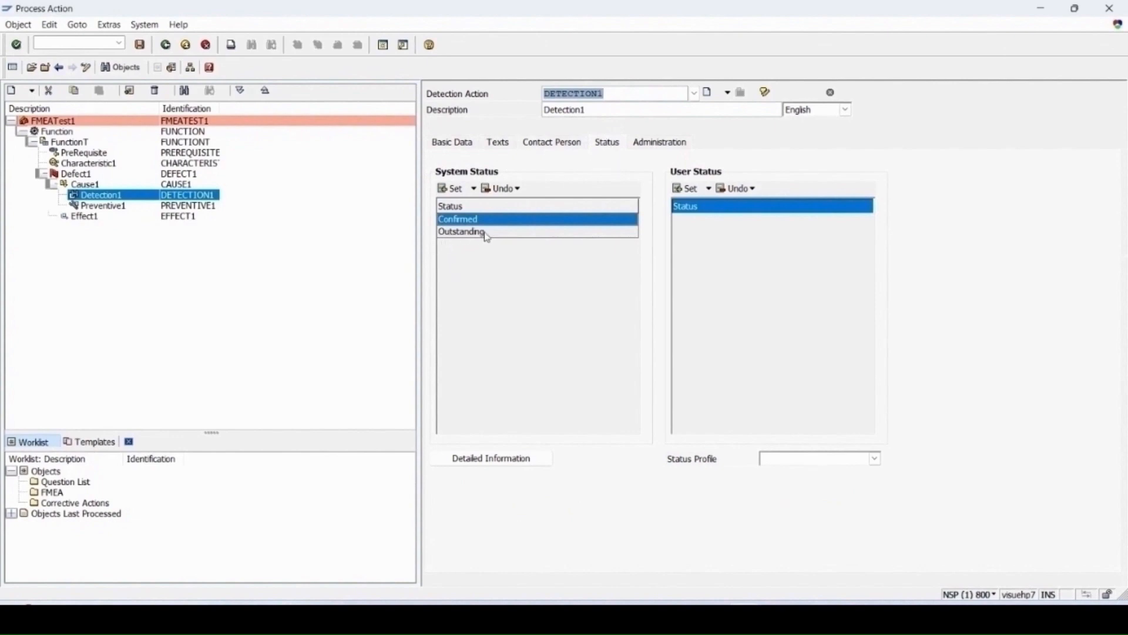
click(462, 191)
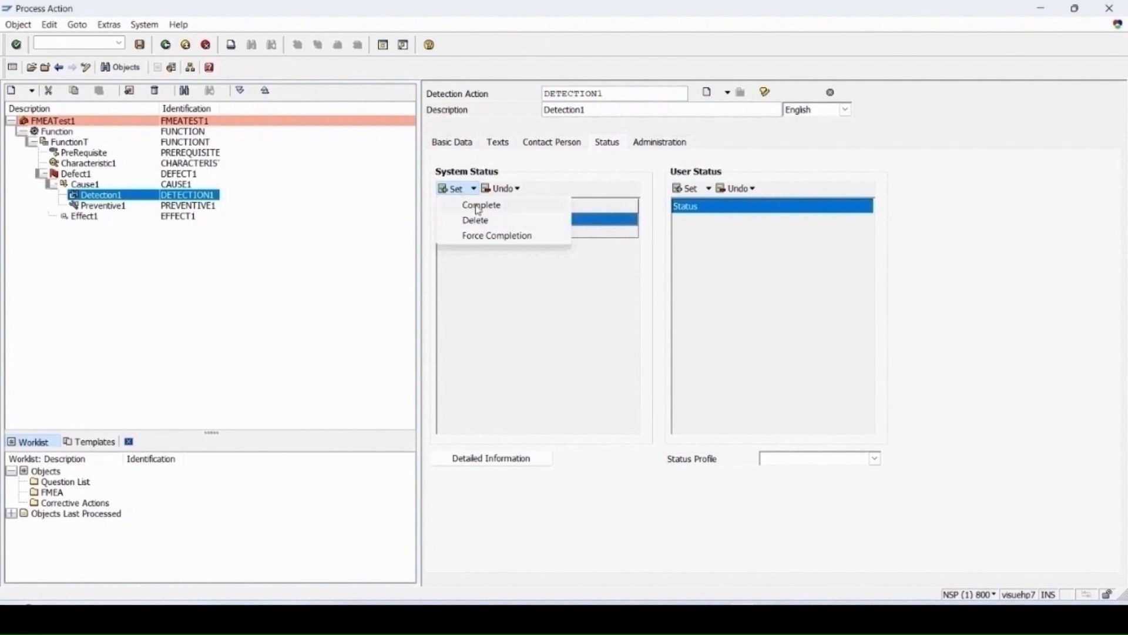
click(479, 206)
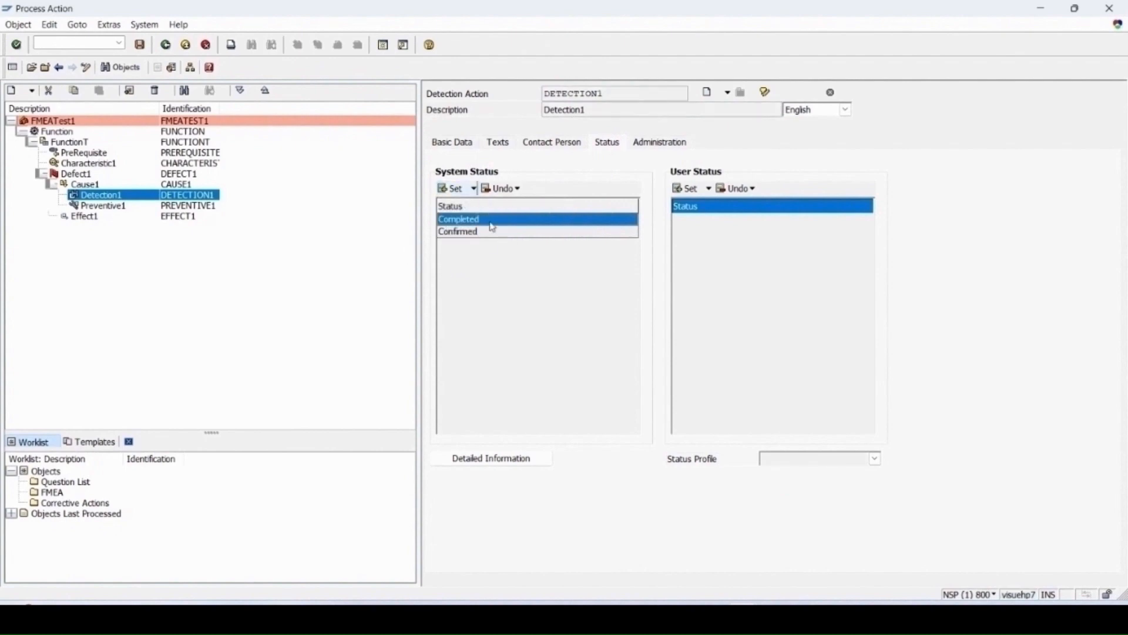
click(140, 45)
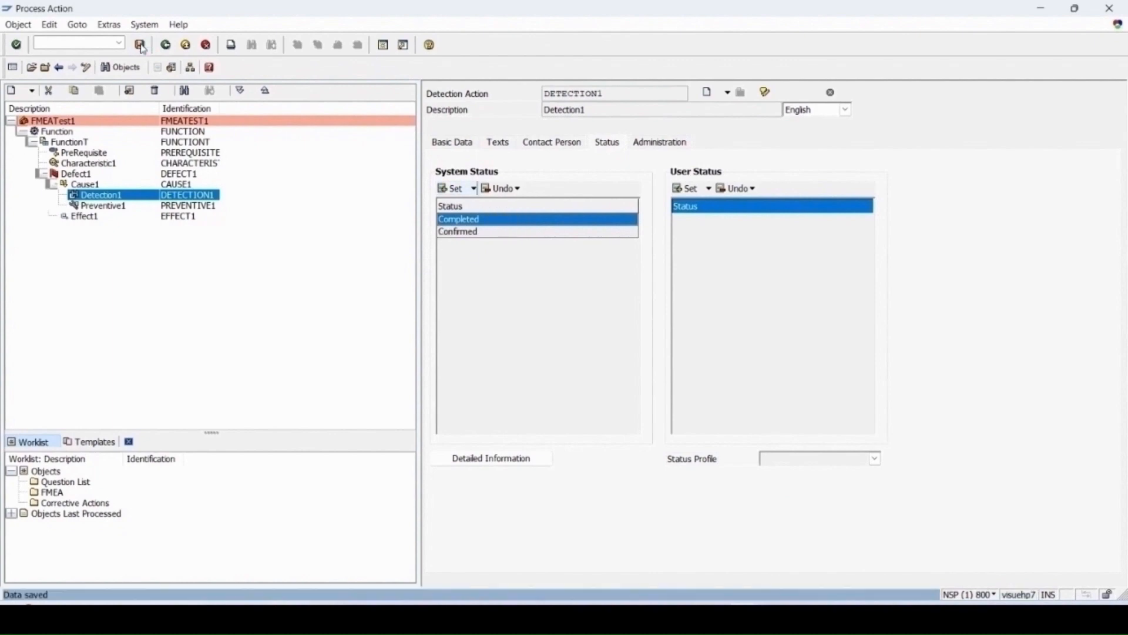
Set the Preventive1 action's actual start and actual finish dates to 21.09.2023 and its level of completion to 100%
click(103, 209)
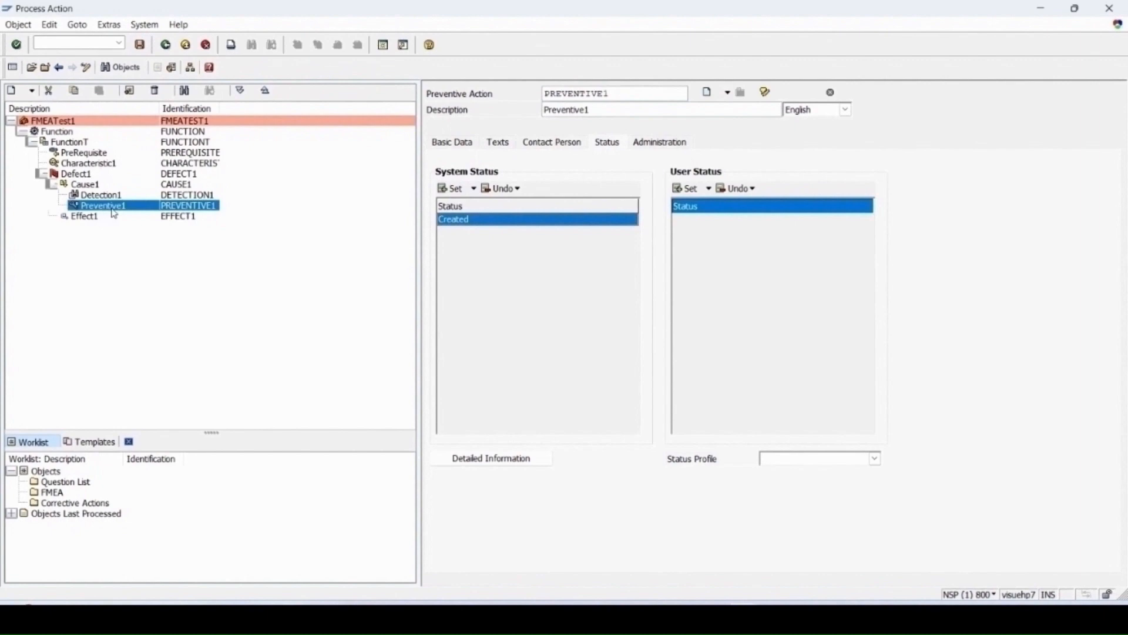
click(447, 142)
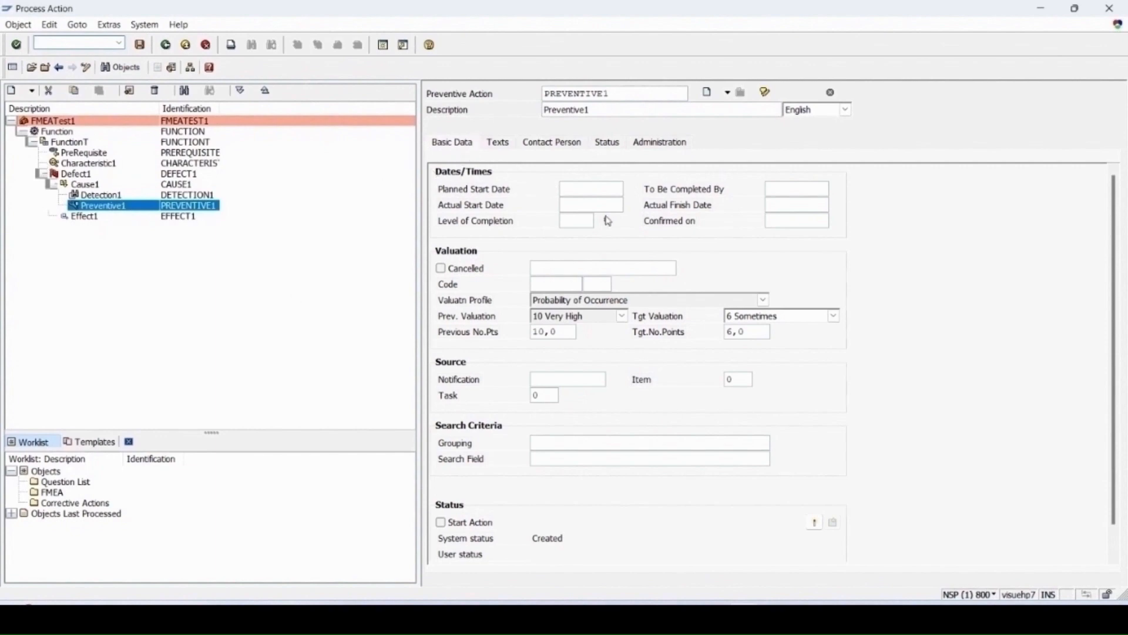
click(566, 208)
key(F4)
double_click(259, 290)
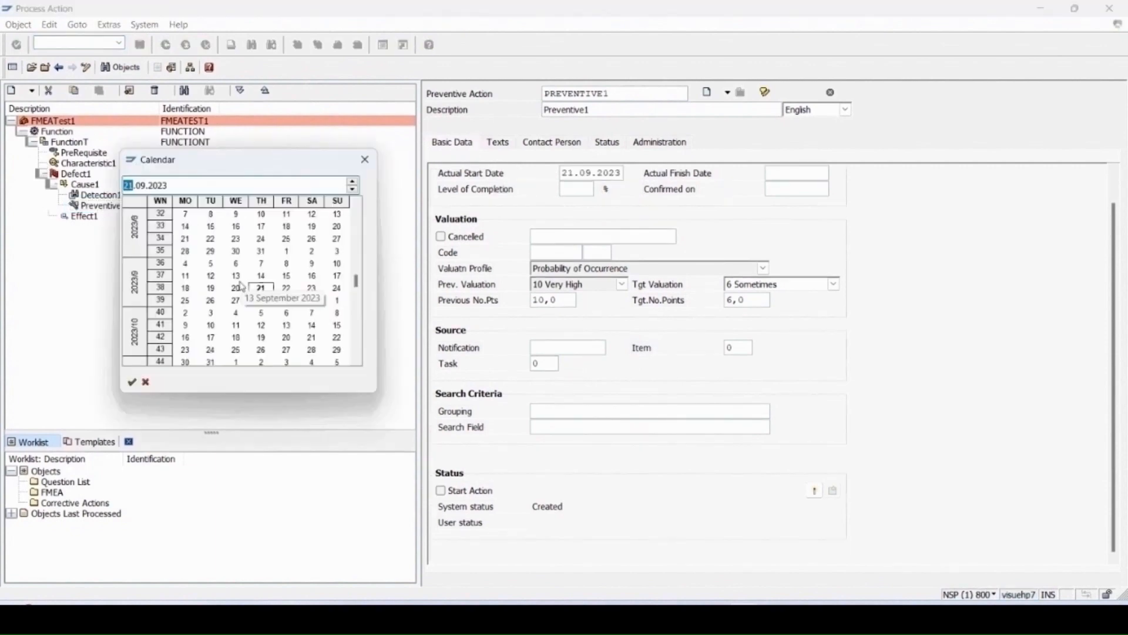
double_click(263, 294)
click(569, 191)
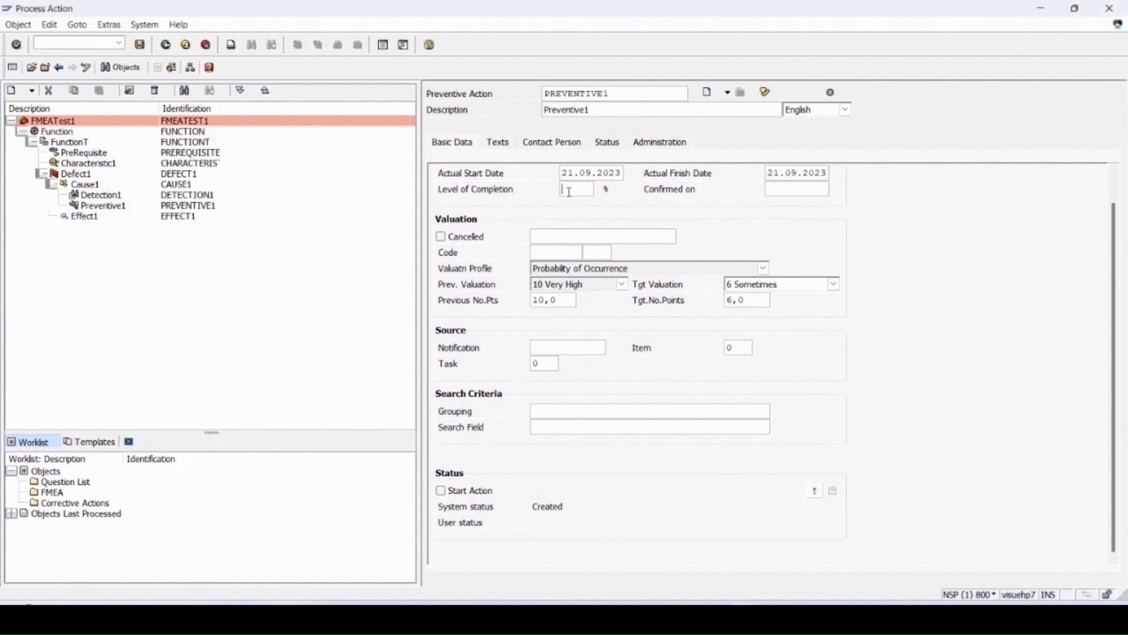
text(100)
Activate Start Action for Preventive1 and take the action through Outstanding to Confirmed status
click(442, 492)
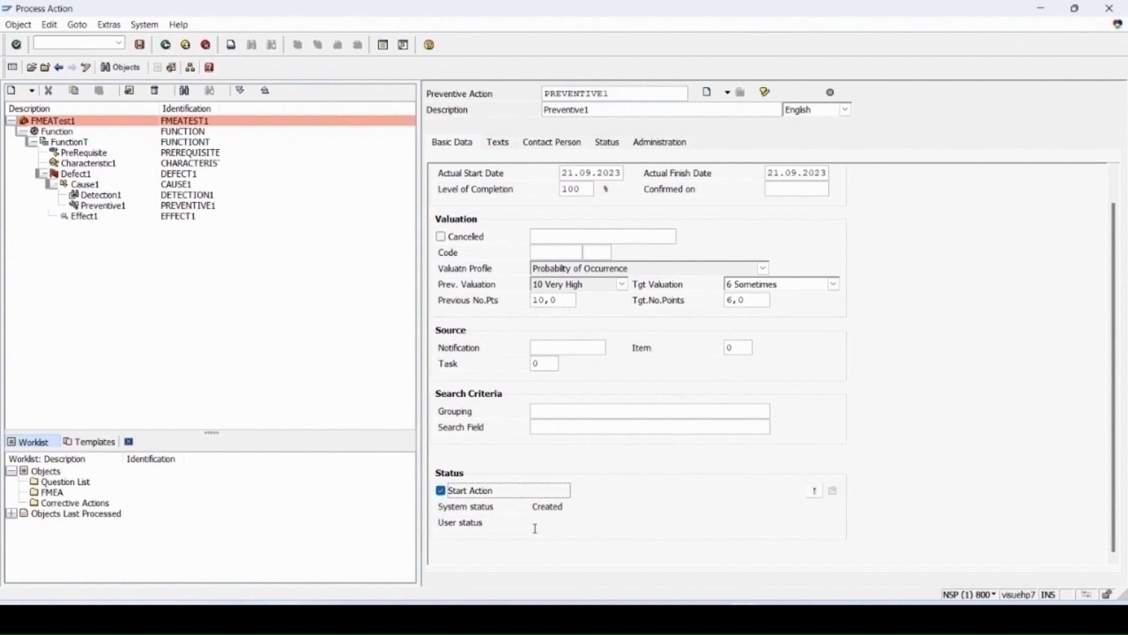
click(815, 493)
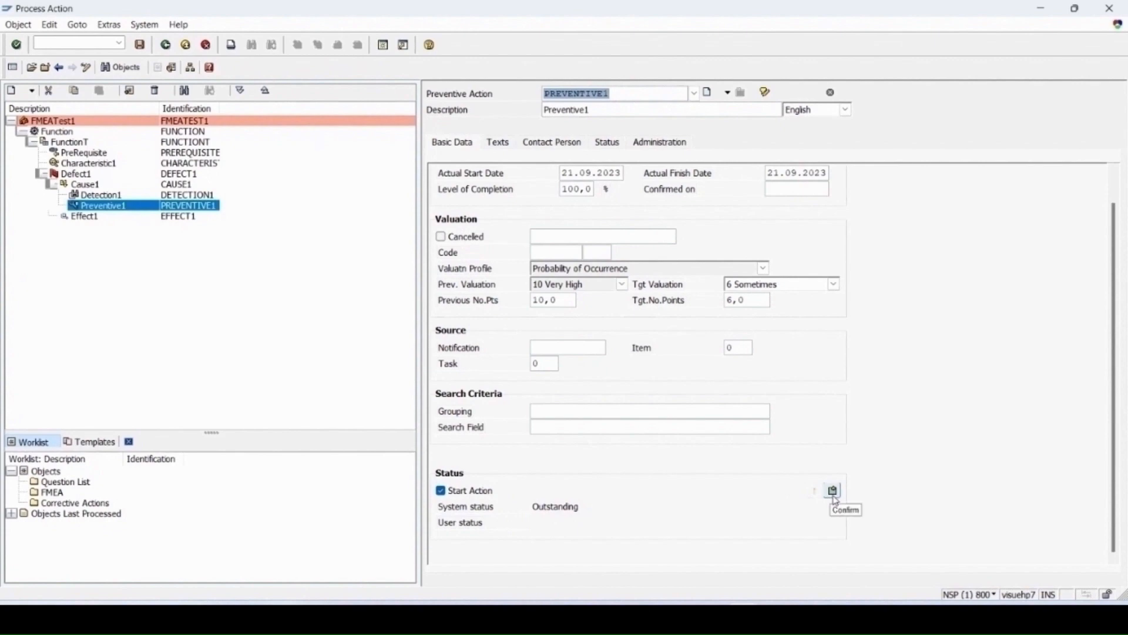
click(835, 496)
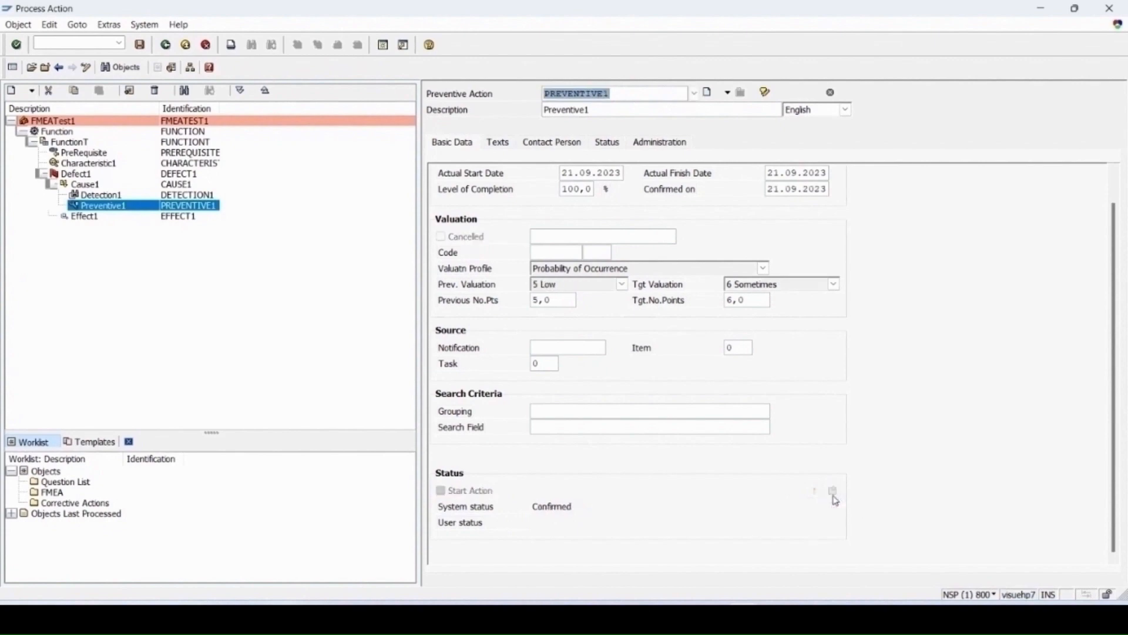
Set the system status of the Preventive1 action to Completed and save the FMEA
click(608, 144)
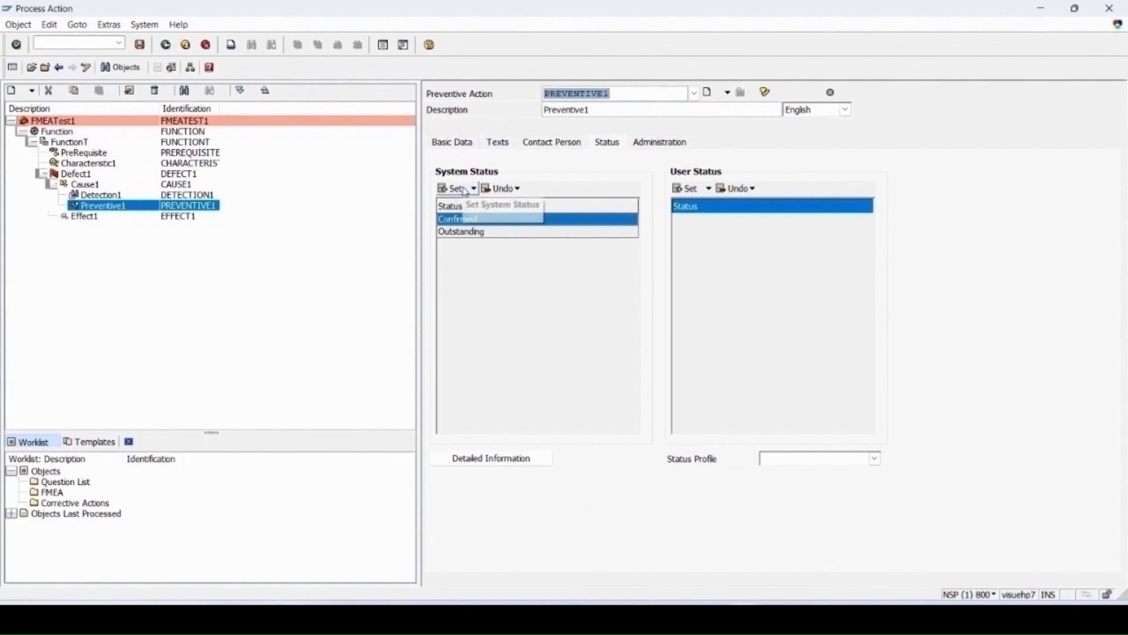
click(466, 193)
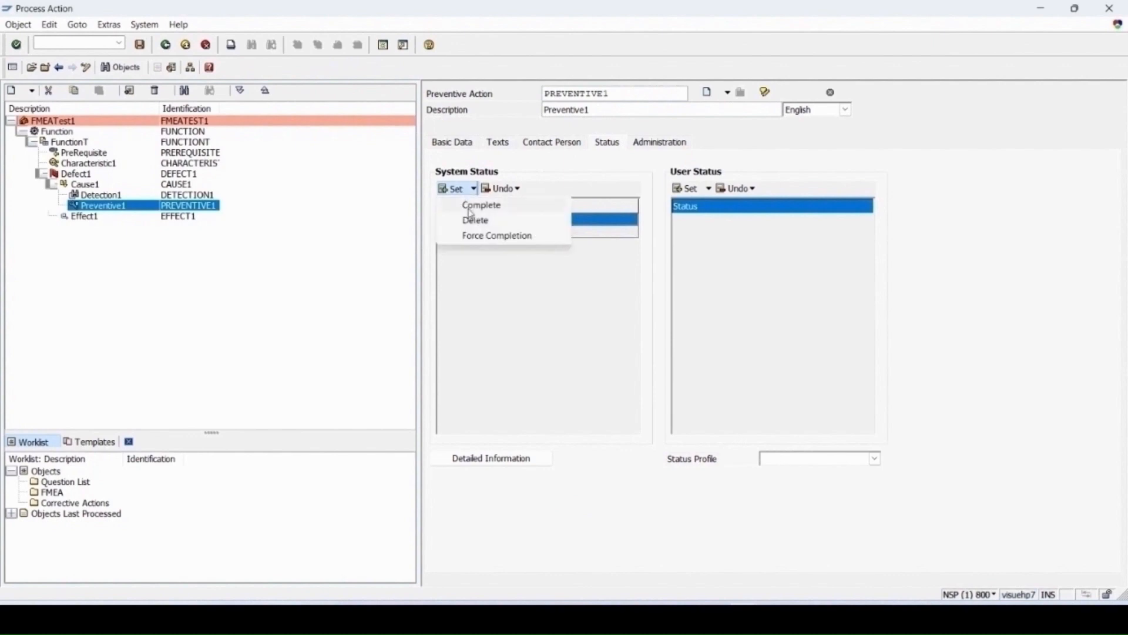
click(472, 211)
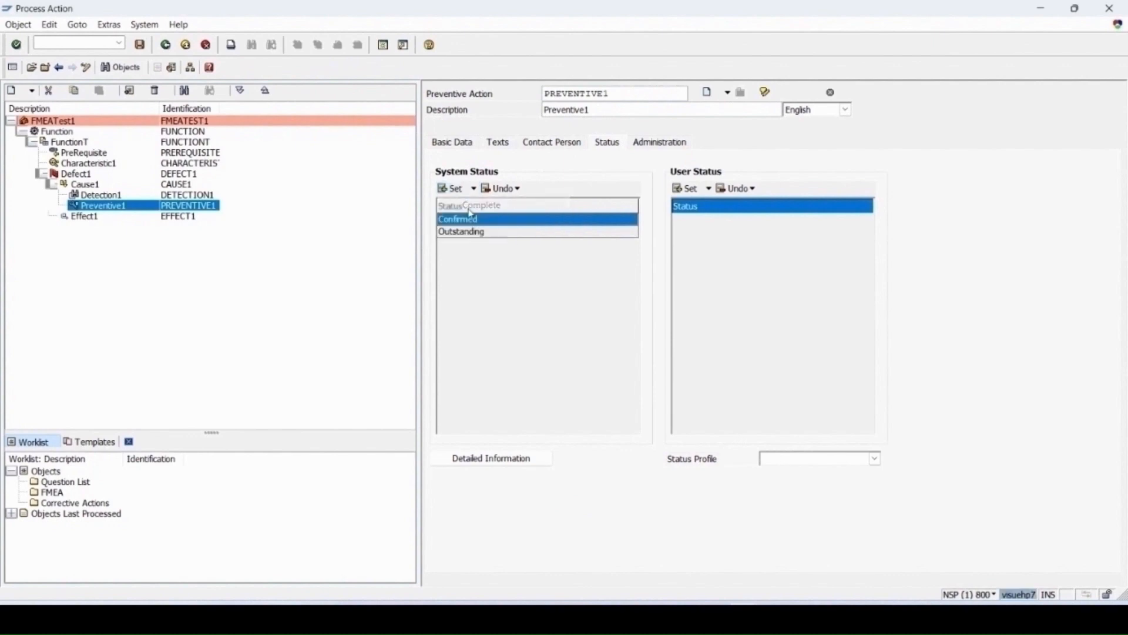
click(141, 50)
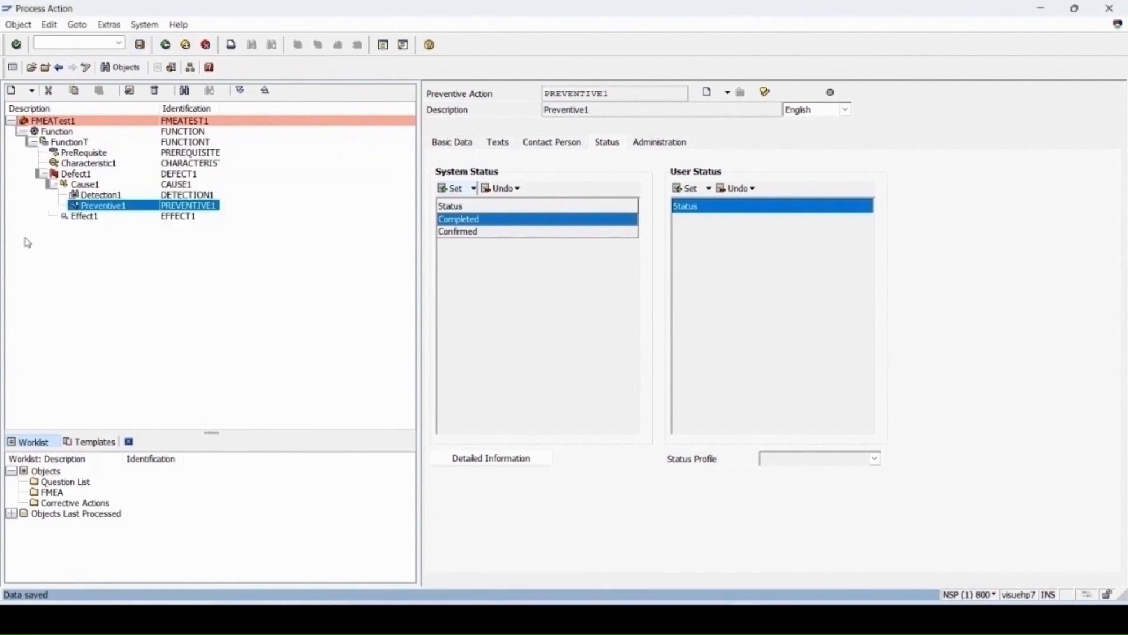
Examine the valuation points and RPN values of Cause1, its Detection1 and Preventive1 actions, and Defect1
click(85, 184)
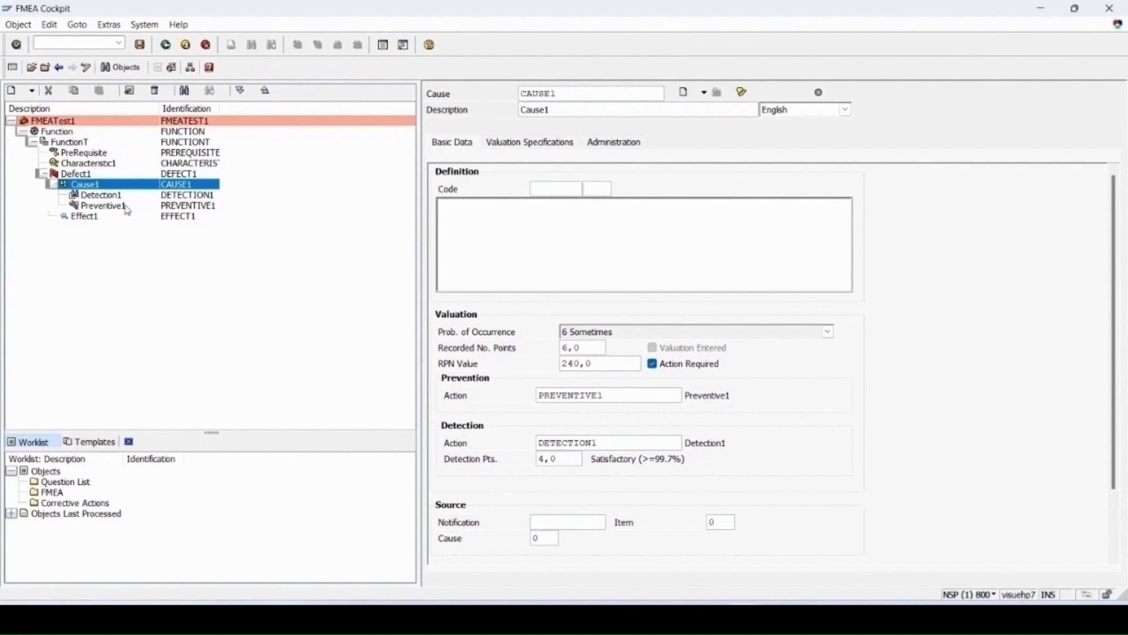
click(107, 196)
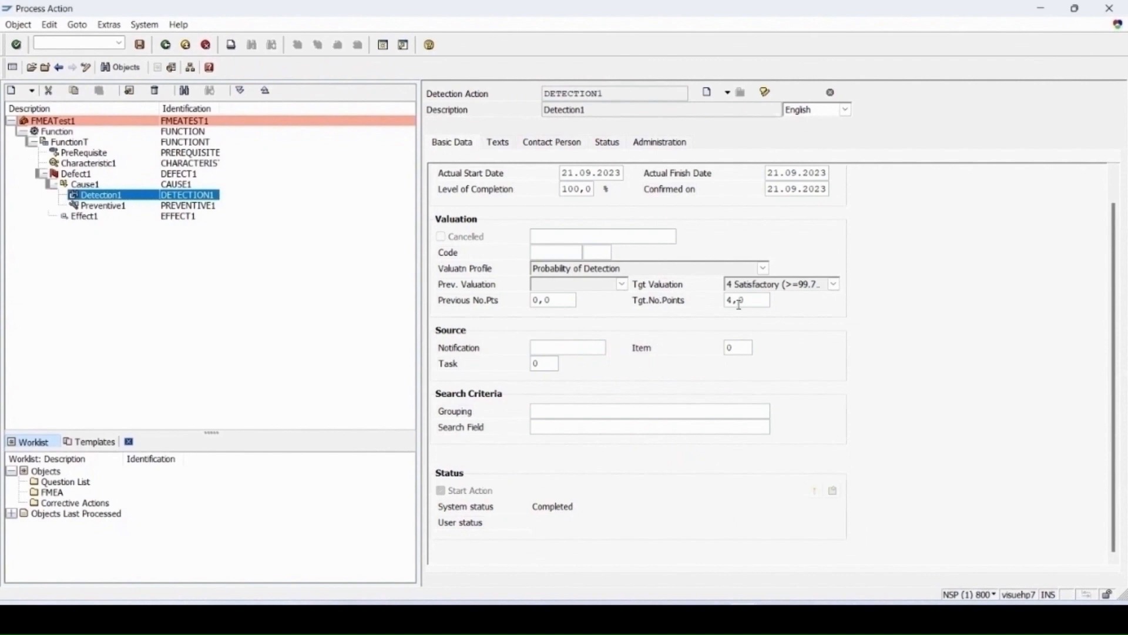
click(88, 207)
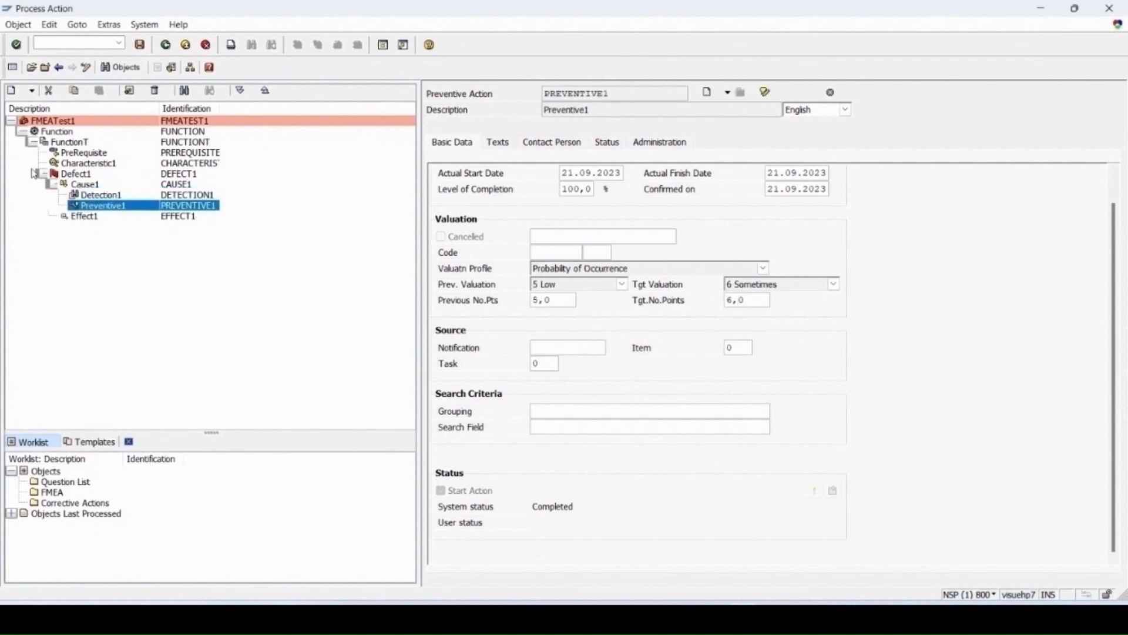
click(86, 186)
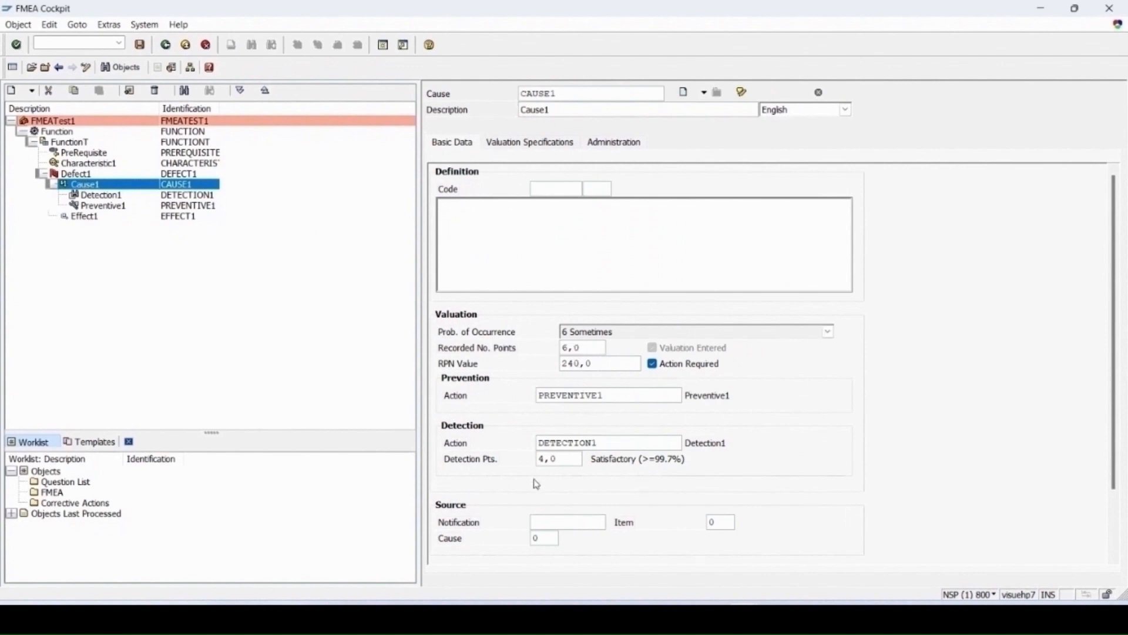
click(77, 176)
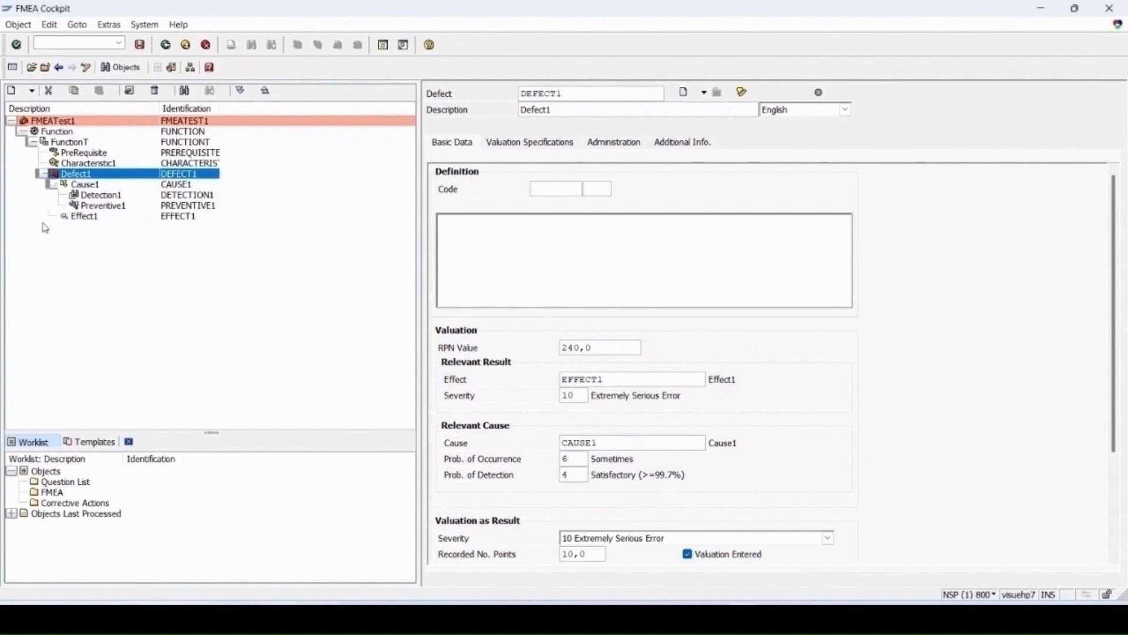
Set the severity of Effect1 to 3 Minor Error and recalculate its RPN value
click(83, 219)
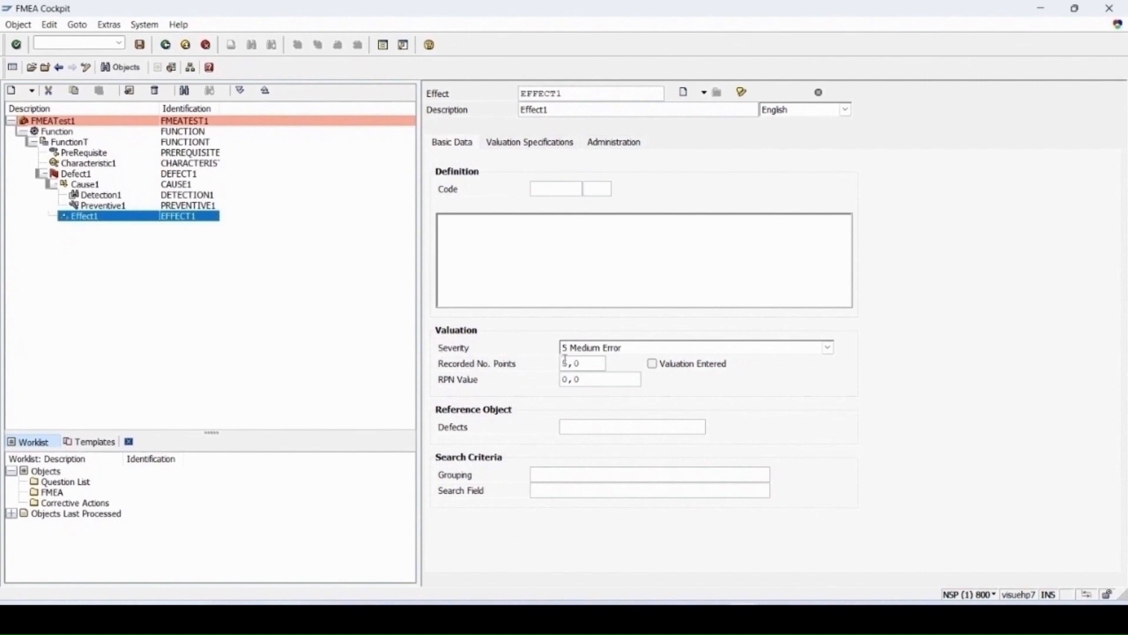
click(596, 360)
click(694, 352)
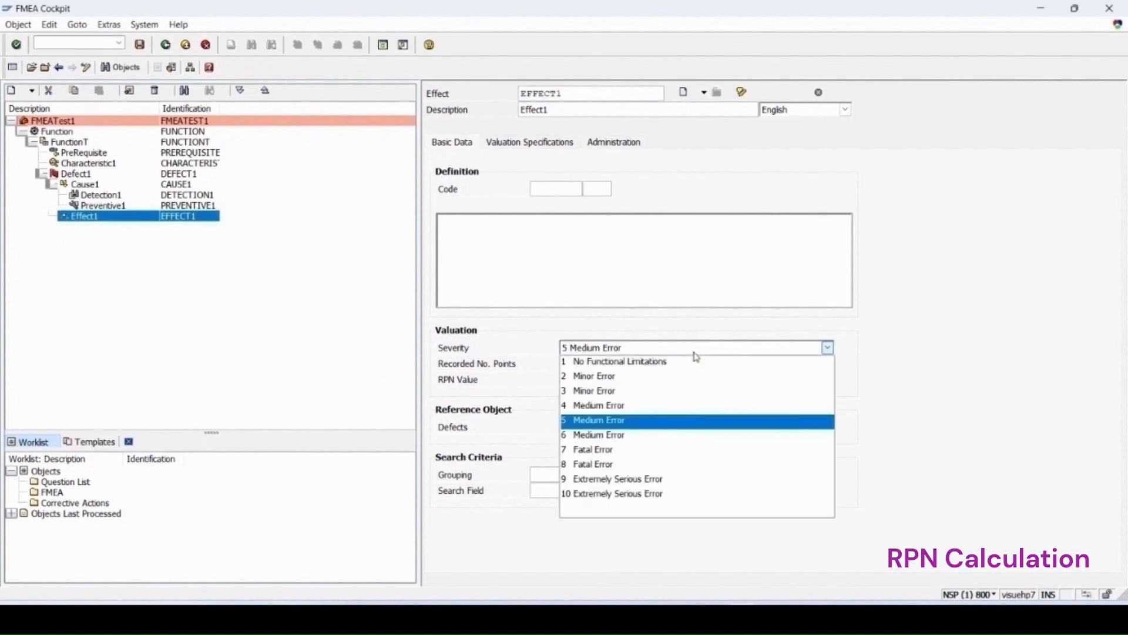
click(638, 390)
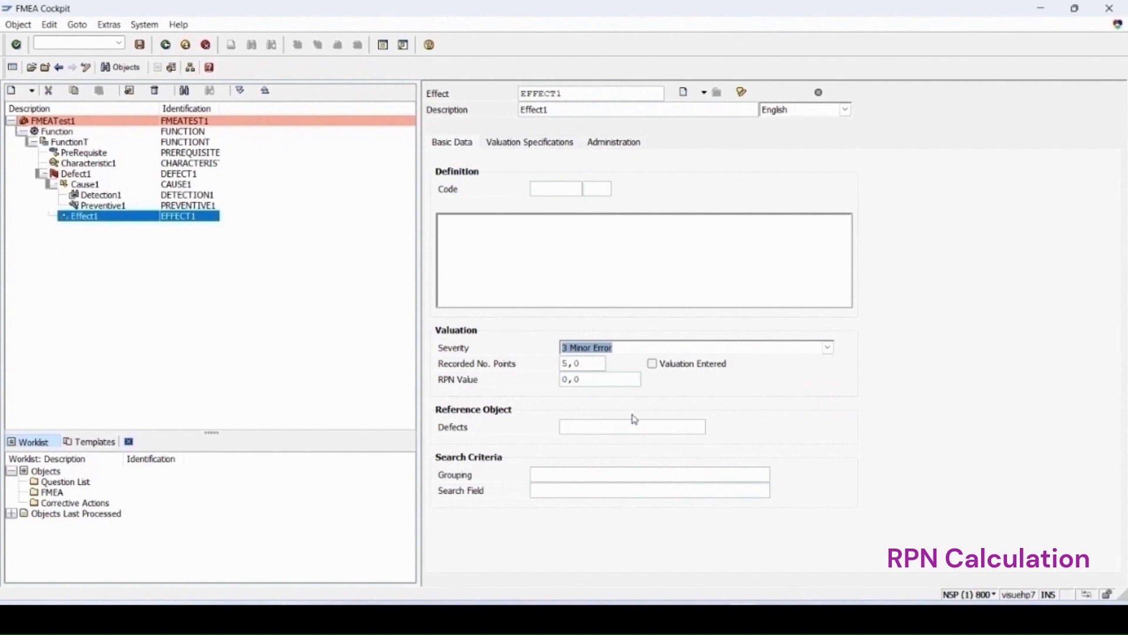
key(Return)
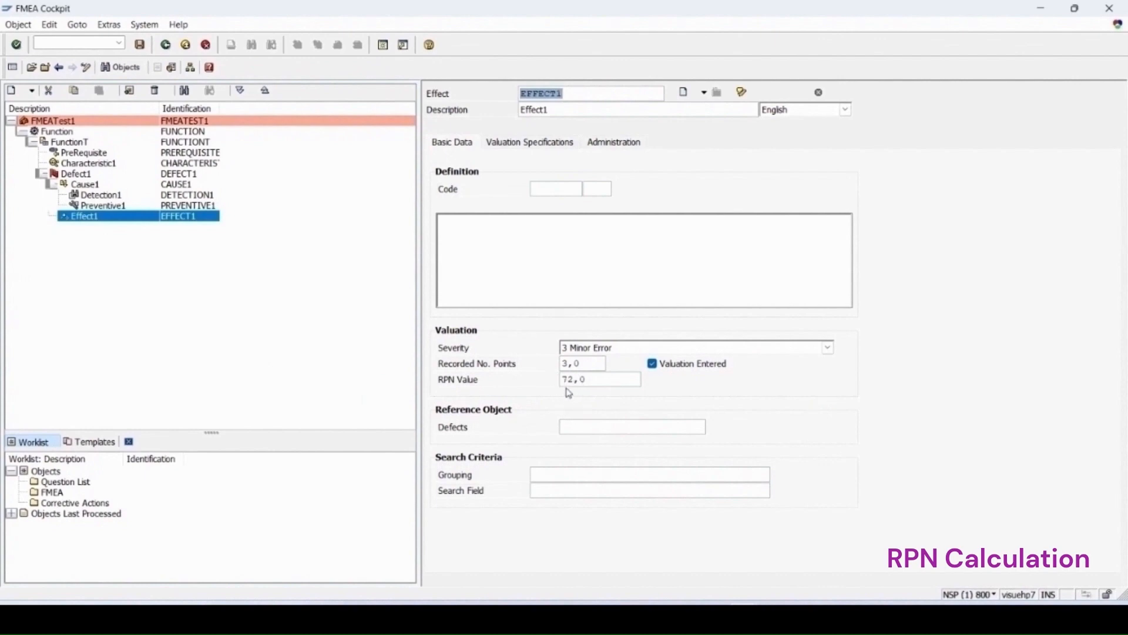
Change the severity of Effect1 to 4 Medium Error and recalculate its RPN value
click(88, 185)
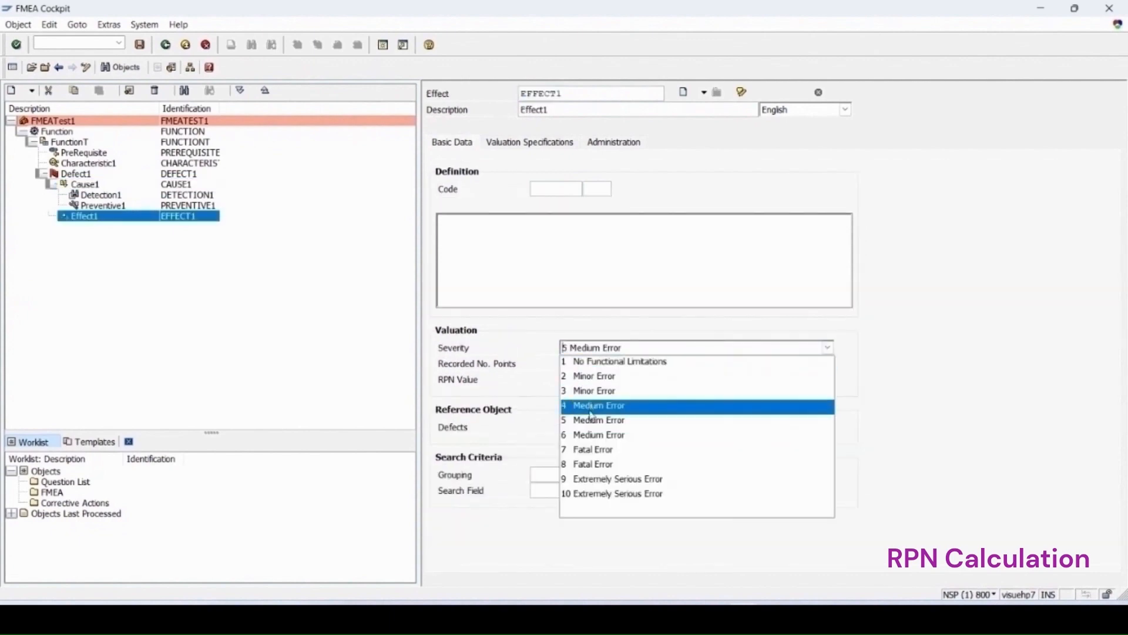
click(595, 407)
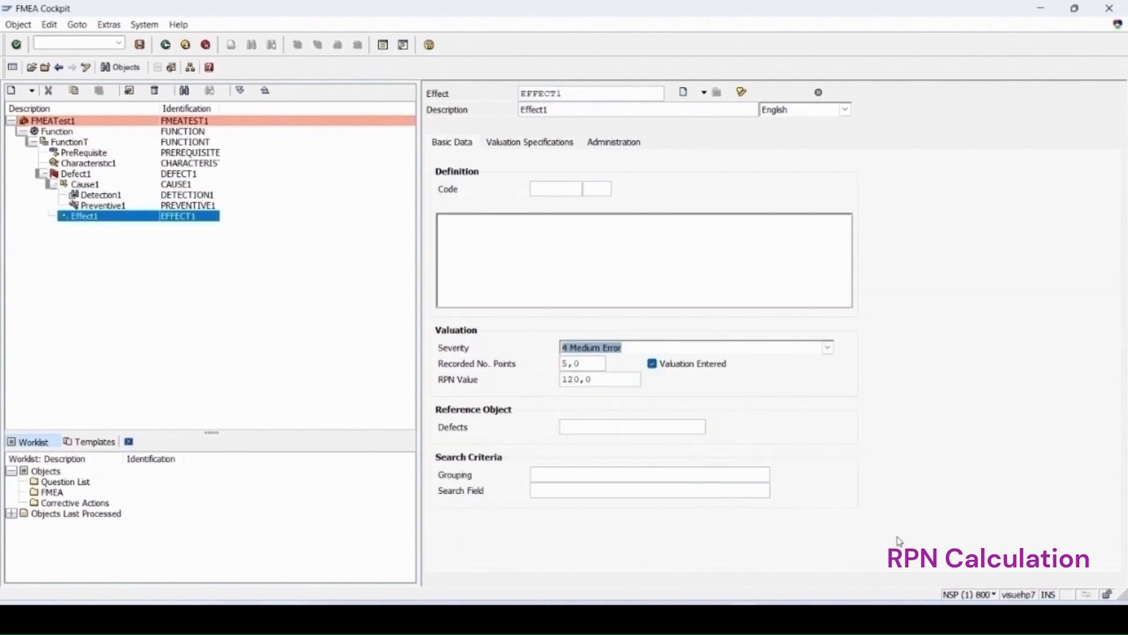
key(Return)
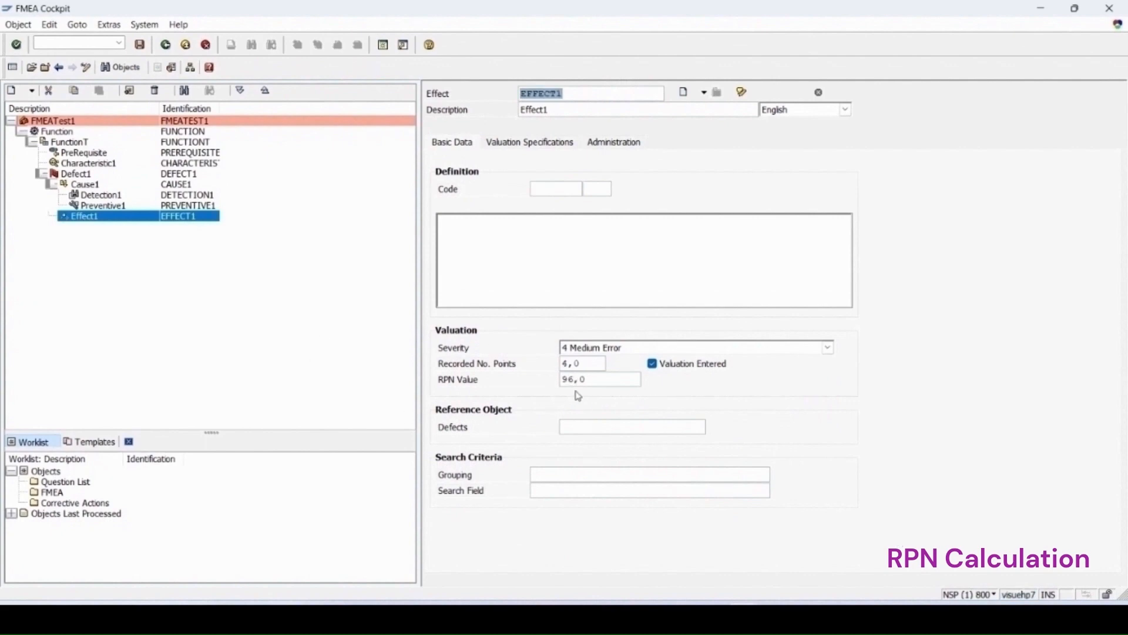
Examine the overall FMEATEST1 result and rating, and the results in its item list
click(57, 122)
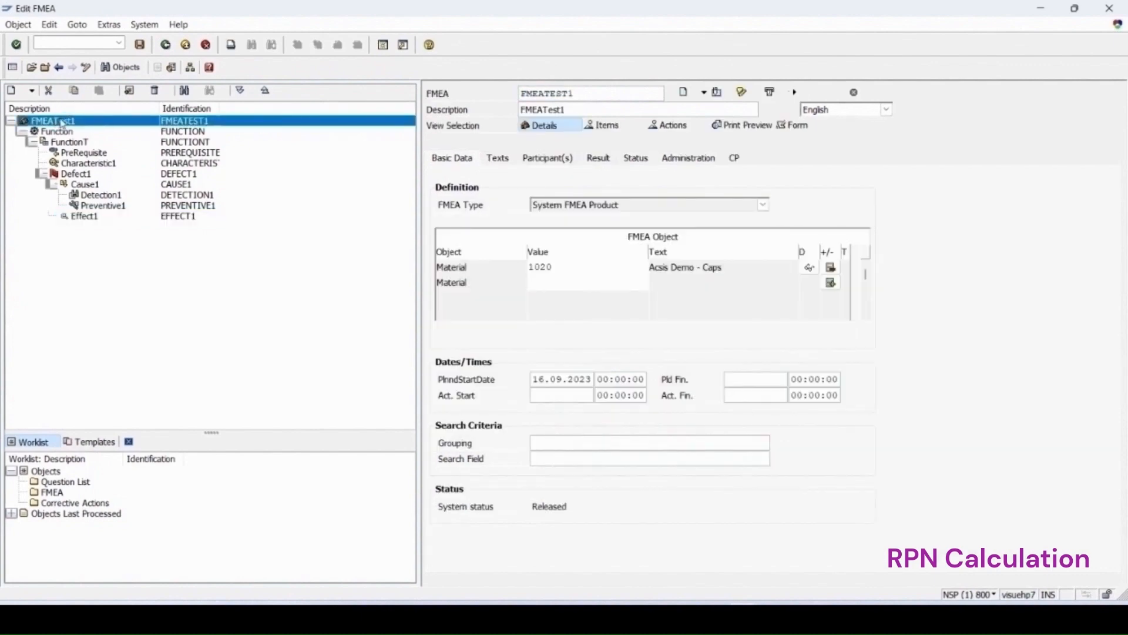
click(598, 158)
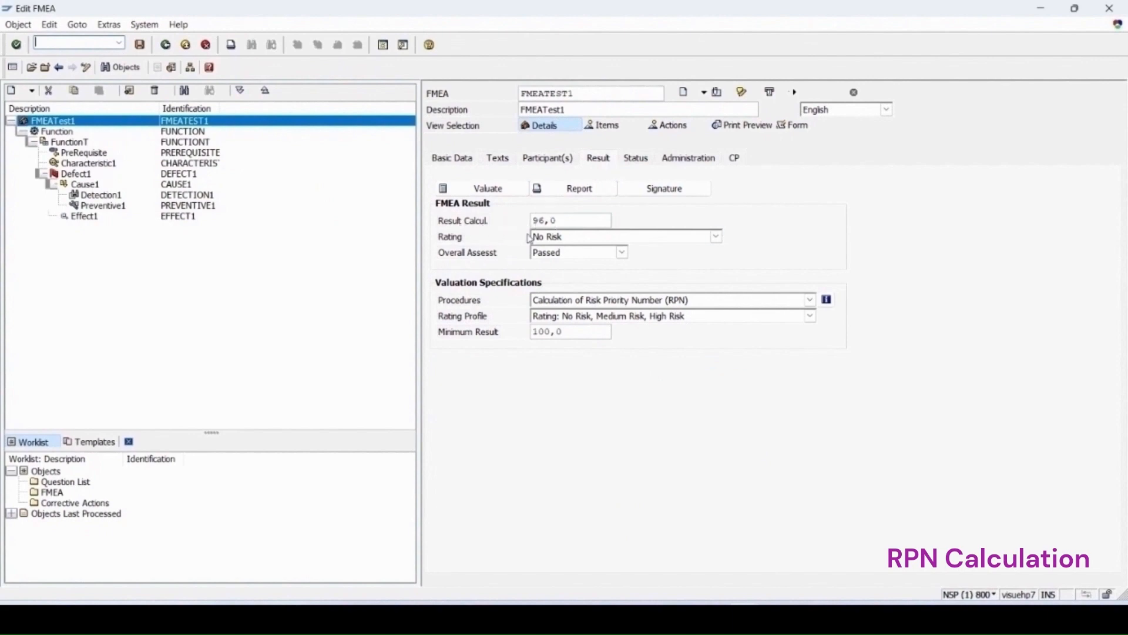
click(623, 128)
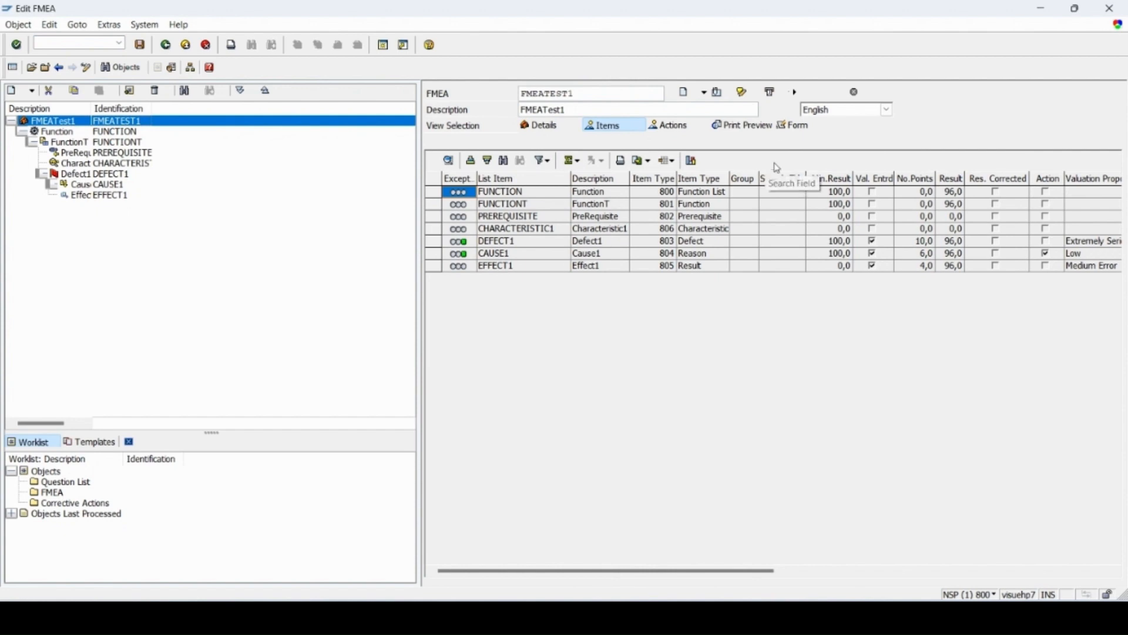
click(798, 128)
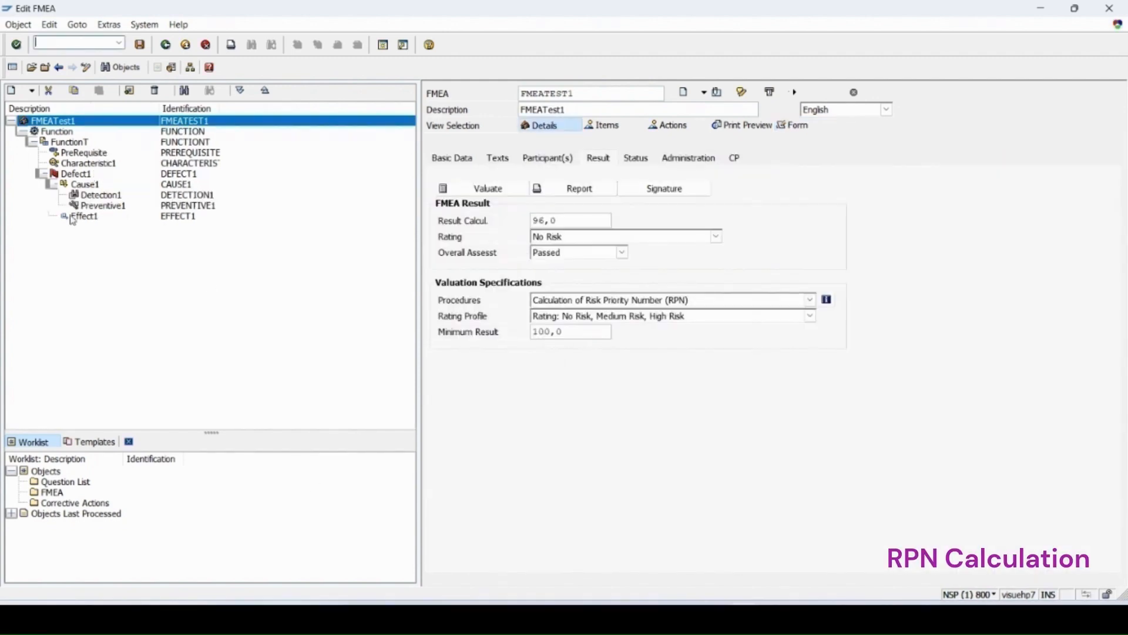
Set the severity of Effect1 to 6 Medium Error and check the overall result of FMEATEST1
click(94, 219)
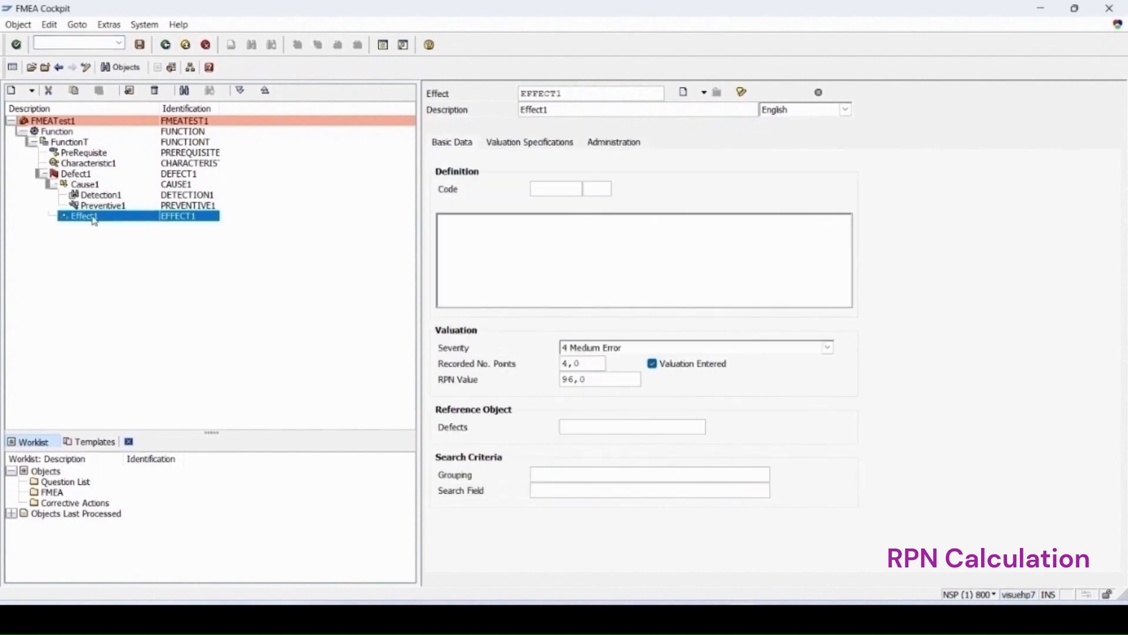
click(591, 349)
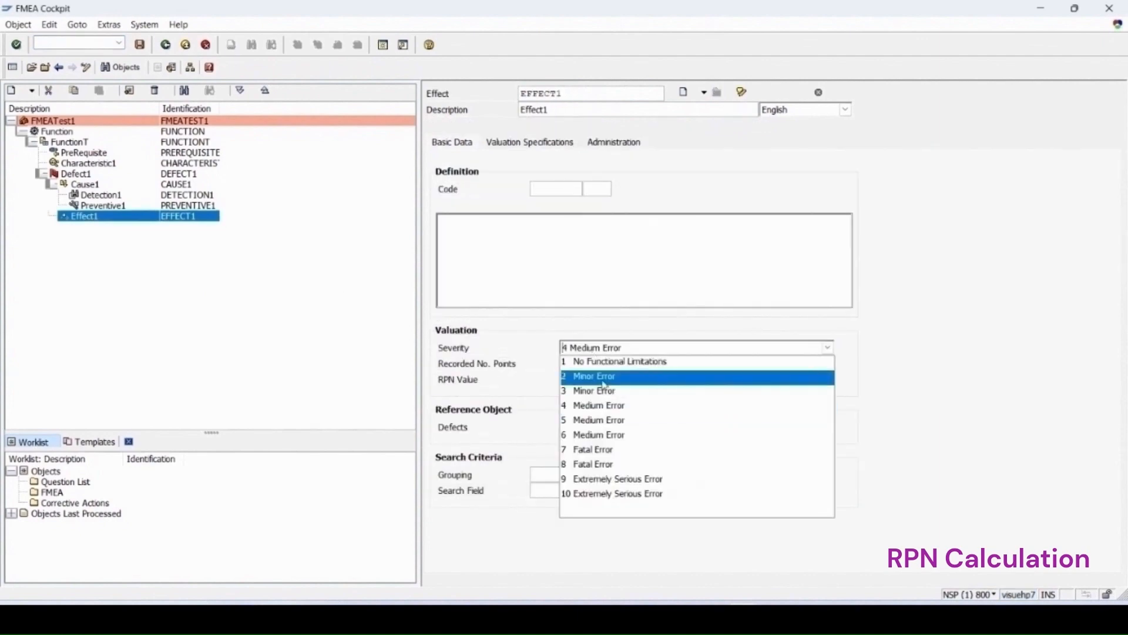
click(610, 441)
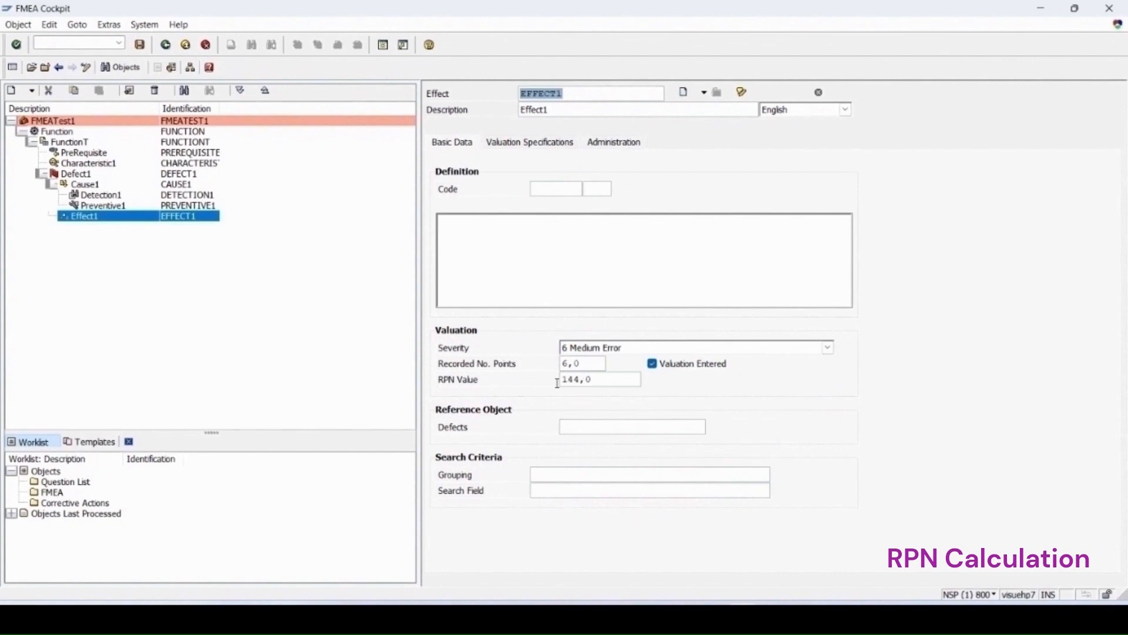
click(50, 121)
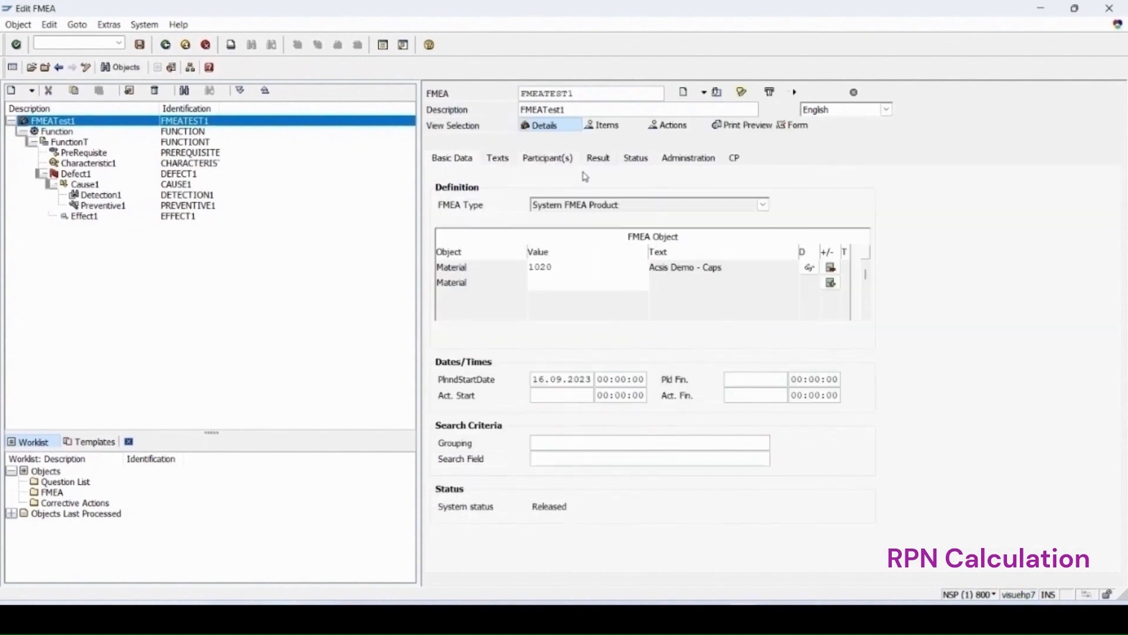
click(600, 160)
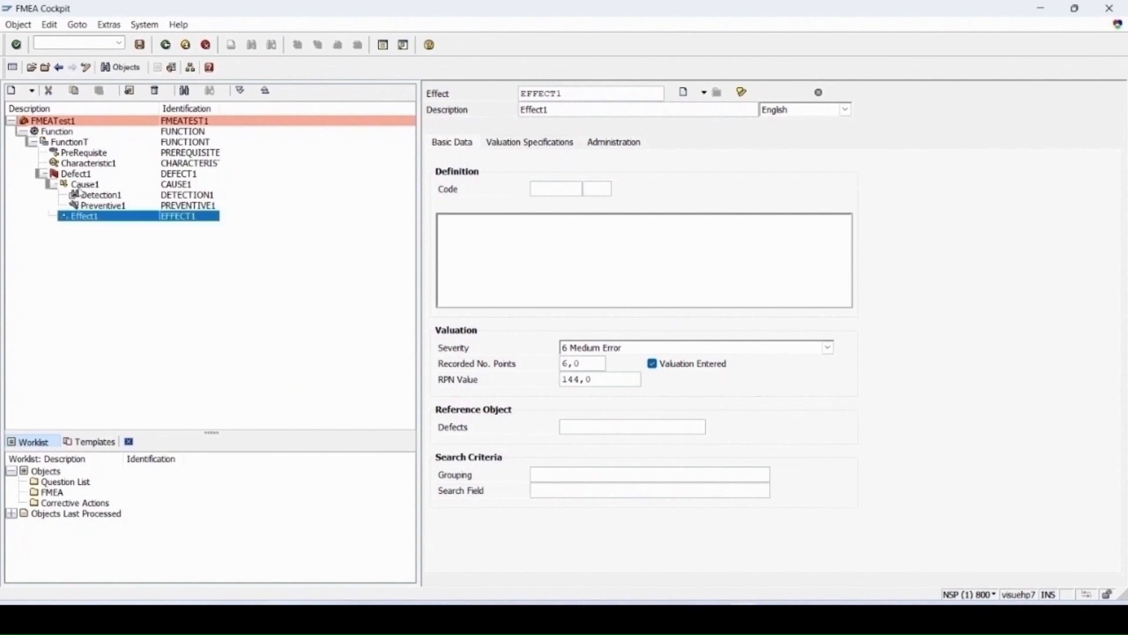
Lower the severity of Effect1 to 5 Medium Error and recalculate its RPN value
click(617, 350)
click(593, 419)
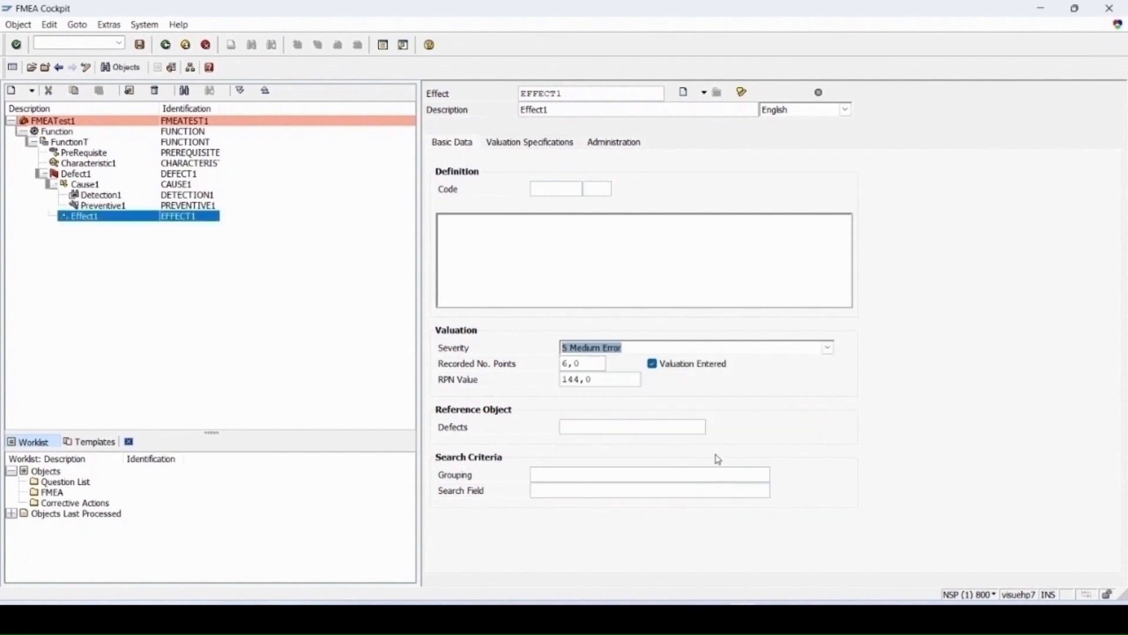
key(Return)
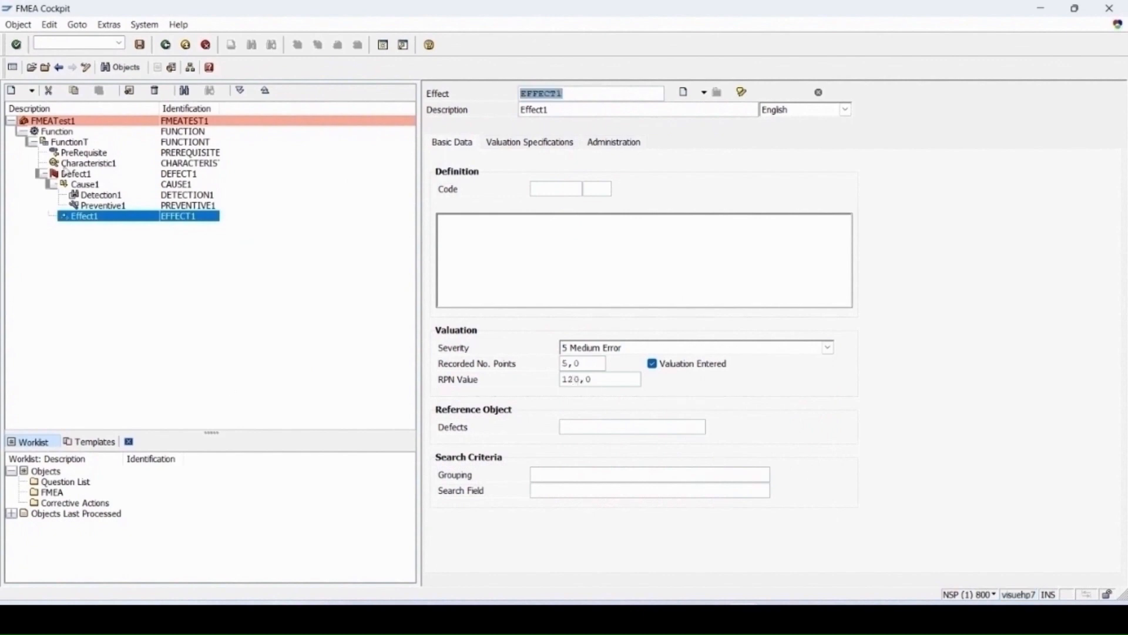
Overwrite the calculated FMEA result of FMEATEST1 with 100
click(65, 122)
click(614, 163)
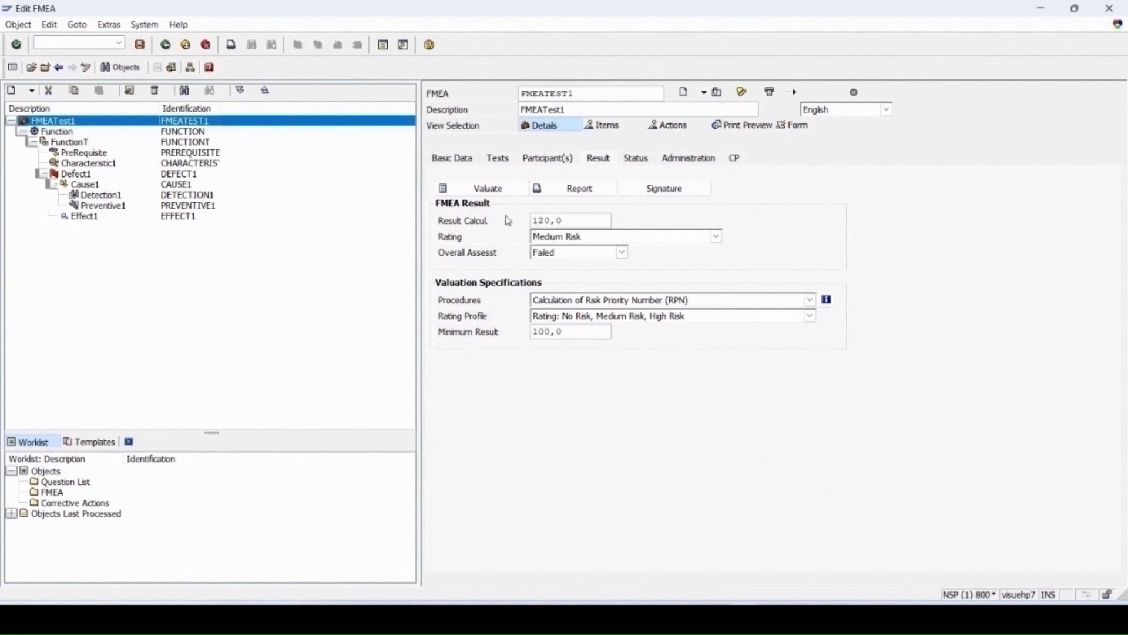
double_click(575, 221)
text(100)
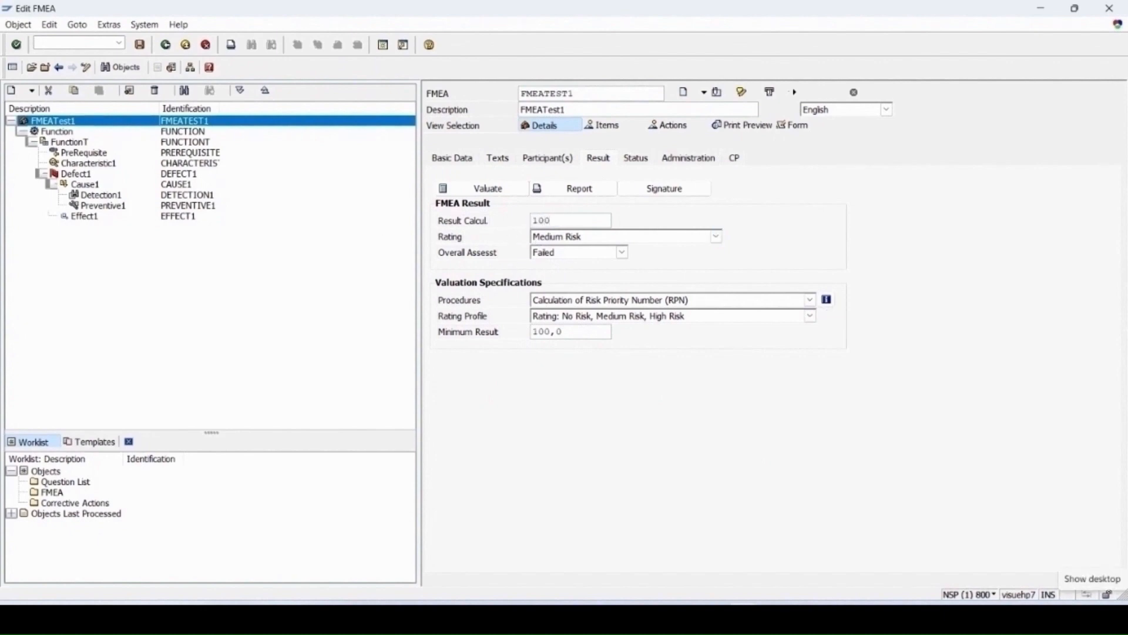
key(Return)
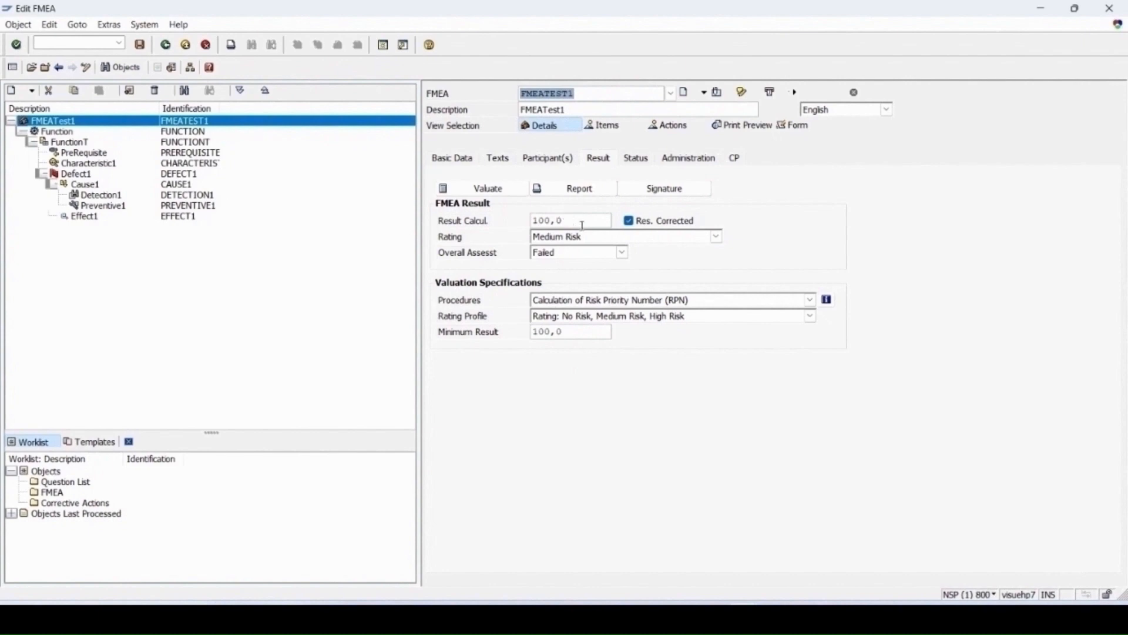
Change the severity of Effect1 to 4 Medium Error and compare the item results in FMEATEST1 before and after
click(612, 129)
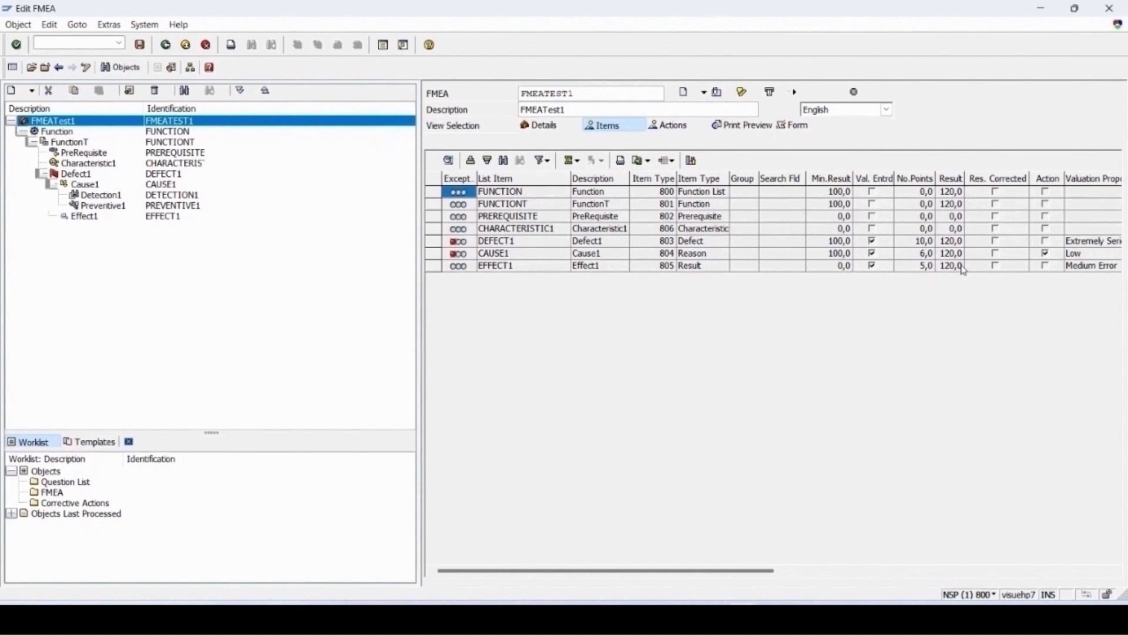
click(85, 217)
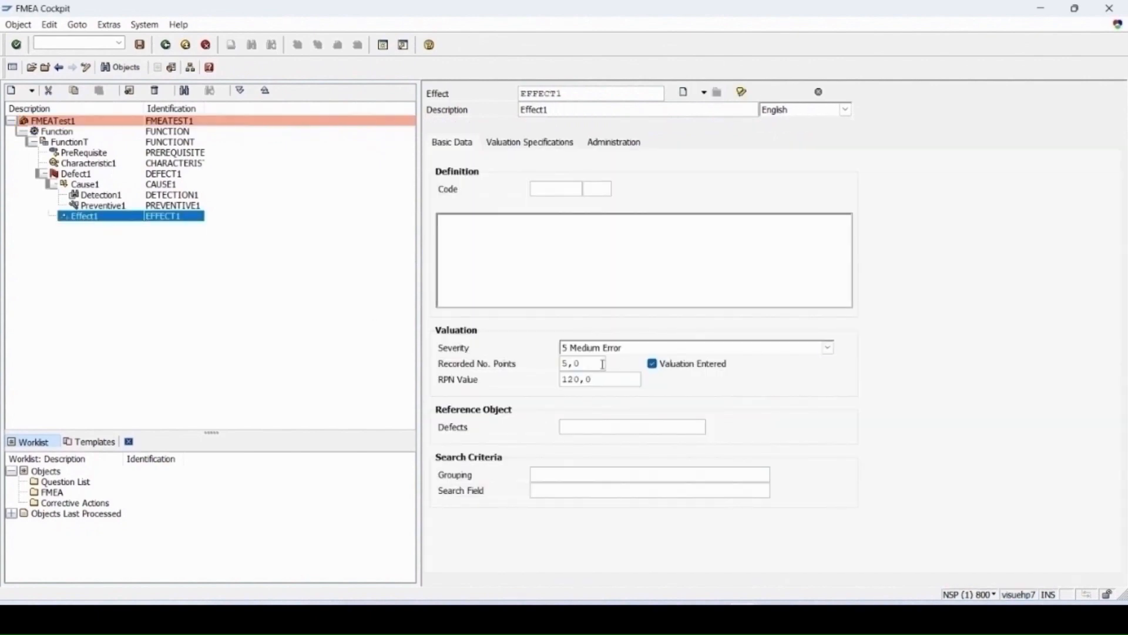
click(626, 349)
click(590, 412)
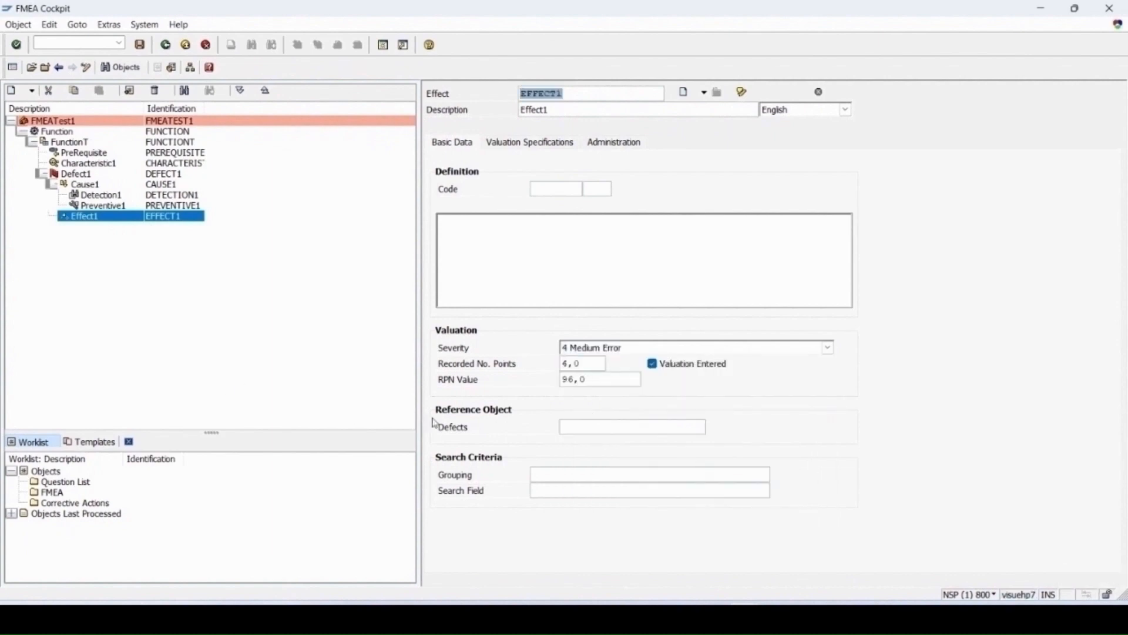
click(50, 121)
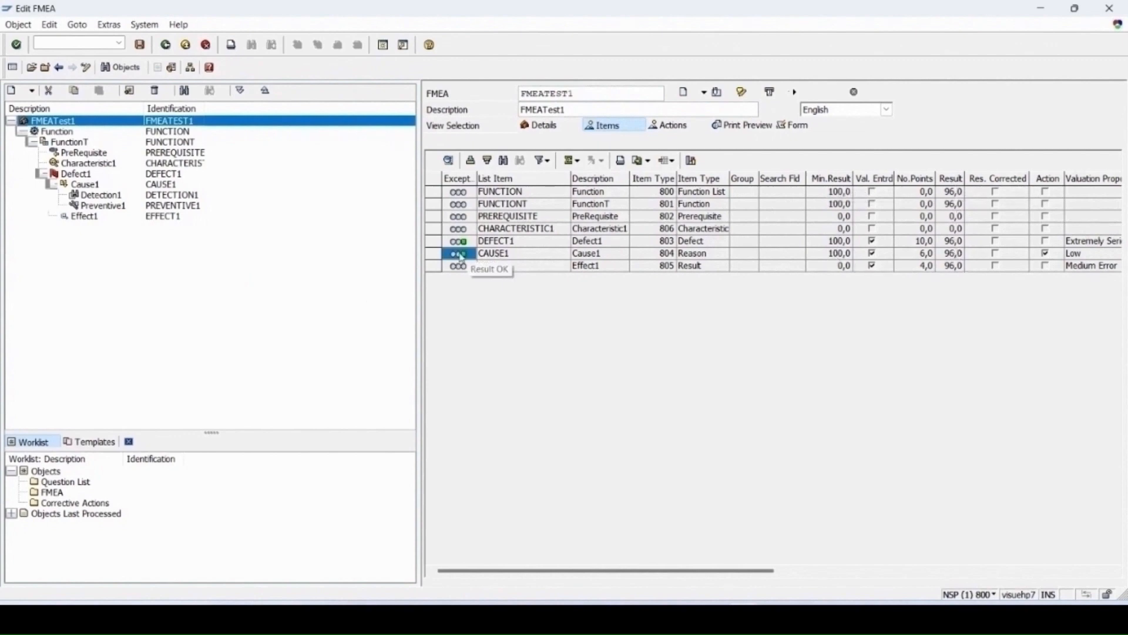
Set the severity of Effect1 to 5 Medium Error and check the result indicator of CAUSE1 in the FMEATEST1 item list
click(77, 216)
click(614, 348)
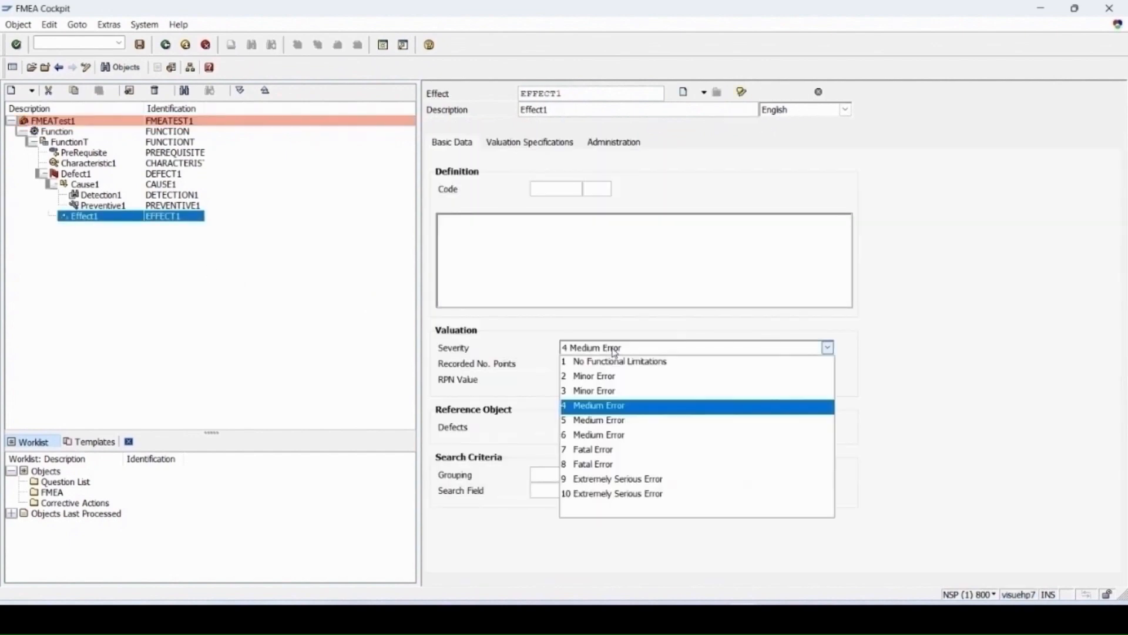
click(597, 421)
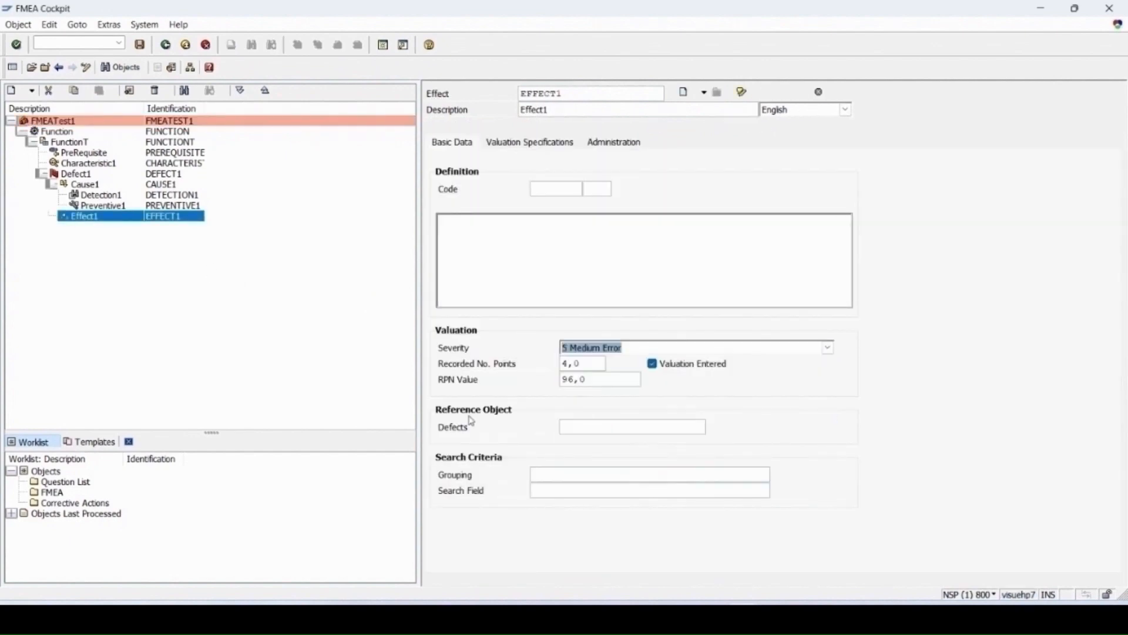
key(Return)
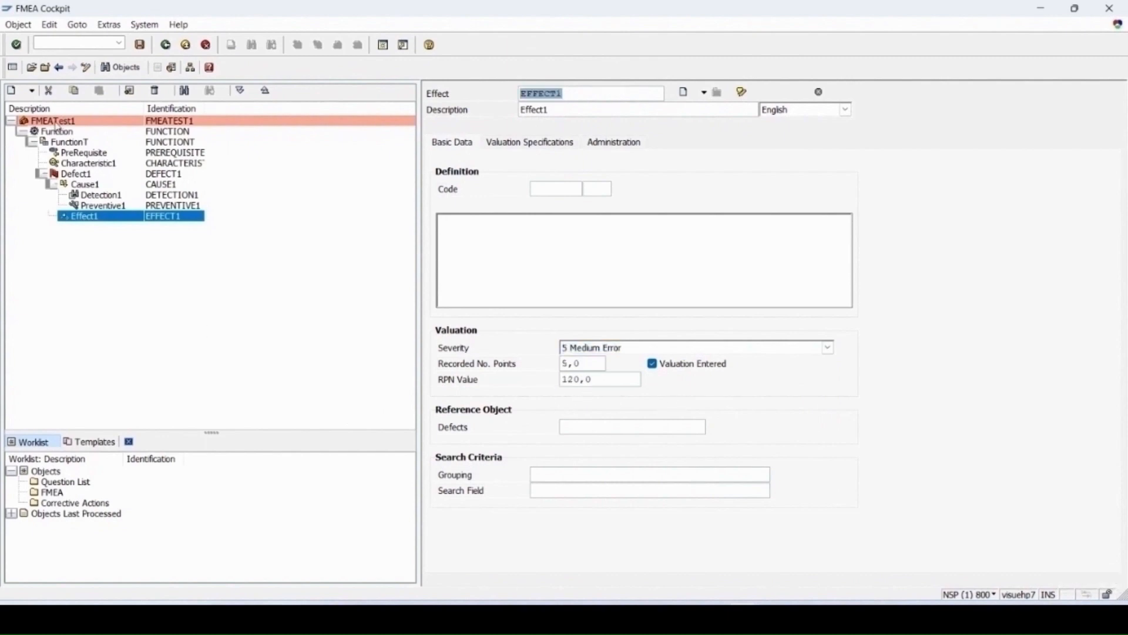
click(57, 122)
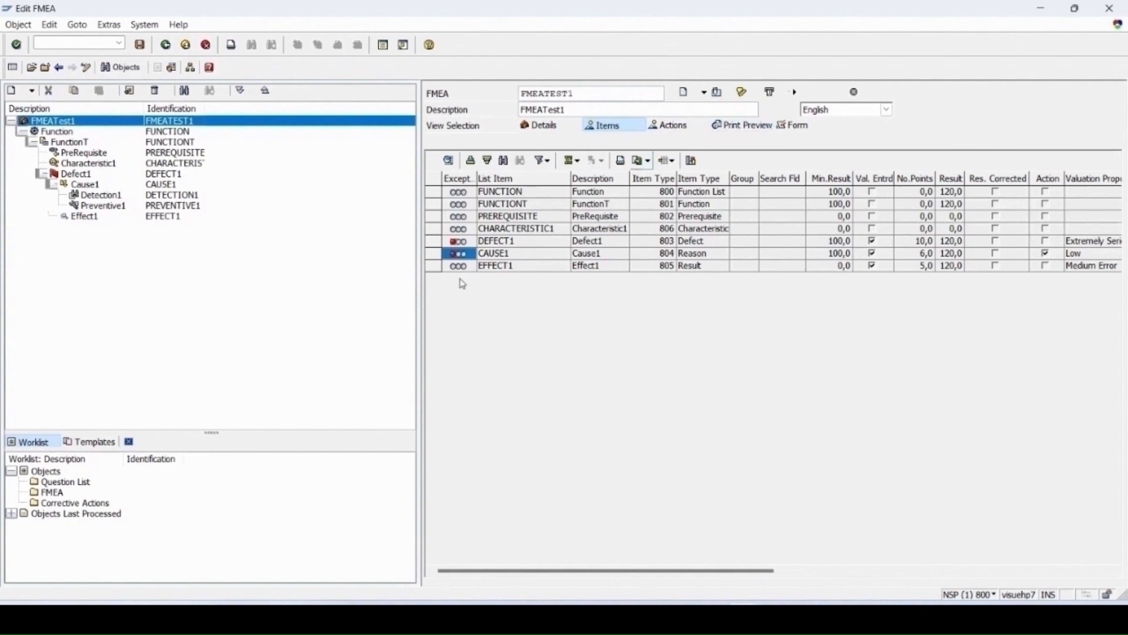
mouse_move(457, 256)
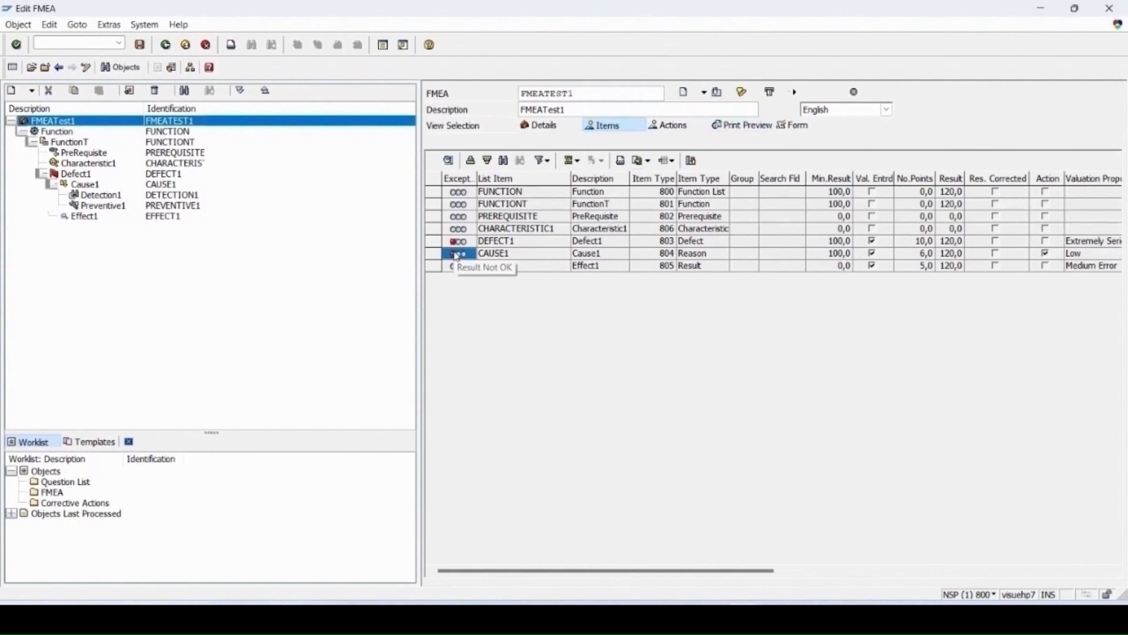